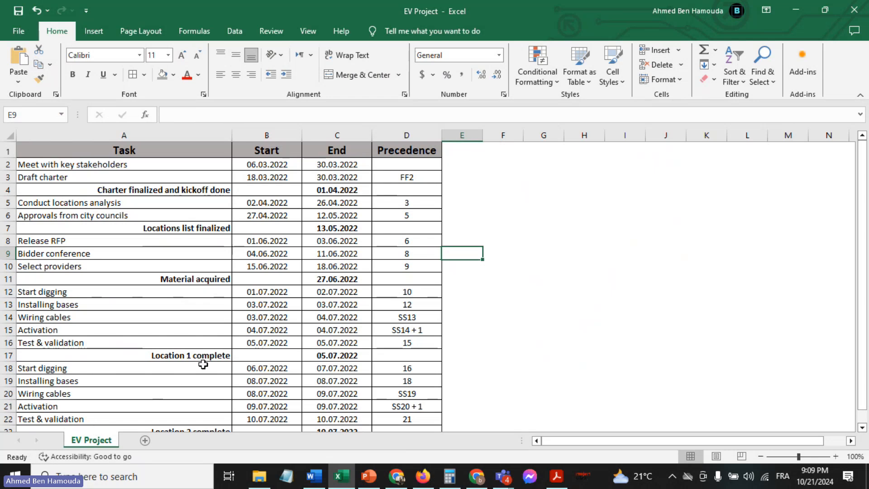
Review the tasks, milestones, start and end dates, and precedence codes in the EV Project sheet
left_click(456, 225)
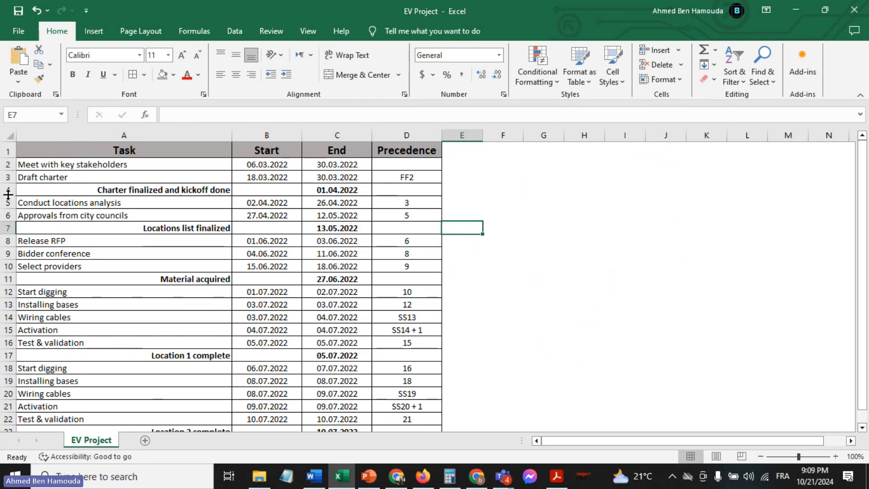
left_click(141, 189)
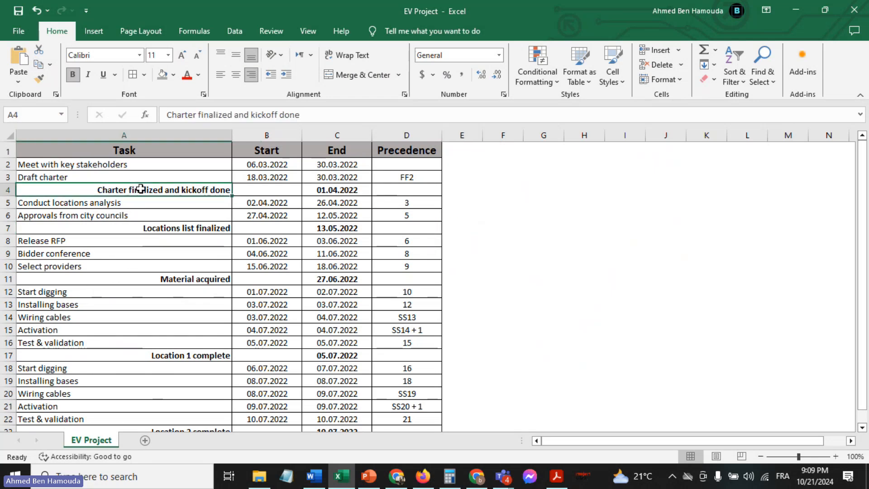
left_click(152, 228)
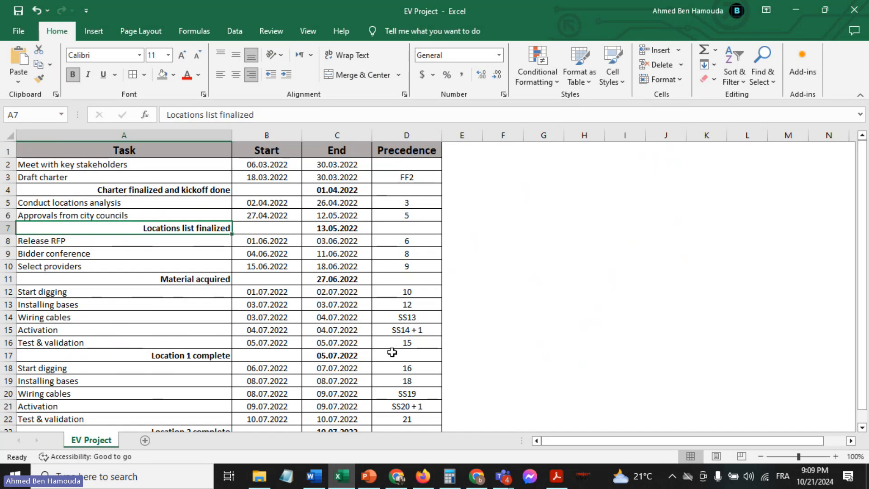
scroll(392, 352, "down", 4)
scroll(392, 352, "up", 4)
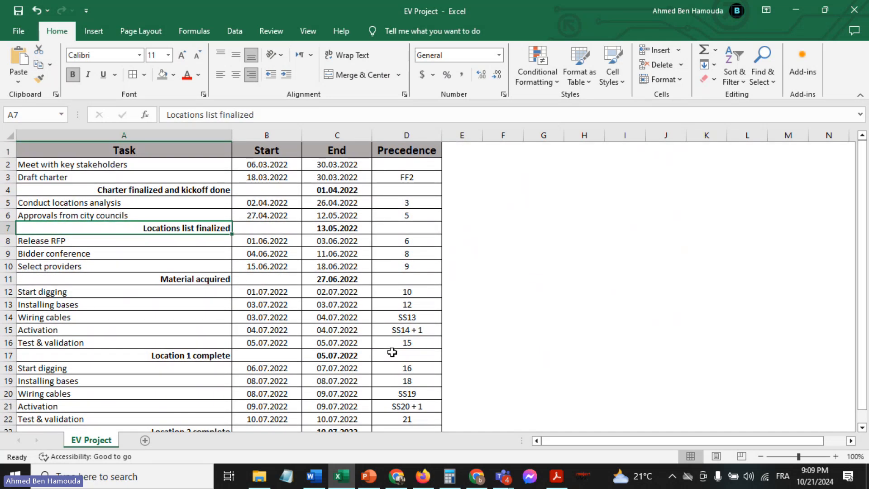
scroll(392, 353, "down", 2)
scroll(392, 352, "up", 2)
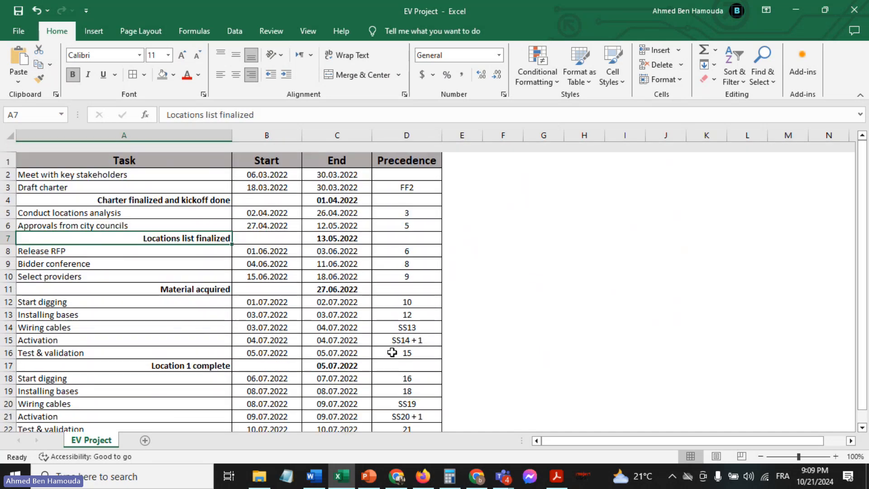
scroll(392, 352, "down", 2)
scroll(392, 352, "up", 2)
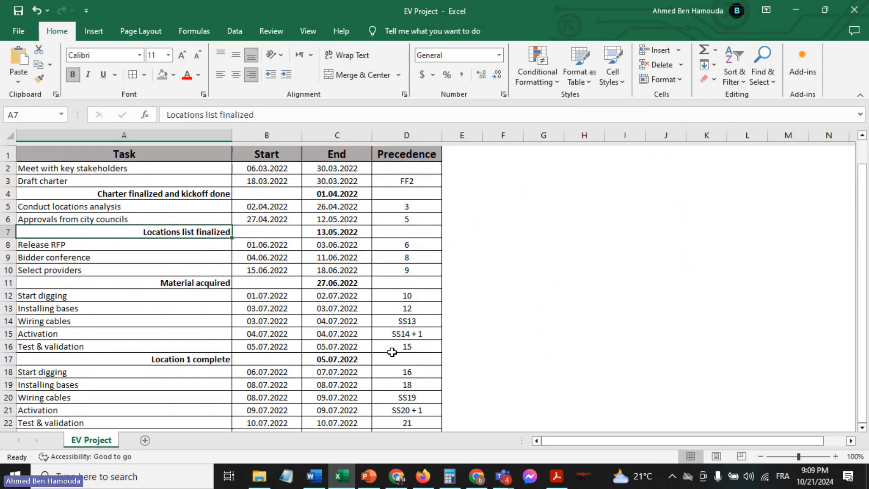
scroll(340, 292, "down", 2)
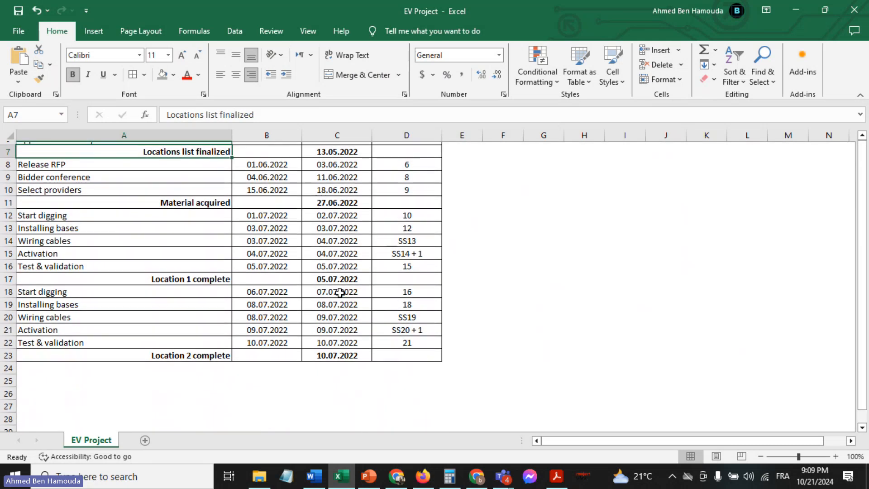
scroll(340, 292, "up", 2)
left_click(471, 263)
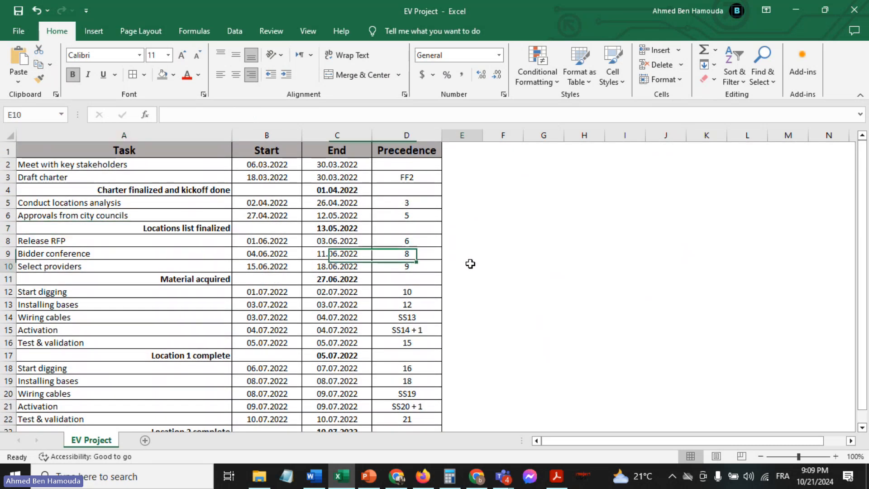
left_click(119, 165)
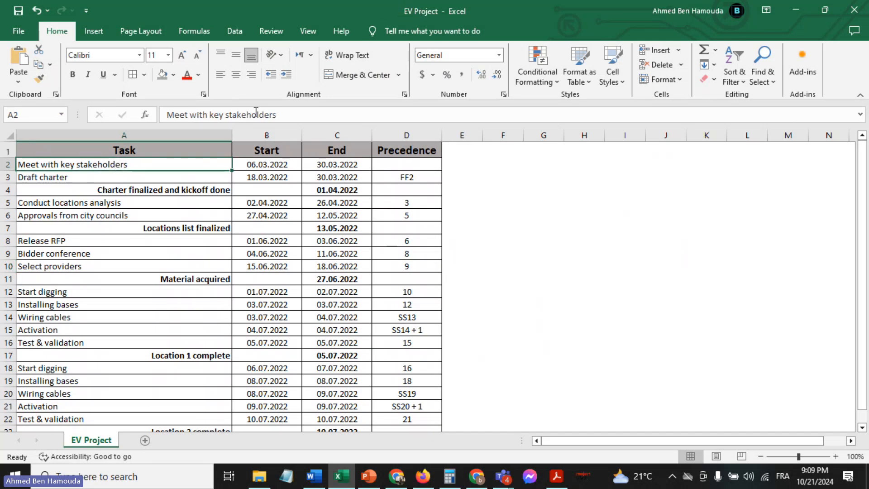
left_click(265, 164)
left_click(310, 164)
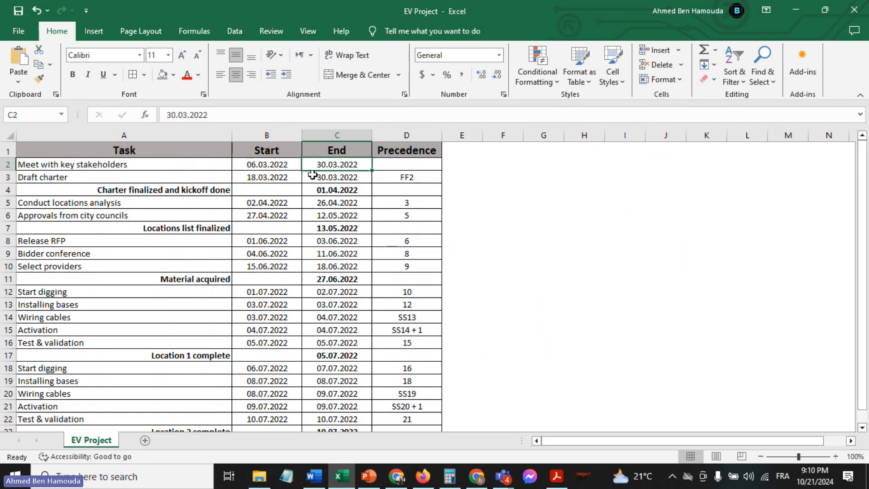
left_click(386, 176)
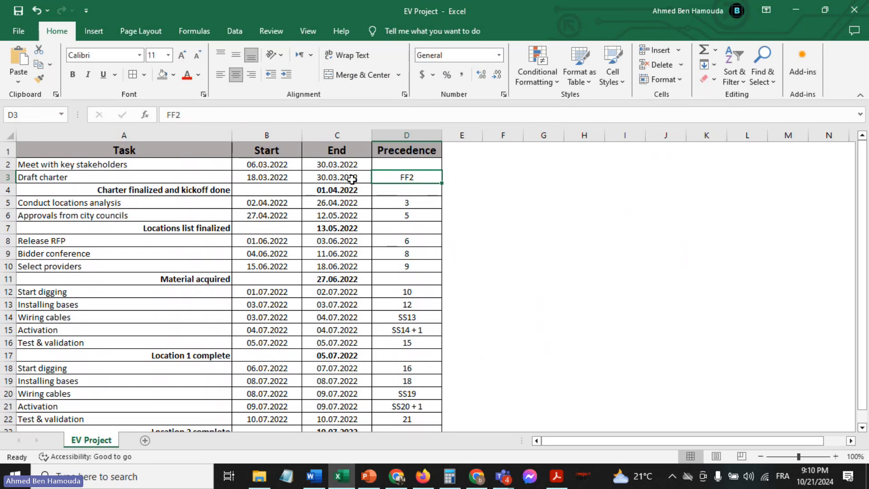
left_click(92, 190)
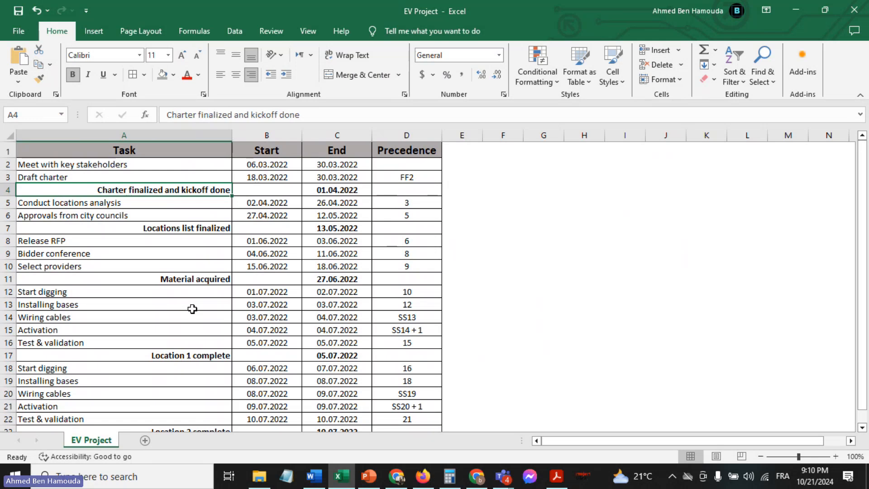
Switch to ProjectLibre and begin a new project named "EV Charging Stations", filling in the manager's name
left_click(584, 477)
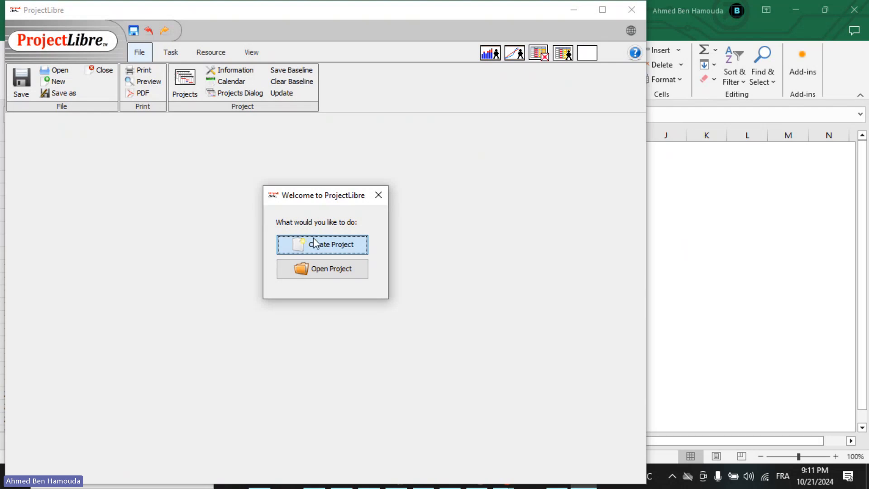
left_click(358, 253)
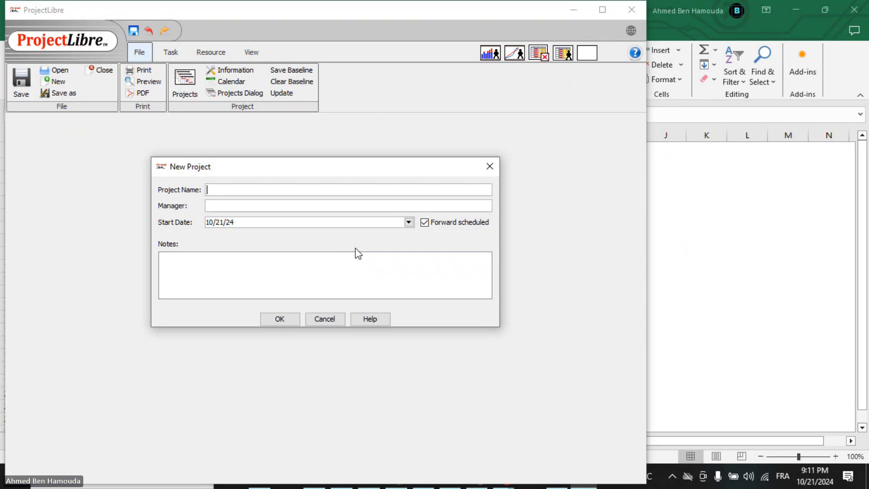
type("EV Cha")
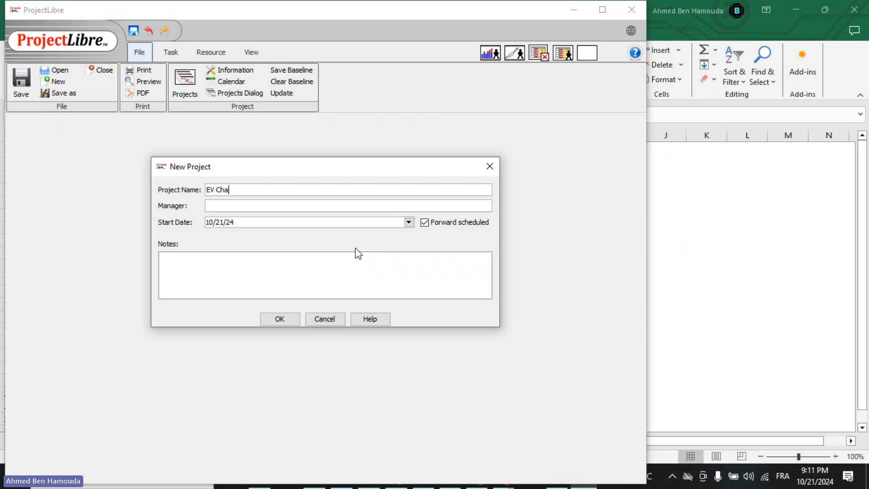
type("rging Stations")
left_click(291, 207)
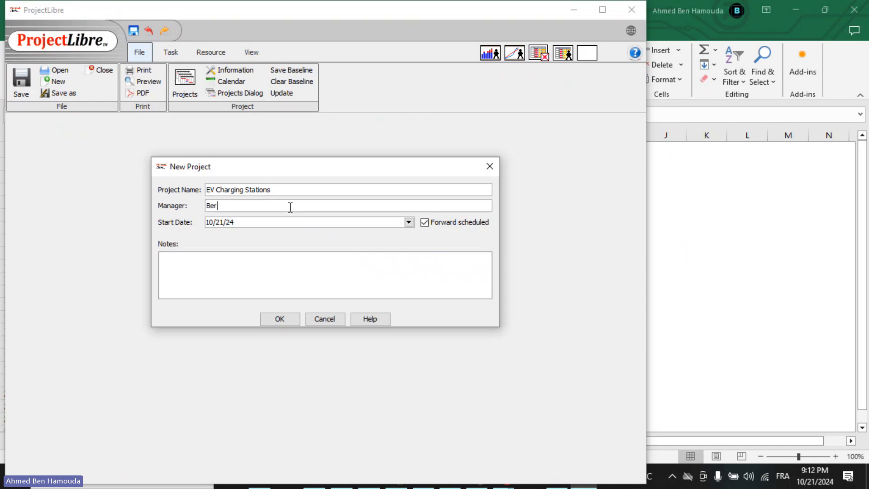
Set the new project's start date to March 3, 2022 and create the project
left_click(409, 223)
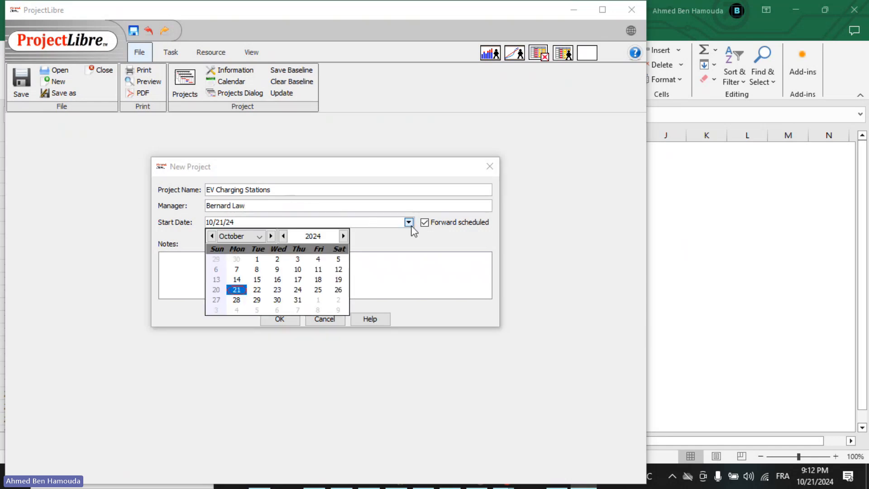
double_click(283, 237)
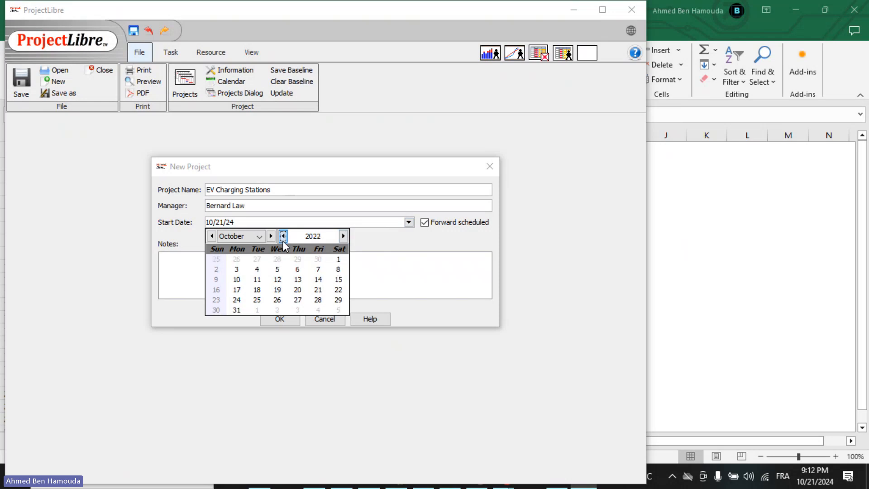
left_click(212, 236)
left_click(212, 235)
left_click(212, 236)
left_click(212, 236)
left_click(212, 235)
left_click(212, 235)
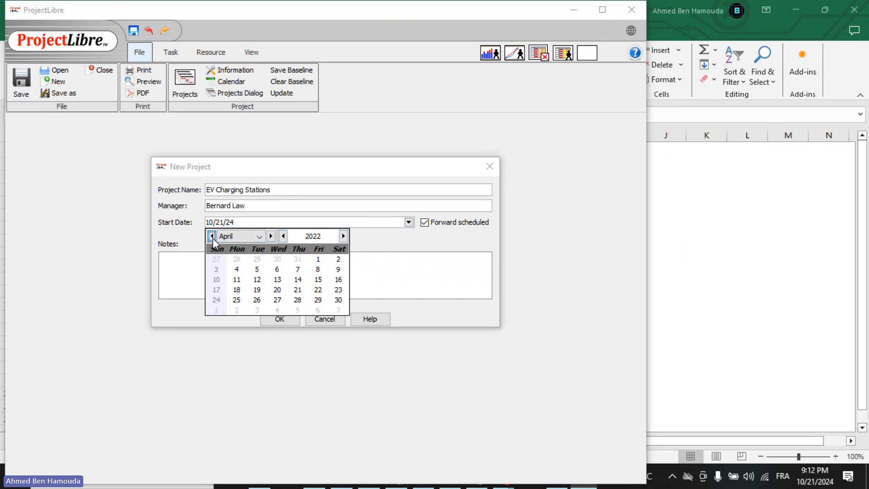
left_click(212, 236)
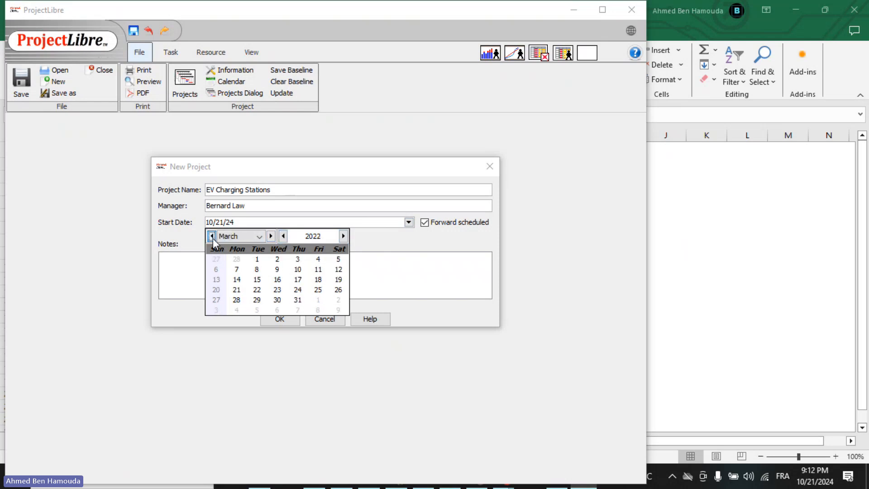
left_click(296, 260)
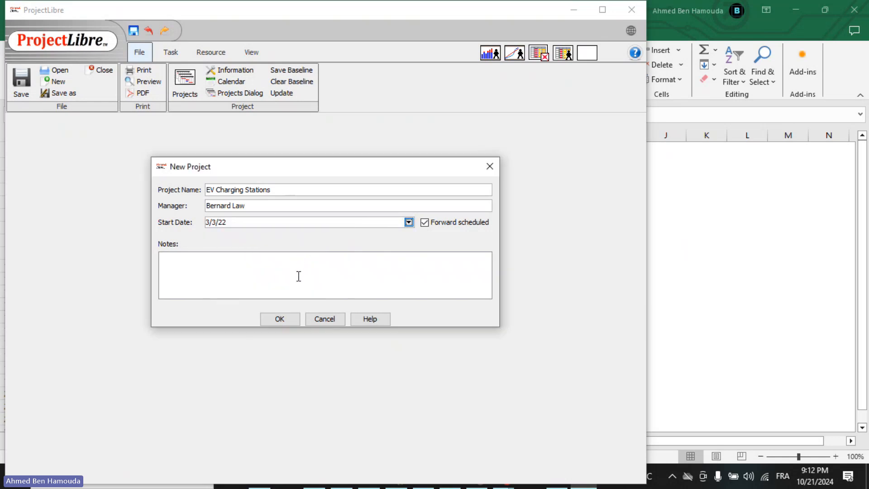
left_click(280, 320)
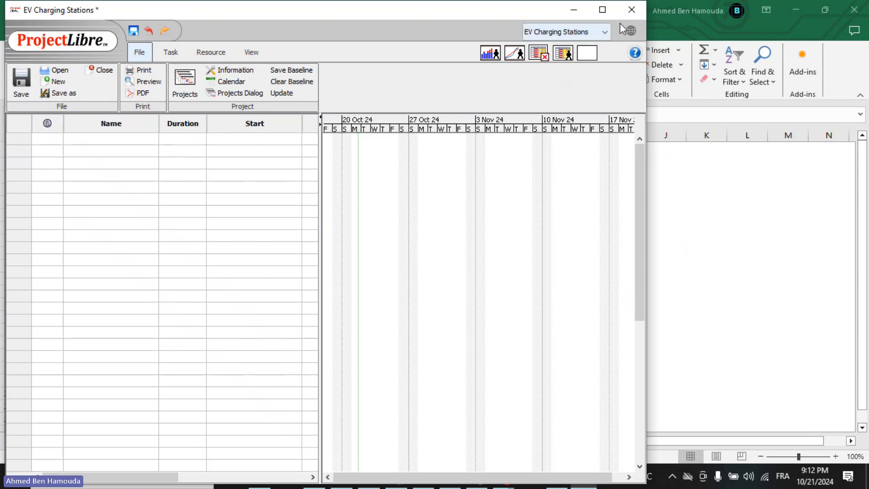
Maximize the project window and widen the task table to reveal the columns through Resource Names
left_click(602, 10)
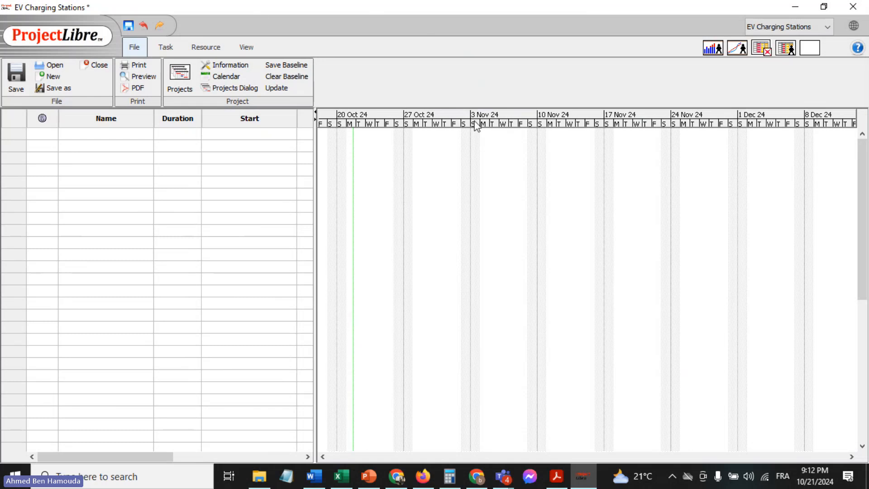
left_click_drag(315, 200, 586, 192)
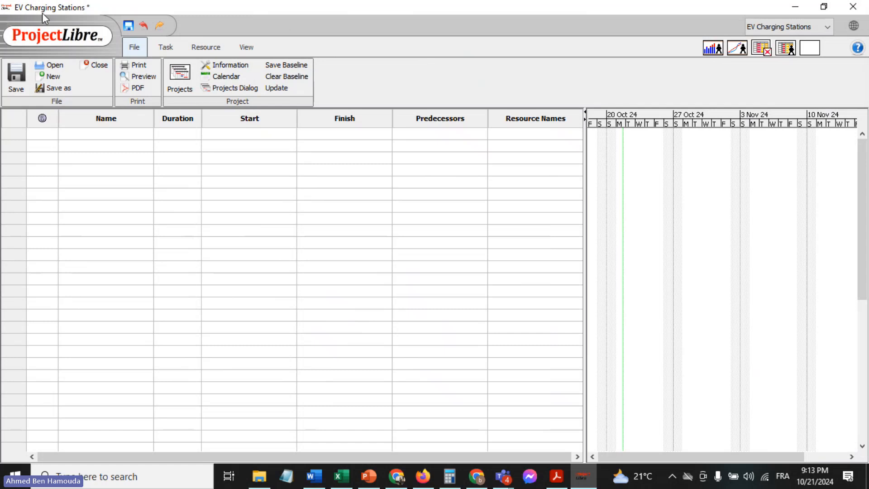
left_click(827, 27)
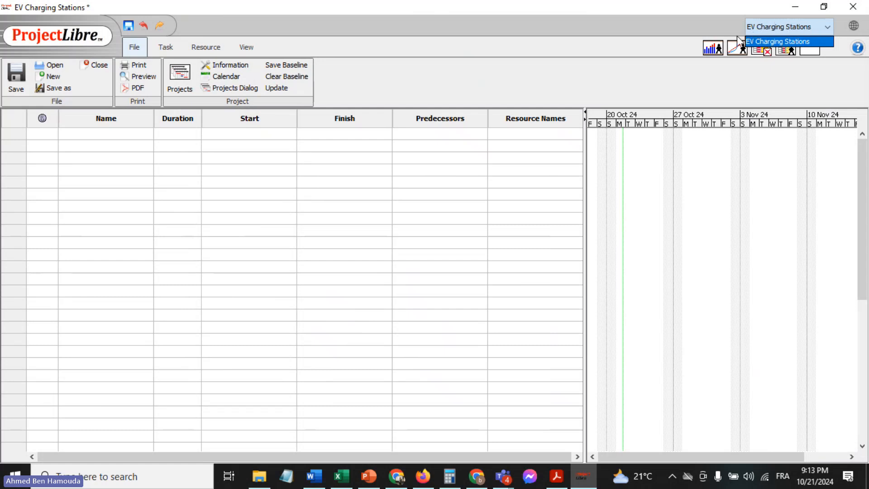
left_click(672, 23)
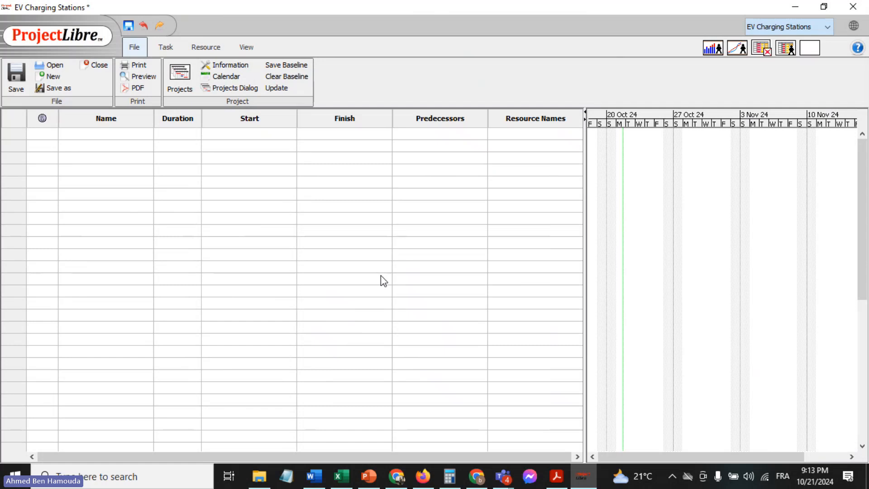
left_click(342, 476)
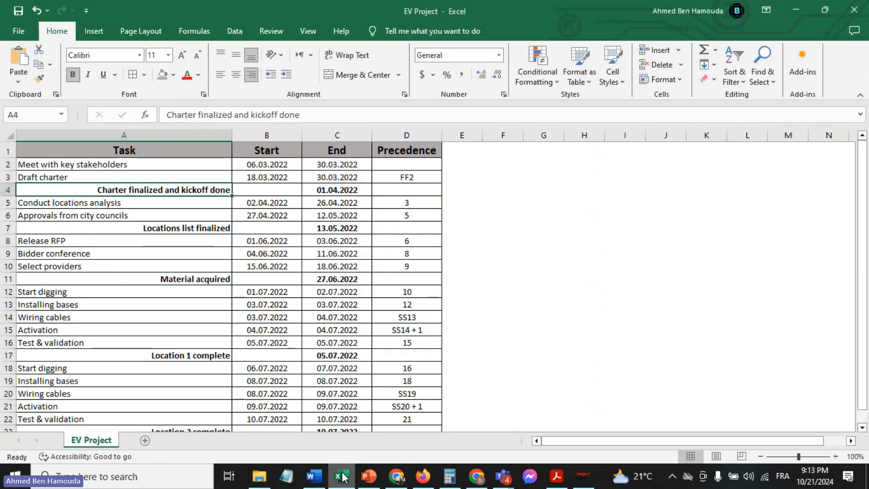
left_click(473, 251)
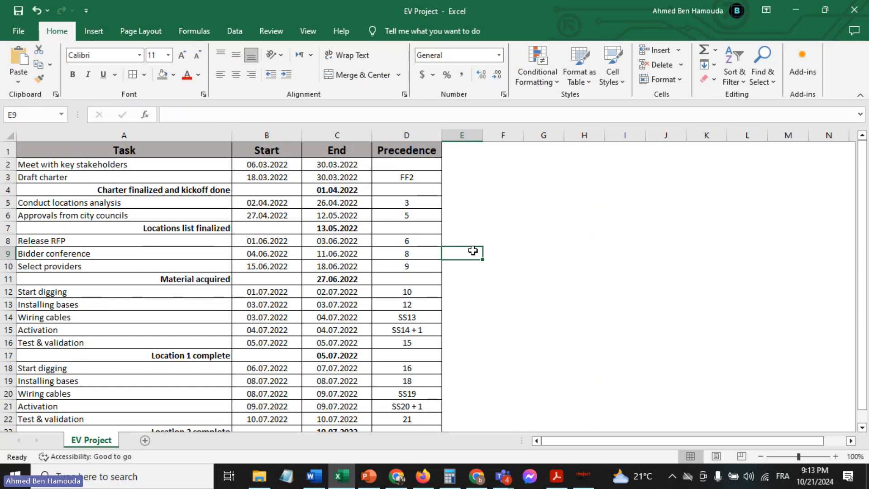
left_click(582, 478)
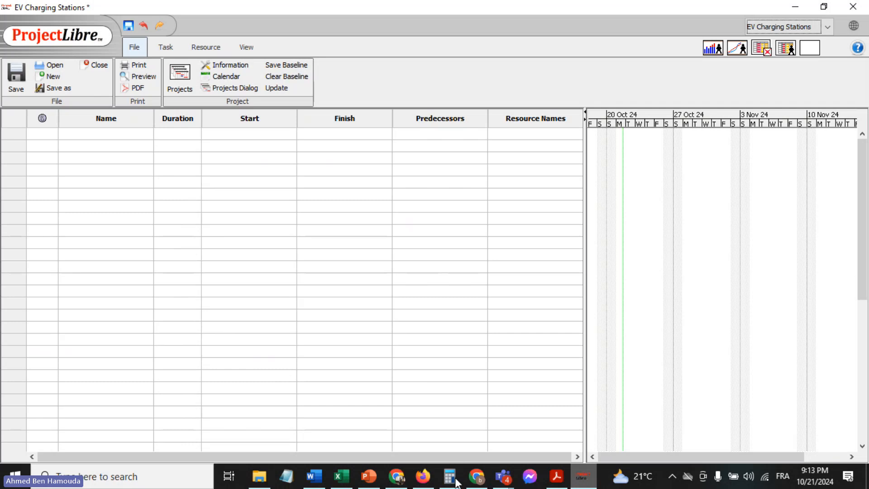
mouse_move(342, 477)
left_click(317, 425)
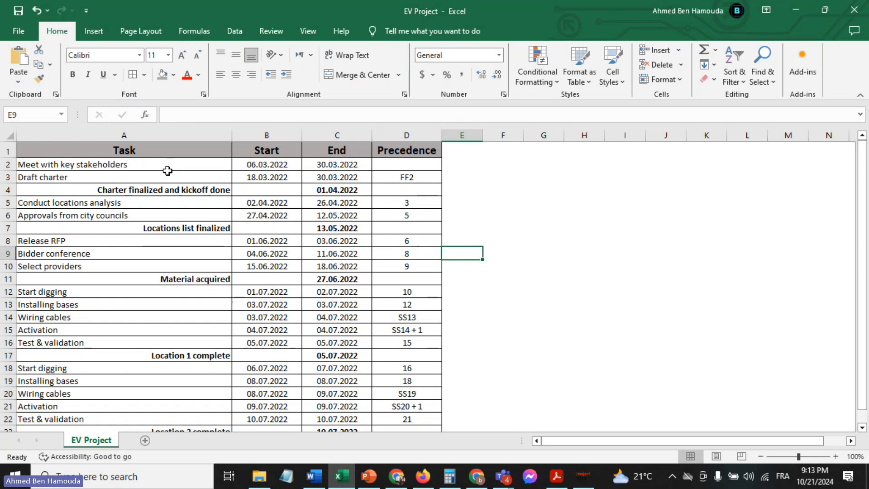
left_click(581, 477)
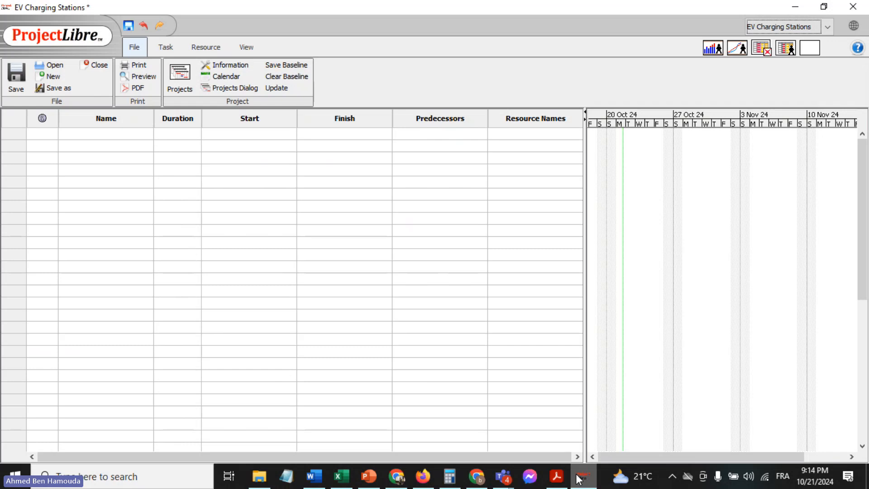
Copy the task name "Meet with key stakeholders" from the EV Project Excel sheet and add it as the first task in ProjectLibre
mouse_move(342, 484)
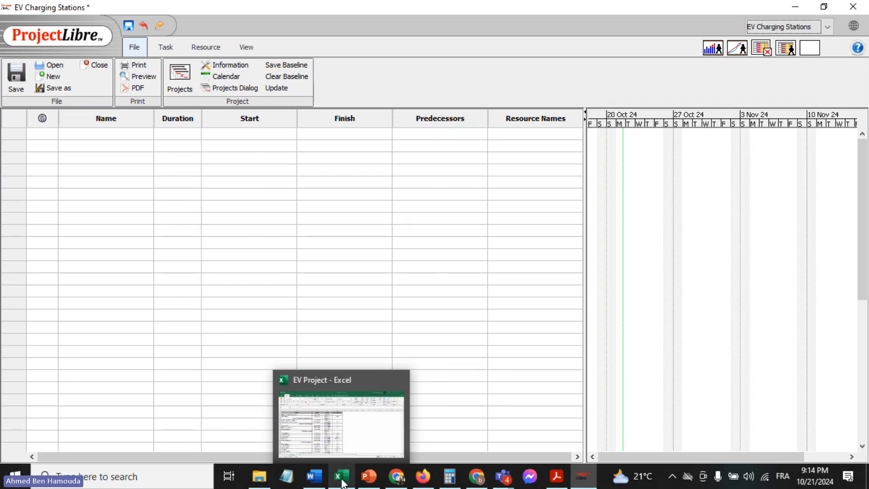
left_click(341, 480)
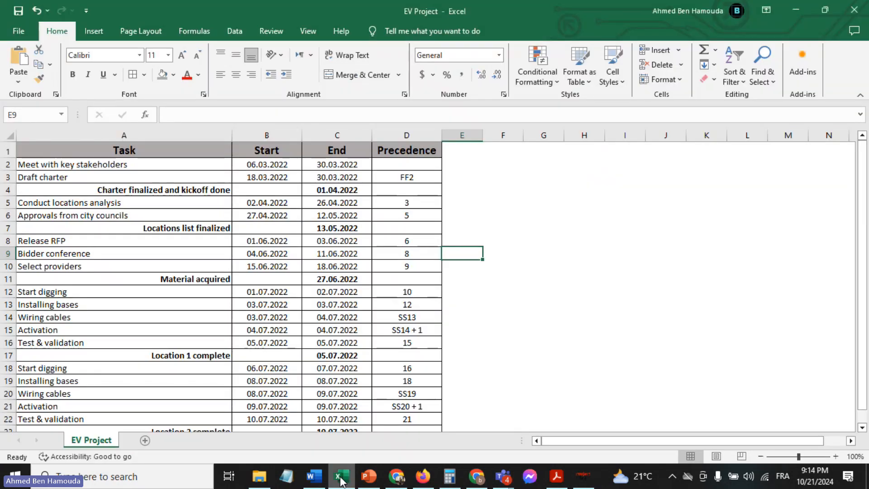
left_click(185, 168)
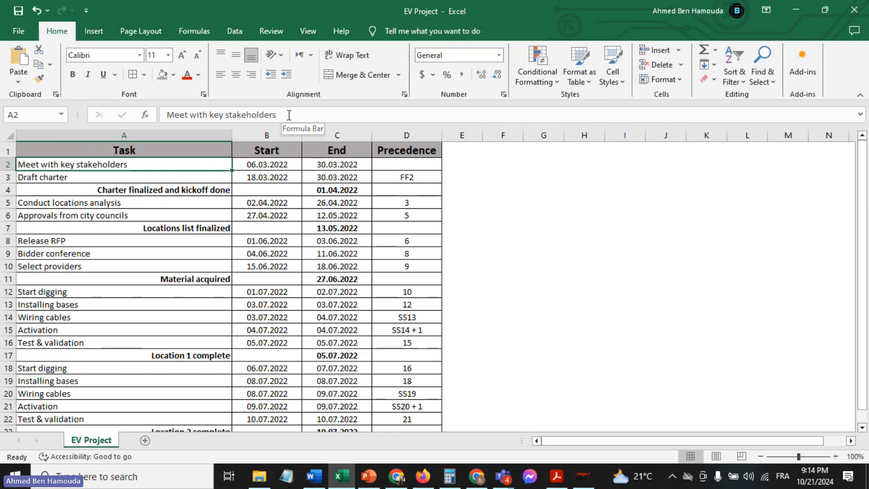
left_click_drag(289, 115, 134, 117)
key("ctrl+c")
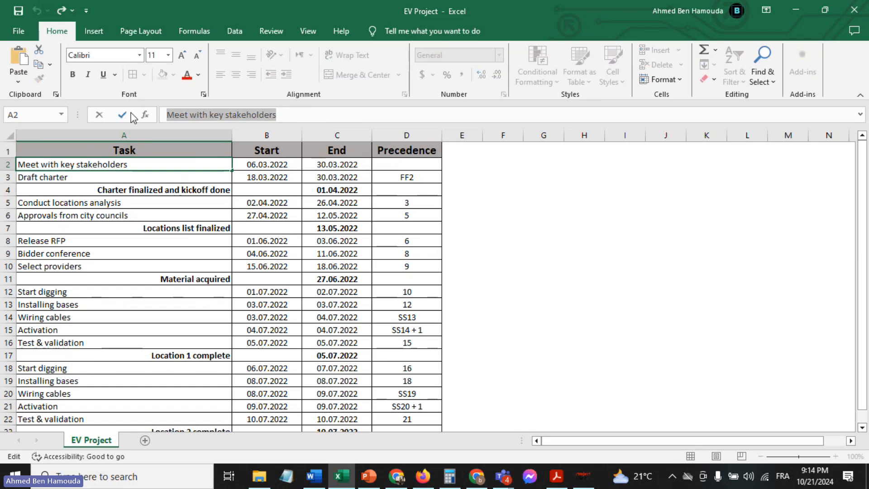
left_click(582, 477)
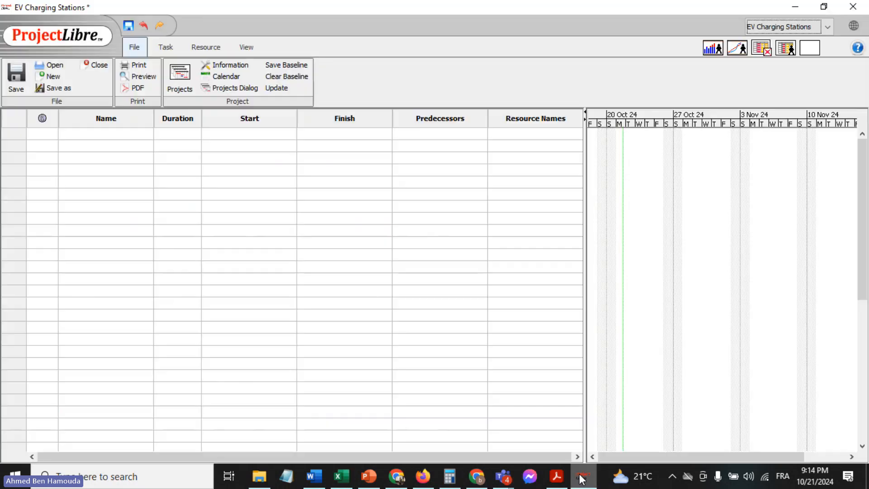
left_click(116, 134)
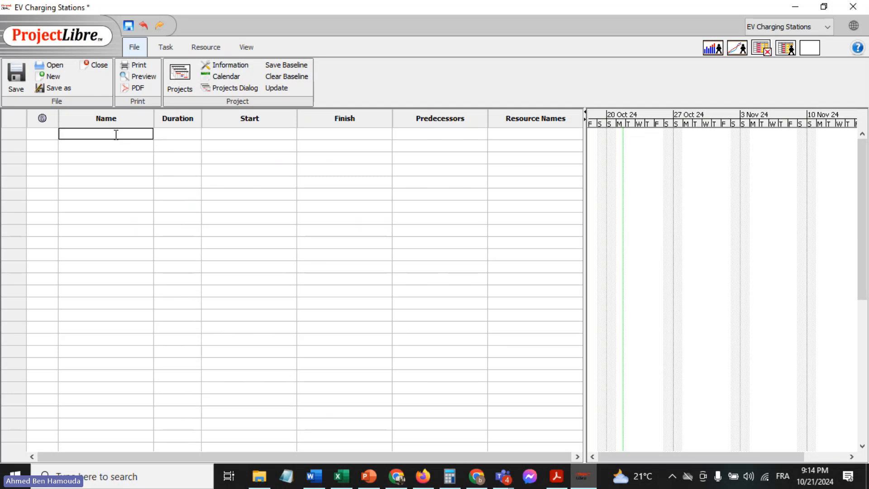
key("ctrl+v")
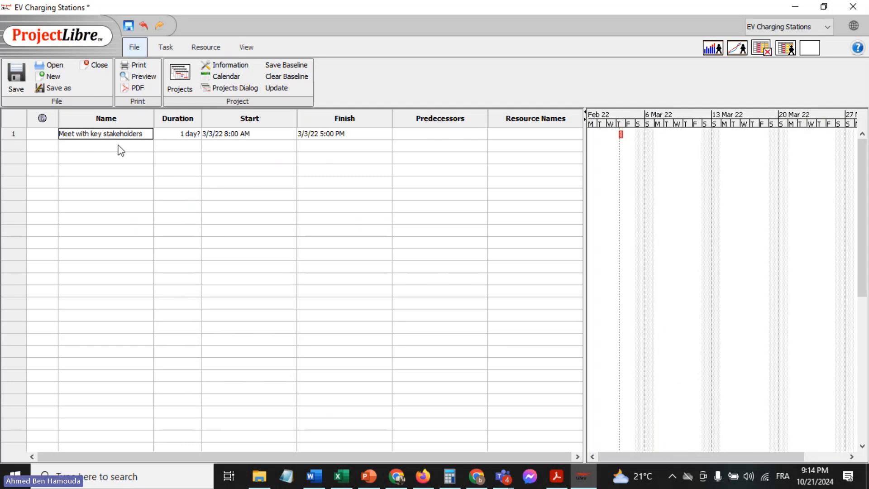
left_click(119, 145)
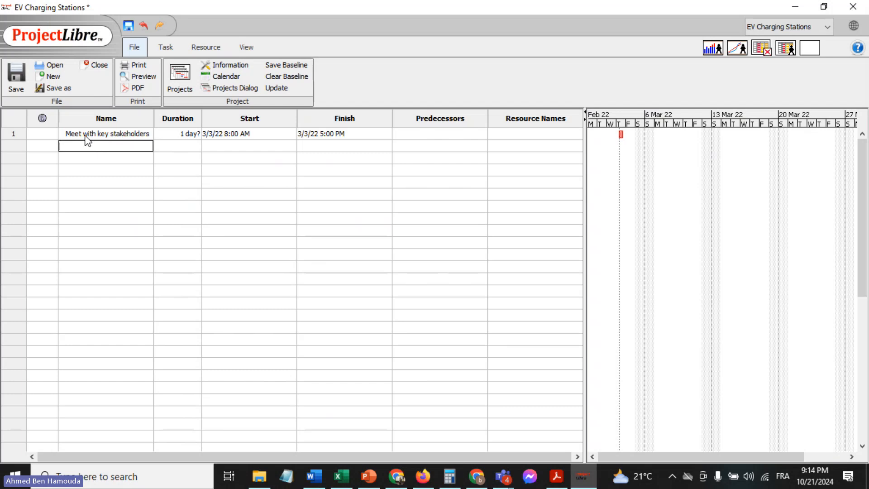
Check the first task's dates in Excel, and in ProjectLibre set its start to March 6, 2022 and its finish to March 30, 2022
left_click(342, 476)
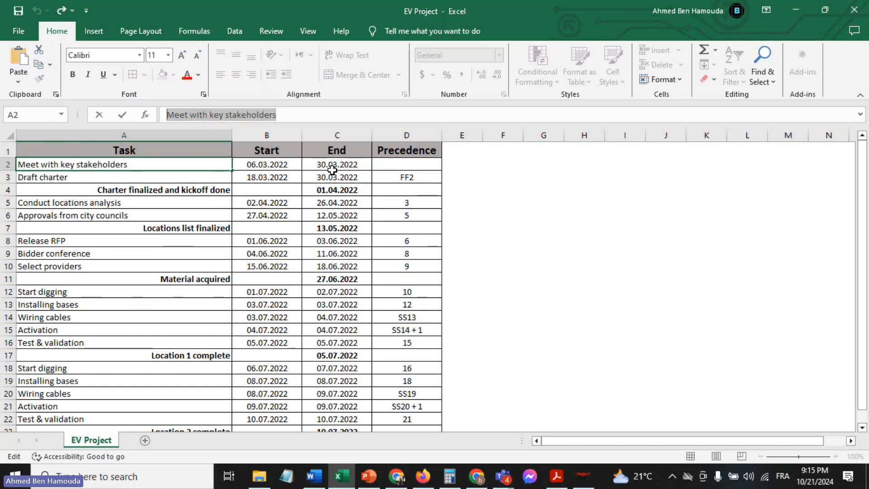
left_click(583, 476)
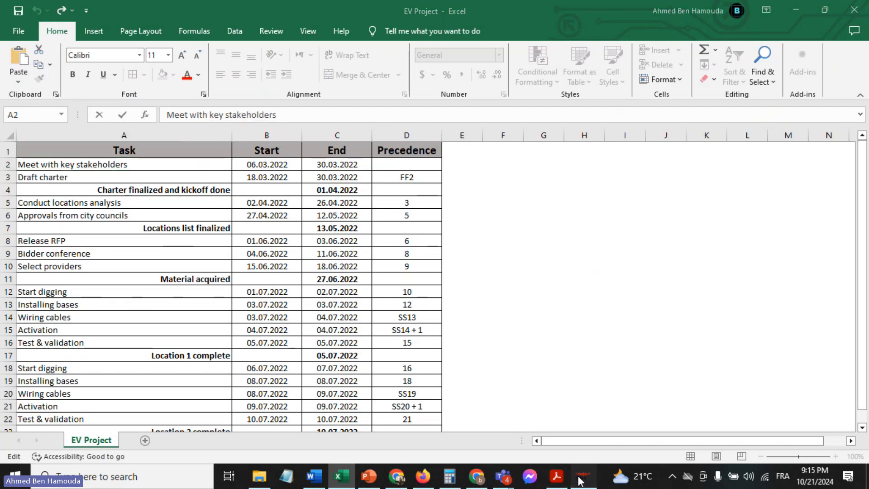
left_click(244, 136)
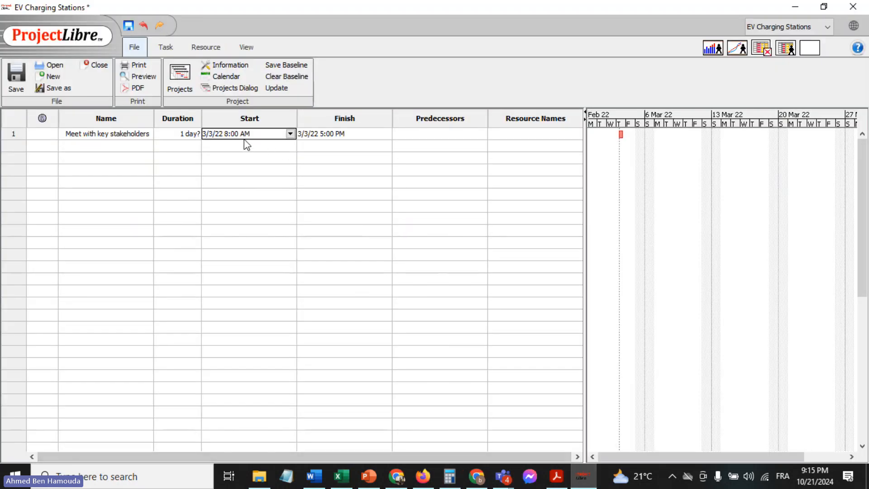
left_click(290, 134)
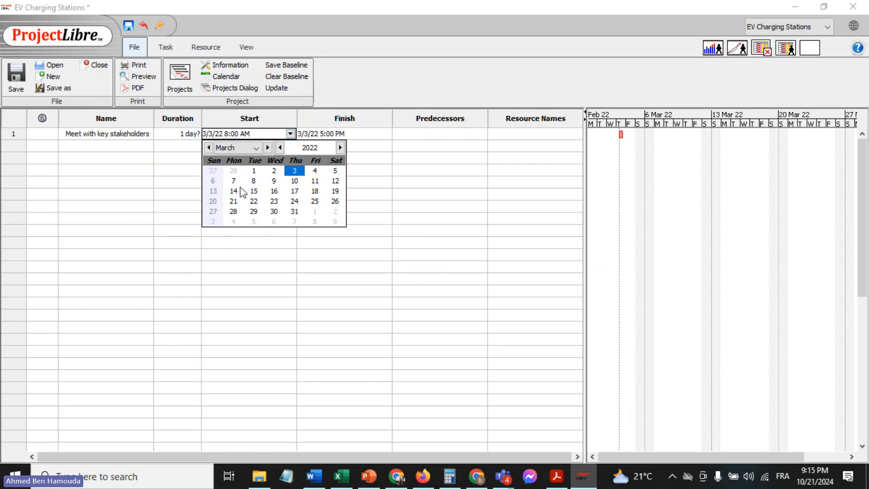
left_click(213, 181)
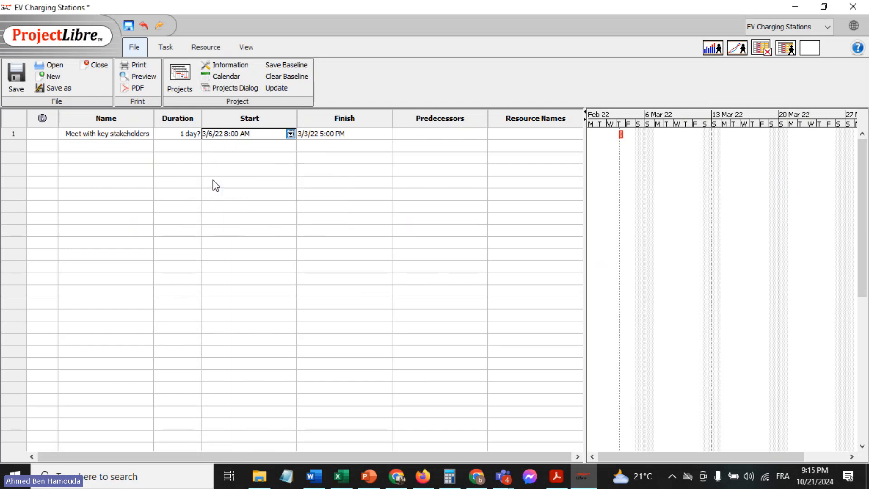
left_click(336, 135)
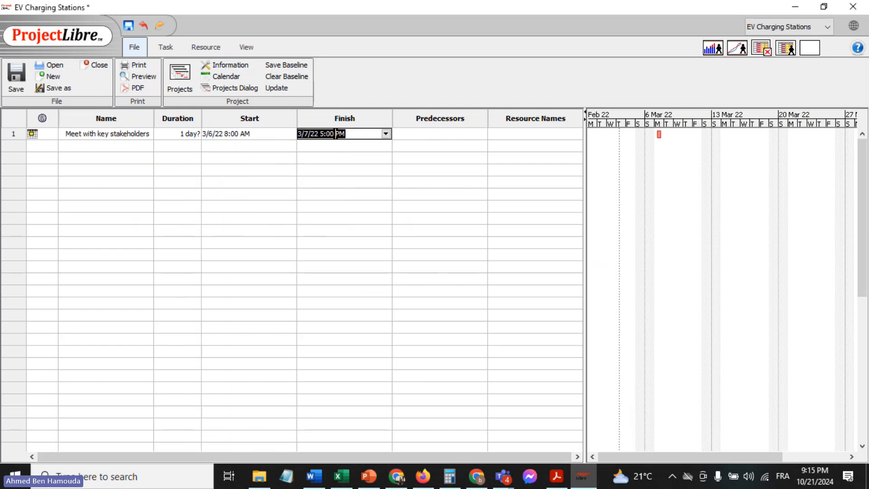
left_click(386, 134)
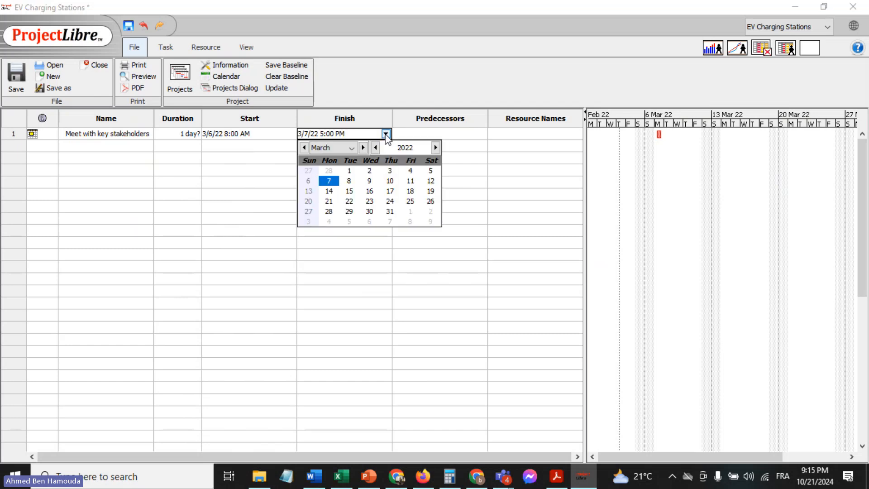
left_click(370, 212)
left_click(342, 194)
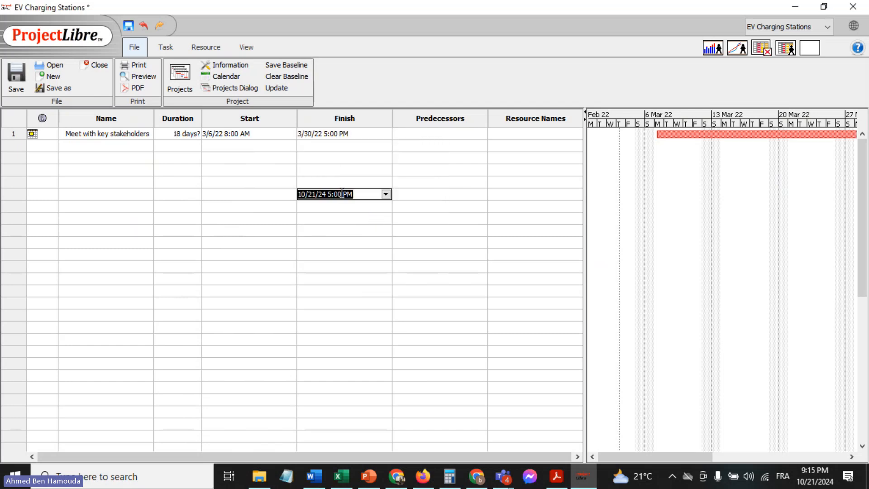
Enter 18 days as the firm duration of the task "Meet with key stakeholders"
left_click(178, 145)
double_click(181, 134)
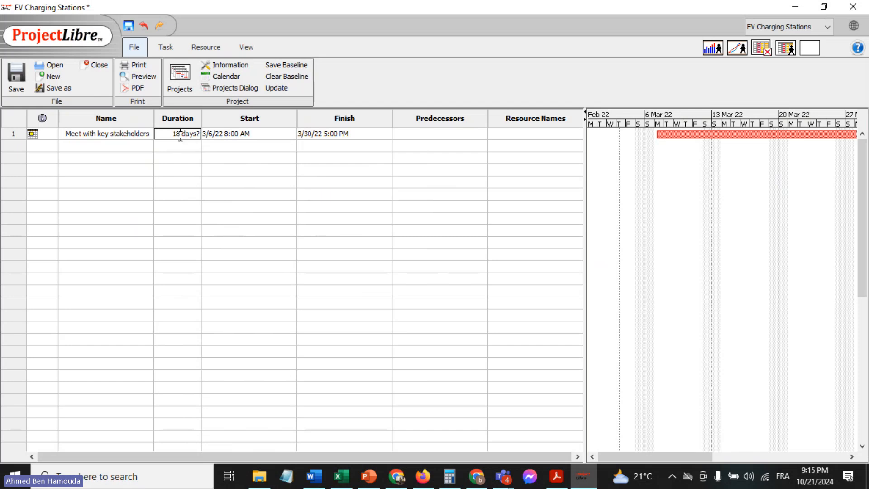
type("18")
key("Return")
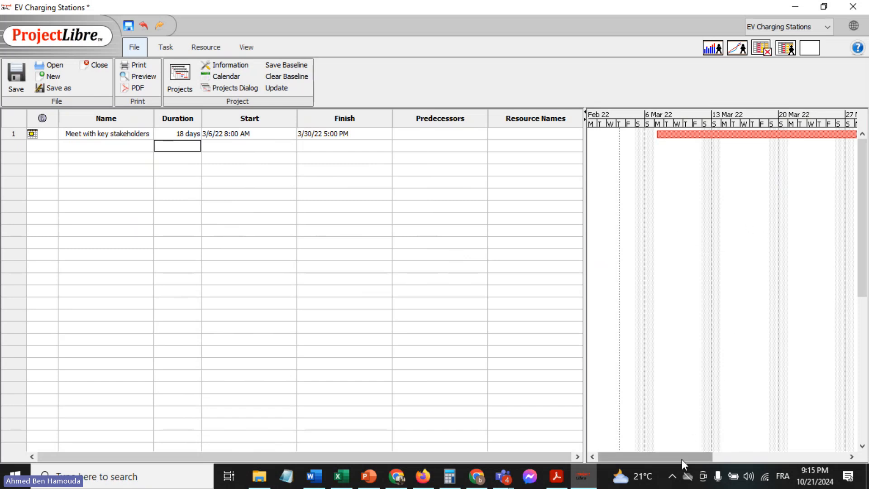
mouse_move(682, 459)
left_mouse_down()
mouse_move(753, 452)
mouse_move(670, 455)
left_mouse_up()
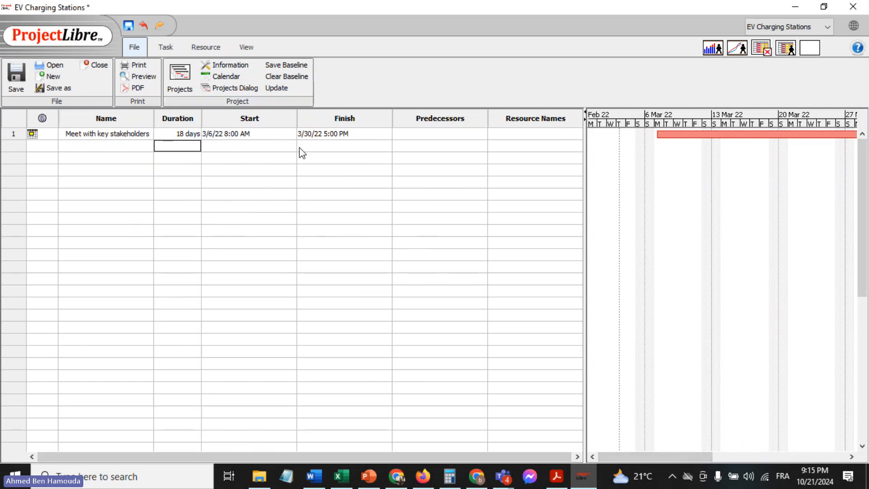
Copy the task name "Draft charter" from the EV Project Excel sheet and add it as the second task in ProjectLibre
left_click(342, 476)
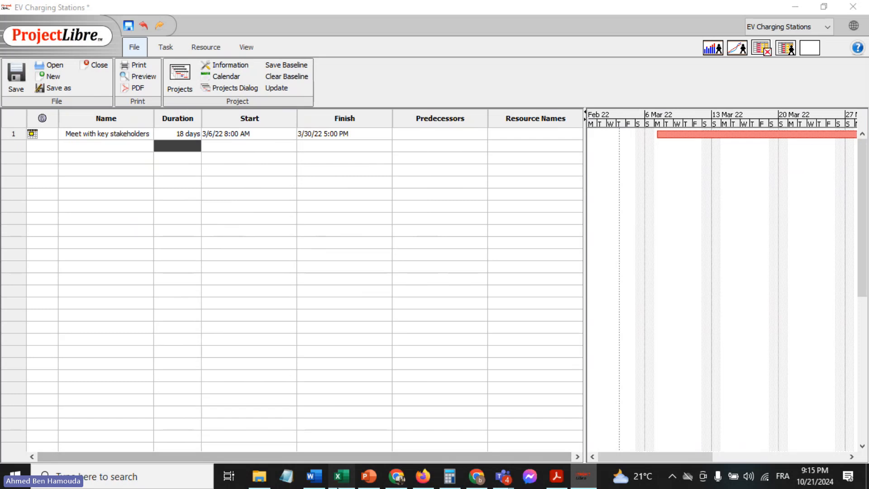
left_click(87, 176)
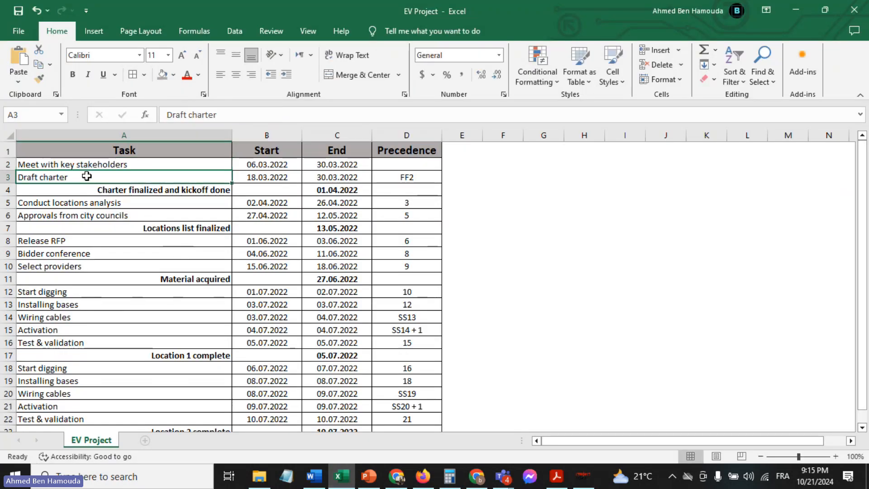
key("ctrl+c")
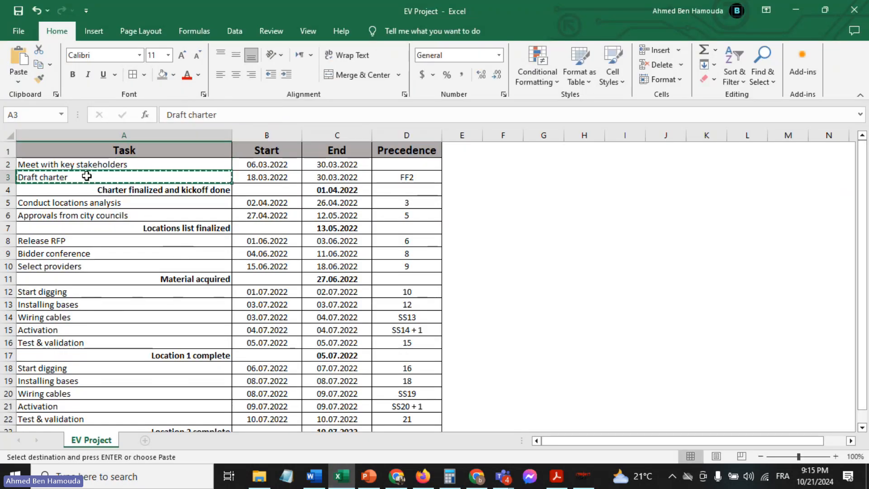
triple_click(243, 115)
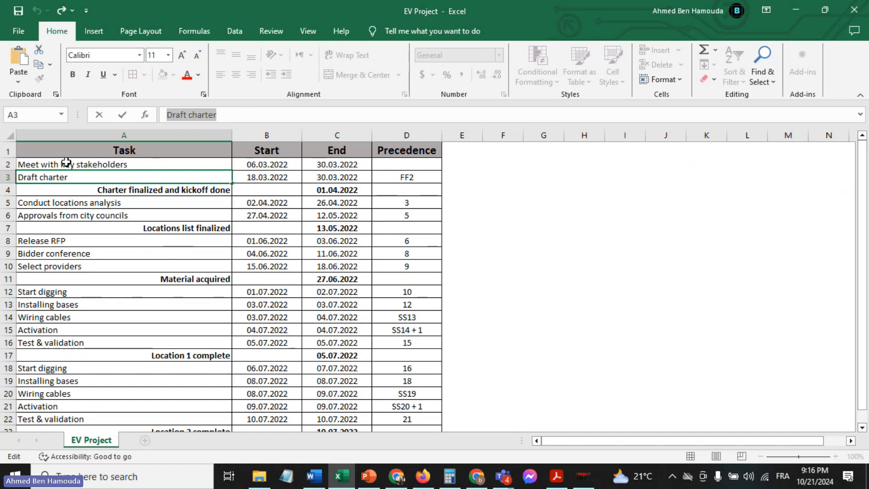
left_click(3, 162)
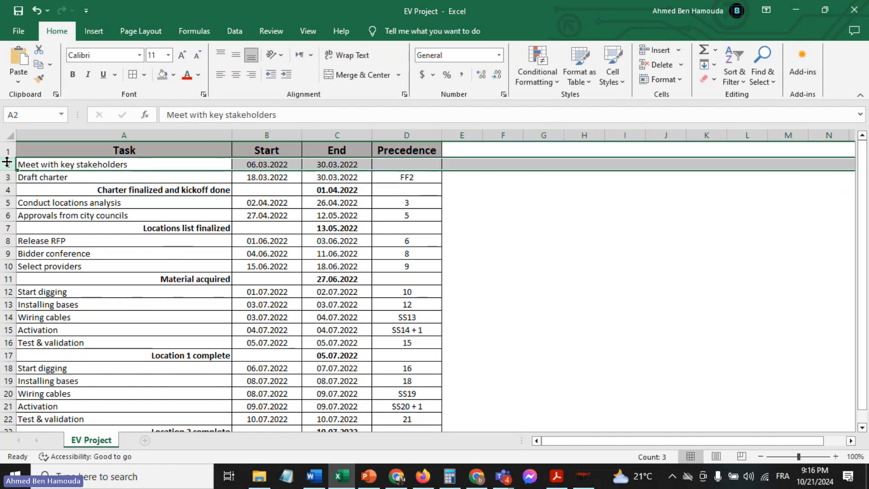
left_click(62, 168)
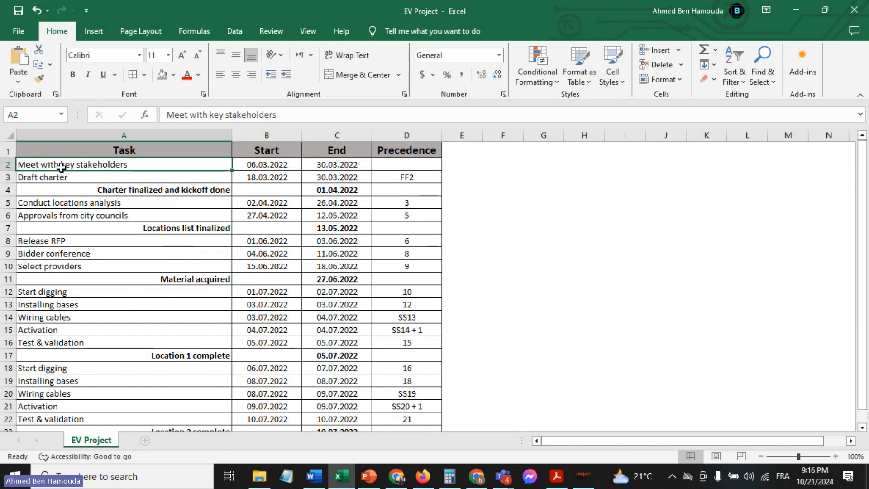
left_click(76, 177)
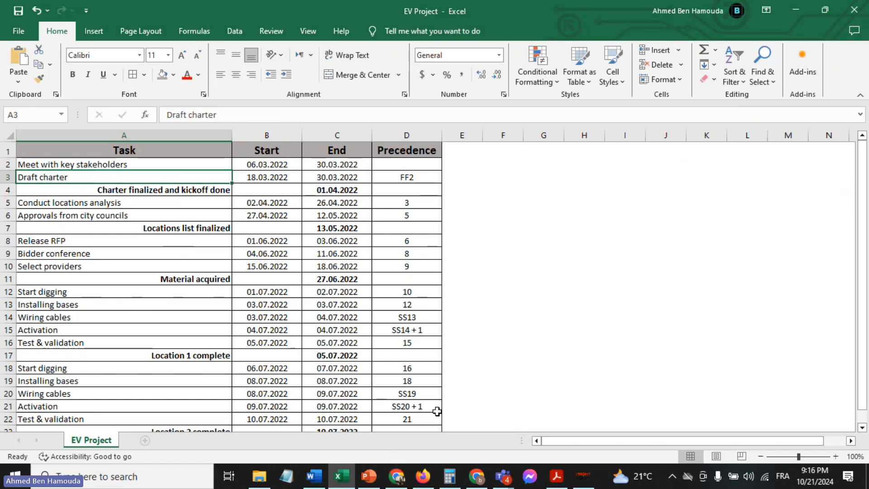
left_click(580, 482)
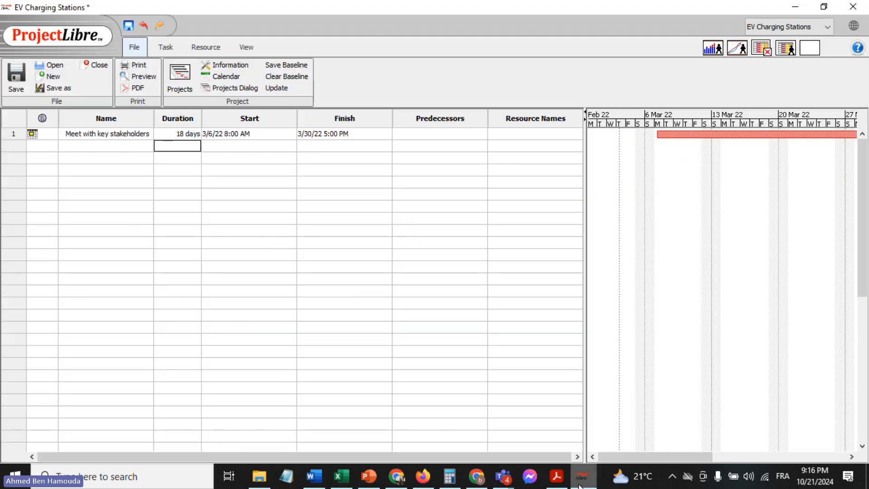
left_click(100, 144)
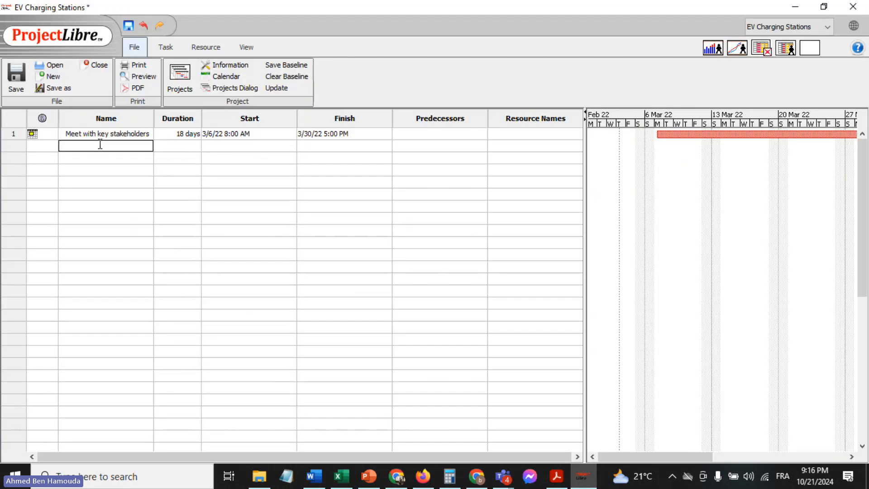
key("ctrl+v")
Set the "Draft charter" task's start date to March 18, 2022 and its finish date to March 30, 2022
left_click(274, 146)
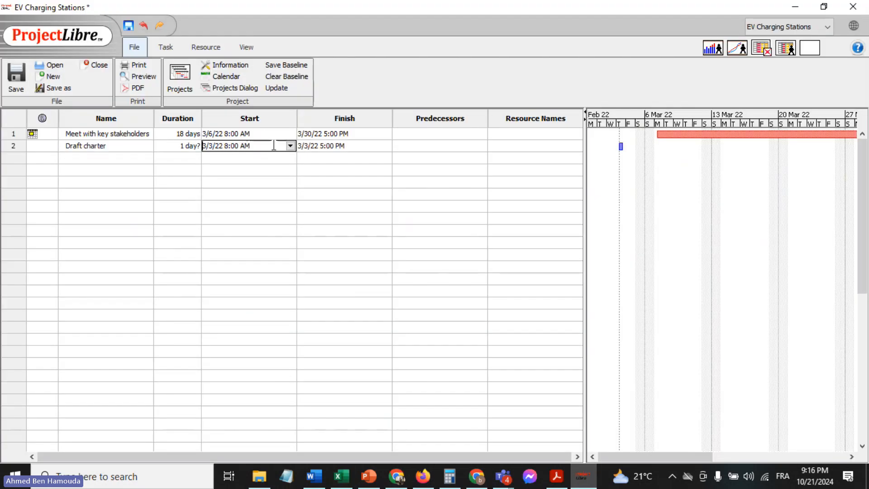
left_click(290, 146)
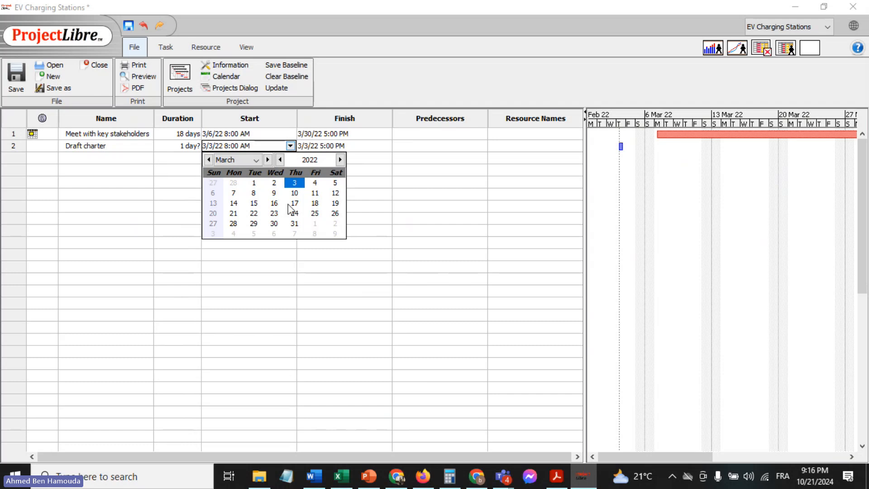
left_click(315, 204)
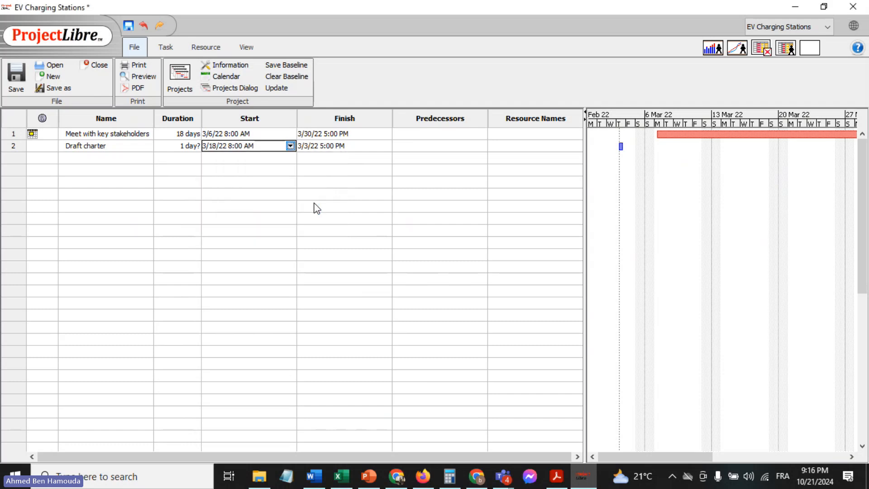
left_click(352, 147)
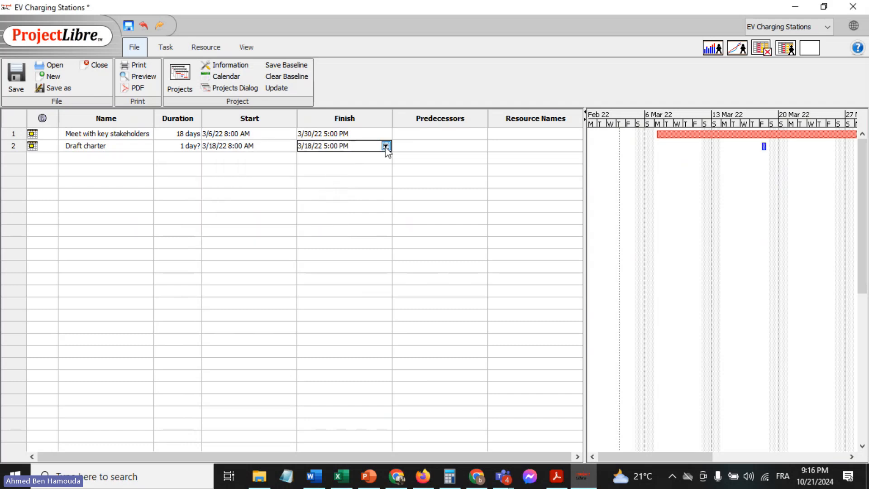
left_click(386, 146)
left_click(371, 222)
left_click(261, 206)
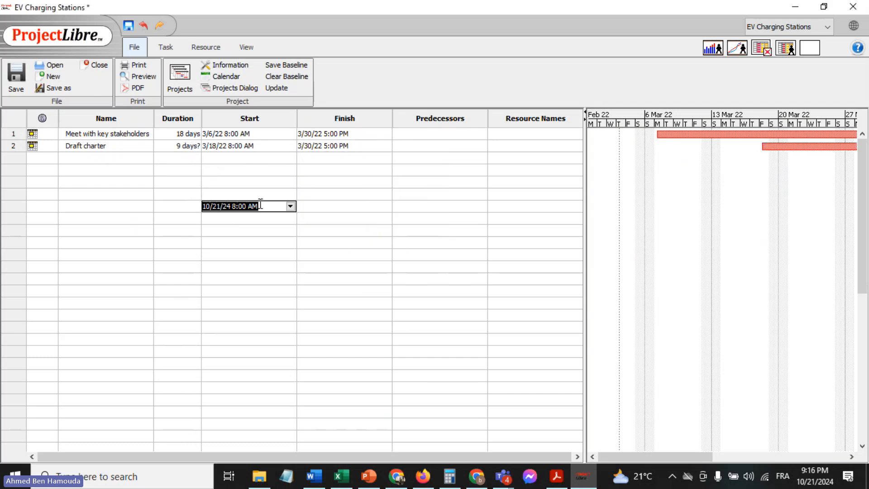
Enter 9 days as the firm duration of the task "Draft charter"
left_click(167, 146)
type("9")
key("Return")
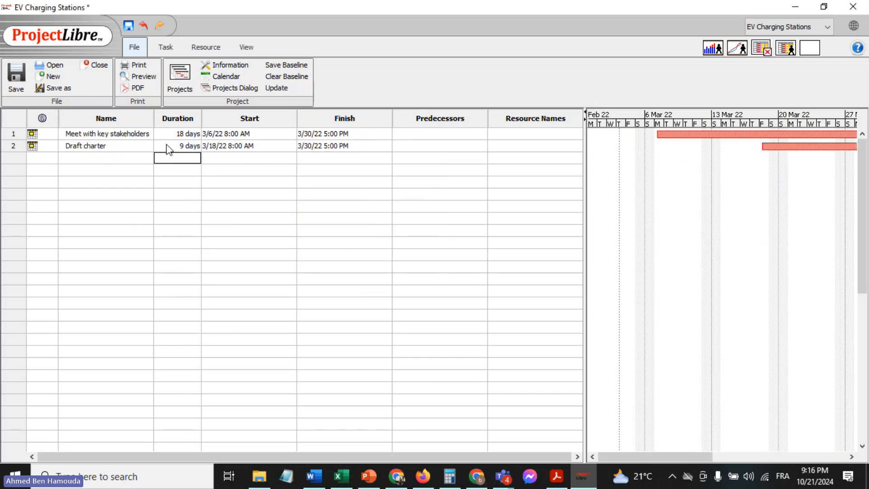
View the general and predecessor information of the task "Draft charter"
double_click(432, 146)
double_click(432, 147)
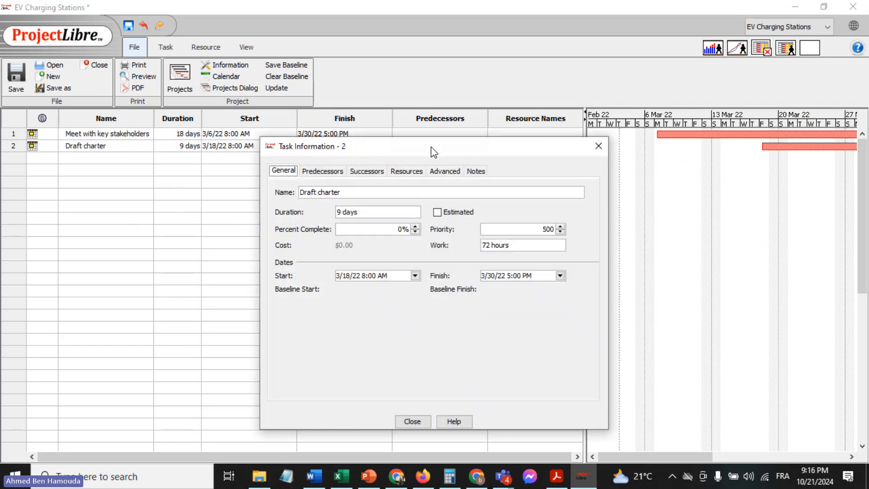
left_click(598, 146)
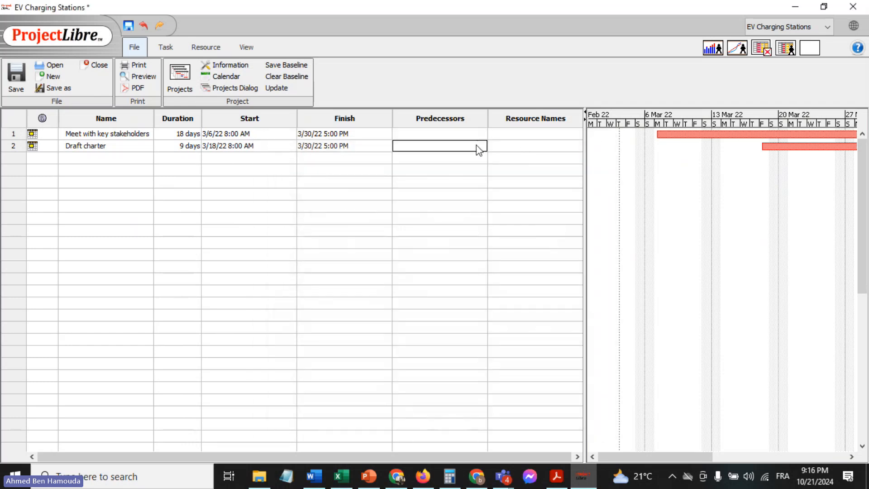
double_click(438, 146)
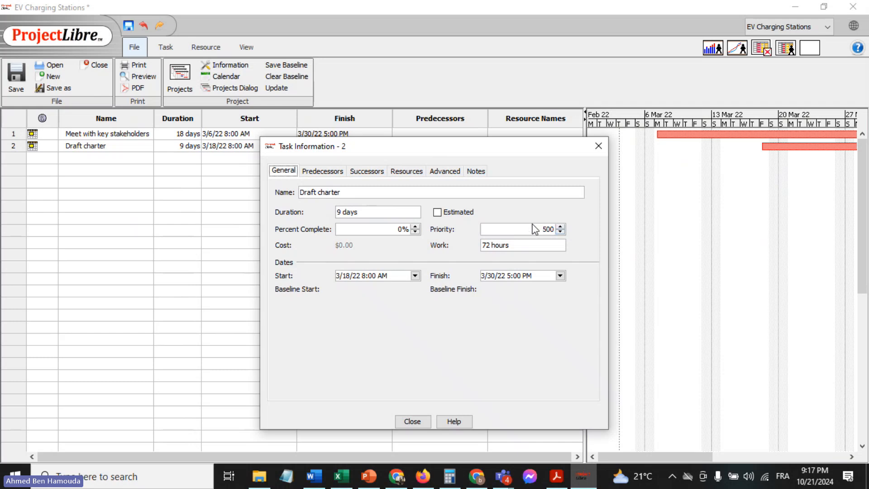
left_click(323, 174)
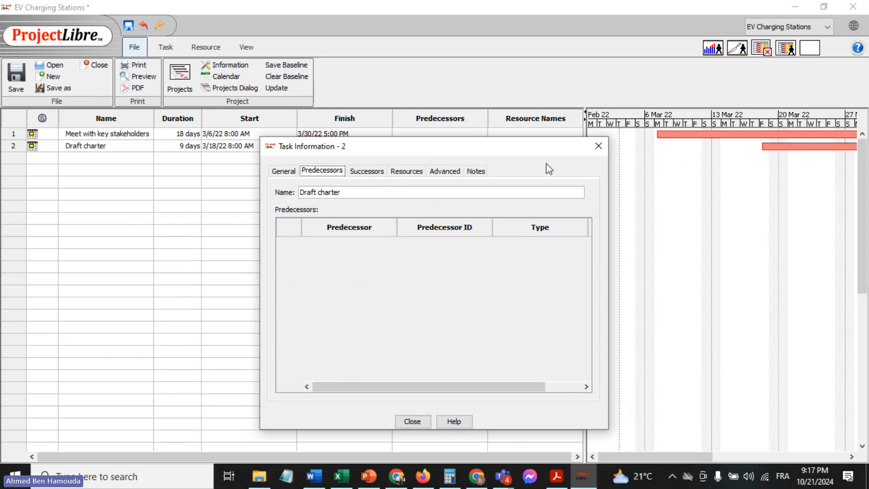
left_click(599, 146)
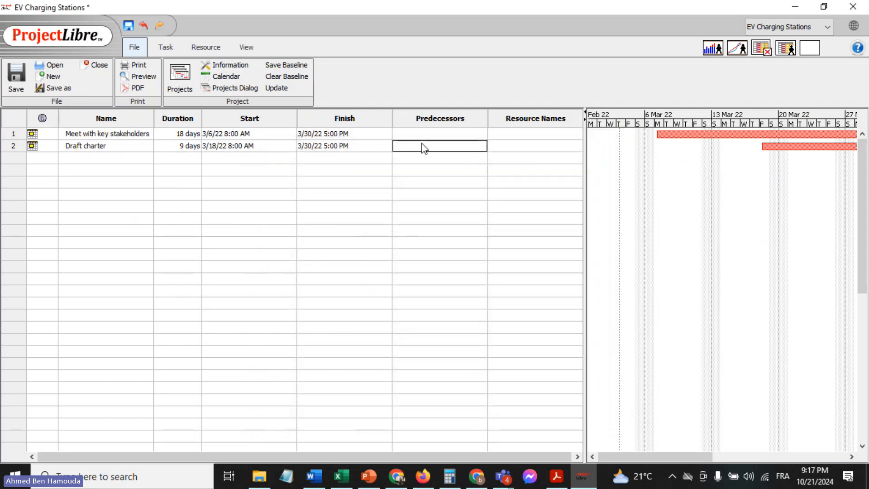
Enter task 1, "Meet with key stakeholders", as the predecessor of "Draft charter" and check the link in the Gantt chart
type("1")
key("Return")
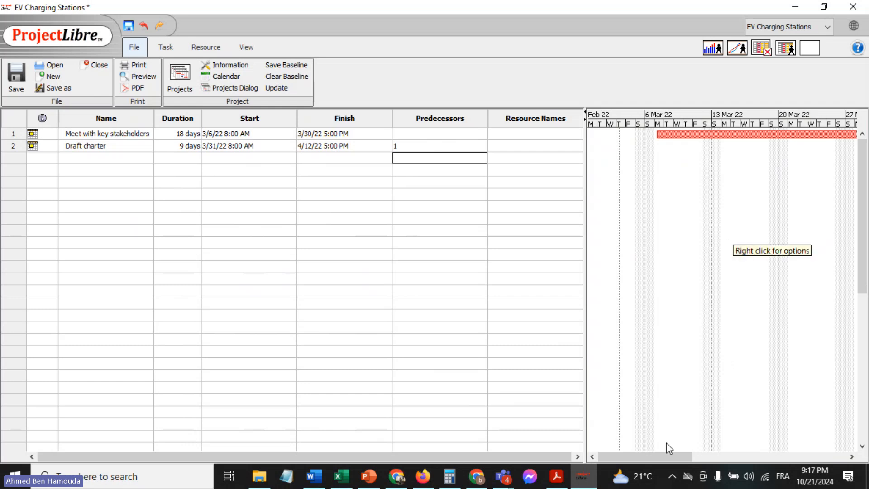
left_click_drag(648, 458, 691, 460)
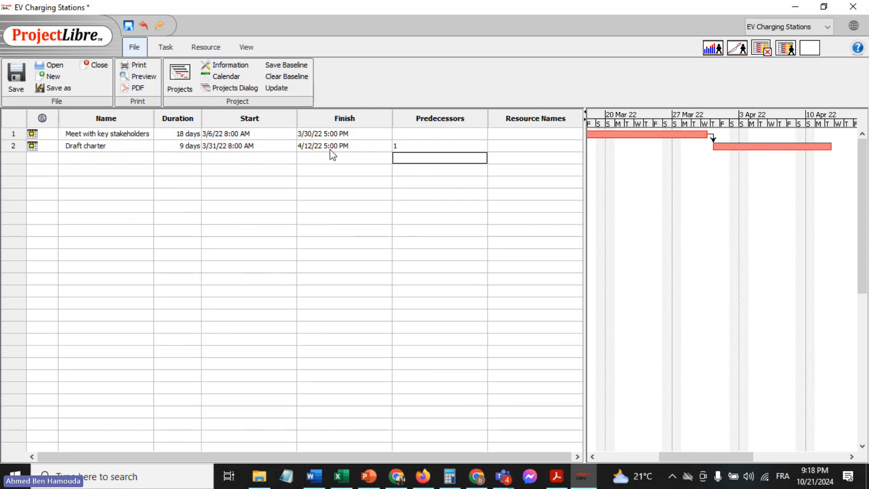
Try the FF dependency type between "Meet with key stakeholders" and "Draft charter", and switch it back to FS
double_click(442, 148)
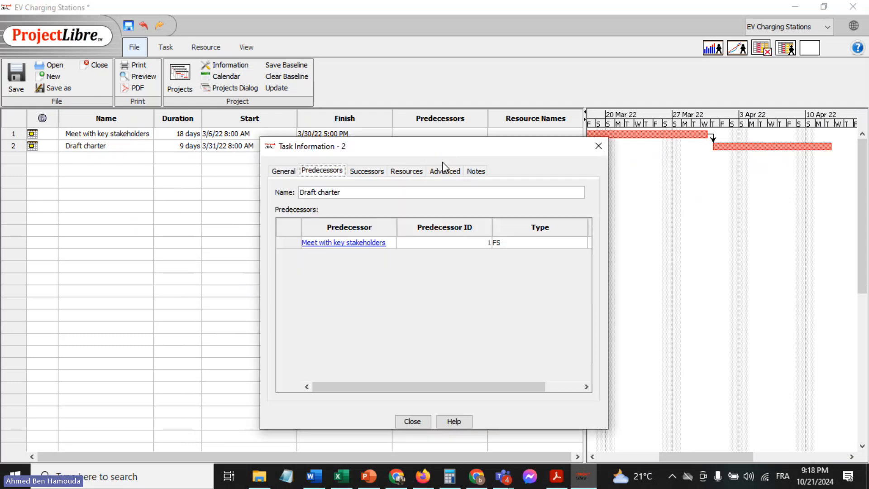
left_click(537, 244)
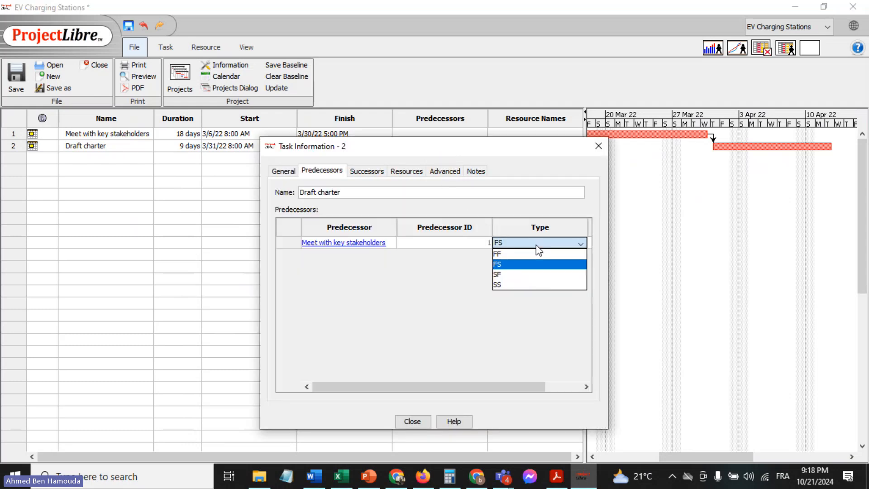
left_click(534, 254)
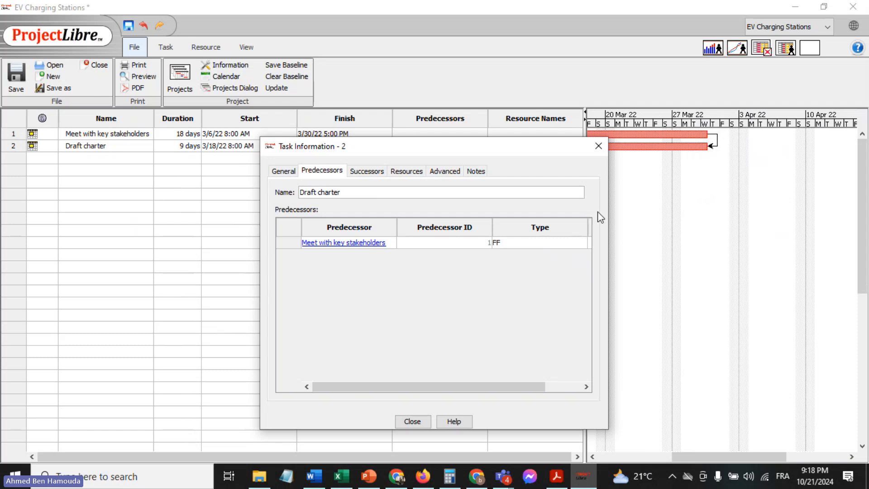
left_click(537, 244)
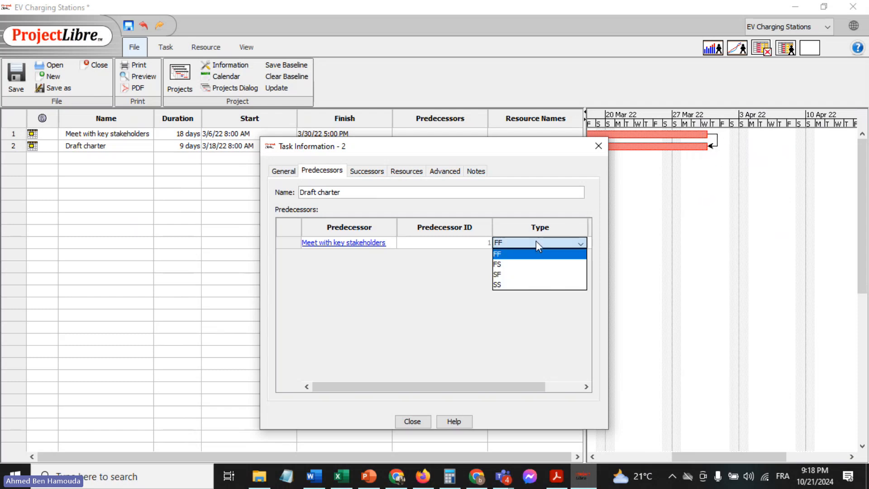
left_click(526, 264)
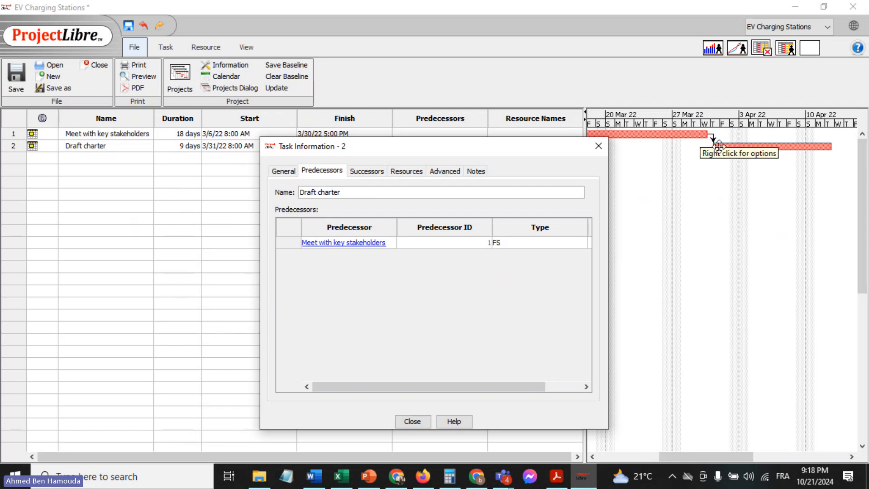
Set the dependency type of the "Draft charter" predecessor to FF and check both bars in the Gantt chart
left_click(546, 243)
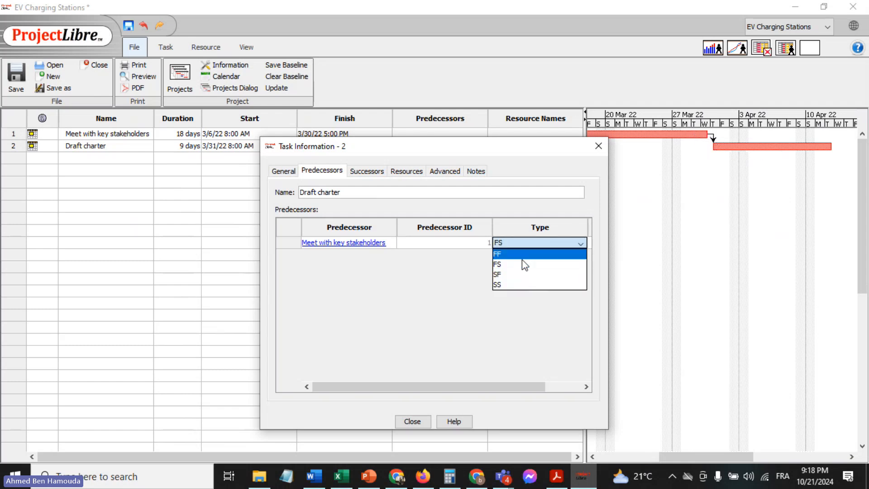
left_click(515, 255)
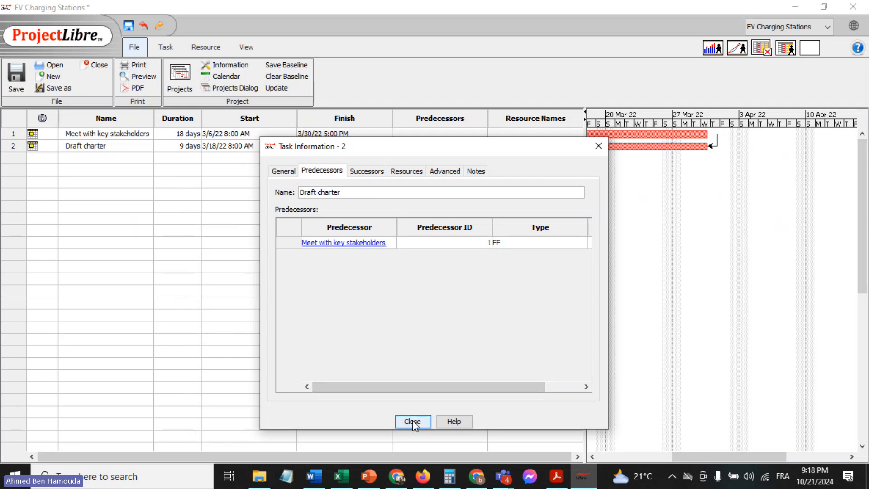
left_click(412, 421)
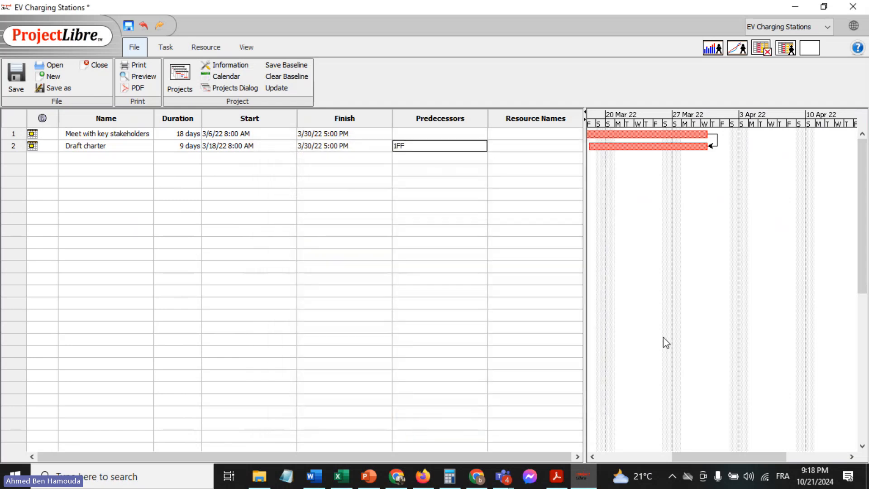
left_click_drag(713, 457, 664, 465)
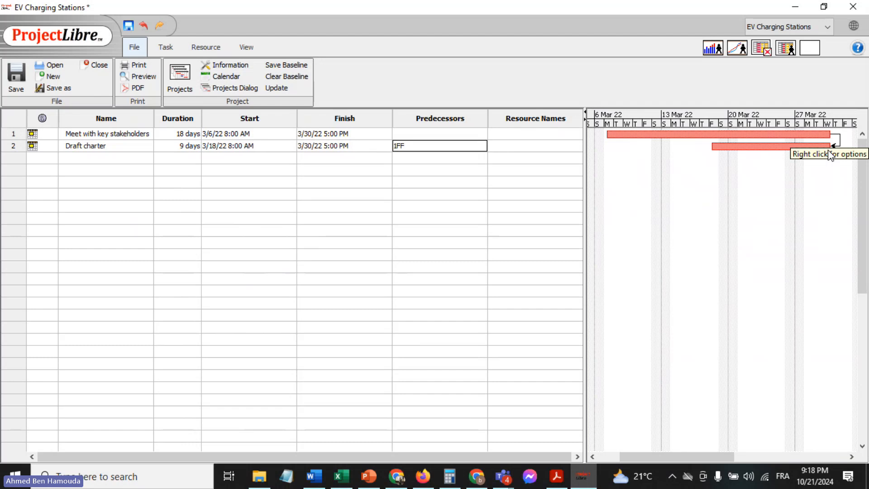
left_click(449, 178)
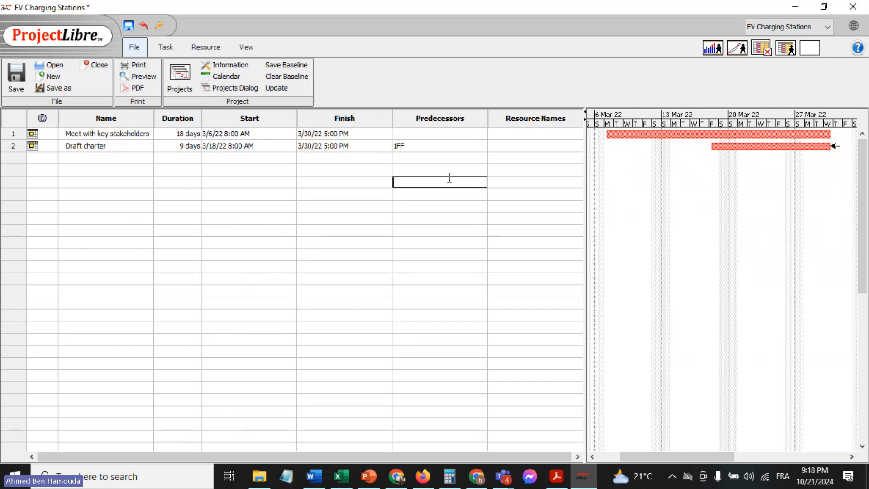
Review the predecessor, general and advanced information of the task "Draft charter", including its constraint type and milestone option
double_click(438, 149)
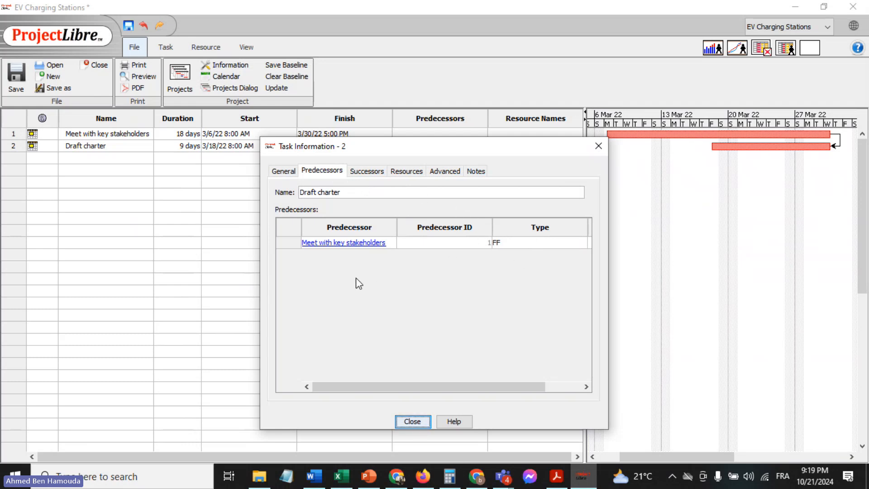
left_click_drag(412, 390, 370, 395)
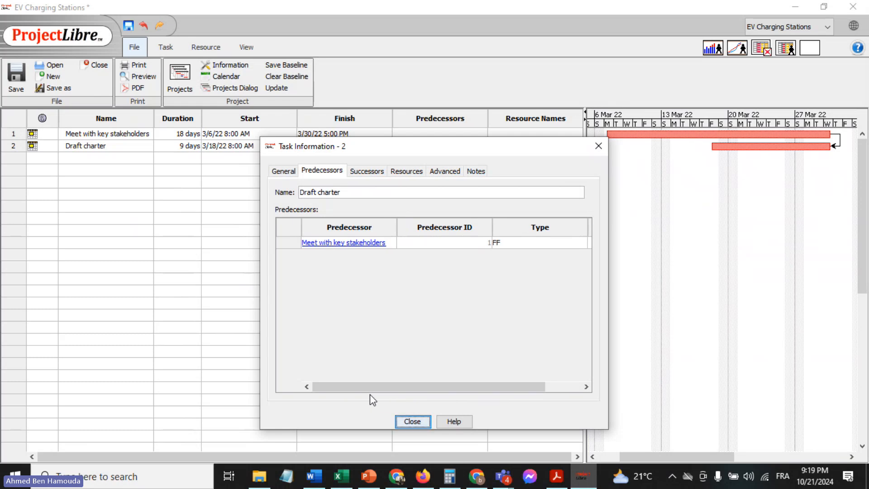
left_click(283, 171)
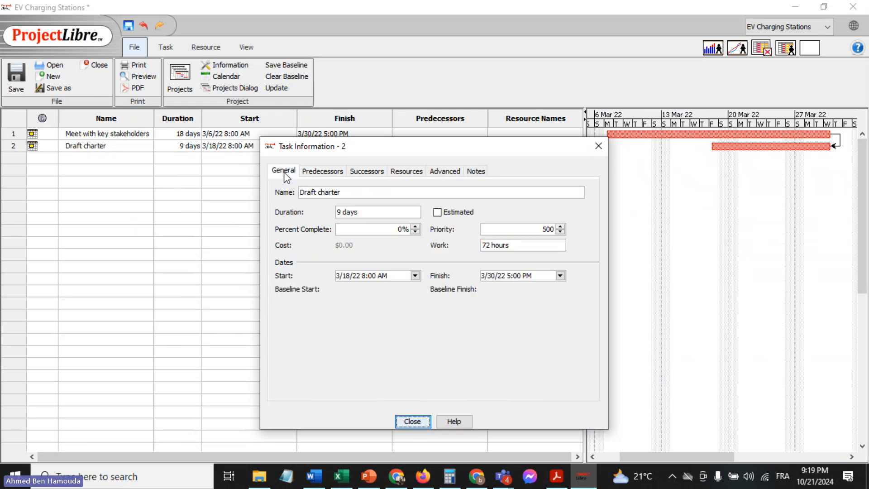
left_click(443, 172)
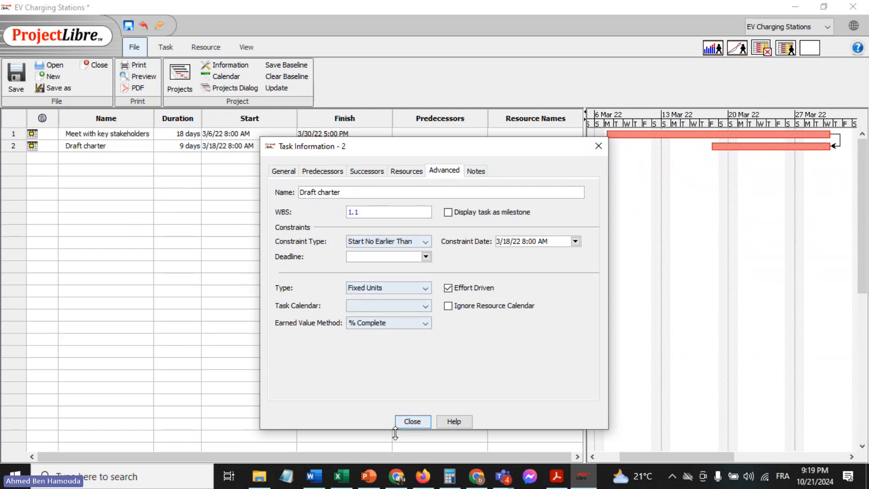
left_click(408, 422)
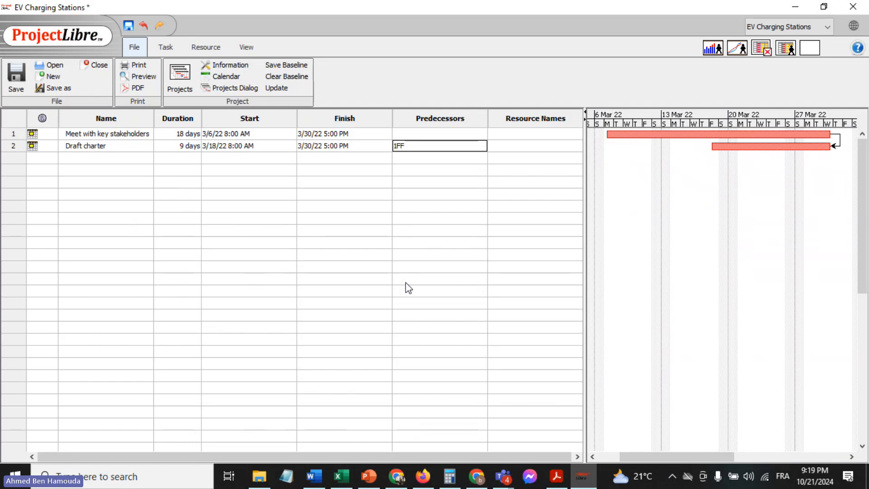
left_click(440, 217)
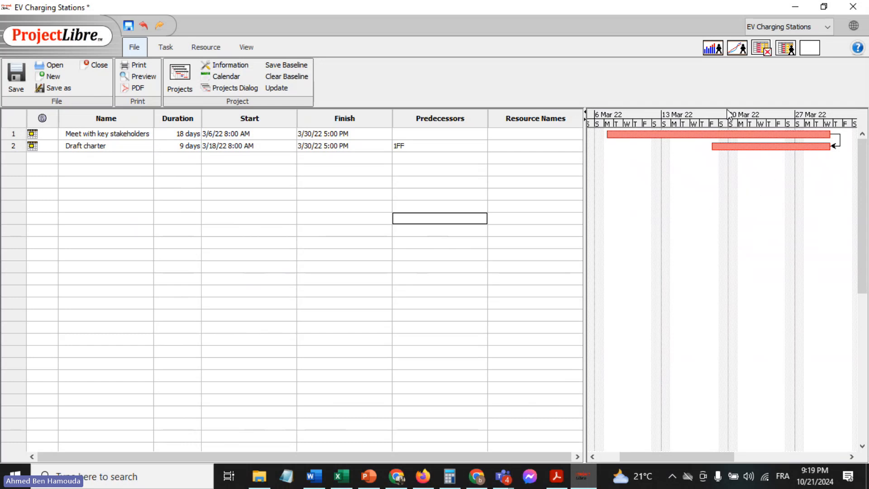
Copy the task name "Charter finalized and kickoff done" from the EV Project Excel sheet and add it as the third task in ProjectLibre
left_click(135, 157)
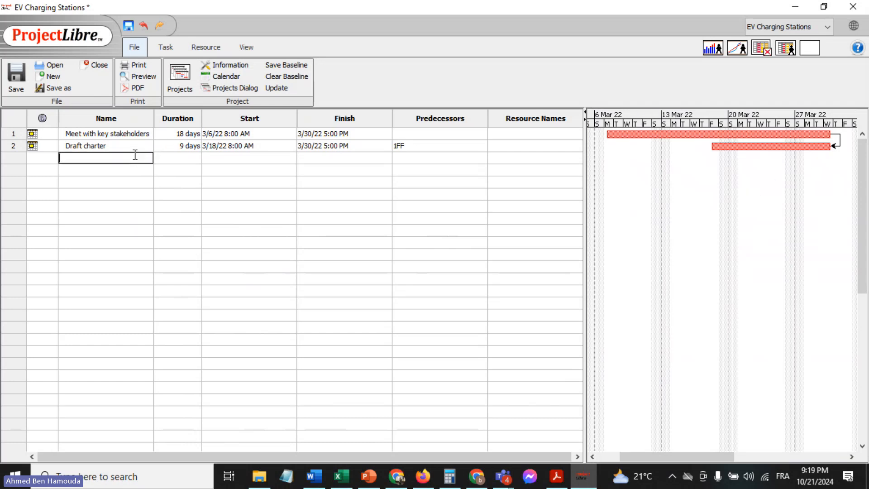
left_click(340, 476)
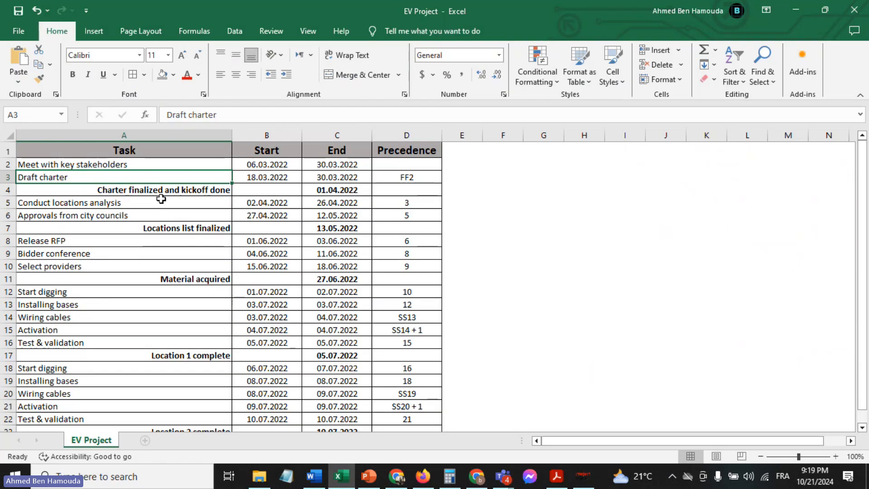
left_click(142, 191)
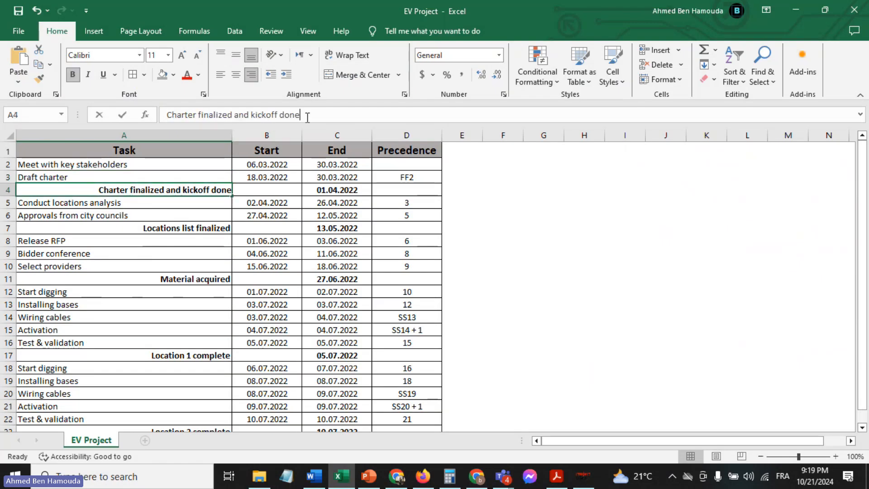
left_click_drag(304, 114, 99, 108)
key("ctrl+c")
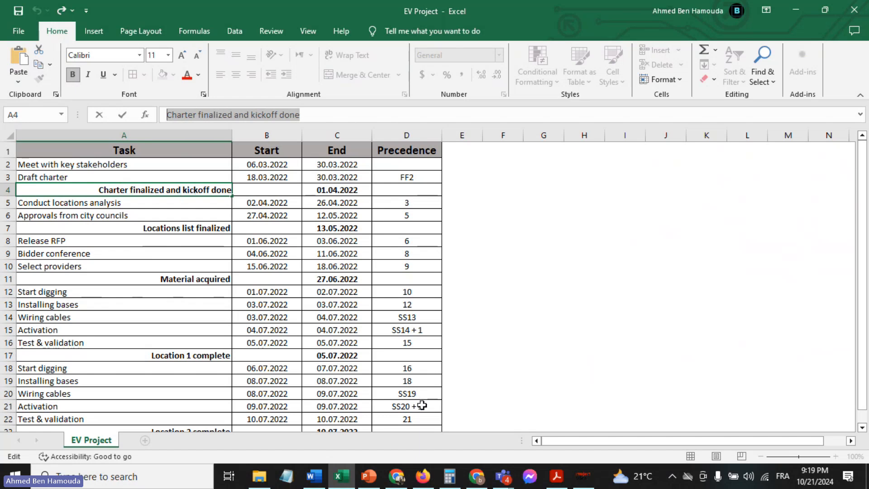
left_click(124, 203)
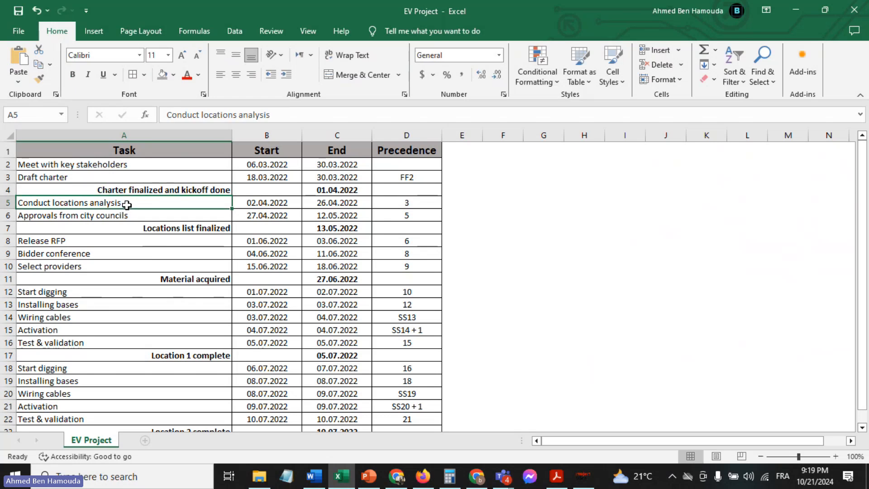
left_click(150, 189)
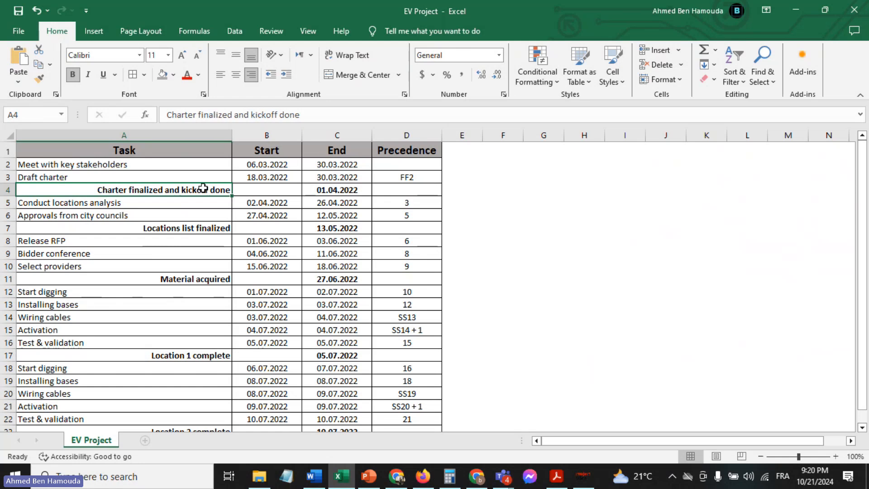
left_click(579, 484)
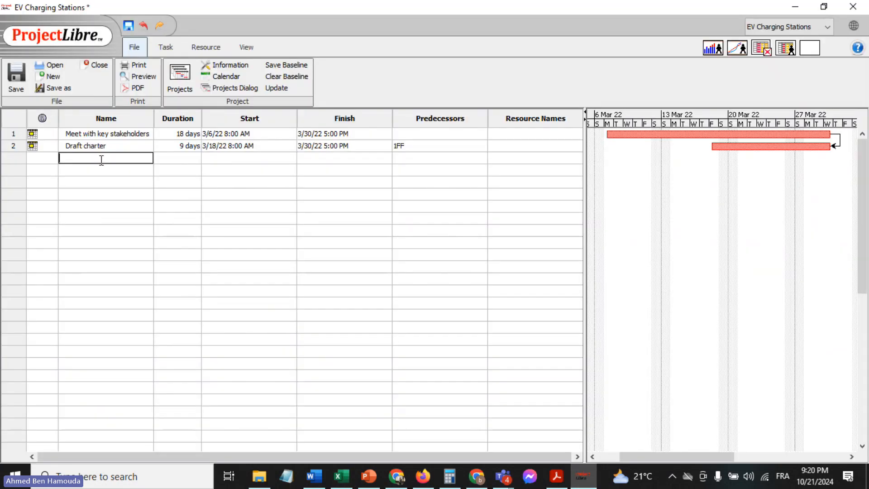
key("ctrl+v")
Set the task "Charter finalized and kickoff done" to display as a milestone
double_click(115, 157)
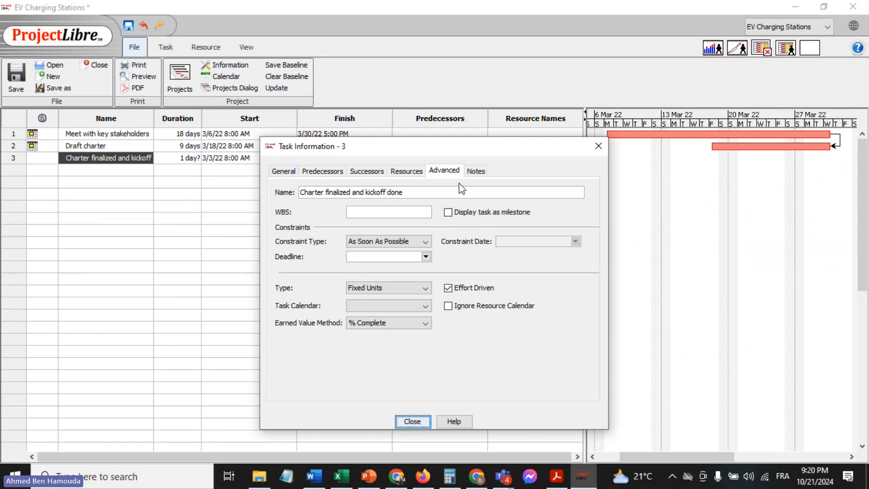
left_click(473, 212)
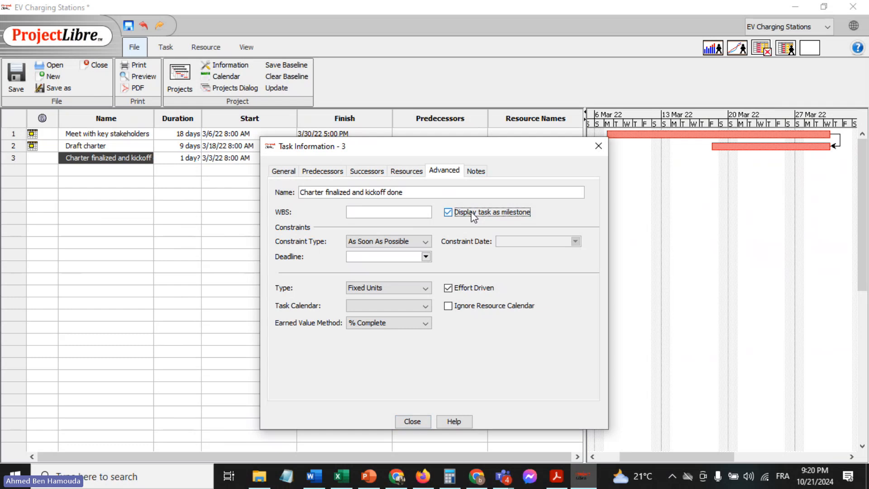
left_click(419, 418)
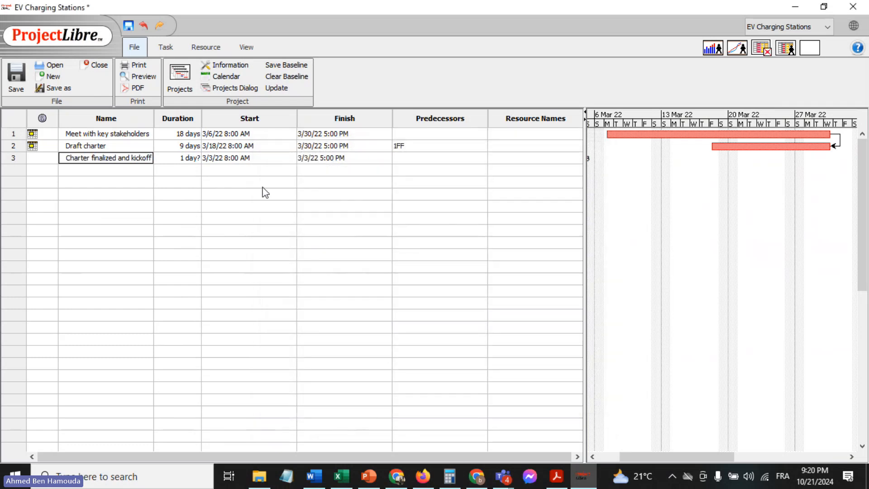
Set the milestone "Charter finalized and kickoff done" to start on 4/1/22 with a duration of 1 day
left_click(239, 158)
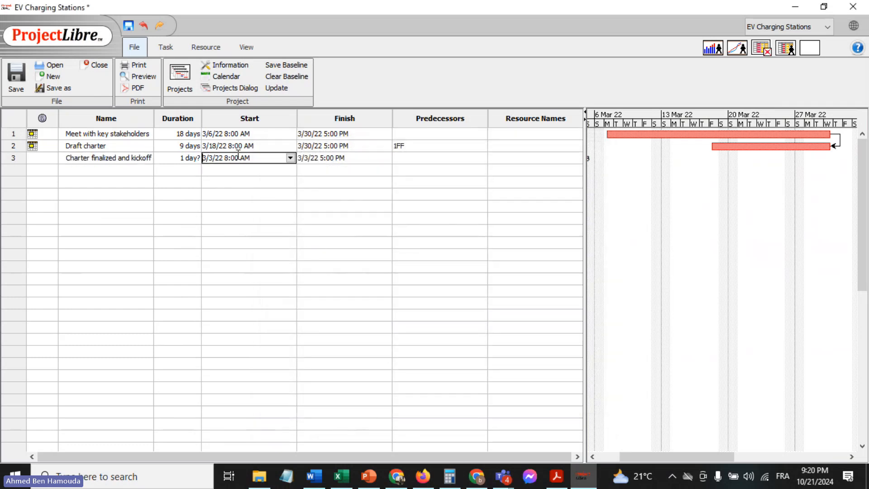
left_click(290, 158)
left_click(267, 173)
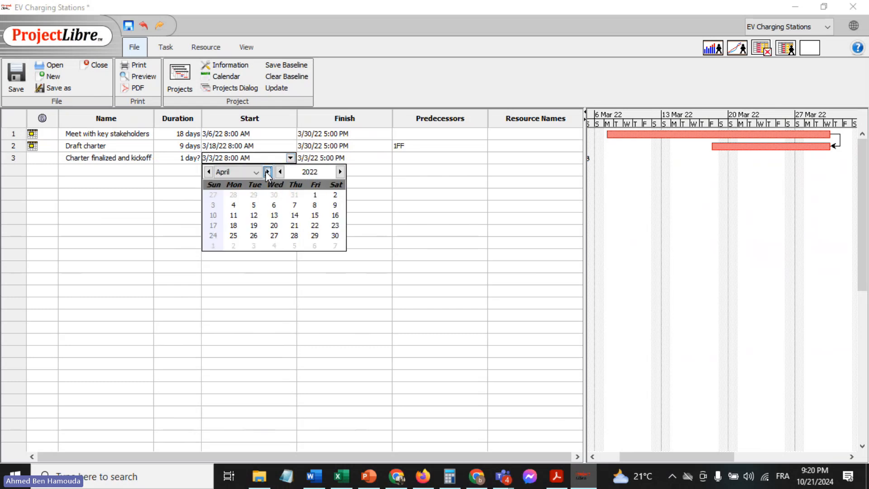
left_click(314, 195)
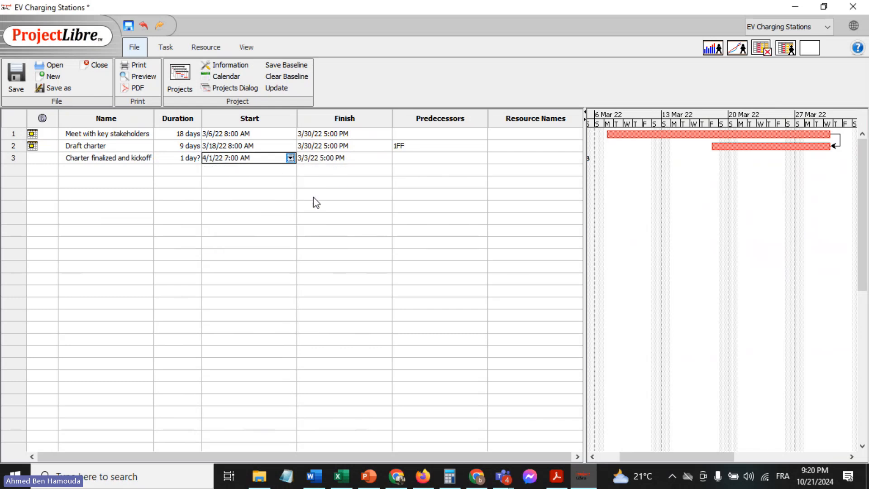
left_click(176, 159)
type("1")
key("Return")
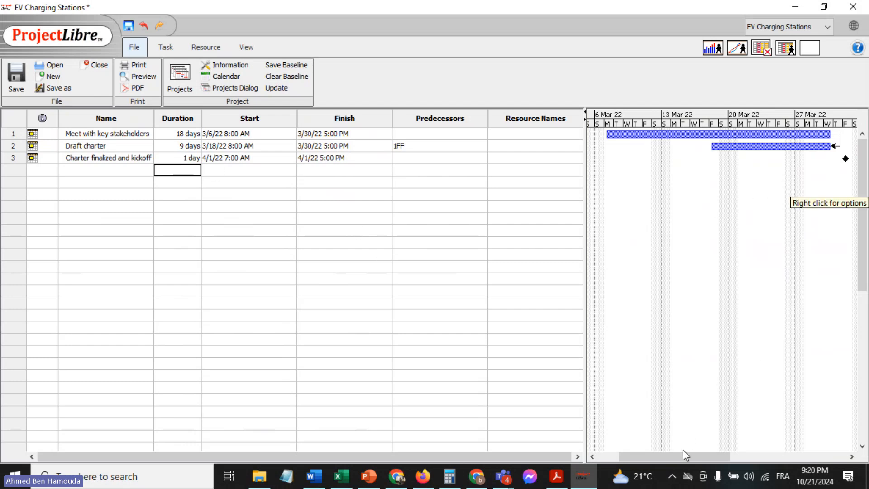
left_click_drag(680, 456, 688, 455)
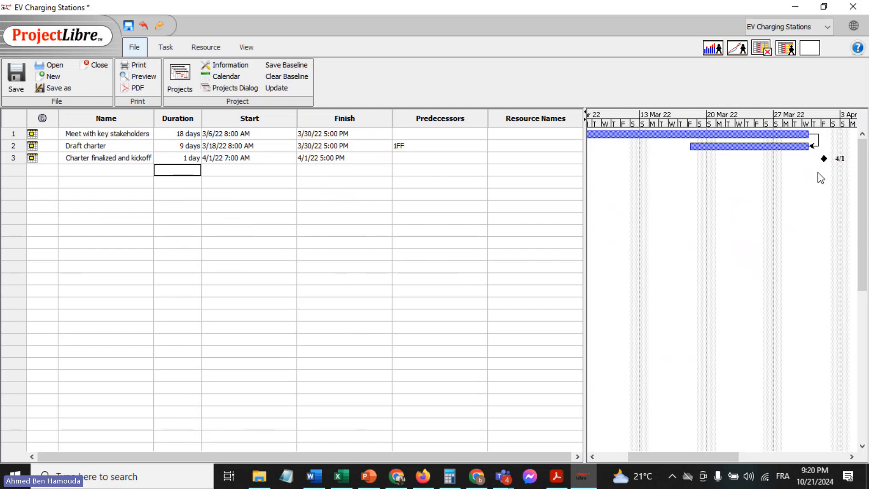
double_click(125, 158)
left_click(140, 171)
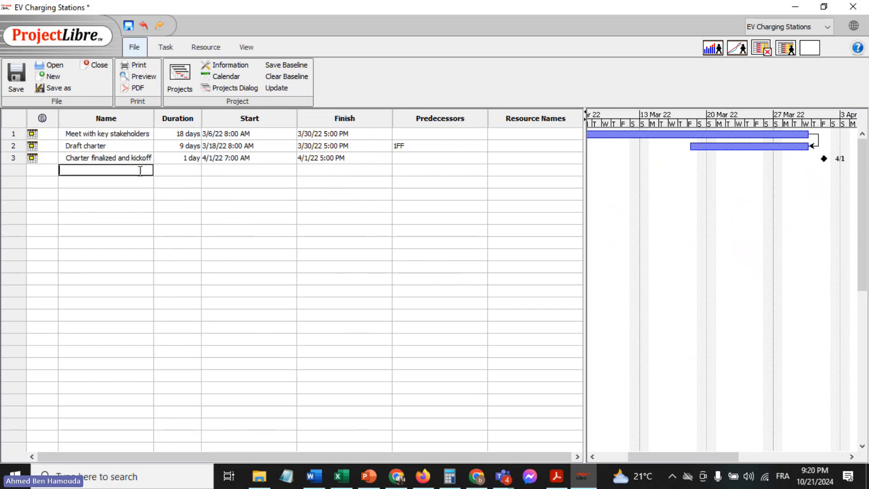
key("Up")
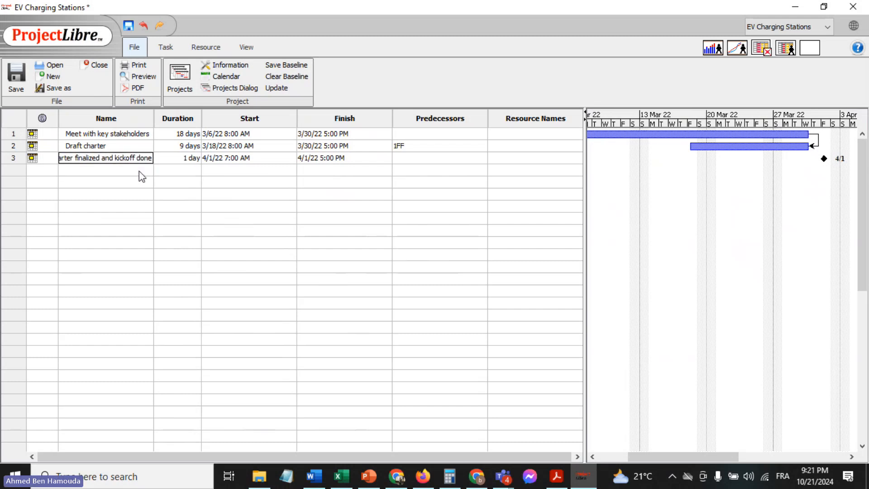
left_click(166, 194)
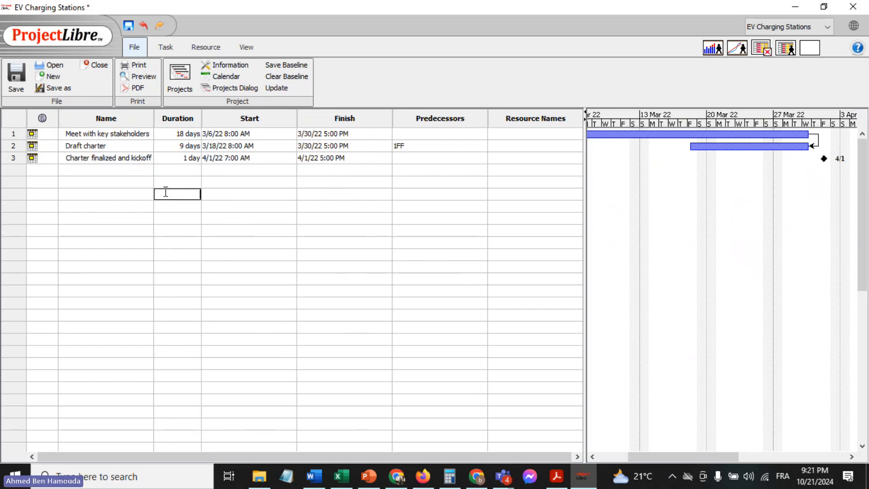
Copy the task name "Conduct locations analysis" from the EV Project Excel sheet and add it as the fourth task in ProjectLibre
left_click(121, 171)
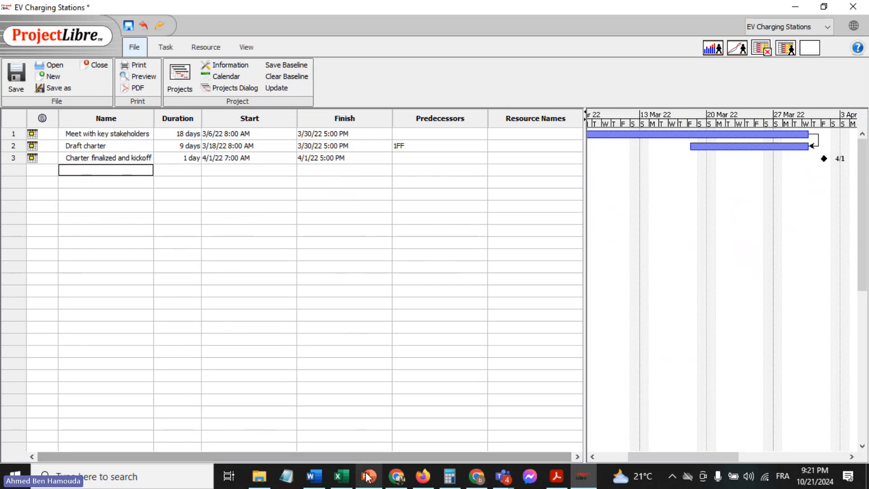
left_click(343, 477)
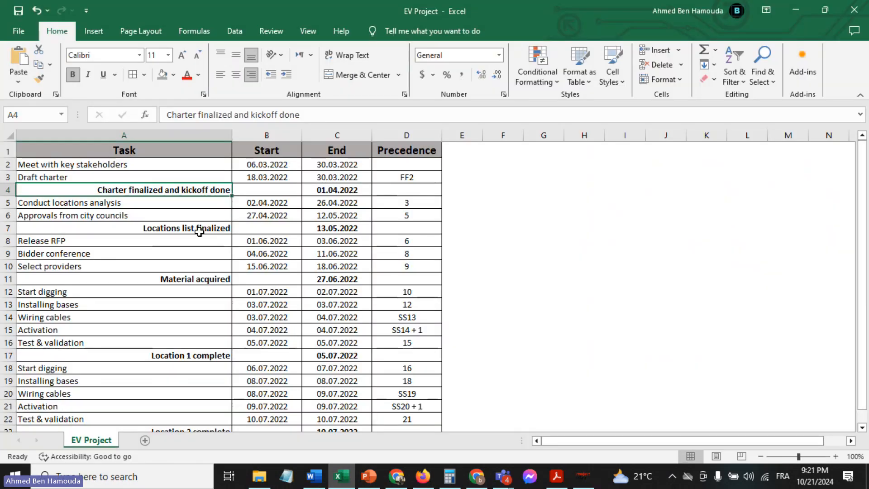
left_click(129, 202)
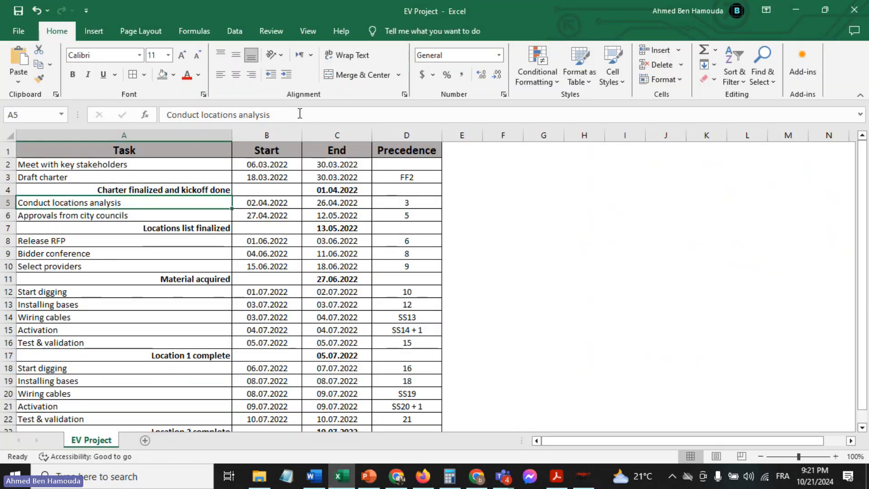
left_click_drag(300, 114, 164, 115)
key("ctrl+c")
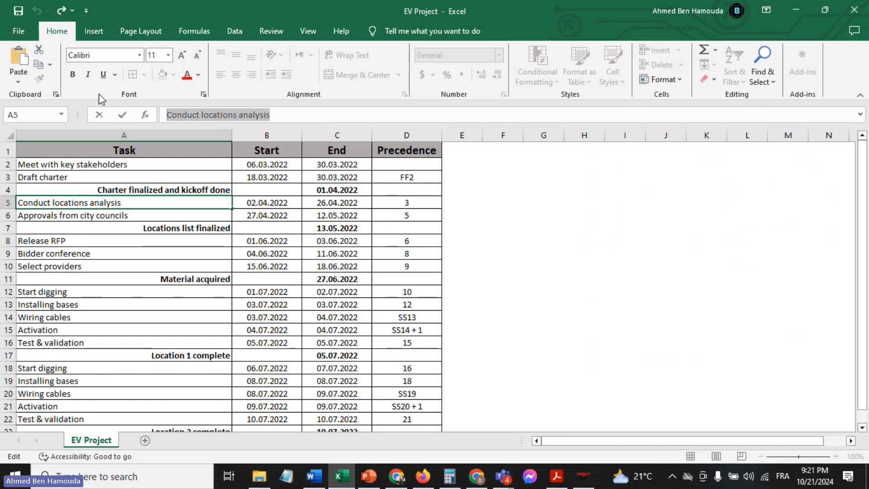
left_click(583, 476)
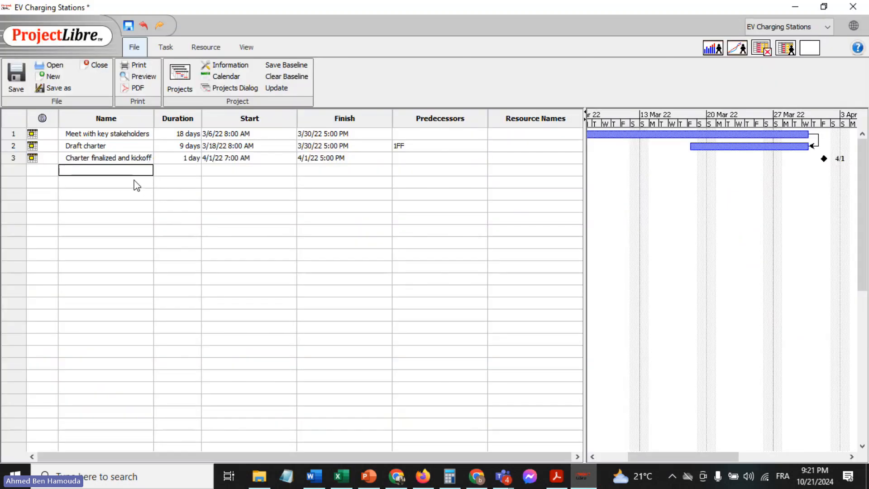
key("ctrl+v")
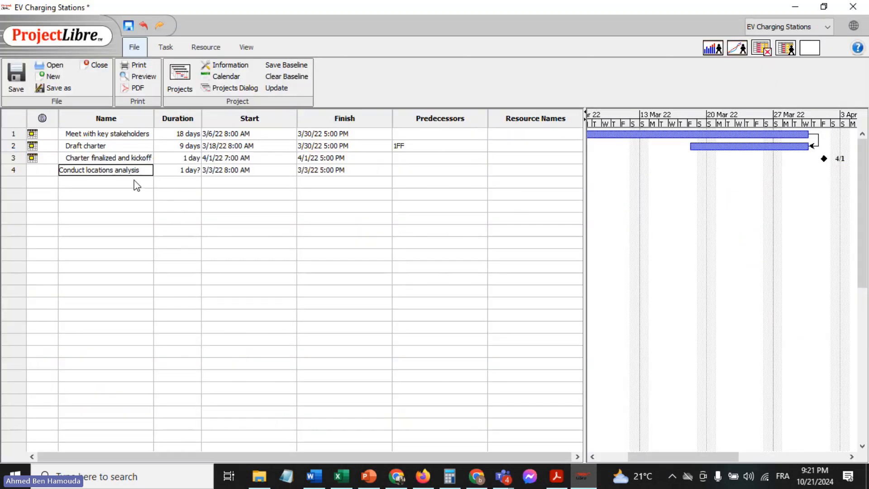
Set the task "Conduct locations analysis" to start on 4/2/22 and finish on 4/26/22, following the dates in the EV Project Excel sheet
left_click(341, 475)
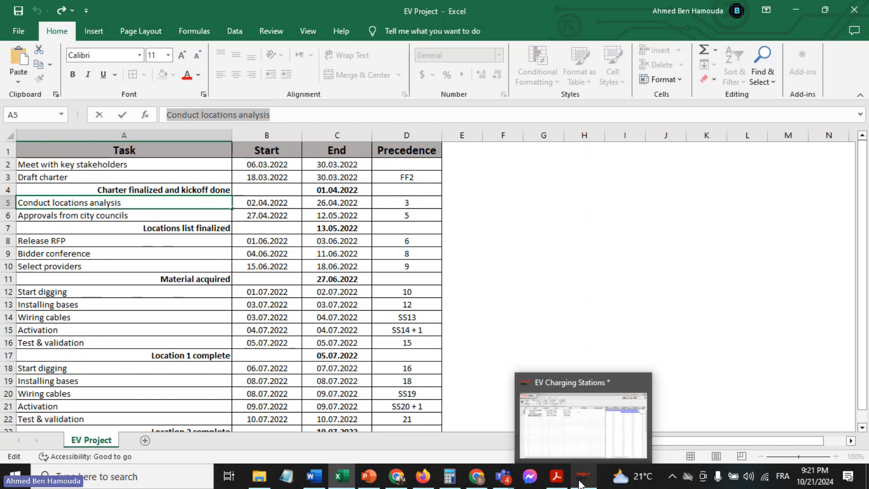
left_click(580, 485)
left_click(245, 171)
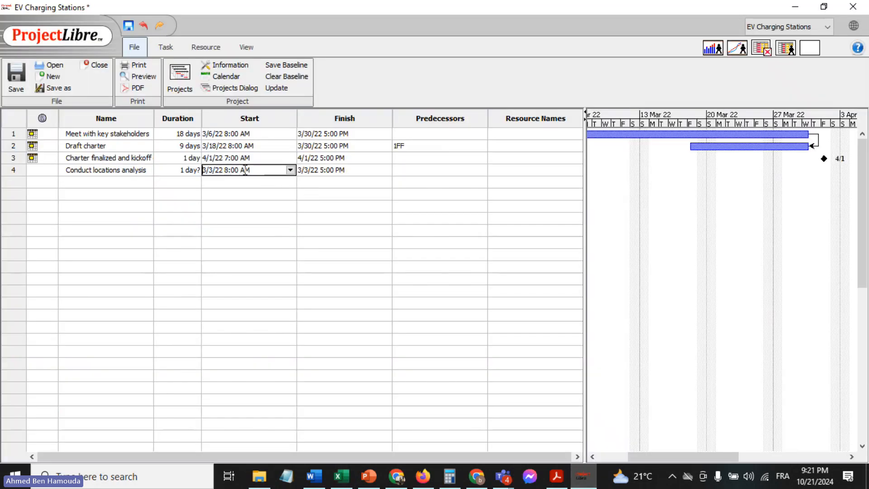
left_click(290, 170)
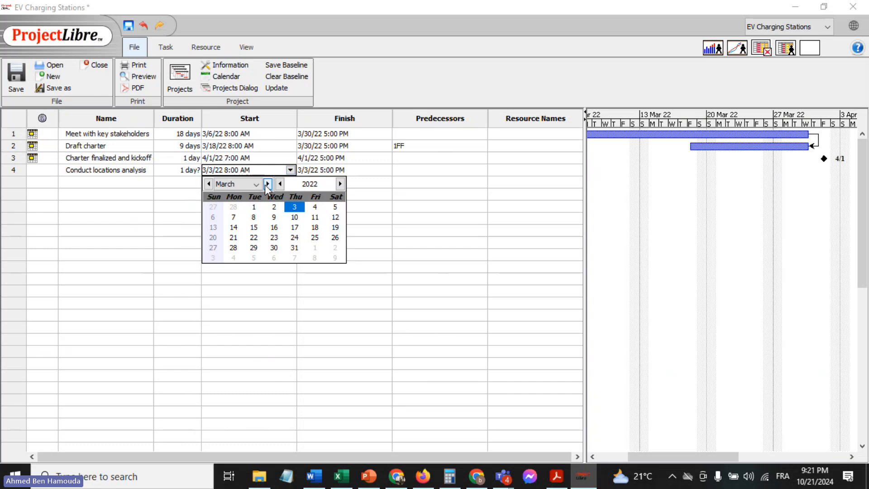
left_click(267, 184)
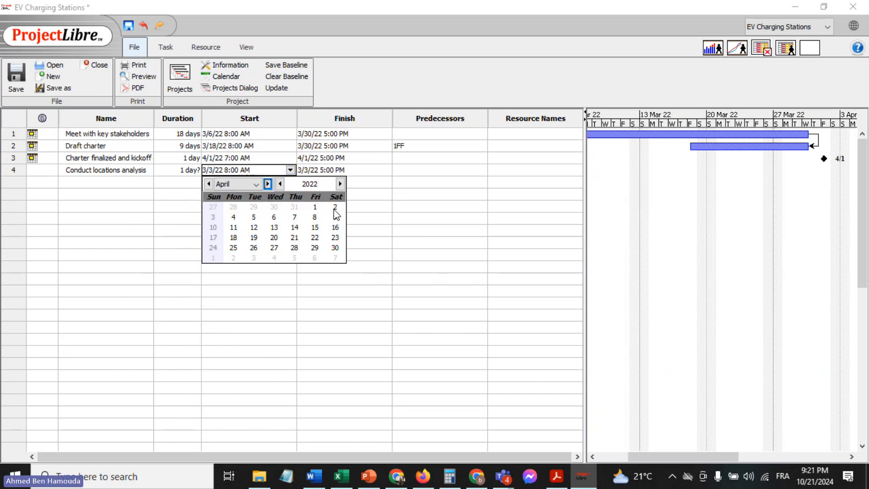
left_click(335, 207)
left_click(362, 173)
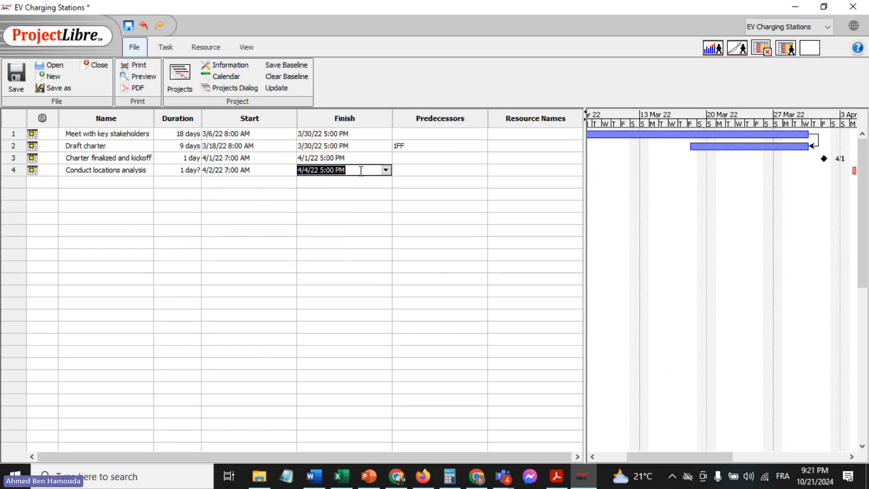
left_click(386, 171)
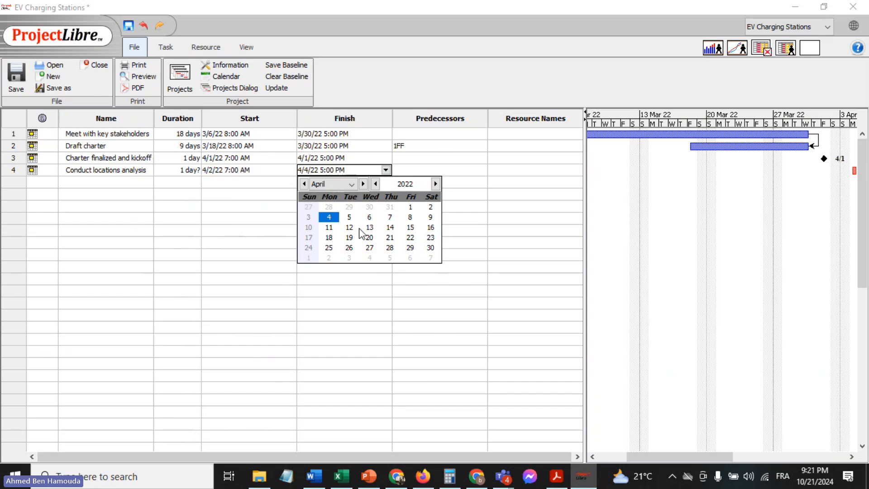
left_click(349, 248)
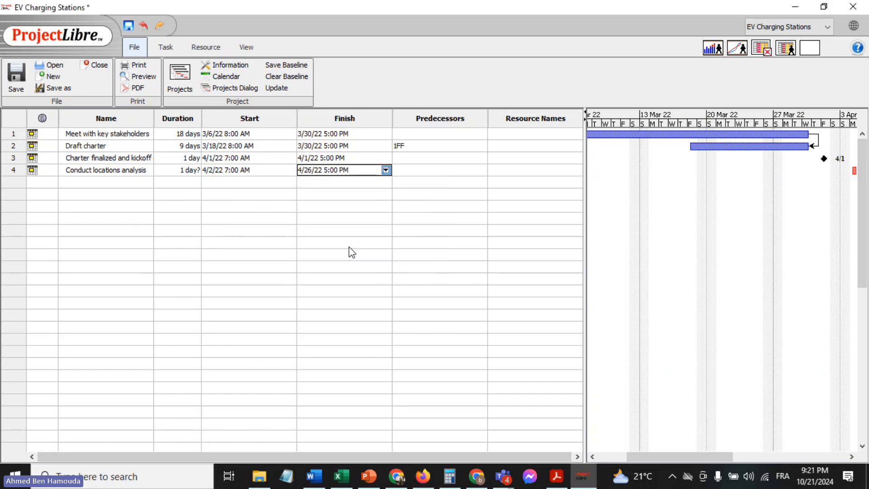
Set the duration of the task "Conduct locations analysis" to a firm 17 days
left_click(267, 231)
left_click(165, 171)
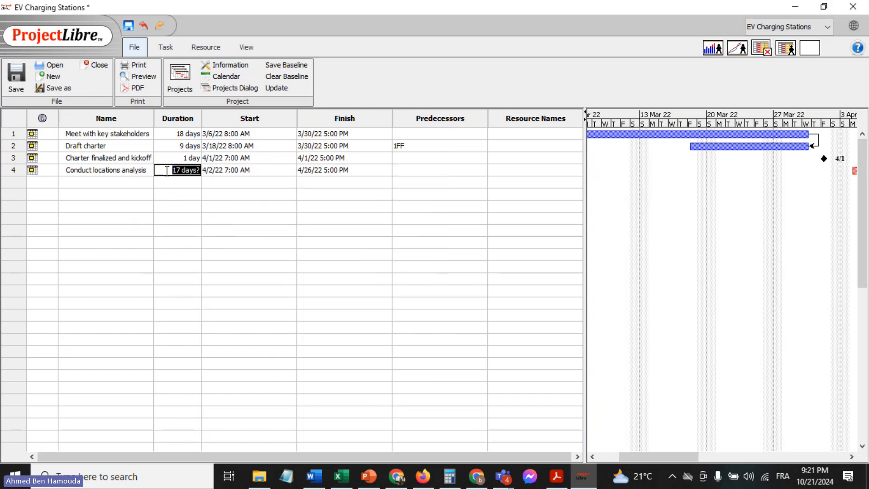
type("17")
key("Return")
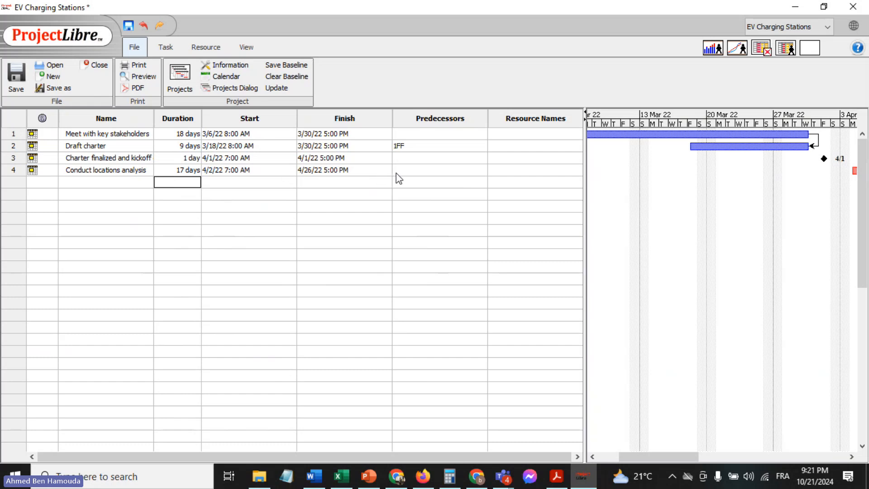
Enter task 2 as the predecessor of "Conduct locations analysis" and check the link in the Gantt chart
left_click(413, 172)
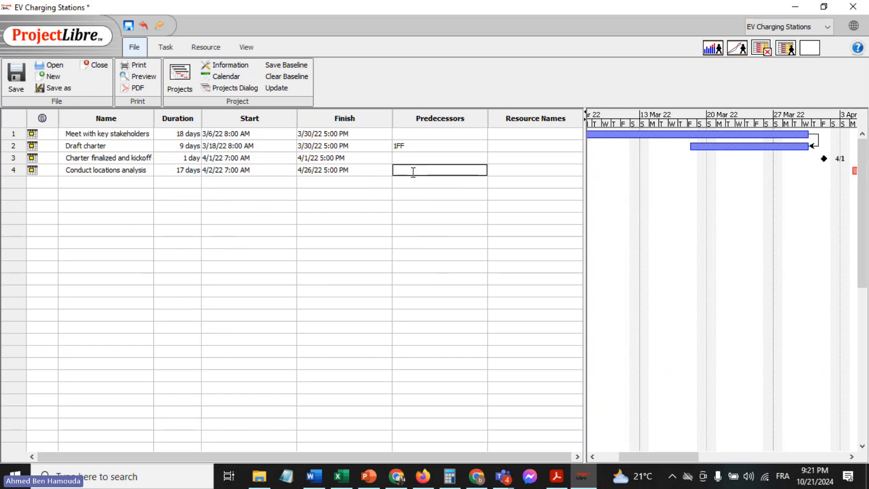
type("2")
key("Return")
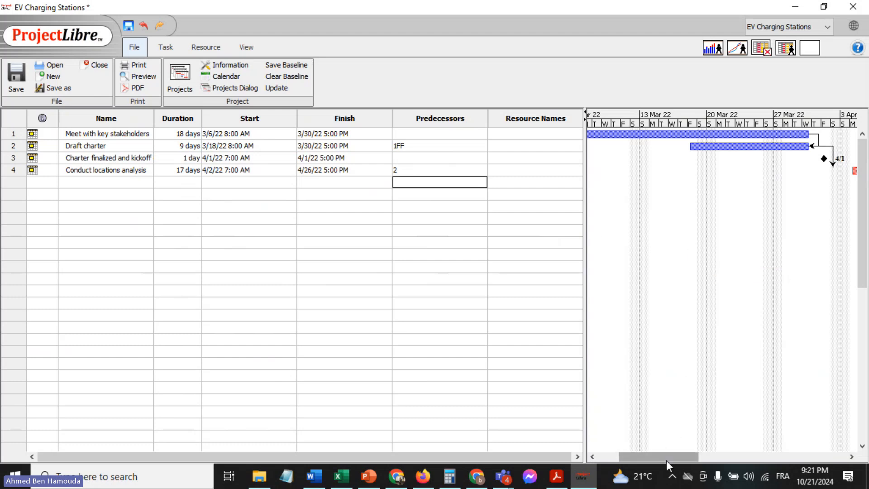
left_click_drag(666, 460, 707, 458)
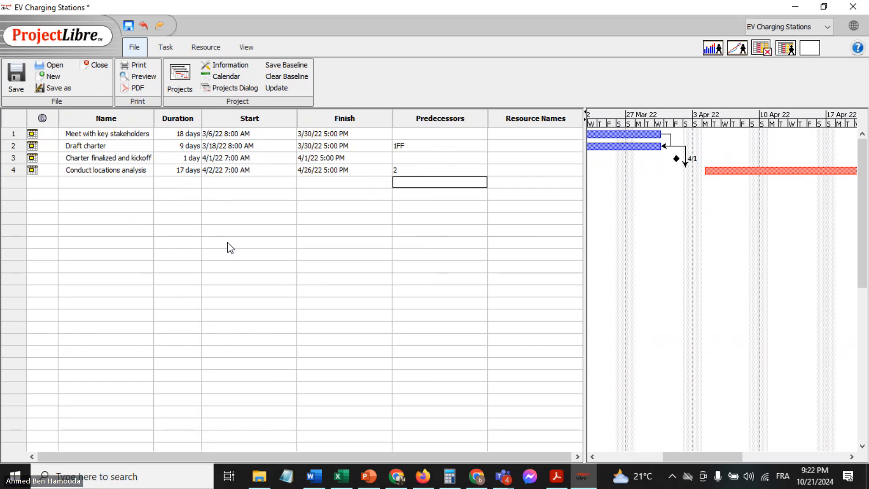
Copy the task name "Approvals from city councils" from the EV Project Excel sheet and add it as the fifth task in ProjectLibre
left_click(345, 472)
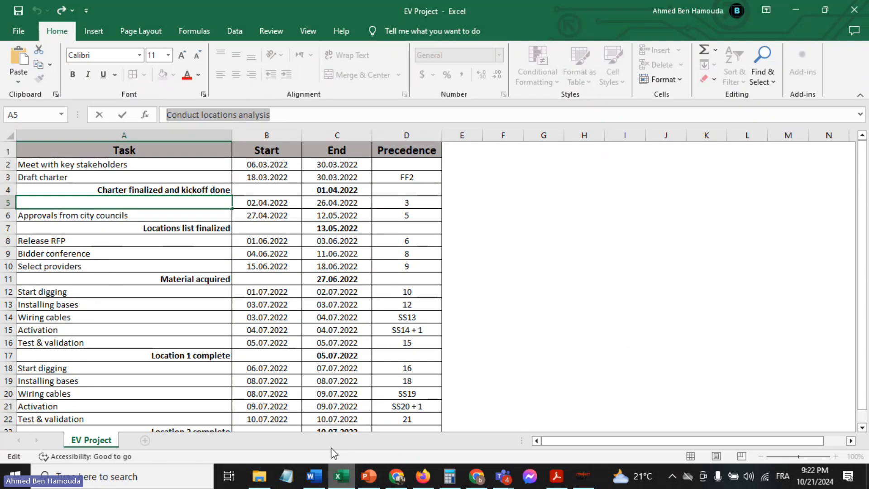
left_click(127, 213)
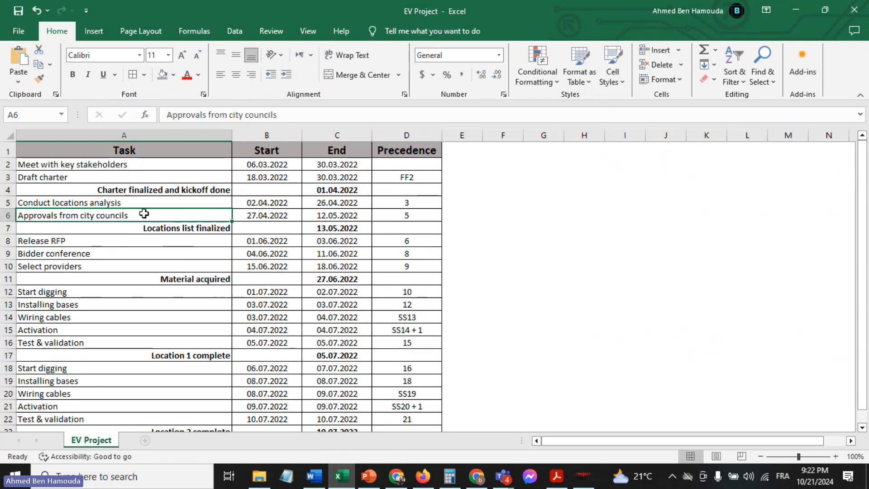
double_click(144, 213)
key("shift+Home")
key("ctrl+c")
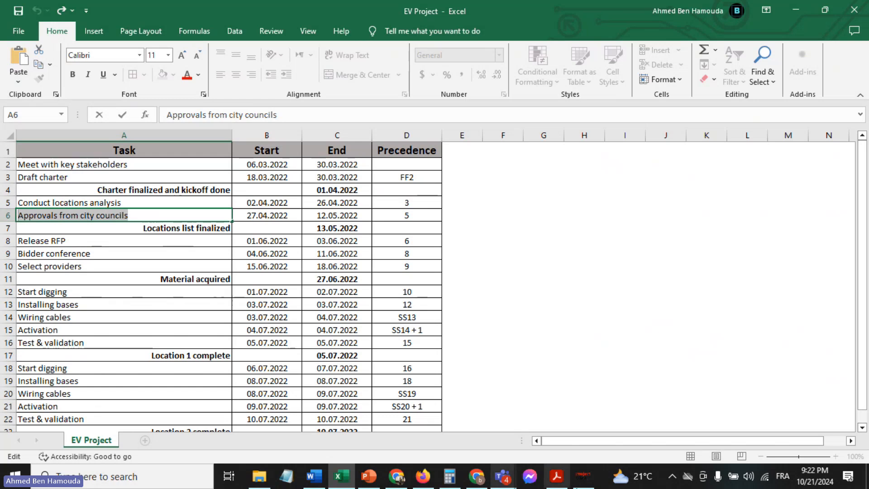
left_click(584, 476)
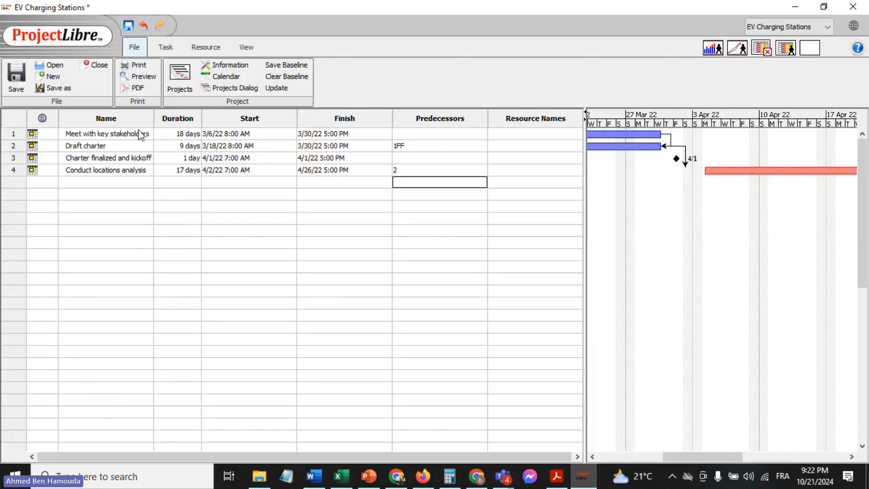
left_click(92, 183)
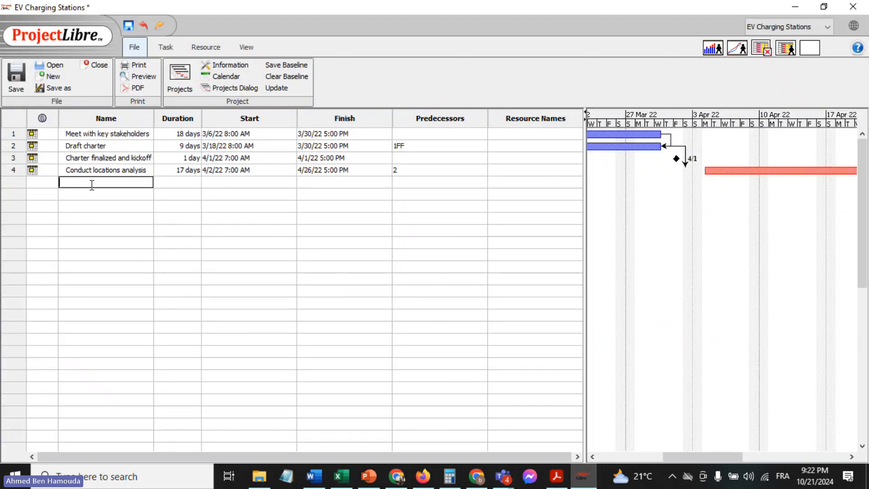
key("ctrl+v")
left_click(108, 195)
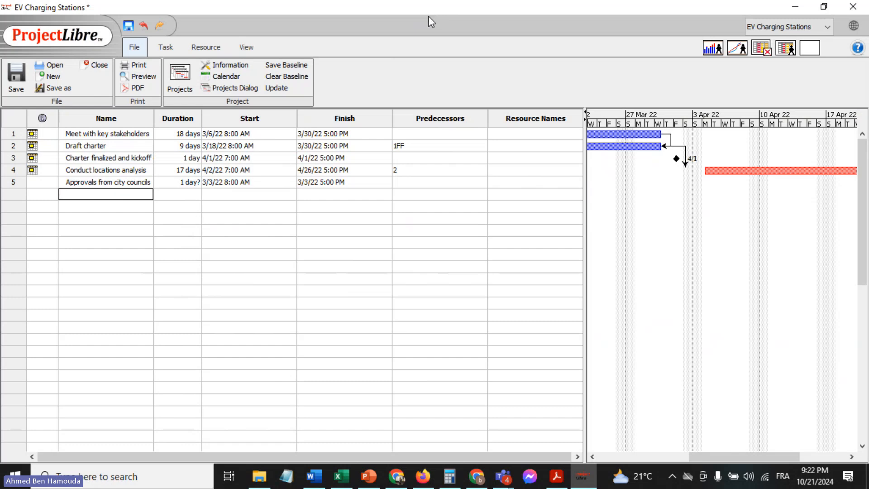
Set the start date of "Approvals from city councils" to 4/27/22, following the EV Project Excel sheet
left_click(343, 477)
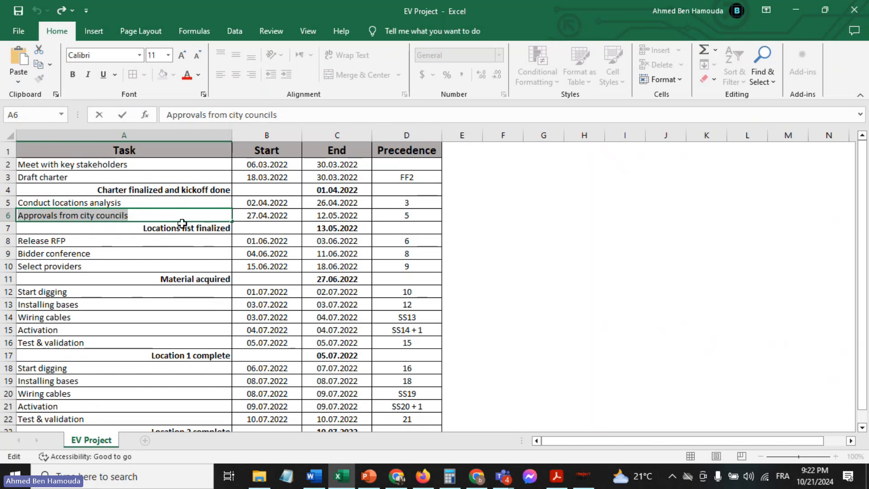
left_click(80, 201)
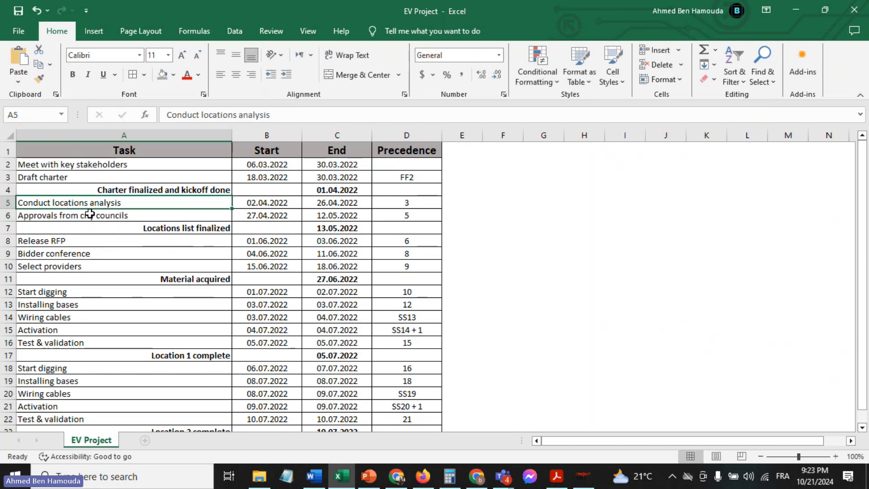
left_click(90, 214)
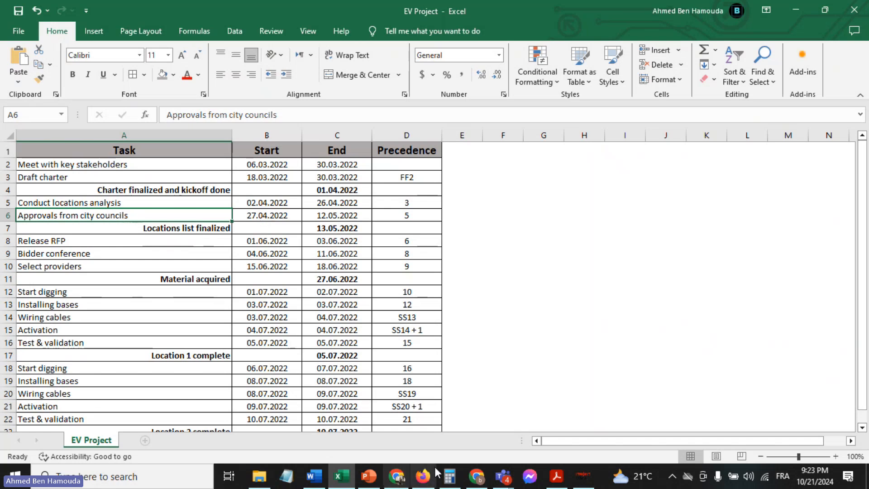
left_click(580, 478)
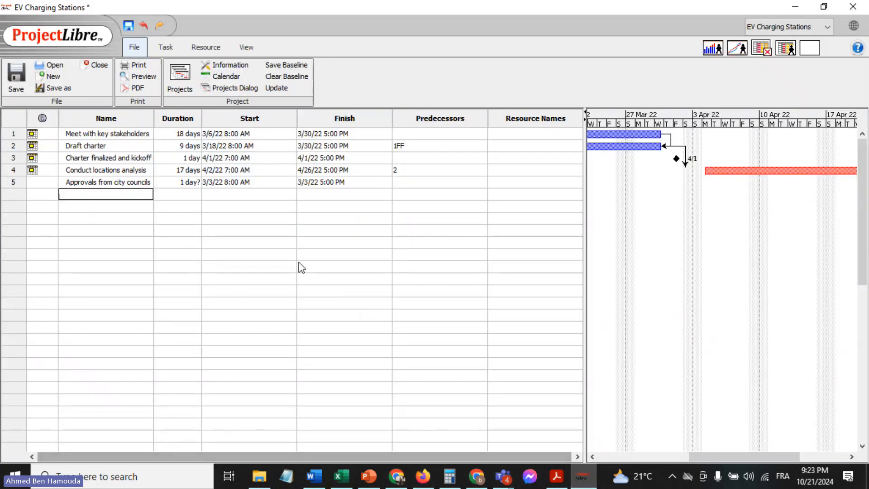
left_click(235, 180)
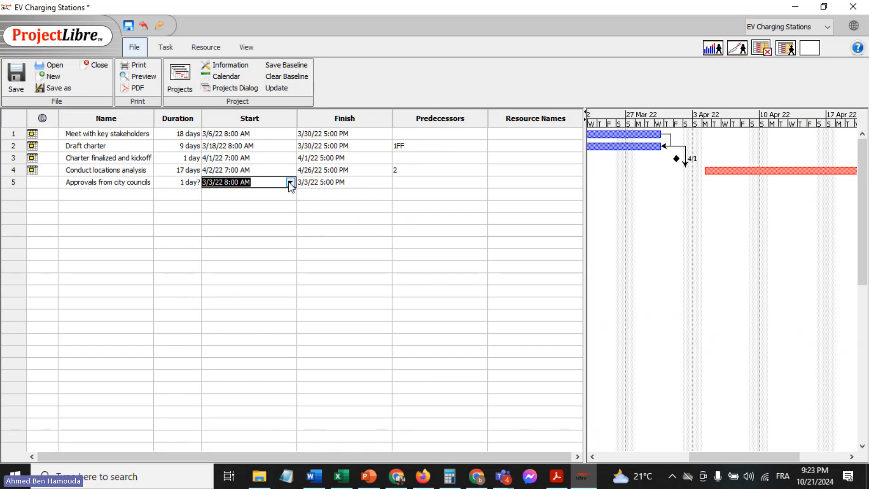
left_click(291, 182)
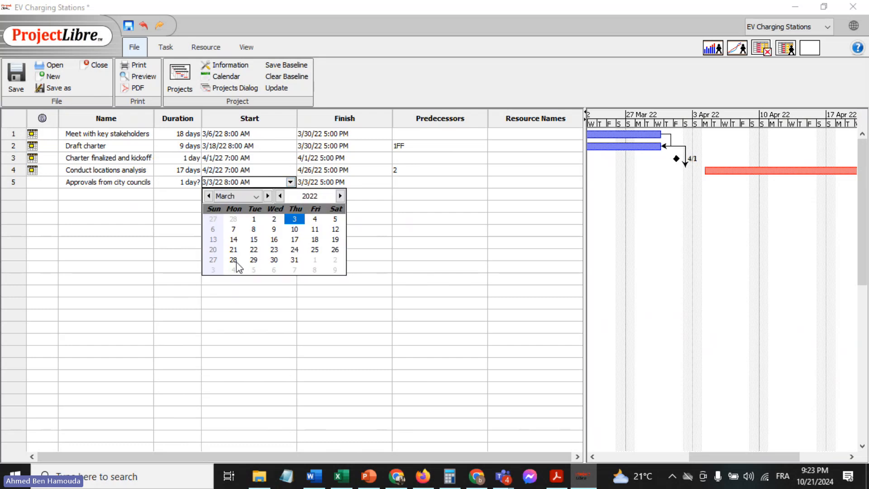
left_click(212, 261)
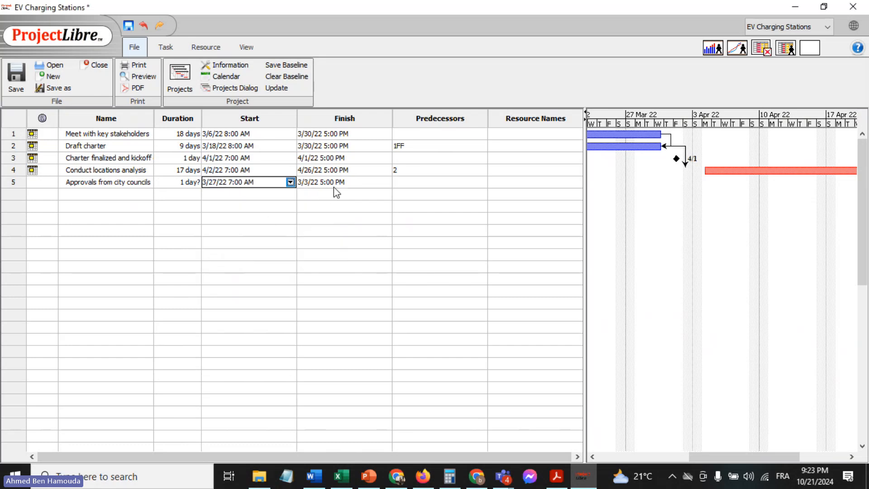
left_click(290, 182)
left_click(267, 197)
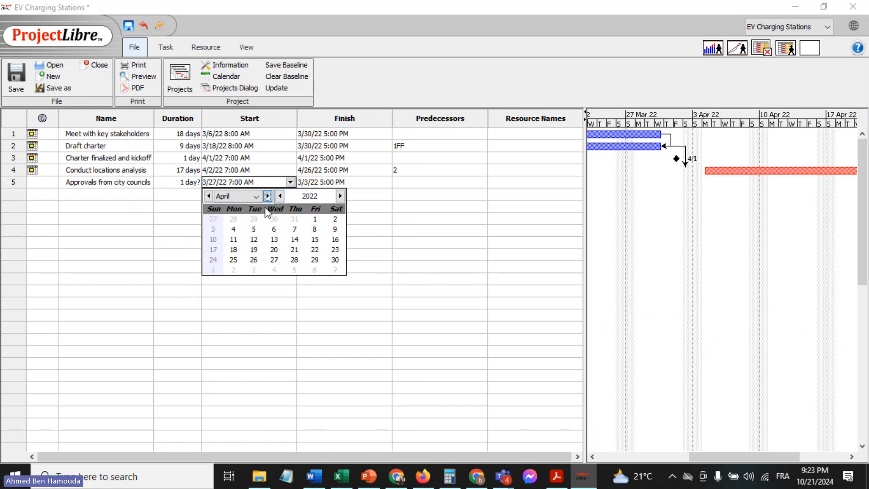
left_click(273, 260)
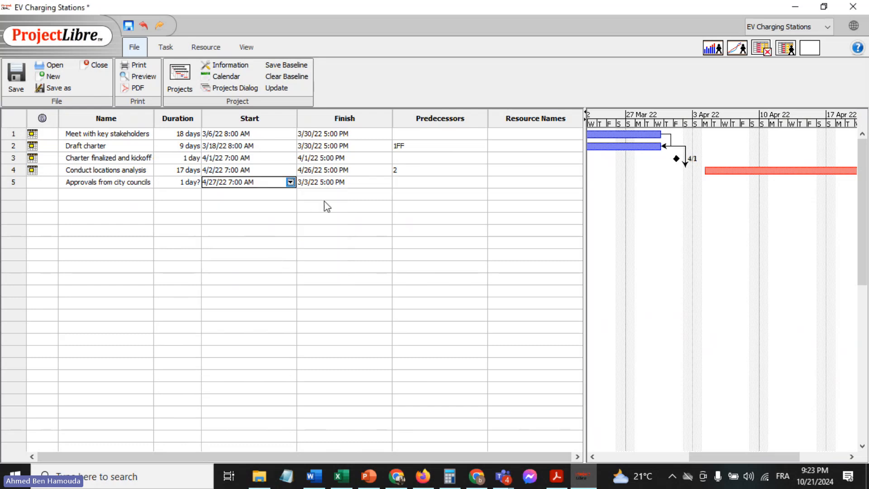
Set the finish date of the task "Approvals from city councils" to 5/12/22
left_click(377, 182)
left_click(386, 182)
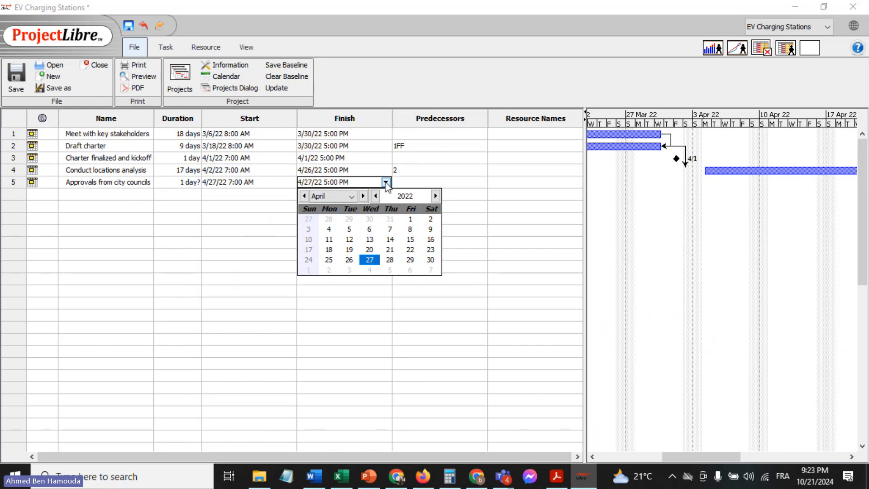
left_click(363, 196)
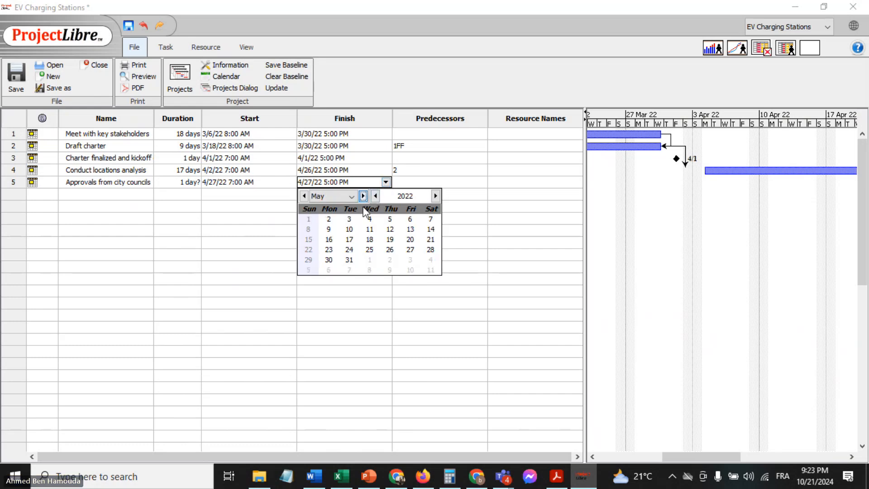
left_click(390, 229)
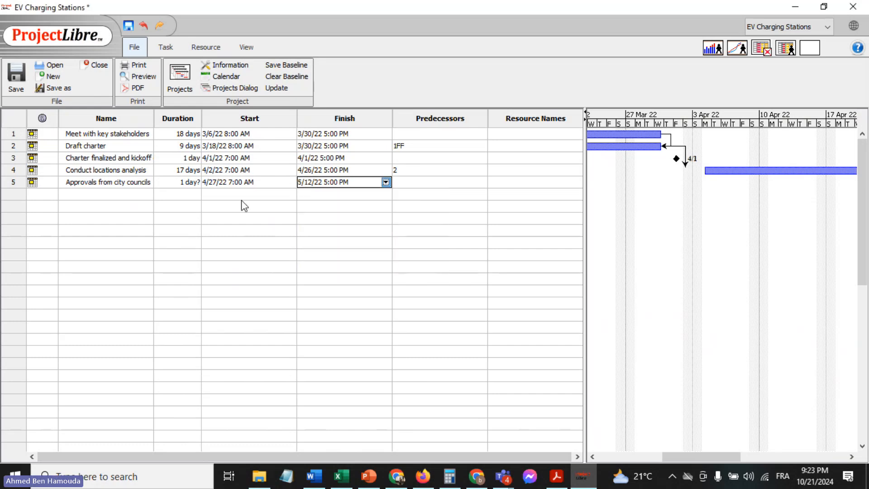
left_click(204, 229)
Set the duration of the task "Approvals from city councils" to a firm 12 days
double_click(165, 185)
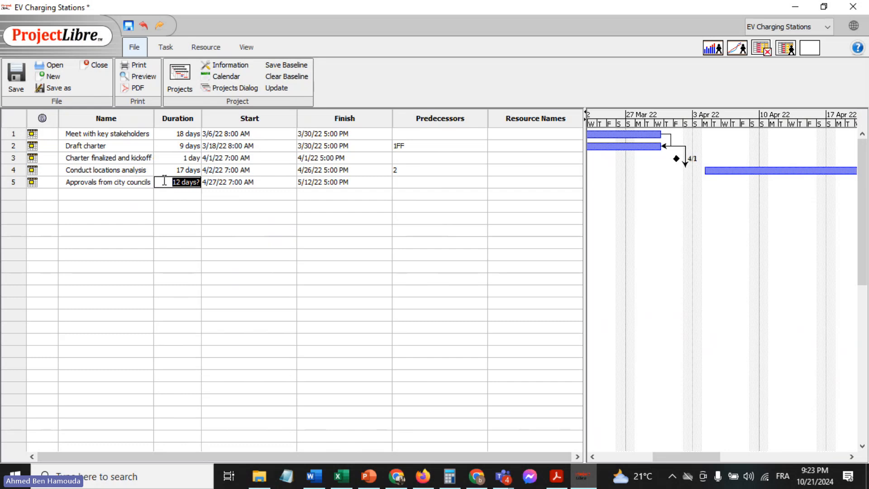
type("12")
key("Return")
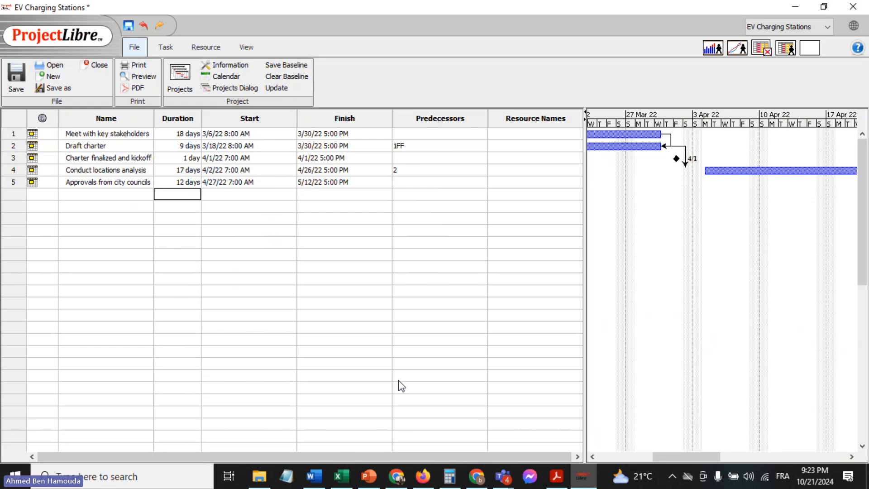
Check the precedence in the Excel sheet, enter task 4 as predecessor of "Approvals from city councils", and inspect the link in the Gantt chart
left_click(341, 475)
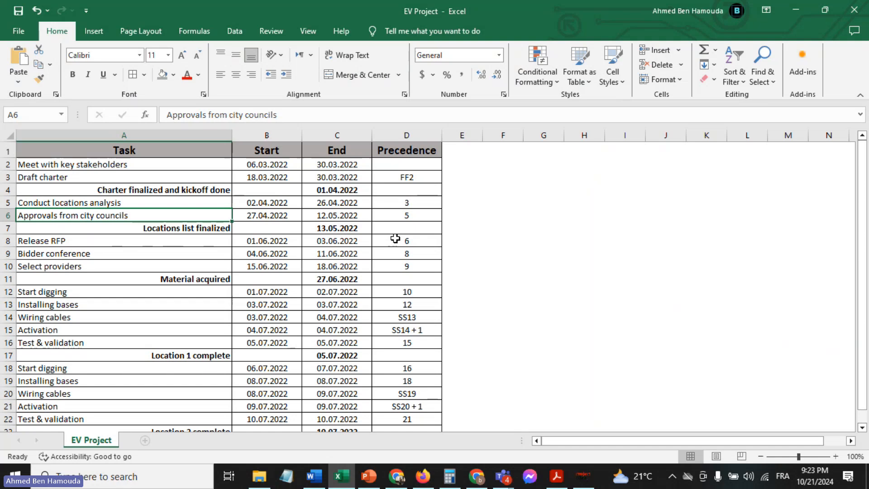
left_click(423, 214)
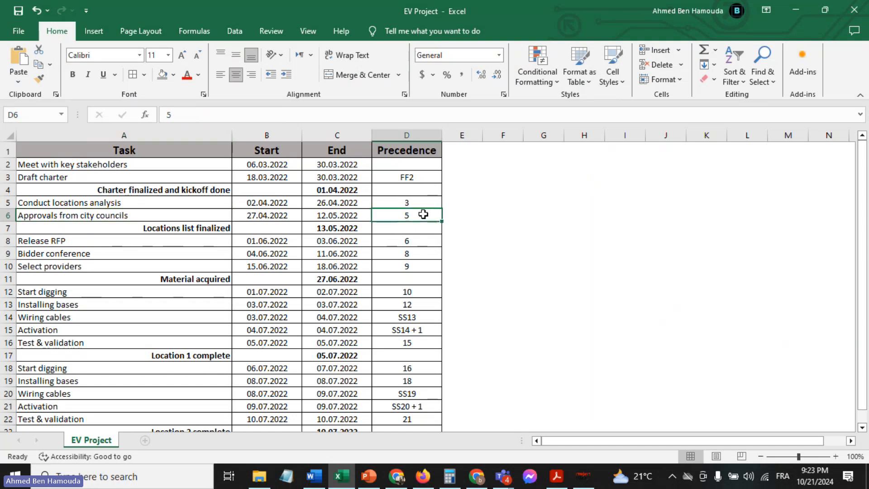
left_click(583, 475)
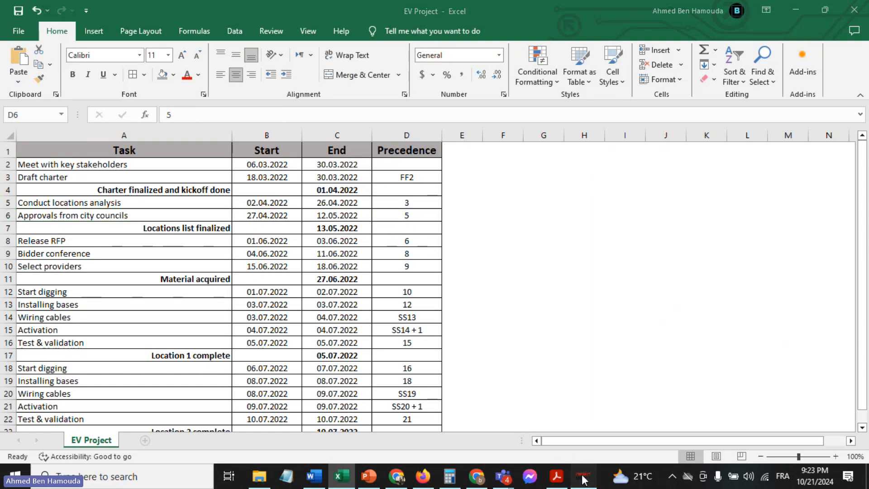
left_click(425, 184)
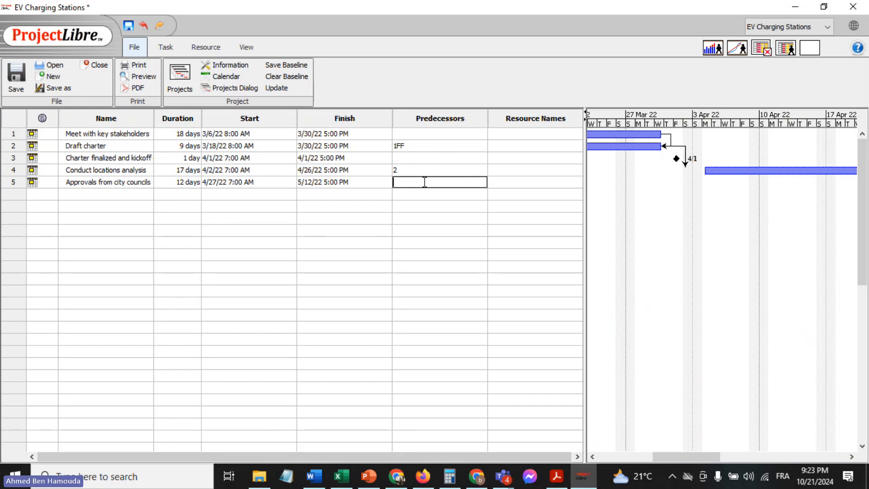
type("4")
key("Return")
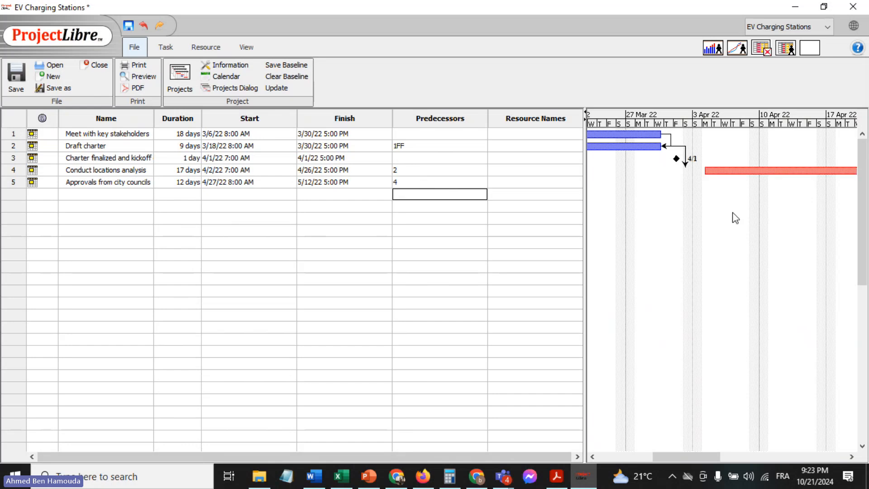
left_click_drag(669, 454, 724, 456)
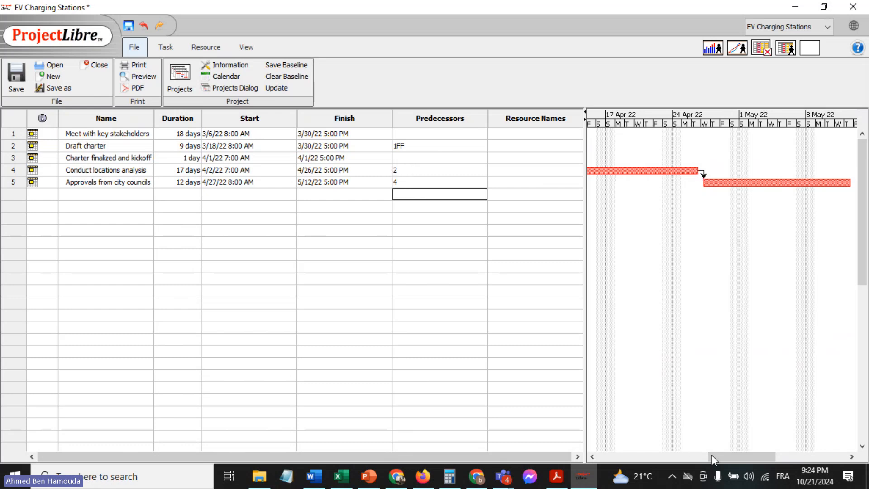
left_click_drag(728, 455, 632, 452)
Copy the milestone name "Locations list finalized" from the EV Project Excel sheet and add it as the sixth task in ProjectLibre
left_click(338, 478)
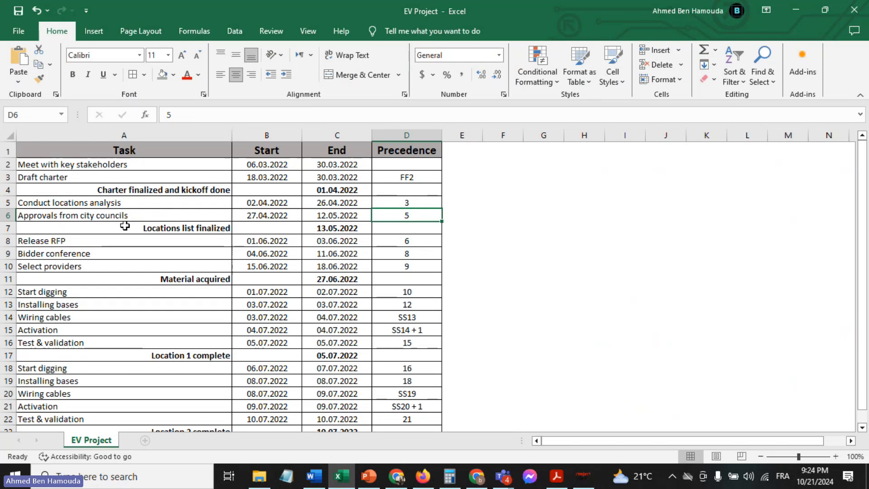
left_click(124, 225)
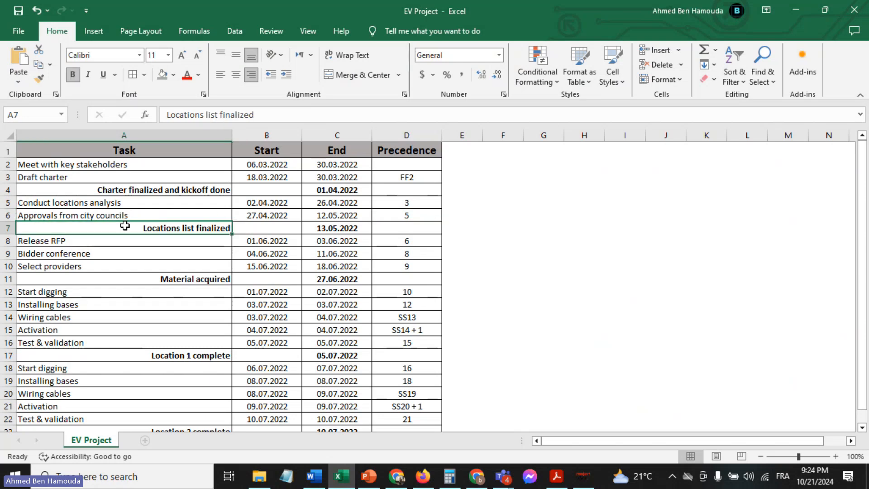
left_click_drag(290, 116, 166, 115)
key("ctrl+c")
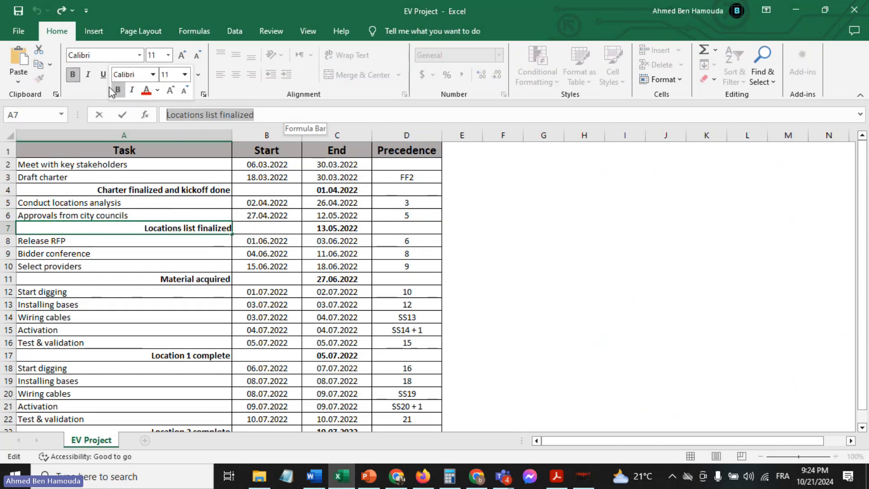
left_click(583, 475)
left_click(108, 192)
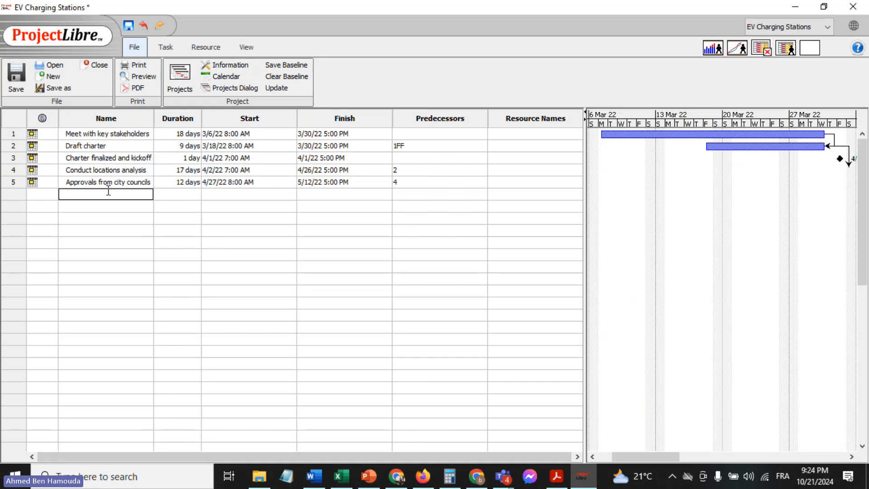
key("ctrl+v")
key("Return")
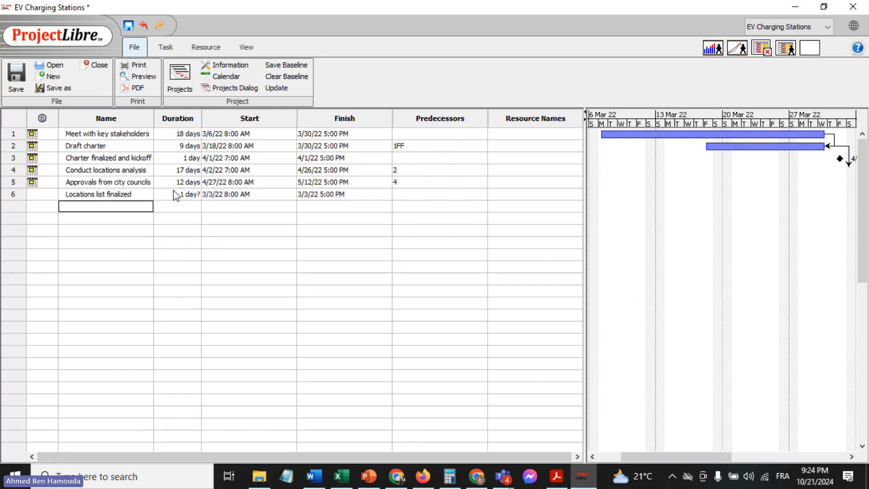
Check the milestone date in the Excel sheet and set "Locations list finalized" to start on 5/13/22 in ProjectLibre
left_click(341, 475)
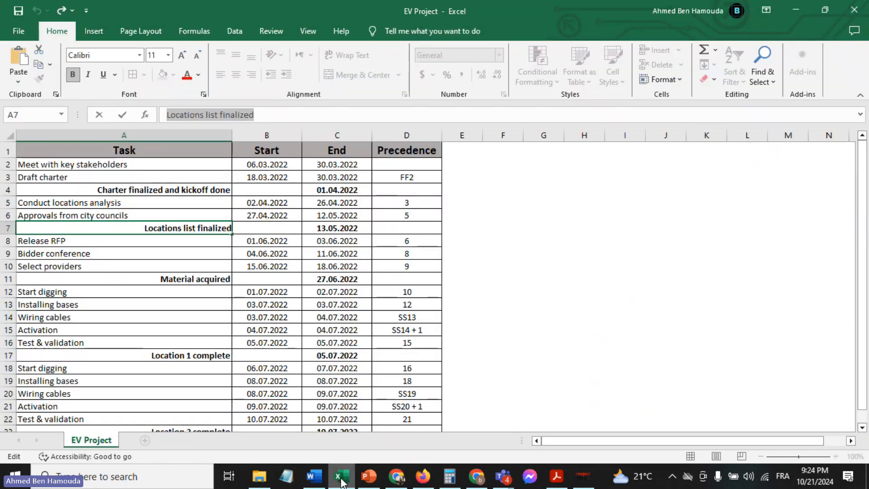
left_click(583, 475)
double_click(226, 194)
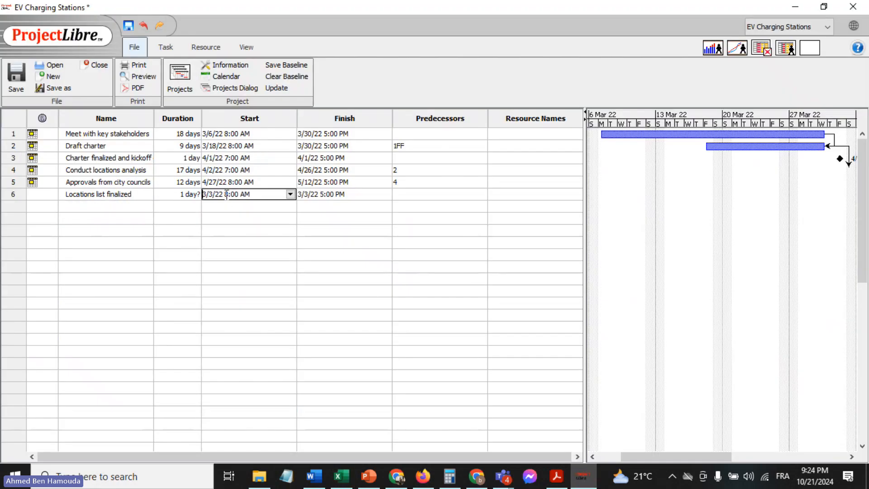
left_click(290, 194)
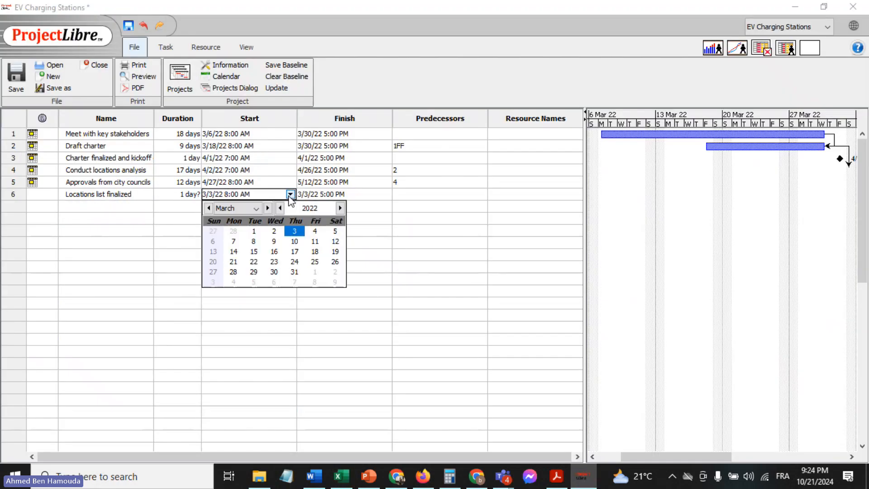
left_click(269, 208)
left_click(268, 207)
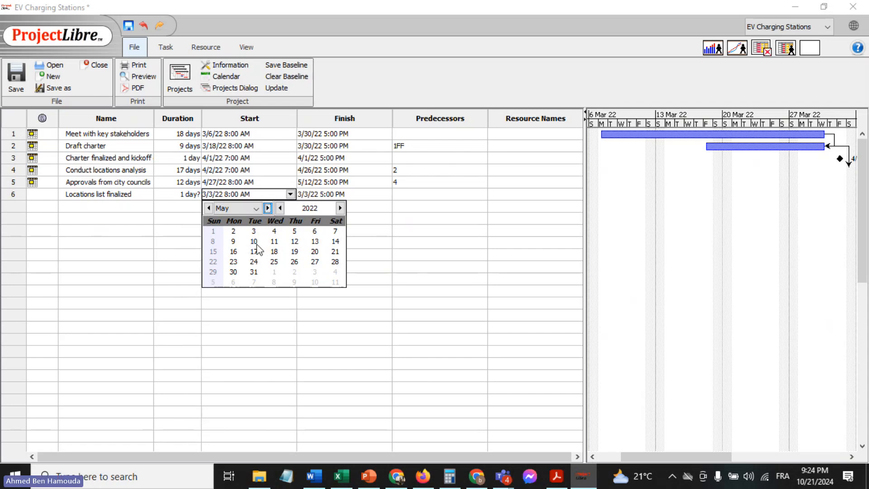
left_click(314, 241)
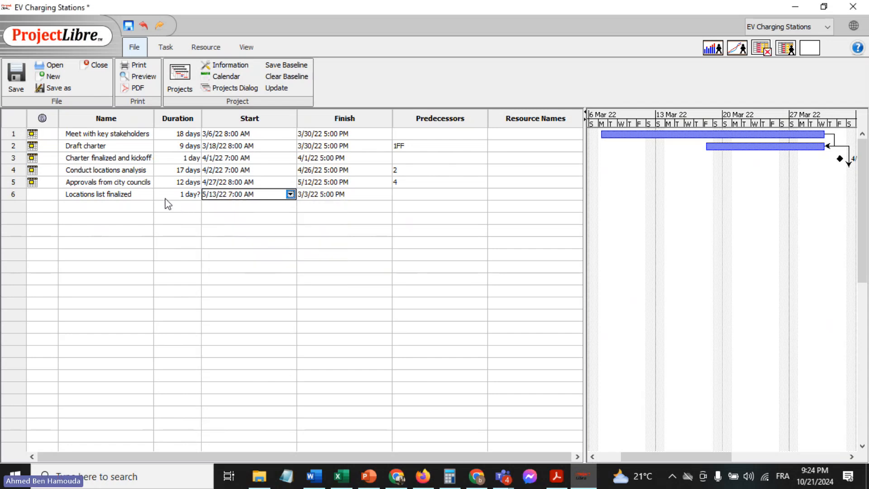
Display the task "Locations list finalized" as a milestone through its advanced task information
double_click(136, 195)
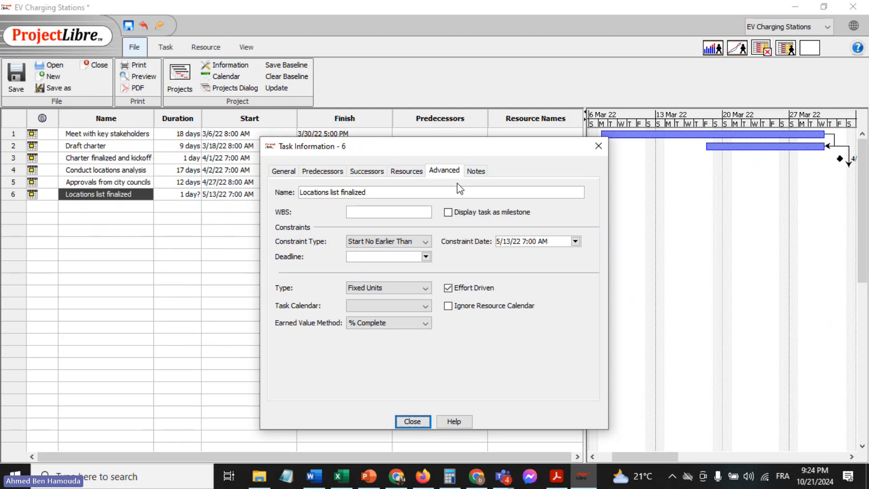
left_click(476, 212)
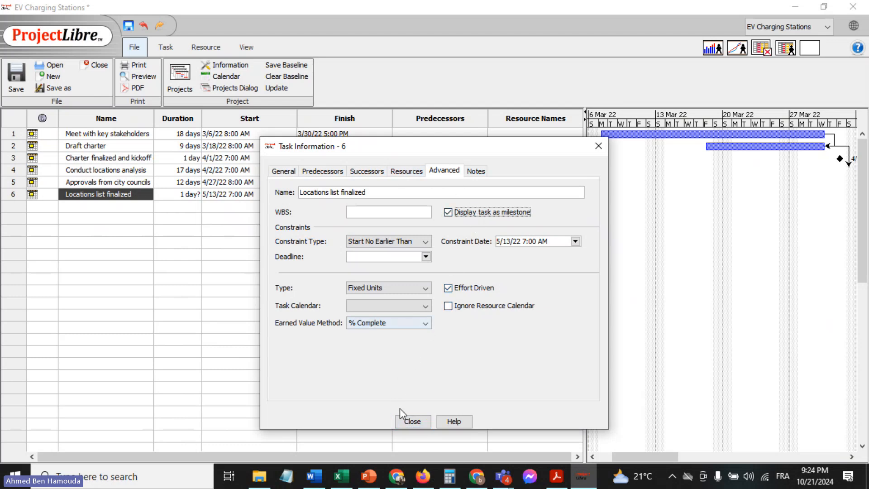
left_click(412, 422)
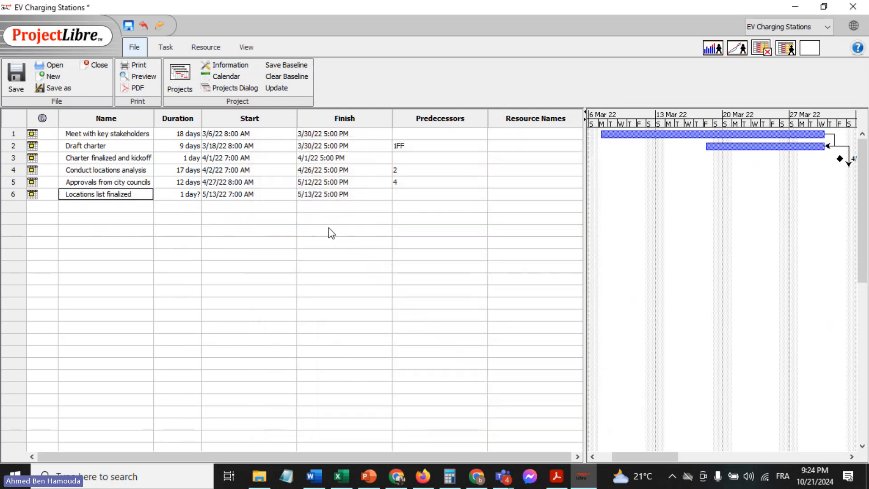
Set the duration of the milestone "Locations list finalized" to a firm 1 day
double_click(344, 231)
double_click(176, 190)
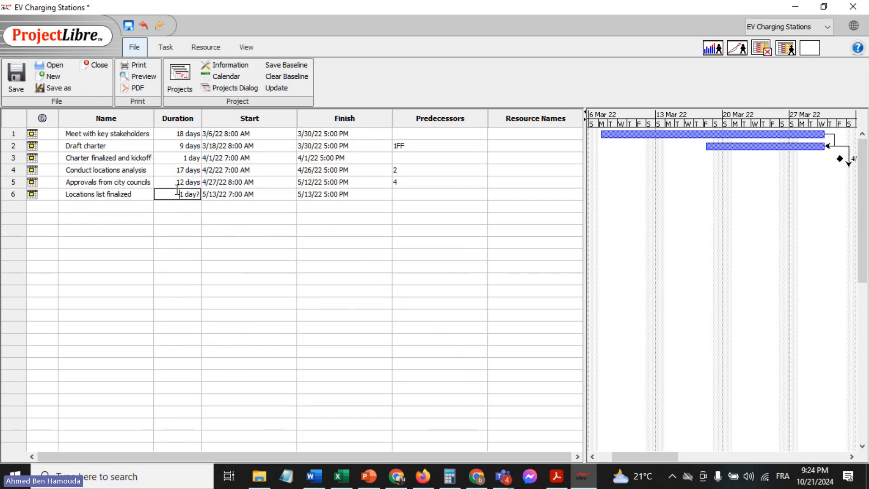
type("1")
key("Return")
left_click_drag(650, 457, 626, 457)
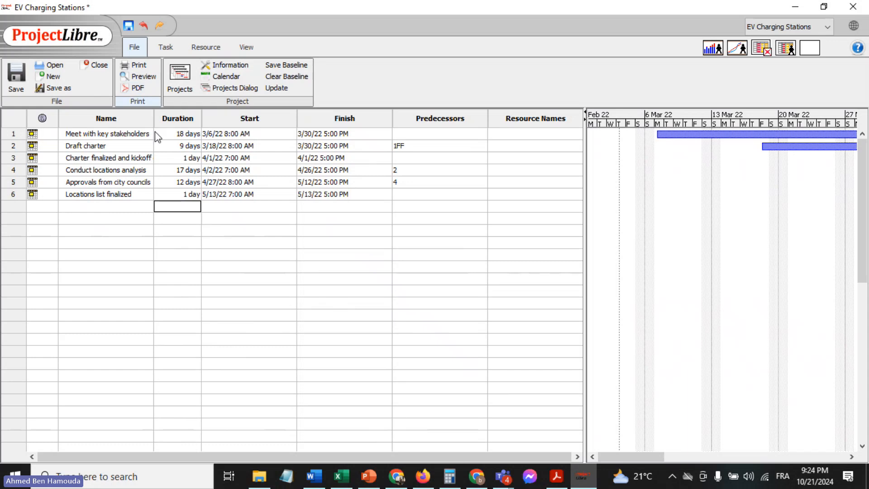
Copy the task name "Release RFP" from the EV Project Excel sheet and add it as the seventh task in ProjectLibre
left_click(342, 476)
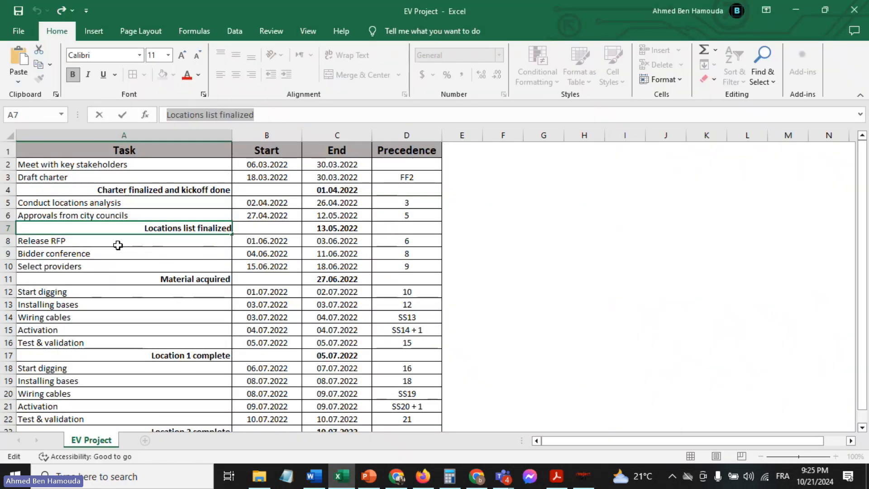
left_click(118, 245)
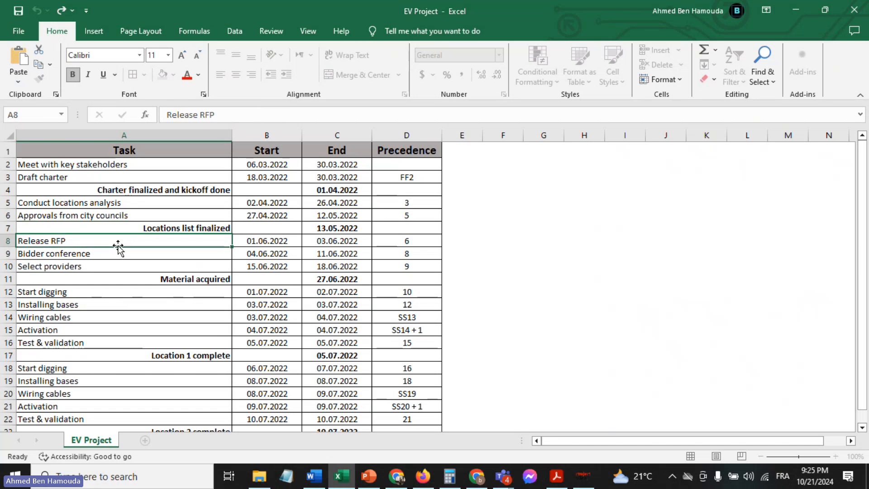
key("ctrl+c")
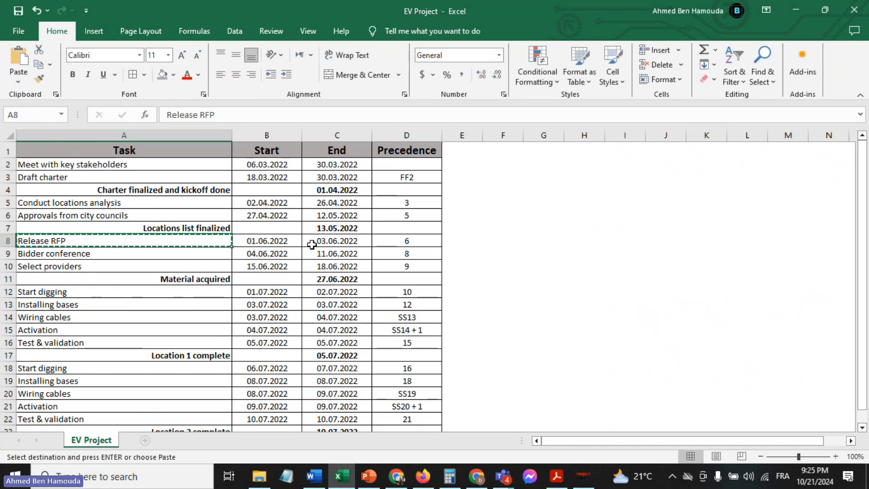
left_click(583, 476)
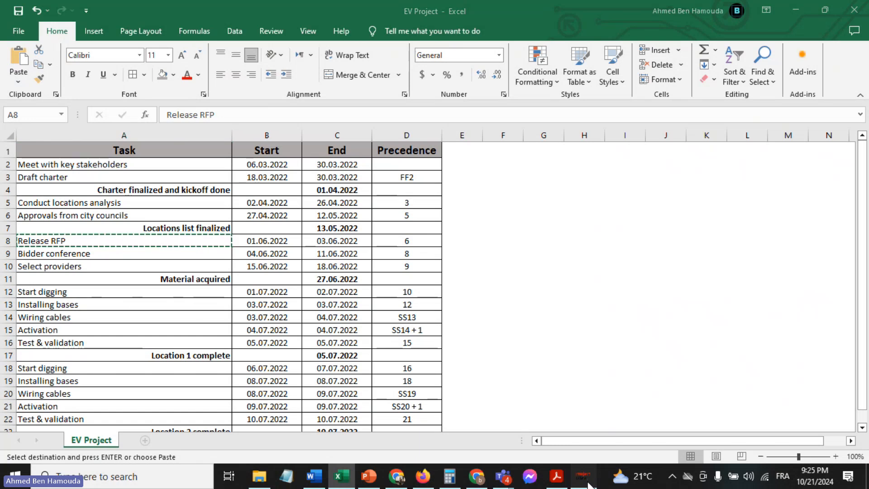
left_click(100, 207)
key("ctrl+v")
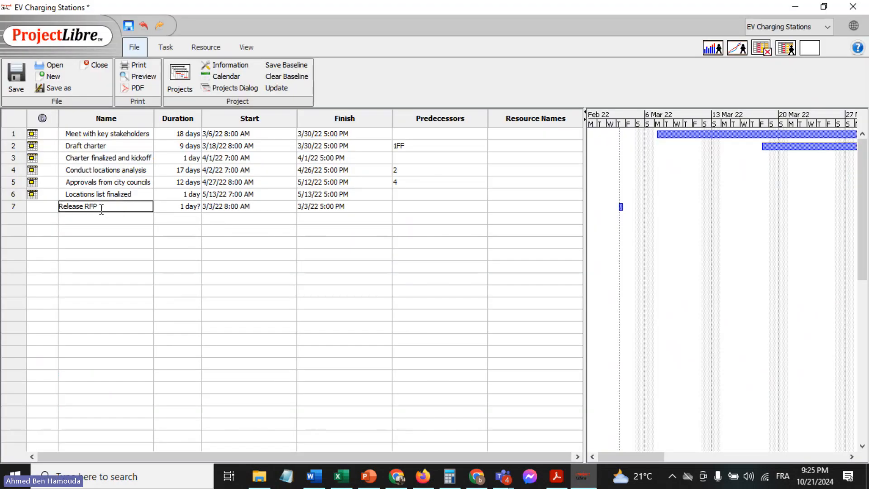
Set the start date of the task "Release RFP" to 6/1/22
left_click(255, 208)
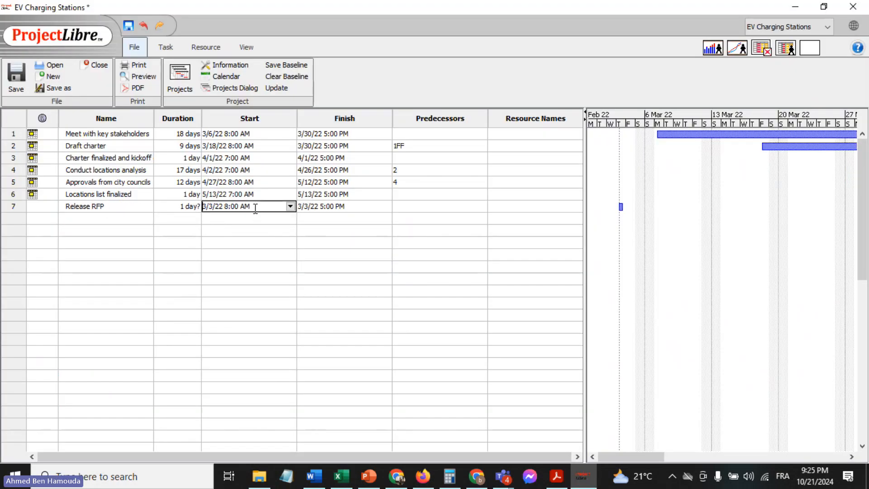
left_click(290, 207)
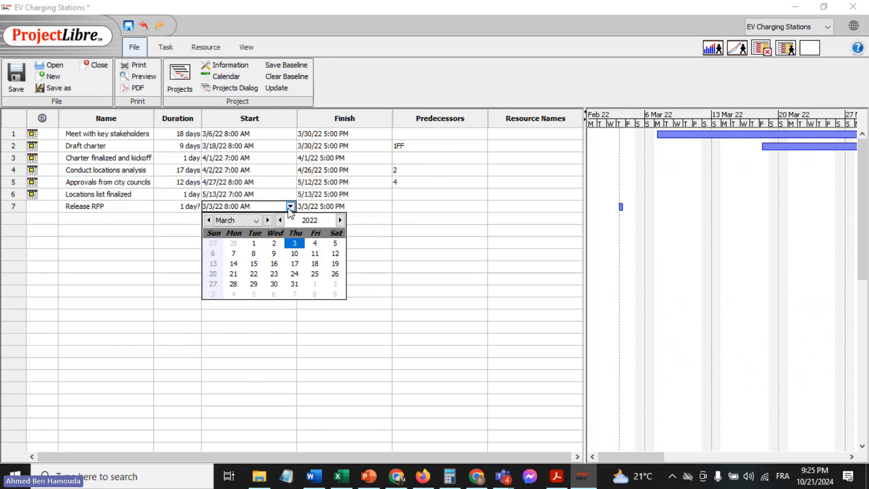
left_click(268, 220)
left_click(267, 220)
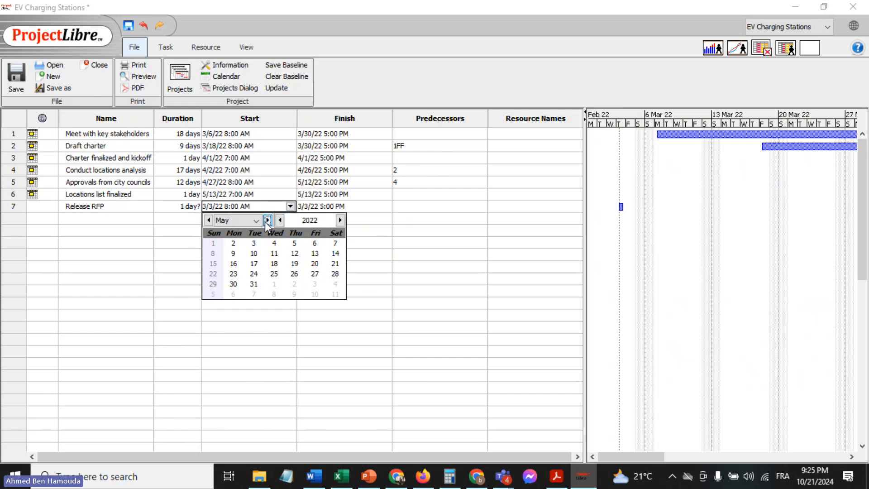
left_click(267, 220)
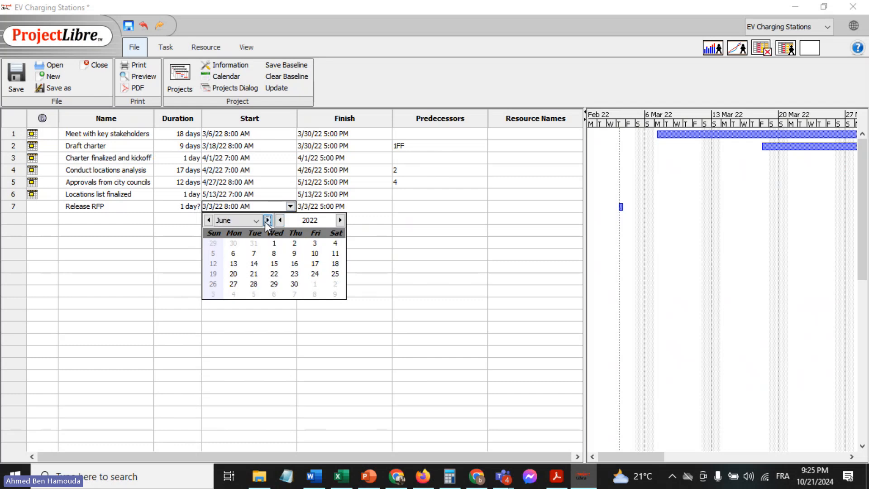
left_click(273, 243)
Set the finish date of the task "Release RFP" to 6/3/22
double_click(343, 207)
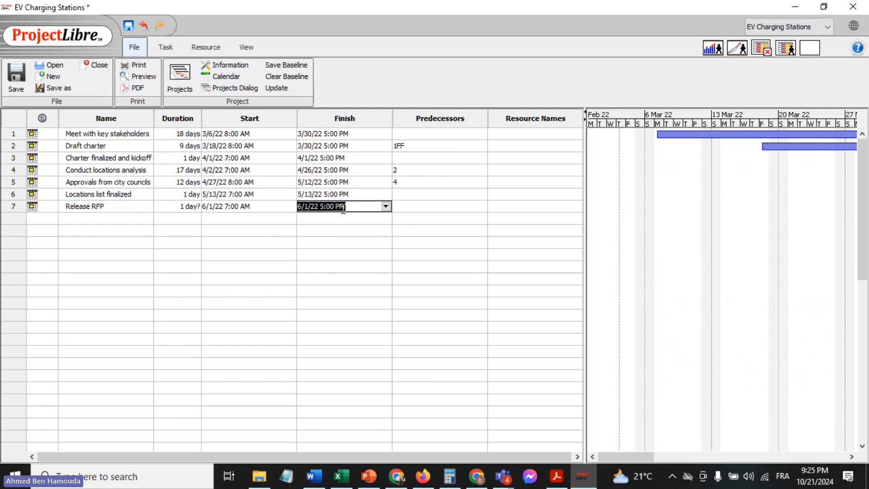
left_click(384, 207)
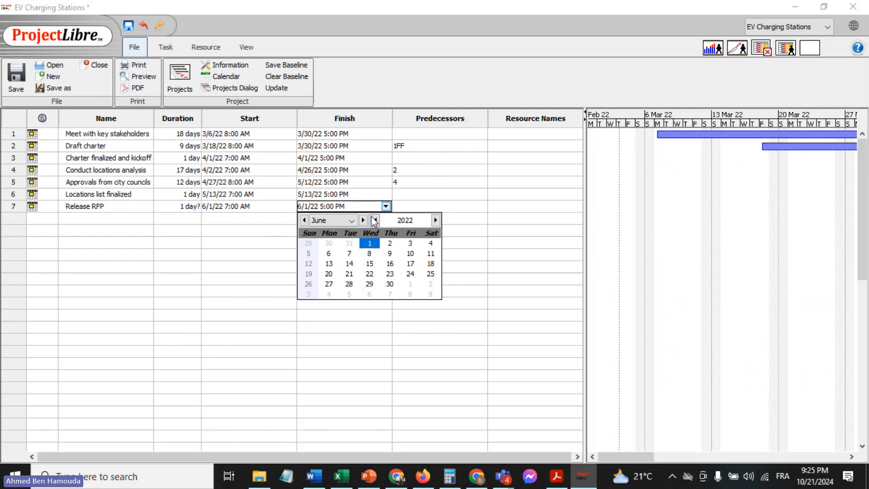
left_click(363, 221)
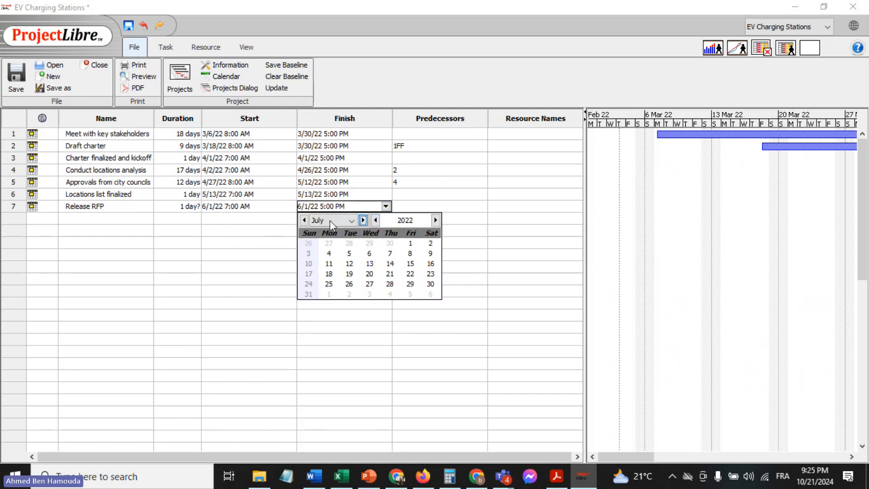
left_click(302, 221)
left_click(410, 244)
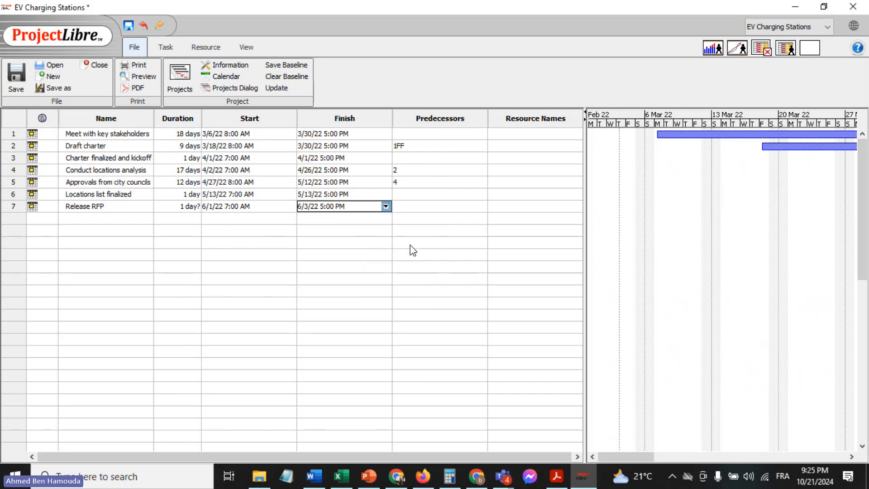
Copy all task names from "Bidder conference" through "Location 2 complete" in the Excel sheet and add them below "Release RFP" in ProjectLibre
left_click(338, 476)
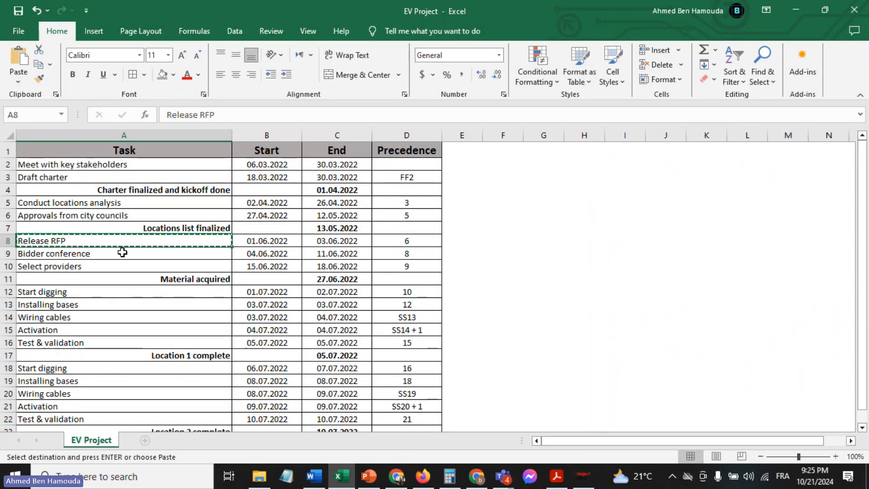
left_click_drag(121, 252, 137, 406)
key("ctrl+c")
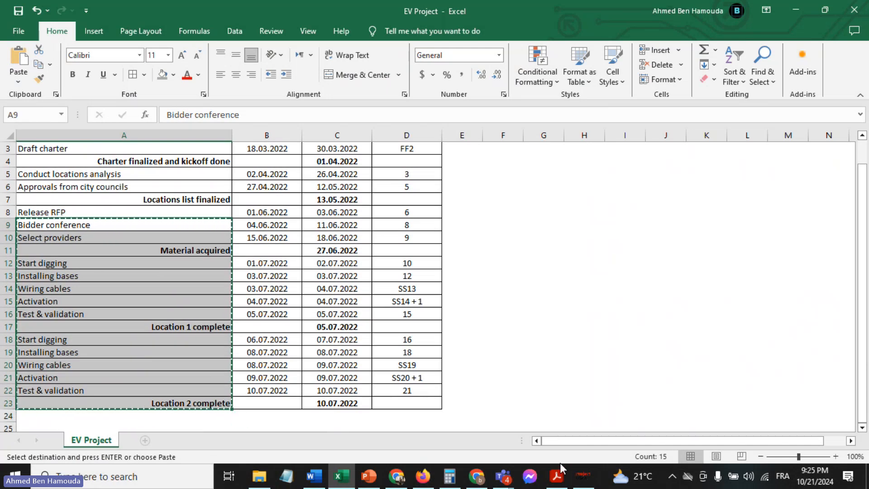
left_click(588, 481)
left_click(95, 221)
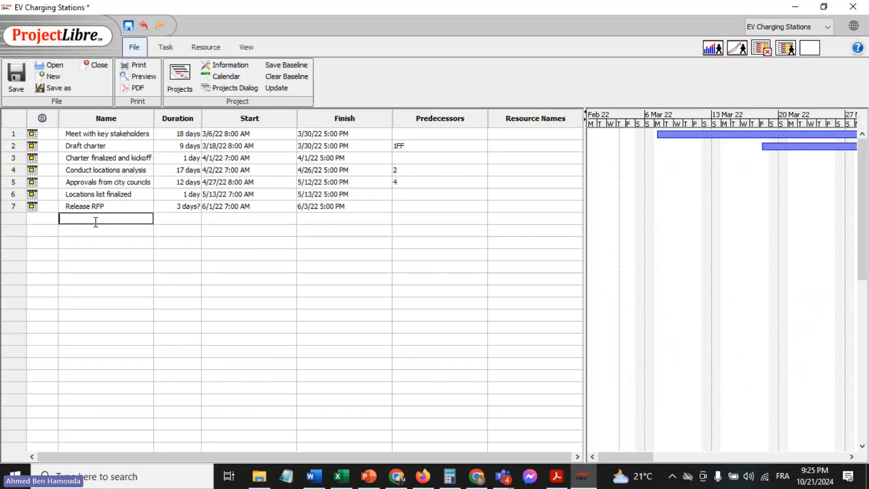
key("ctrl+v")
left_click(386, 256)
left_click(385, 254)
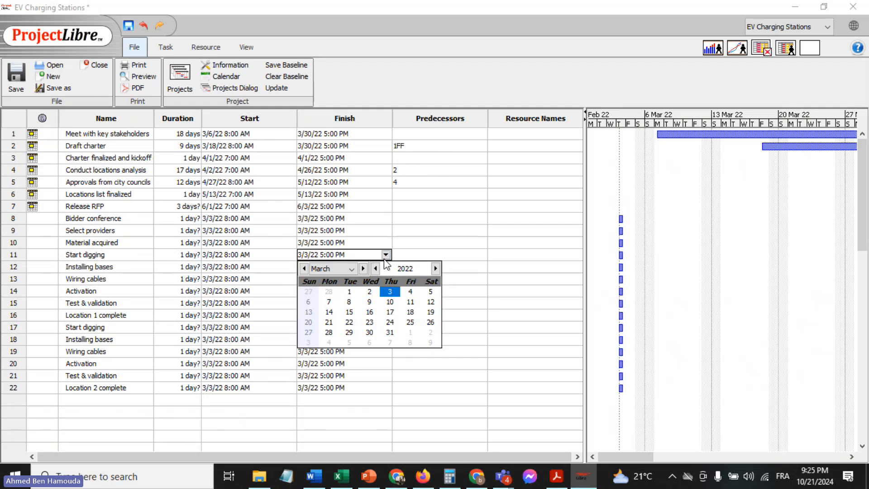
Set the duration of "Release RFP" to a firm 3 days
double_click(125, 205)
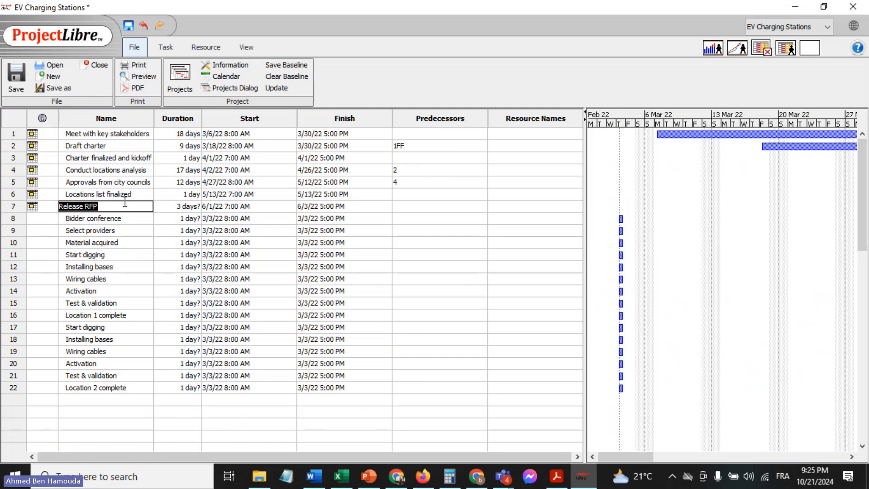
left_click(133, 221)
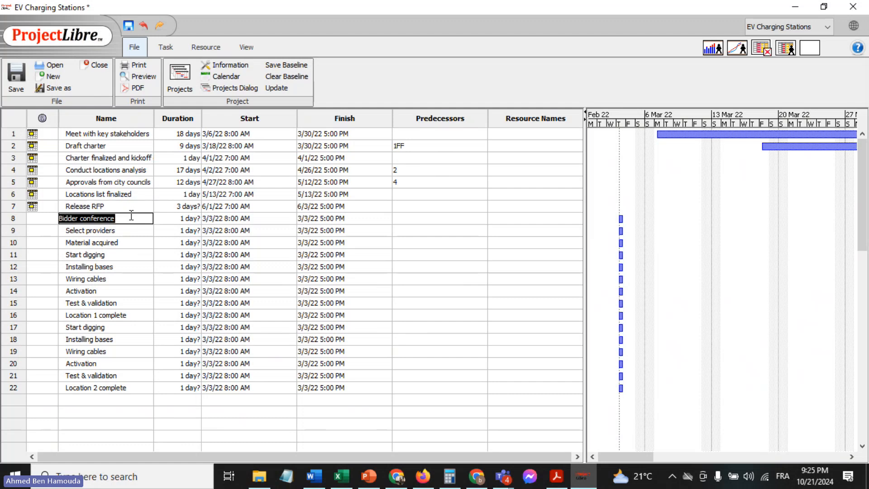
double_click(122, 206)
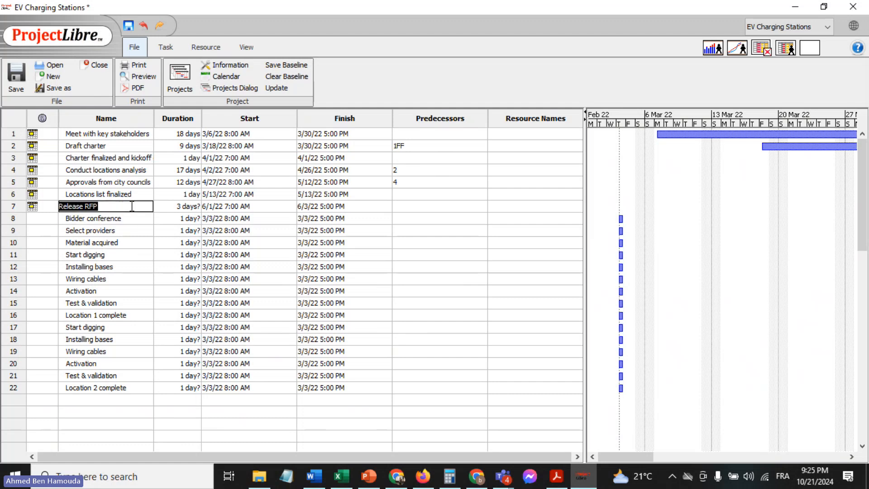
double_click(170, 207)
type("3")
key("Return")
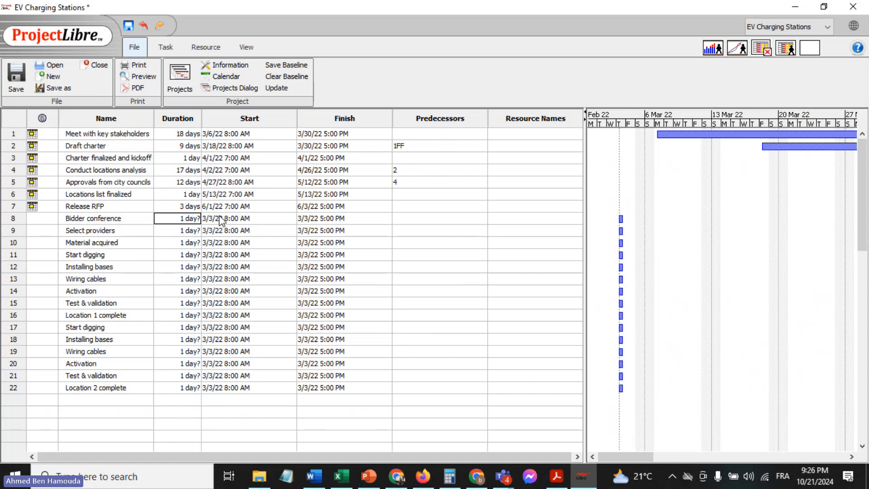
Look up the precedence of "Release RFP" in the Excel sheet and enter 6 as its predecessor in ProjectLibre
double_click(206, 207)
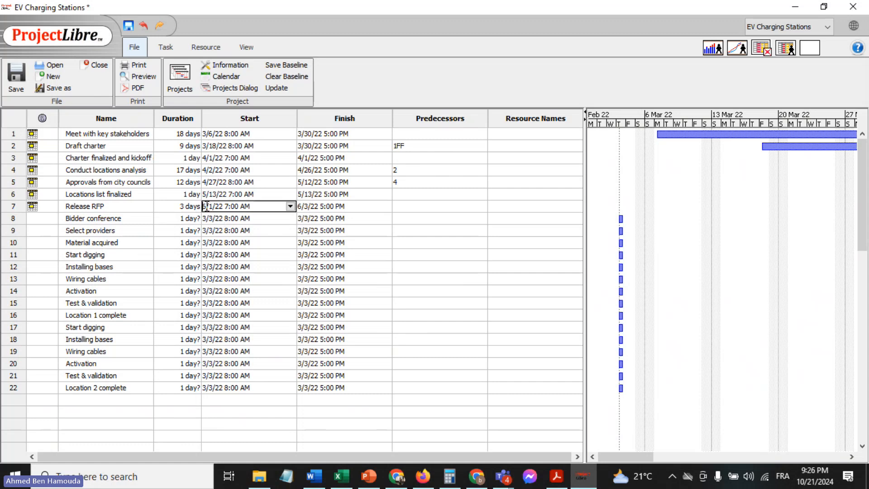
double_click(322, 207)
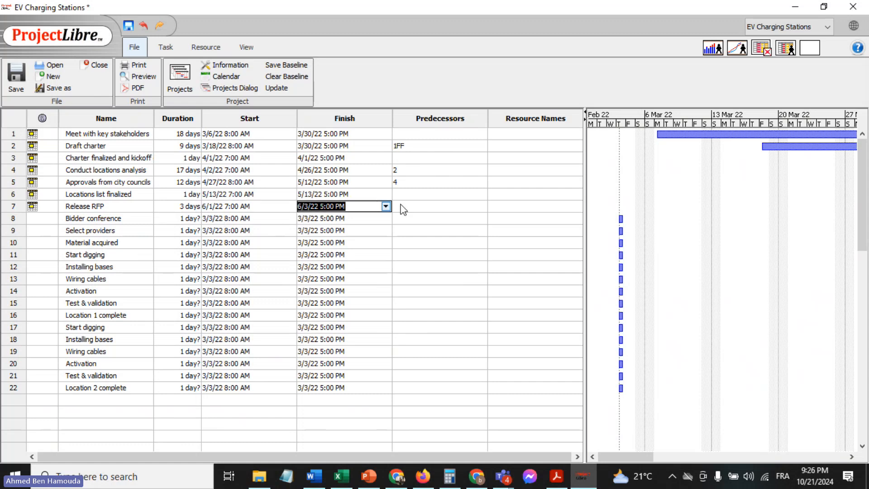
left_click(423, 207)
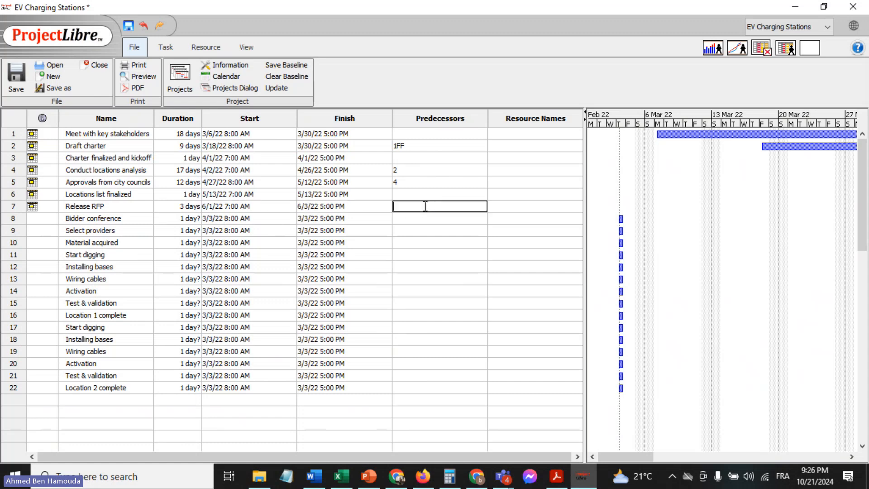
left_click(341, 476)
key("Escape")
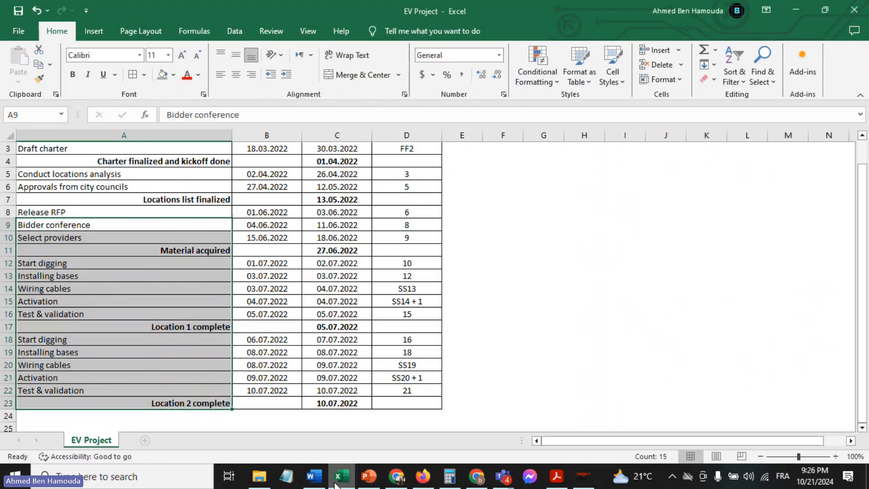
left_click(385, 213)
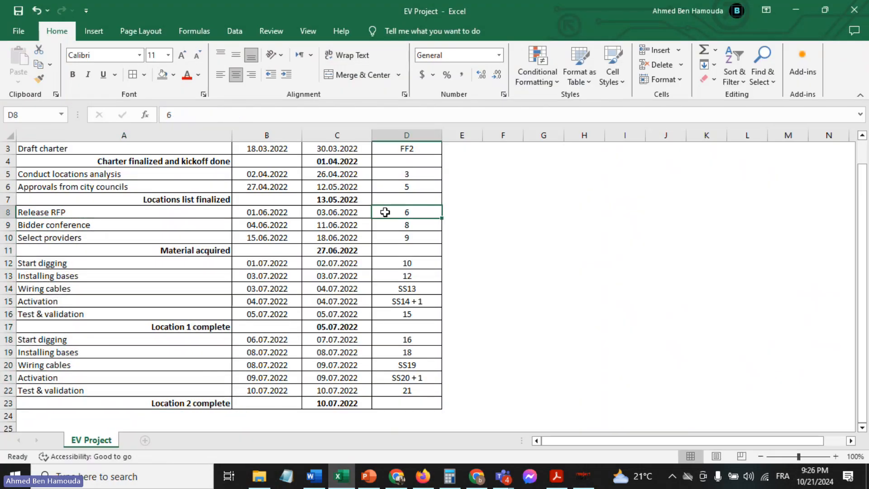
left_click(582, 476)
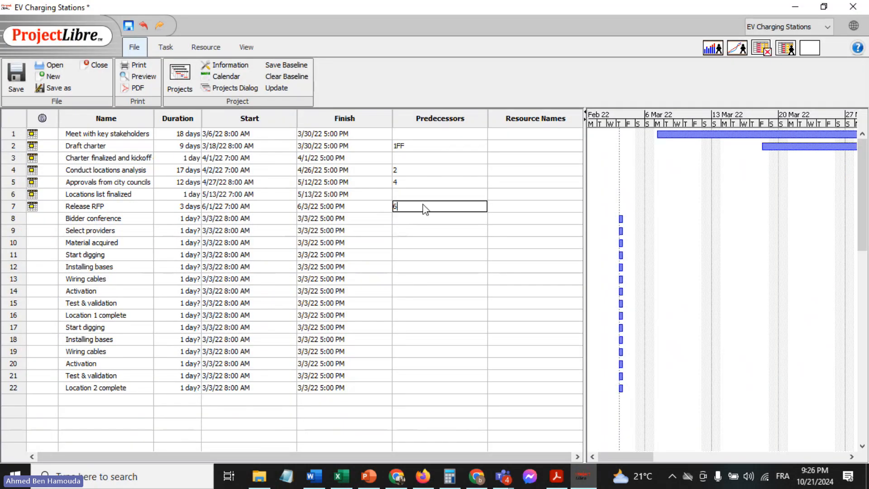
key("Return")
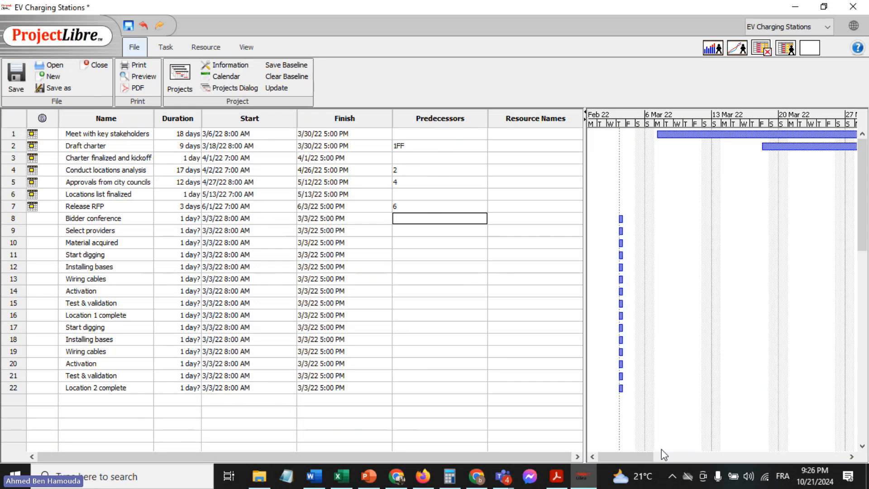
Check the dependency link of "Release RFP" in the Gantt chart and set its predecessor to task 5
left_click_drag(642, 458, 783, 446)
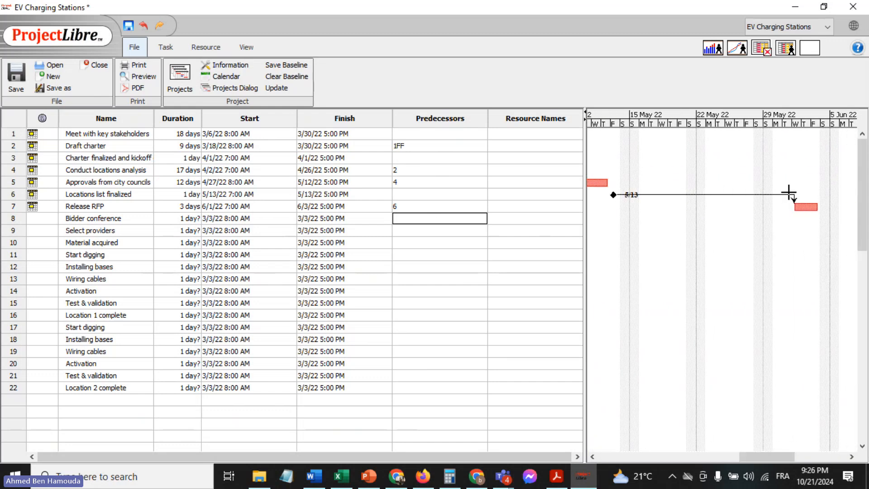
double_click(445, 207)
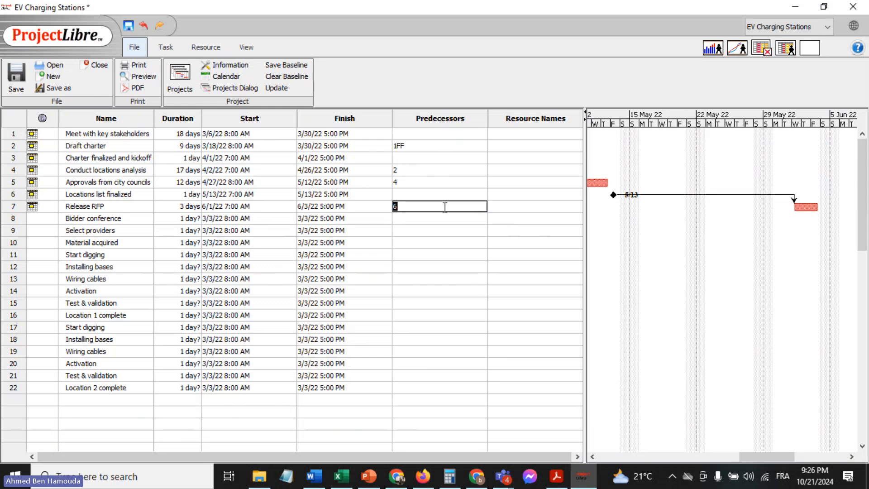
type("5")
key("Return")
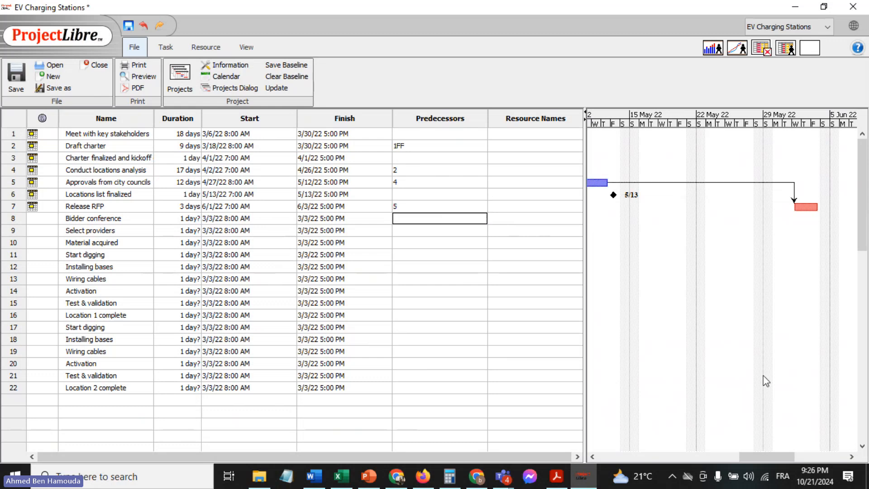
left_click_drag(769, 458, 736, 460)
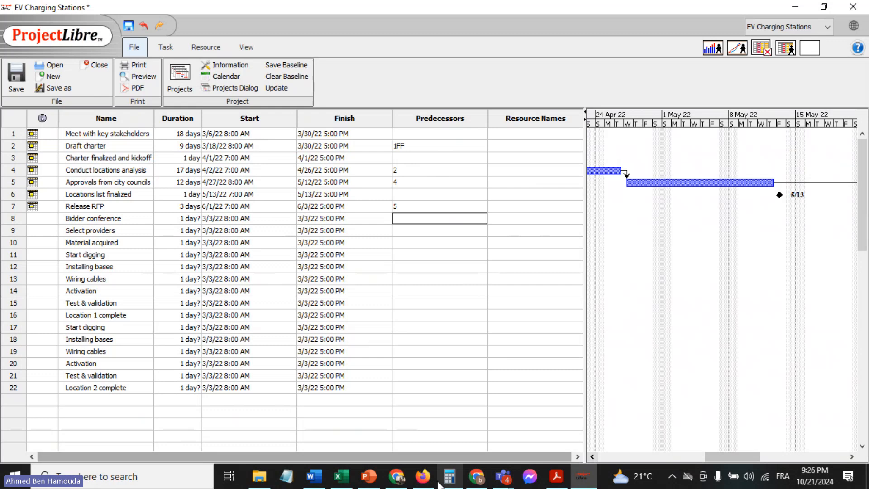
Look up the dates of "Bidder conference" in the Excel sheet and set its start date to June 4, 2022 in ProjectLibre
left_click(352, 484)
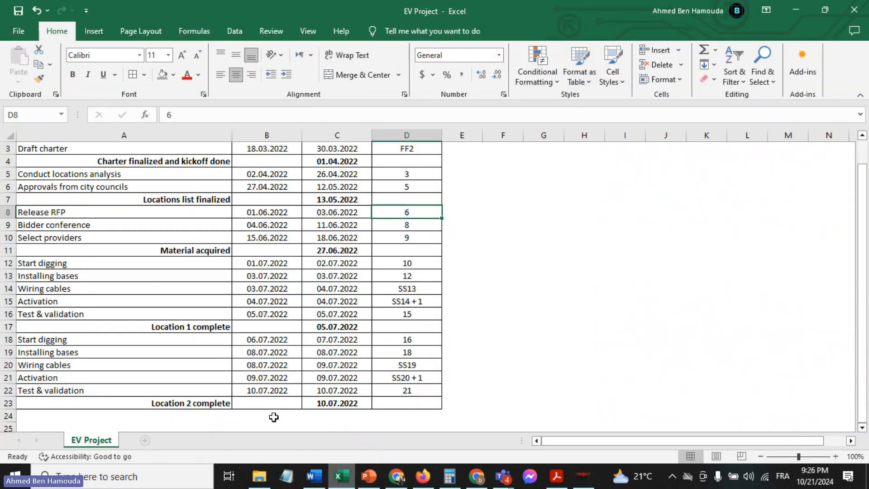
left_click(109, 222)
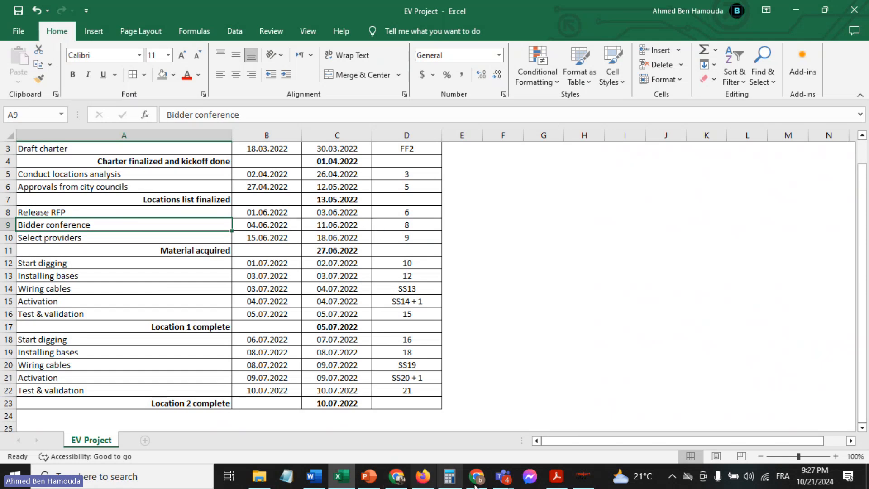
left_click(576, 485)
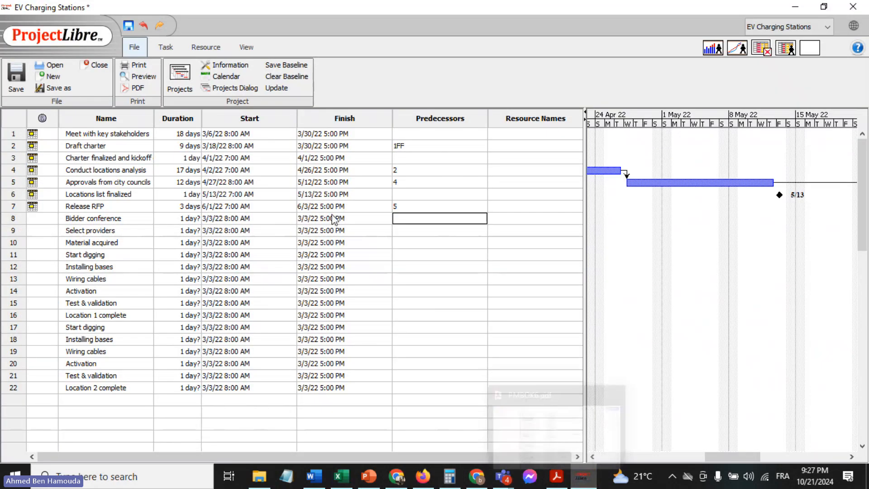
left_click(253, 218)
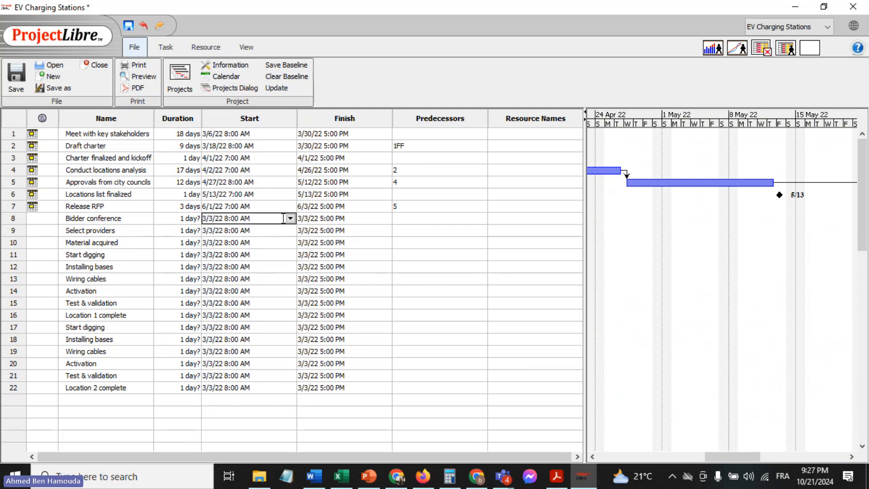
left_click(291, 218)
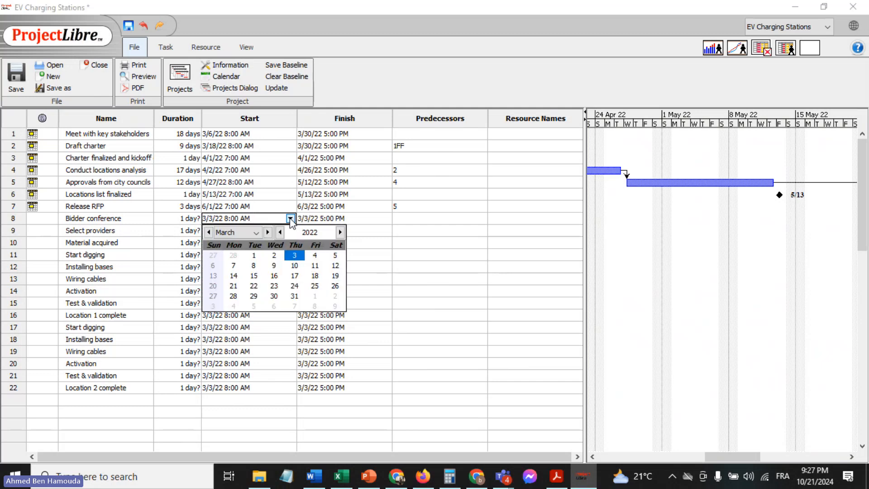
left_click(268, 232)
left_click(268, 232)
left_click(268, 232)
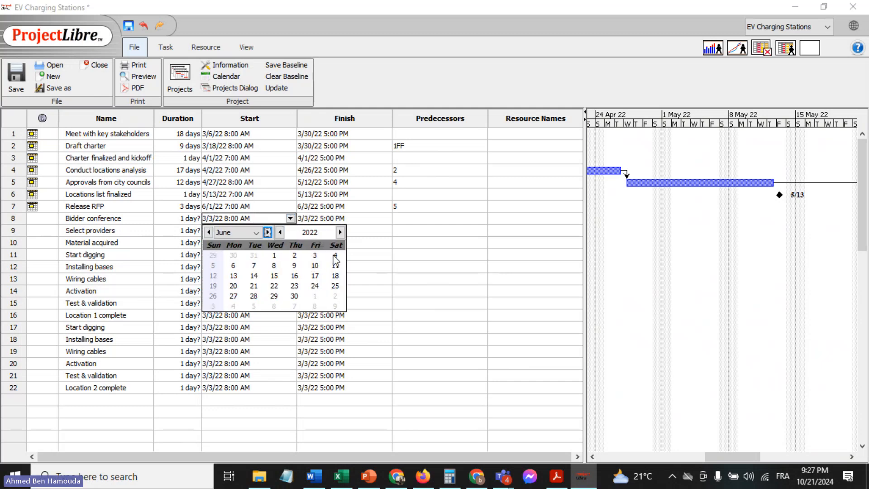
left_click(335, 255)
Pick June 11, 2022 as the finish date of "Bidder conference" and set its duration to a firm 5 days
left_click(320, 219)
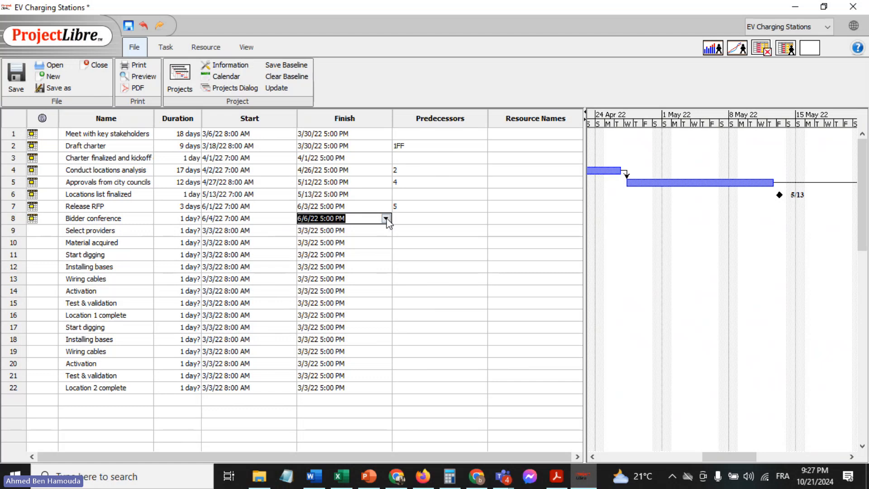
left_click(386, 220)
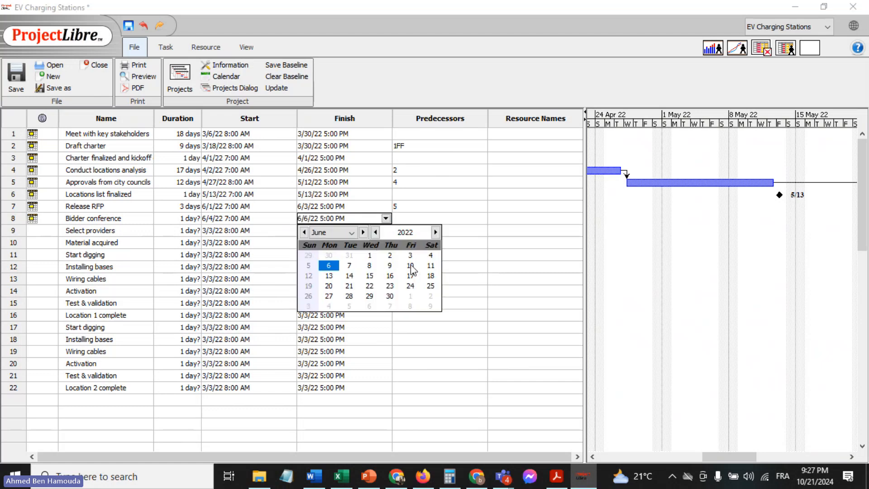
left_click(430, 266)
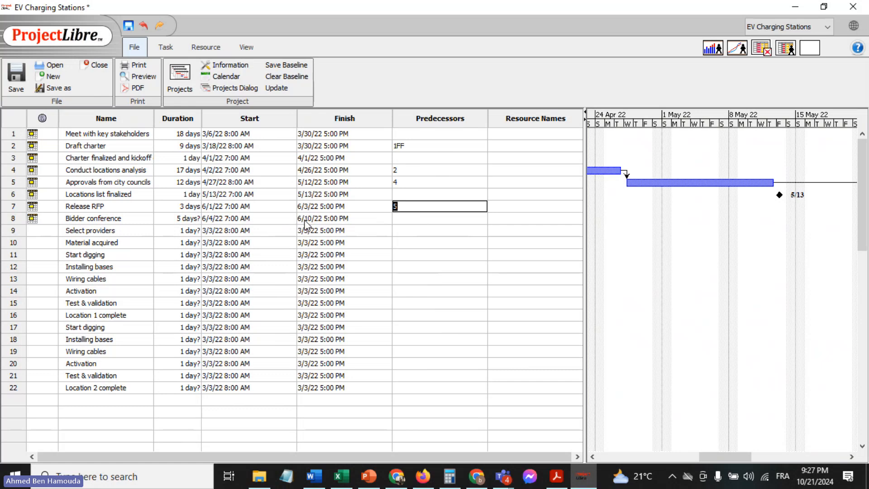
double_click(179, 218)
type("5")
key("Return")
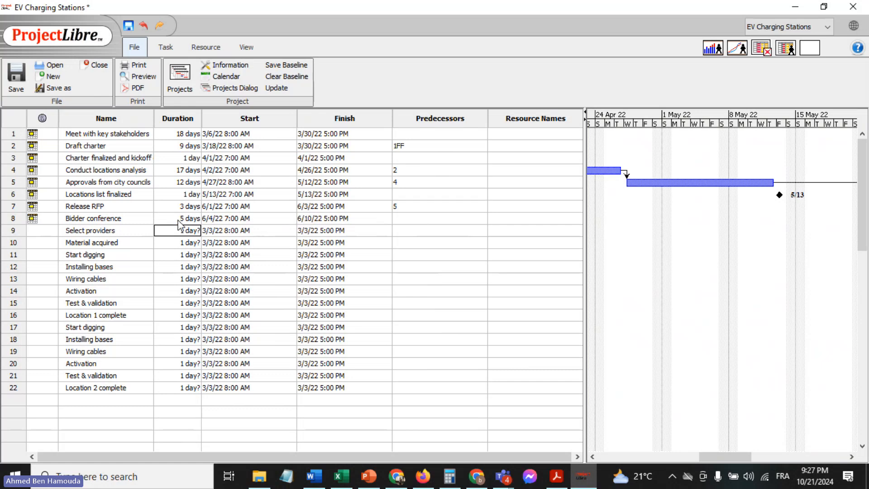
double_click(160, 219)
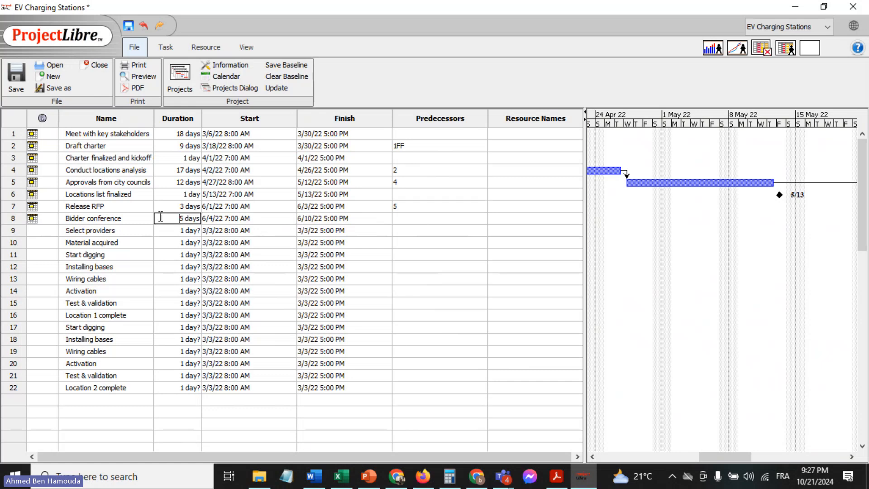
Check the precedence of "Bidder conference" in the Excel sheet, enter 7 as its predecessor in ProjectLibre, and inspect the link in the Gantt chart
left_click(338, 478)
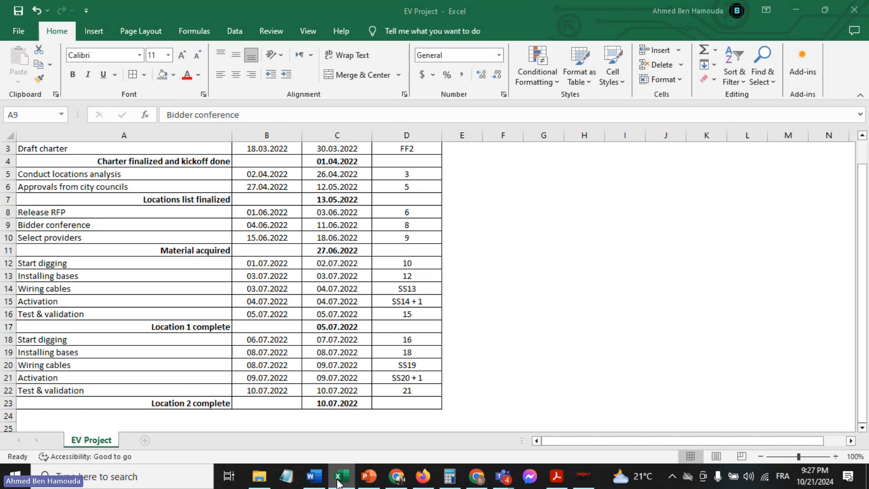
key("alt+Tab")
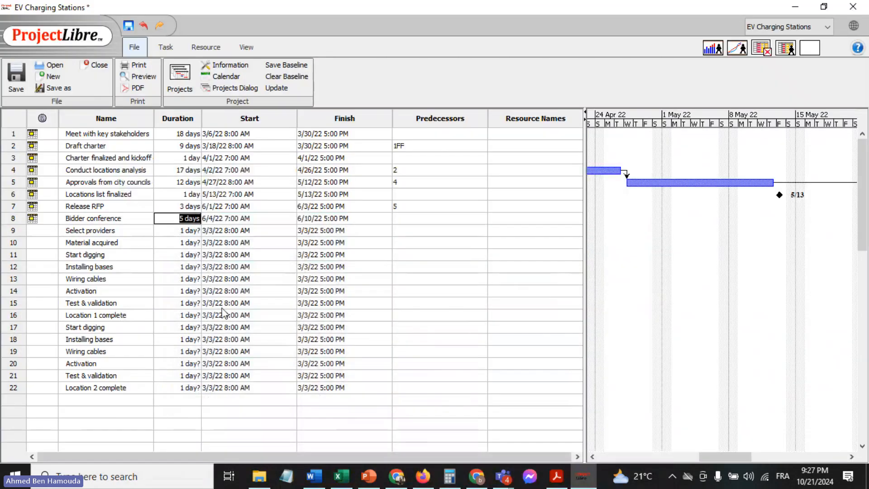
double_click(132, 219)
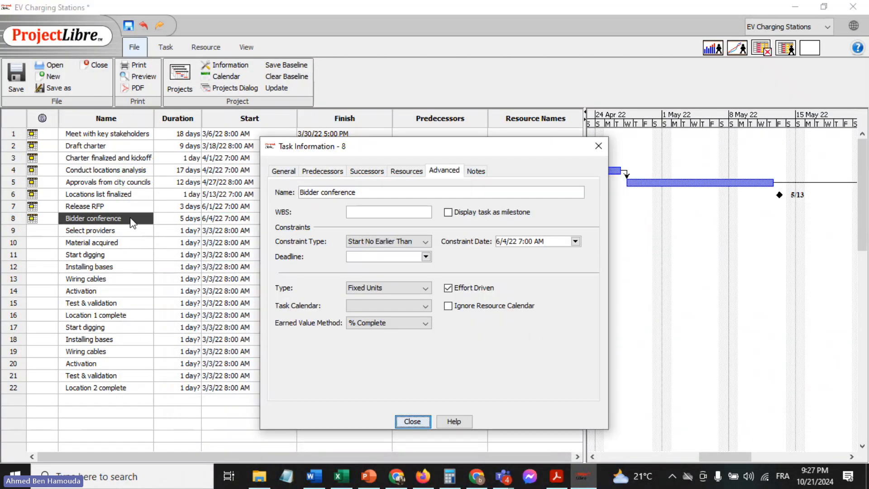
left_click(599, 146)
left_click(417, 219)
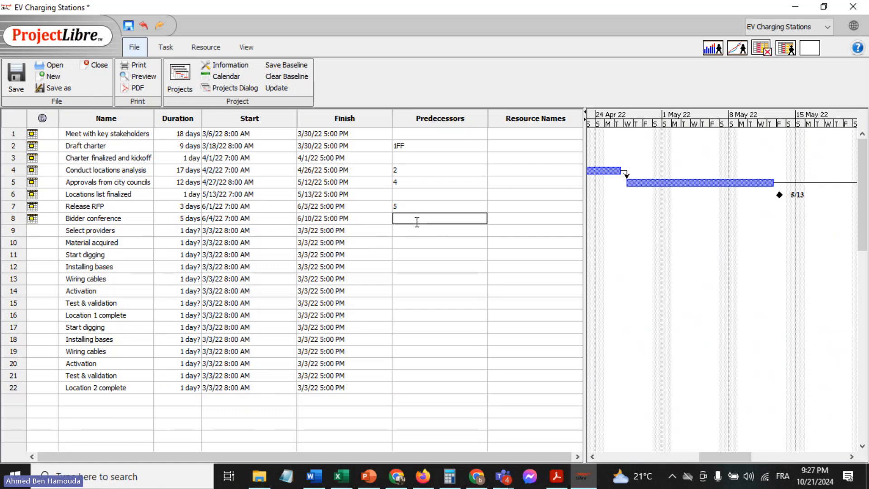
type("7")
key("Return")
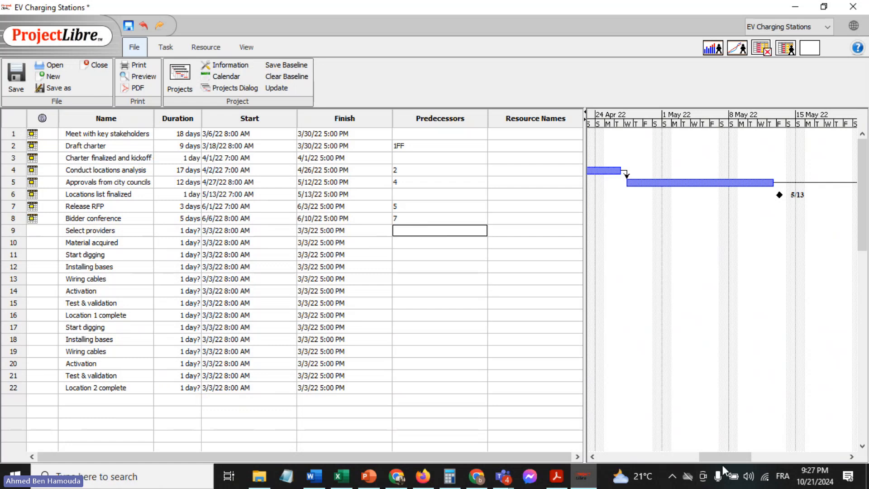
left_click_drag(729, 458, 780, 448)
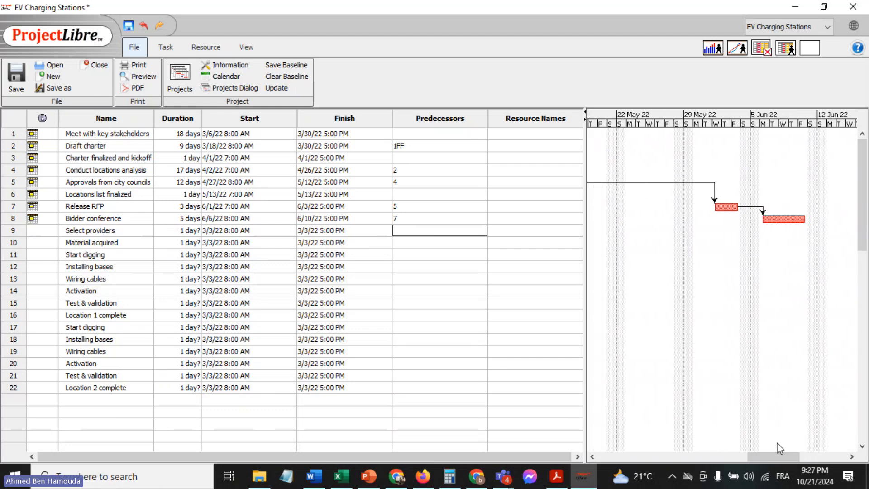
Look up the dates and precedence of "Select providers" in the Excel sheet, and return to ProjectLibre
left_click(355, 478)
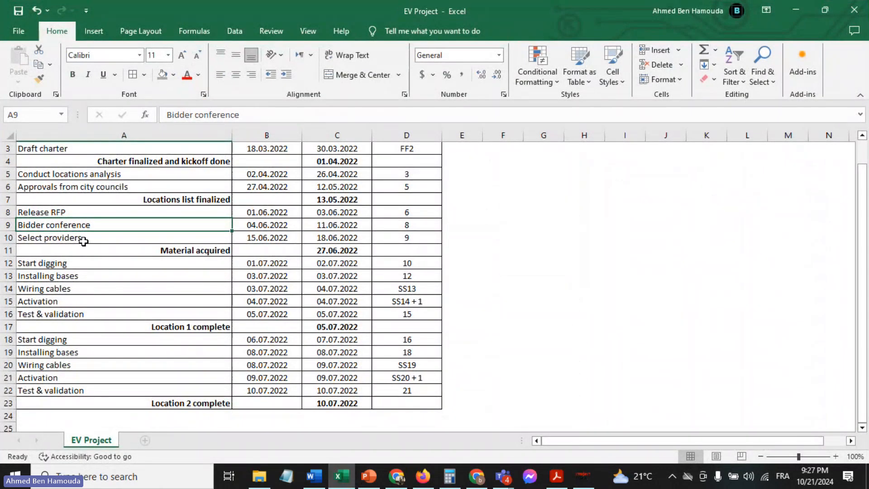
left_click(84, 239)
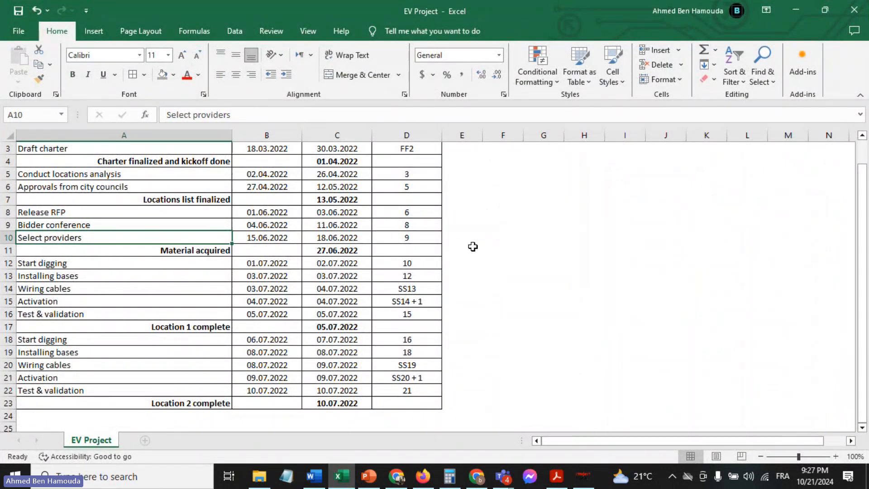
left_click(460, 240)
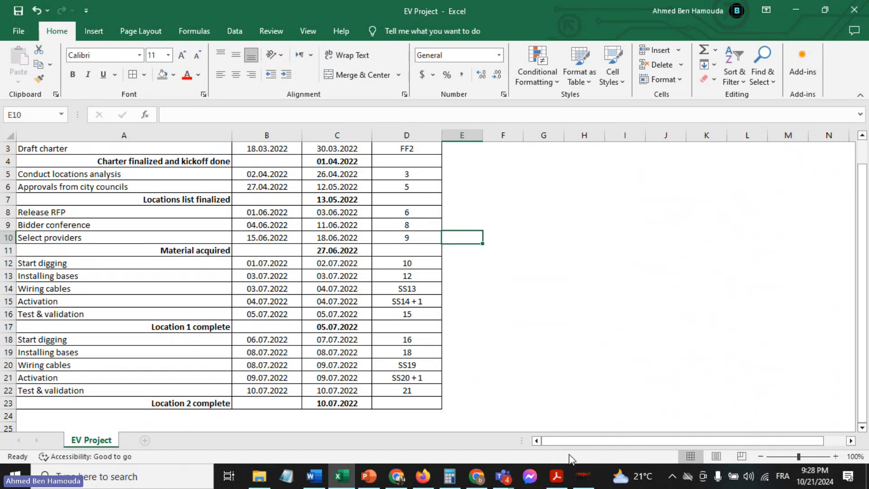
left_click(582, 479)
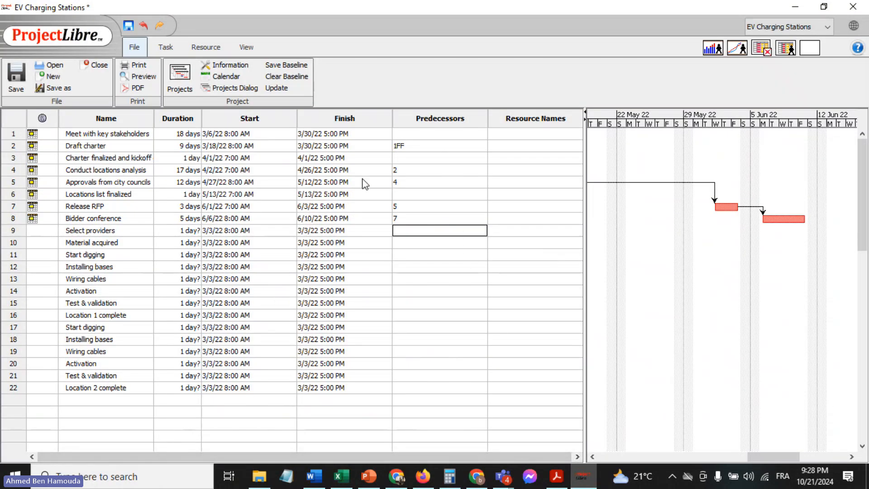
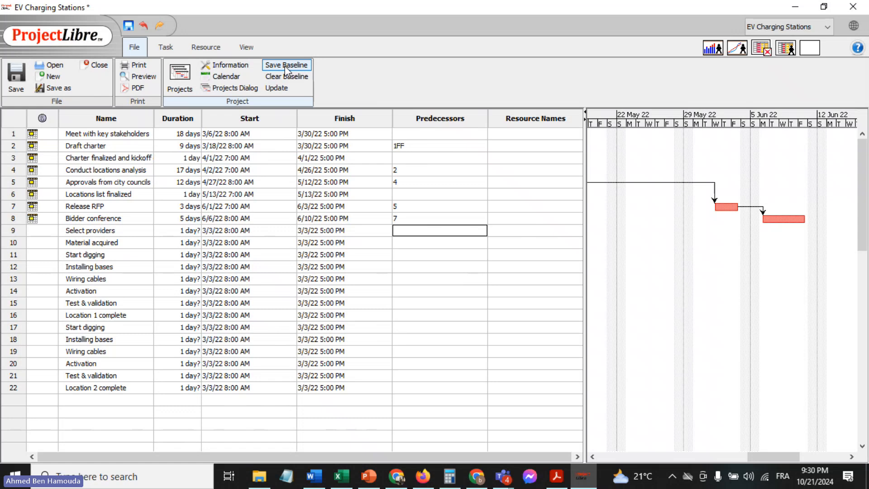
Check the dates of "Select providers" in the Excel sheet and set its start date to June 15, 2022 in ProjectLibre
left_click(343, 476)
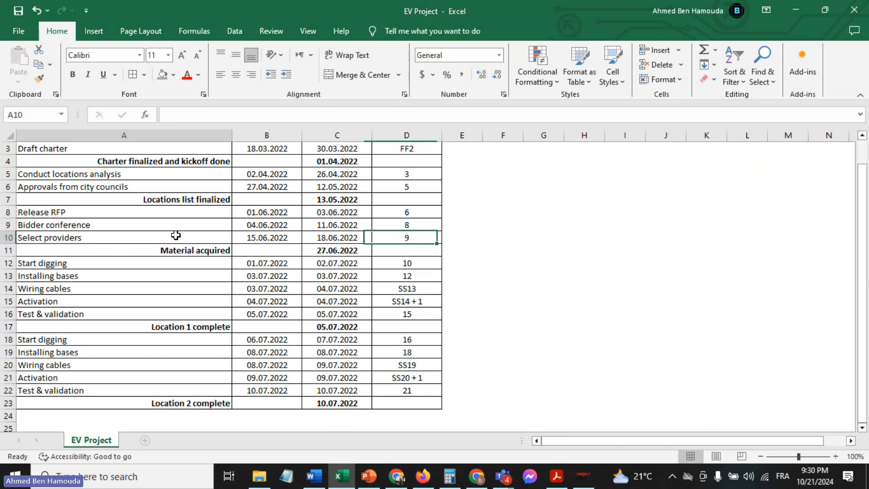
left_click(177, 235)
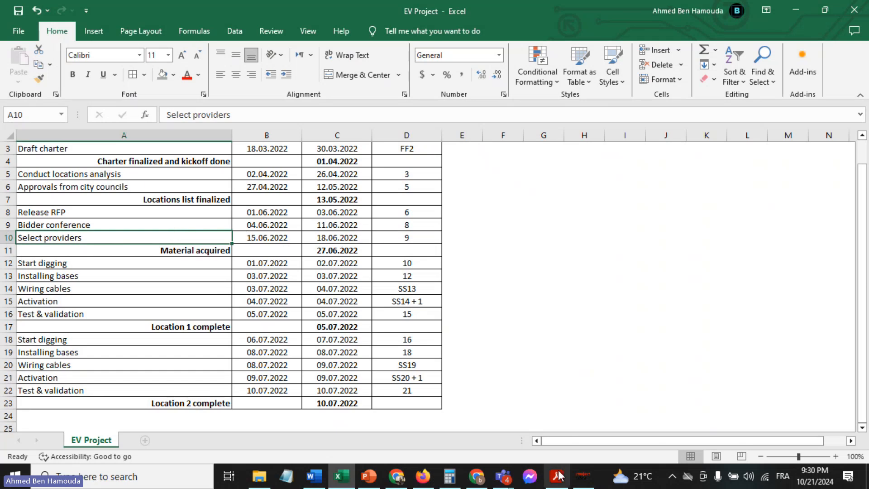
left_click(583, 476)
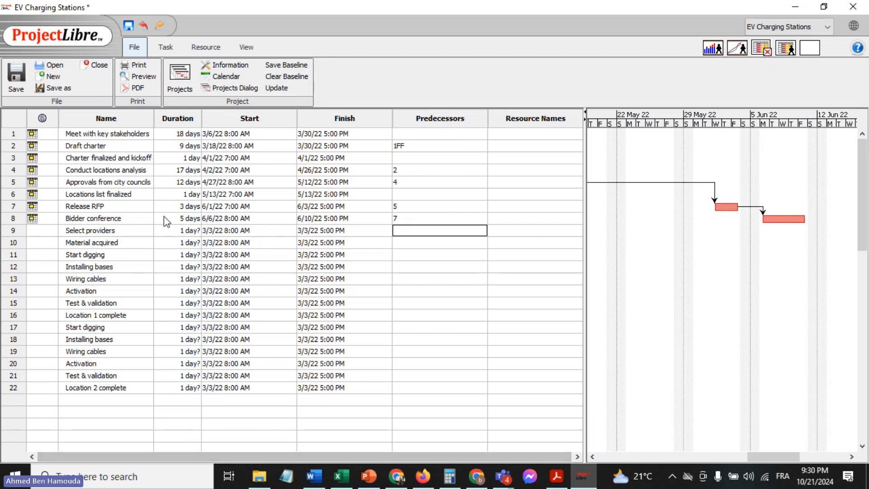
left_click(238, 231)
left_click(290, 231)
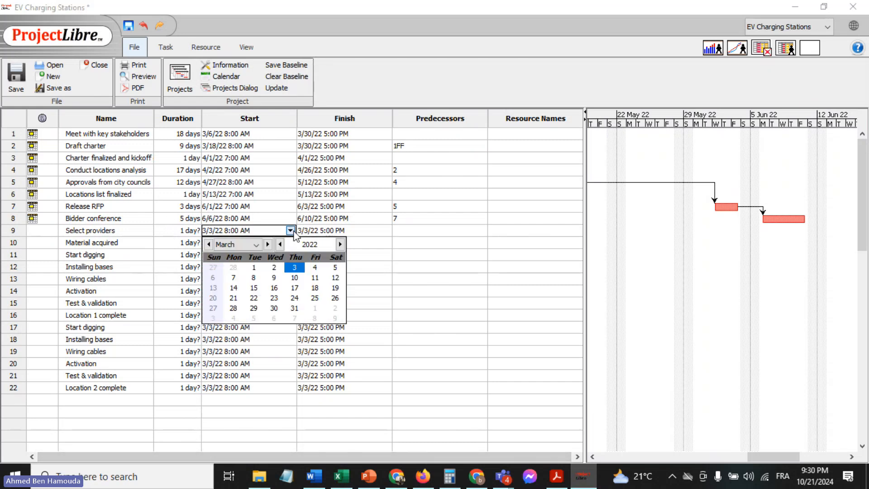
left_click(267, 244)
left_click(267, 244)
left_click(267, 245)
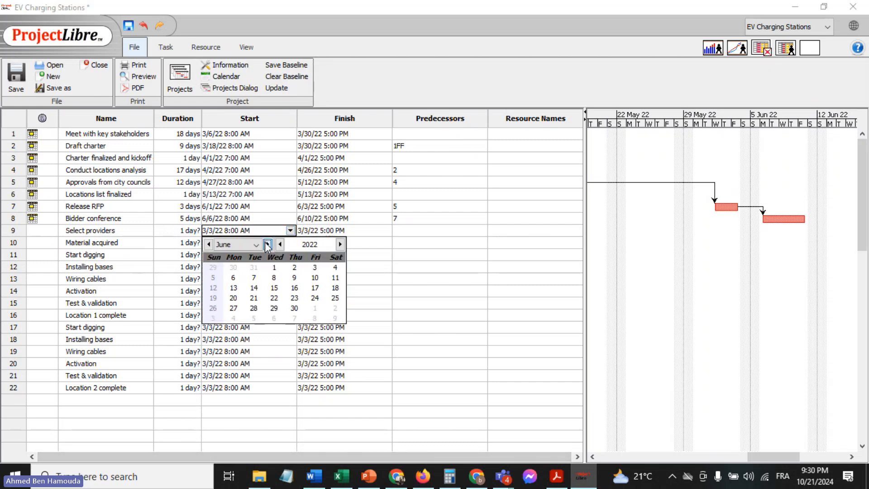
left_click(274, 287)
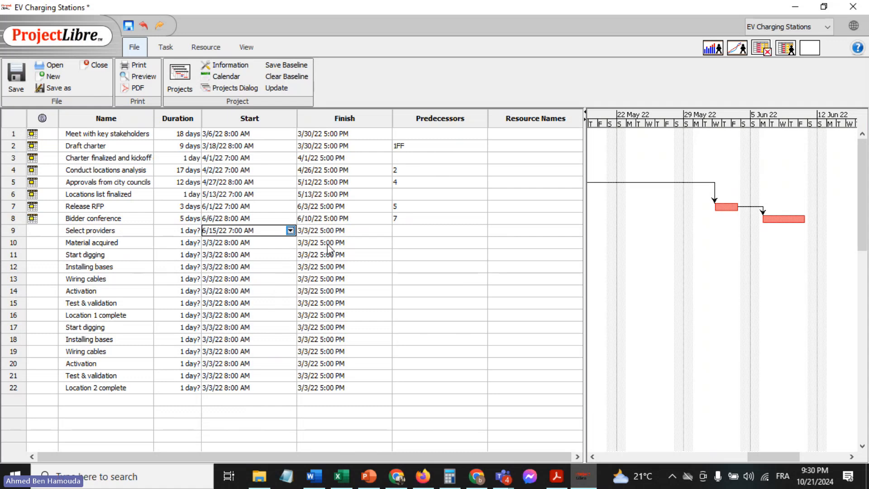
Set the finish date of "Select providers" to June 17, 2022 and enter 8 as its predecessor
left_click(362, 231)
left_click(385, 230)
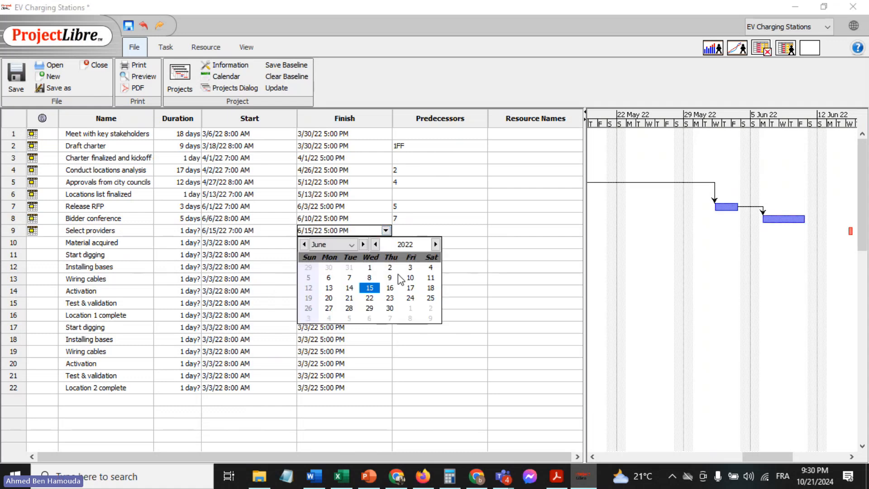
left_click(410, 288)
left_click(424, 232)
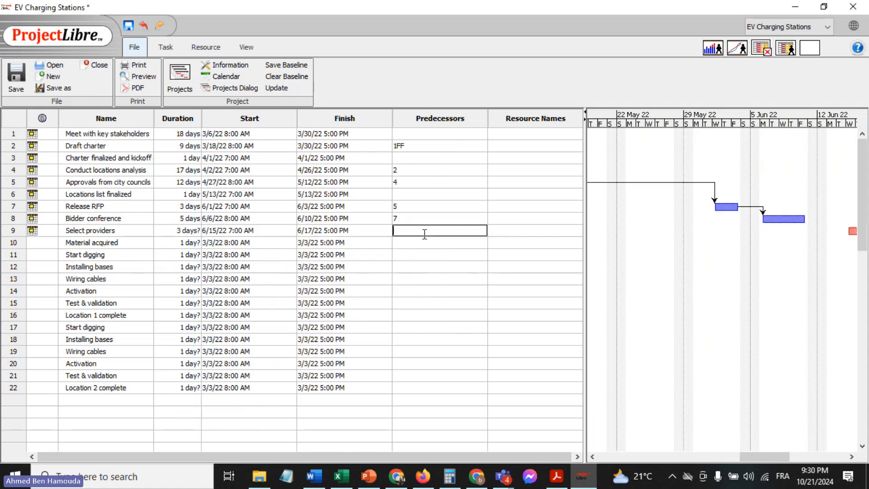
type("8")
key("Return")
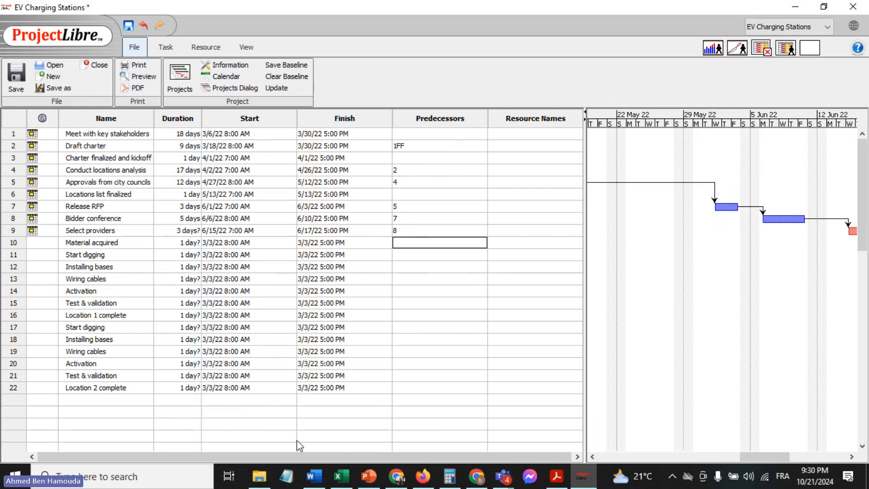
Review "Release RFP", "Bidder conference", "Select providers" and the date of the "Material acquired" milestone in the Excel sheet, and return to ProjectLibre
left_click(341, 475)
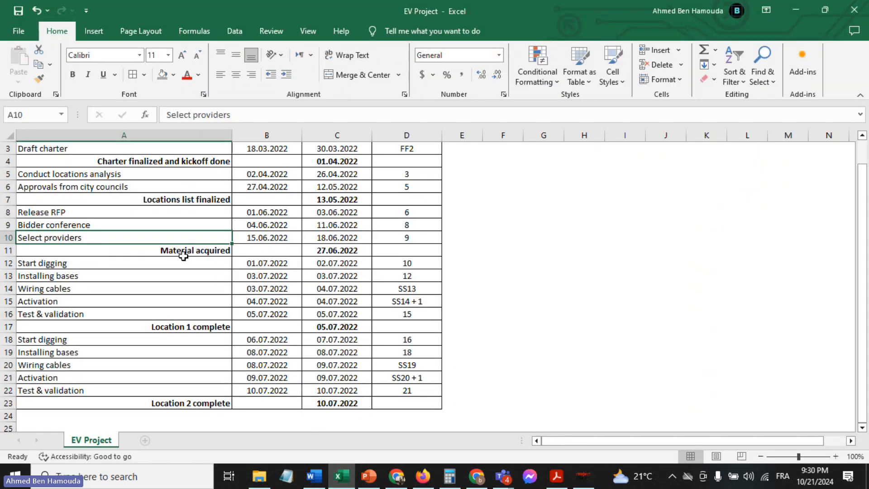
left_click(168, 250)
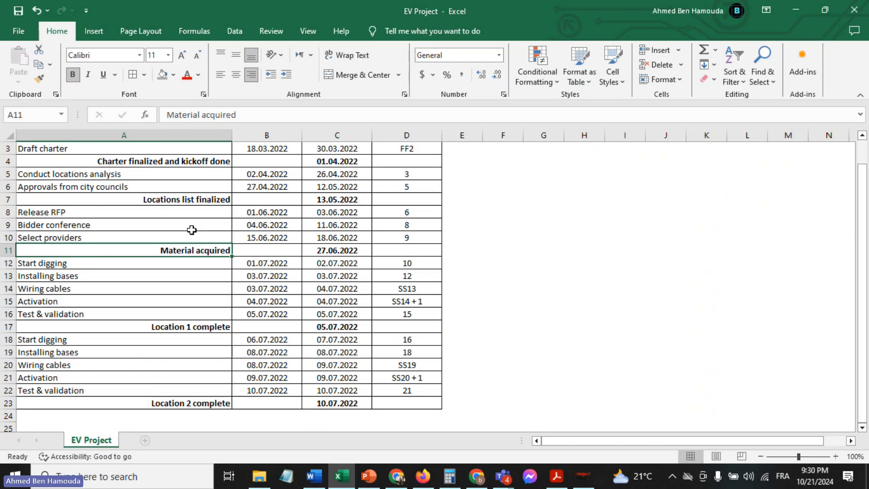
left_click(86, 214)
left_click(103, 225)
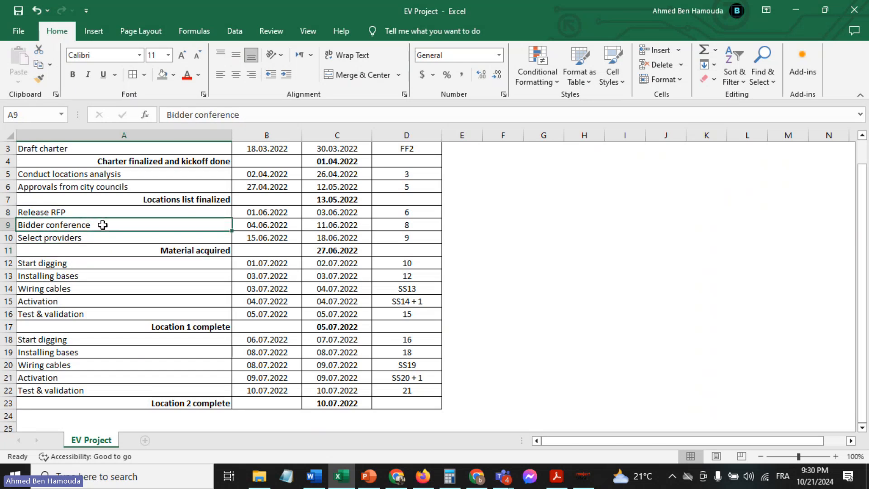
left_click(111, 238)
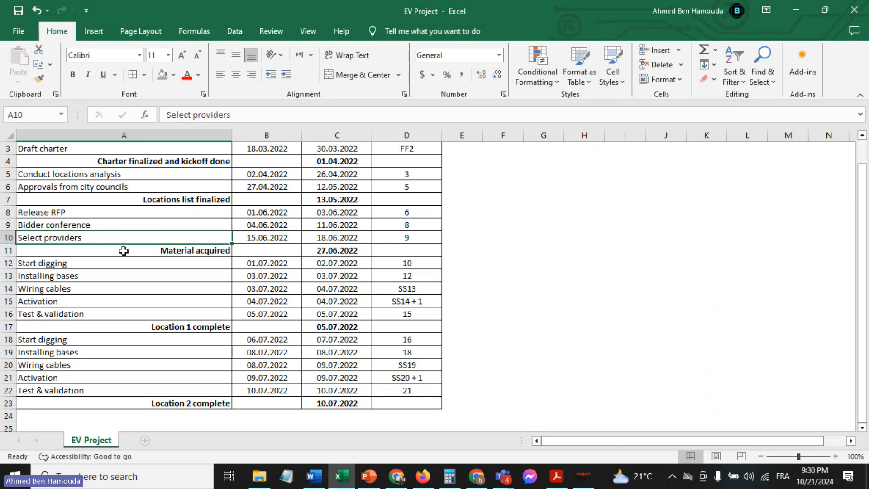
left_click(127, 254)
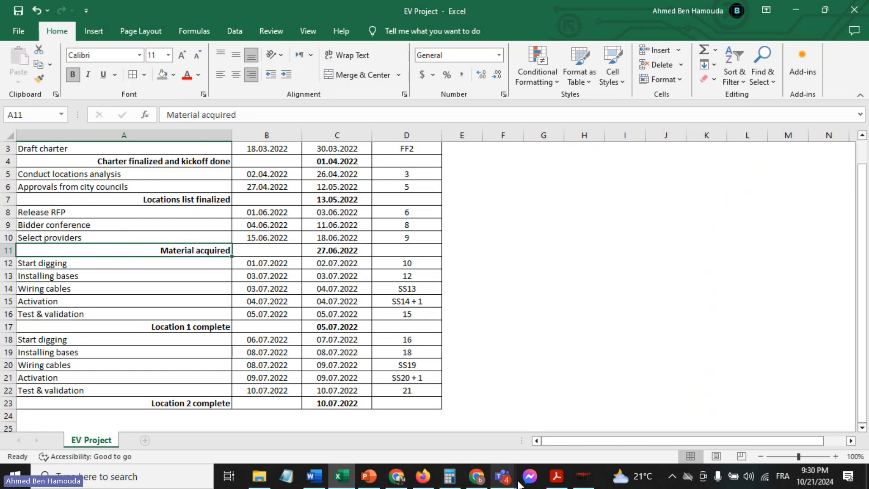
left_click(580, 480)
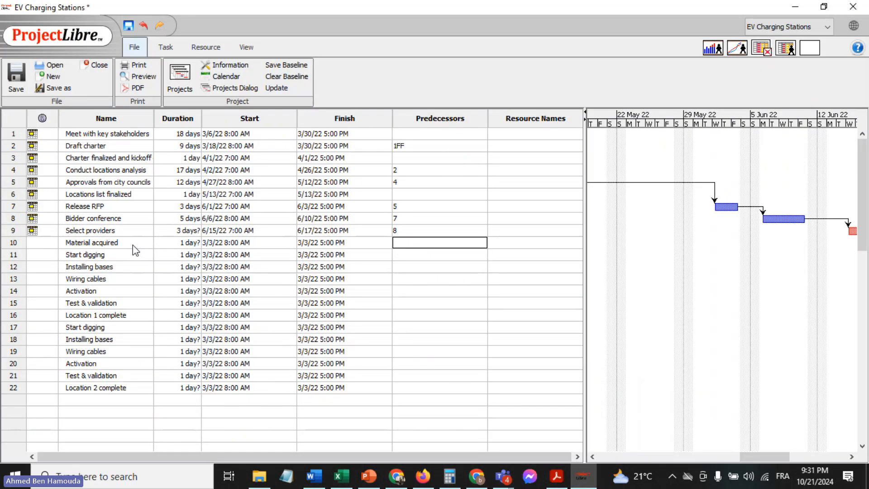
Display "Material acquired" as a milestone and set its duration to a firm 1 day
double_click(121, 244)
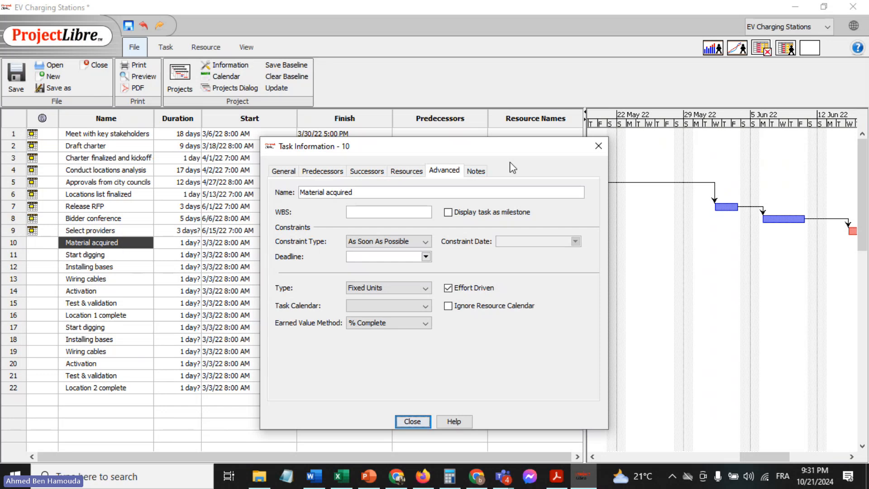
left_click(478, 215)
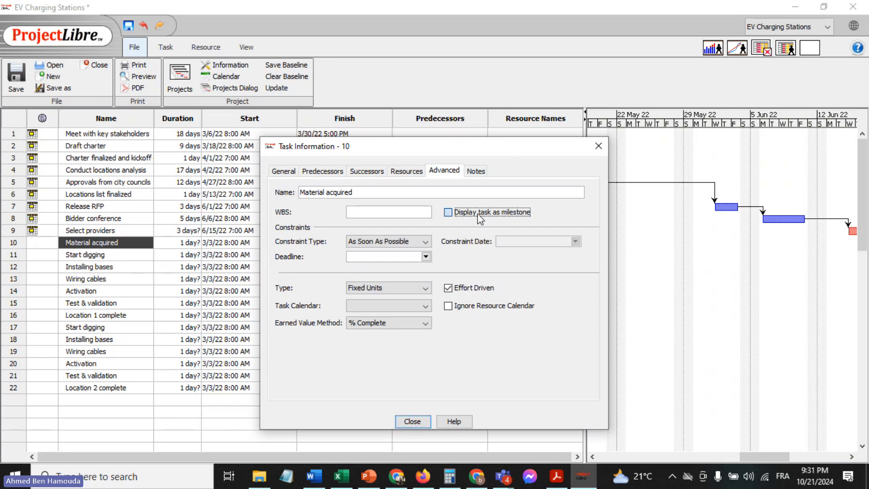
left_click(412, 421)
left_click(234, 243)
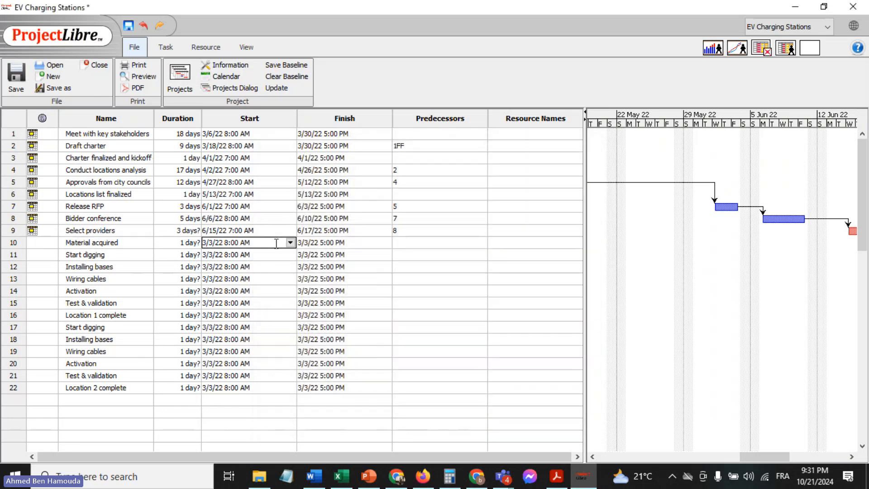
left_click(290, 242)
left_click(181, 243)
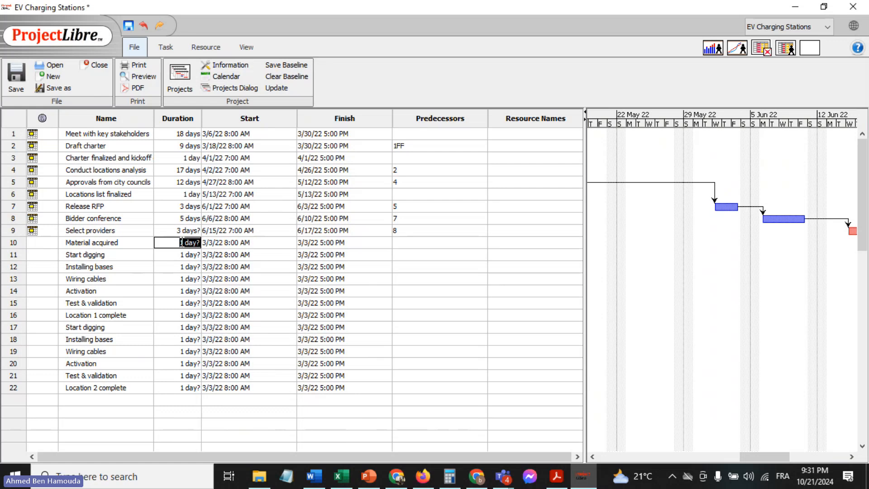
type("1")
key("Return")
Set the start date of "Material acquired" to June 27, 2022 and inspect its milestone in the Gantt chart
left_click(216, 242)
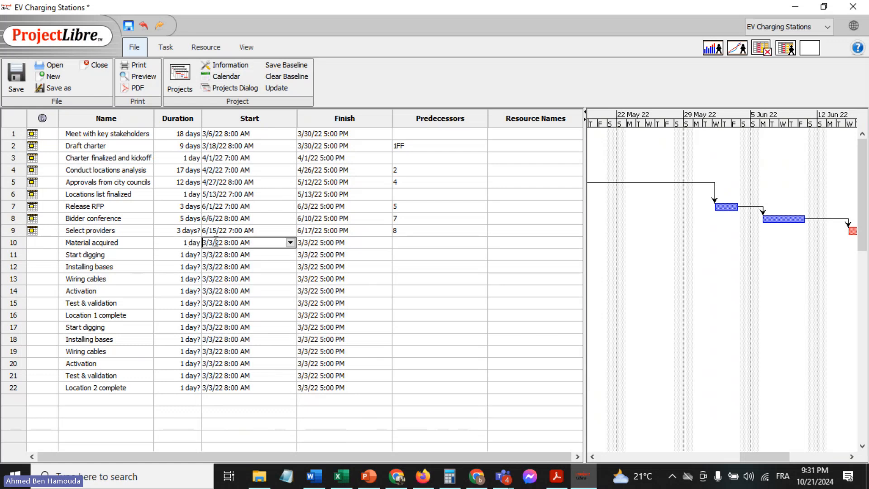
left_click(290, 243)
left_click(268, 257)
left_click(268, 256)
left_click(268, 257)
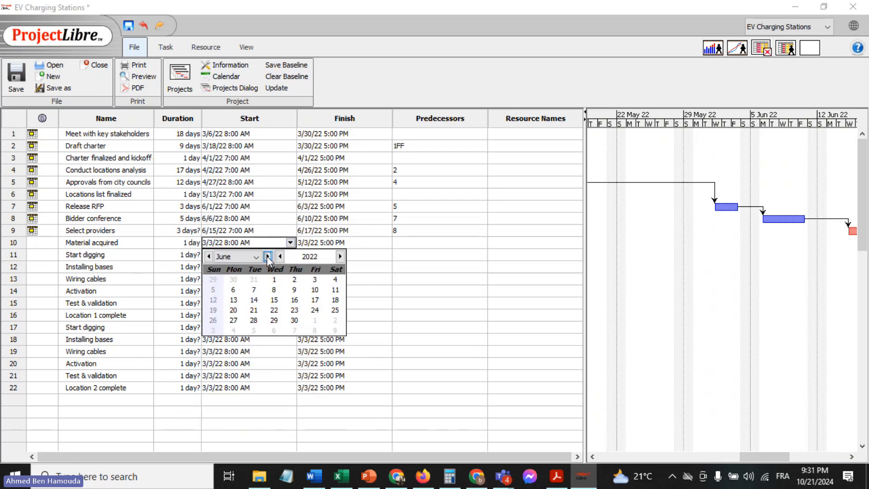
left_click(234, 321)
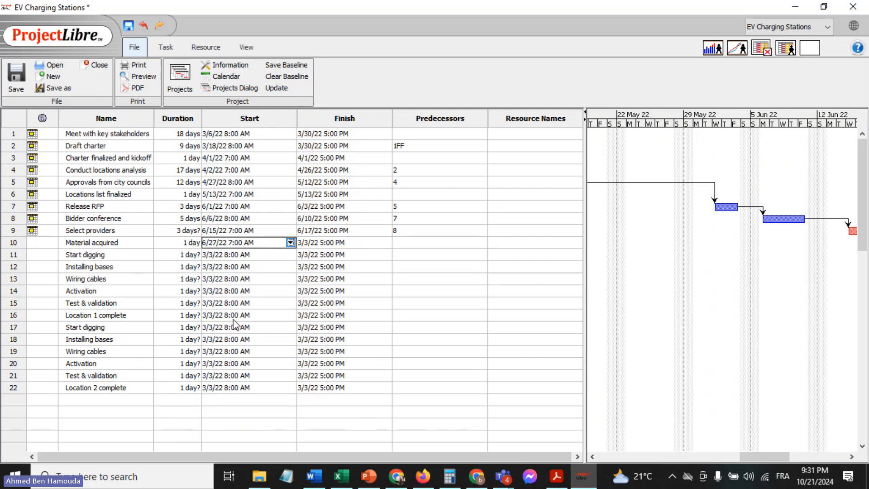
left_click(444, 243)
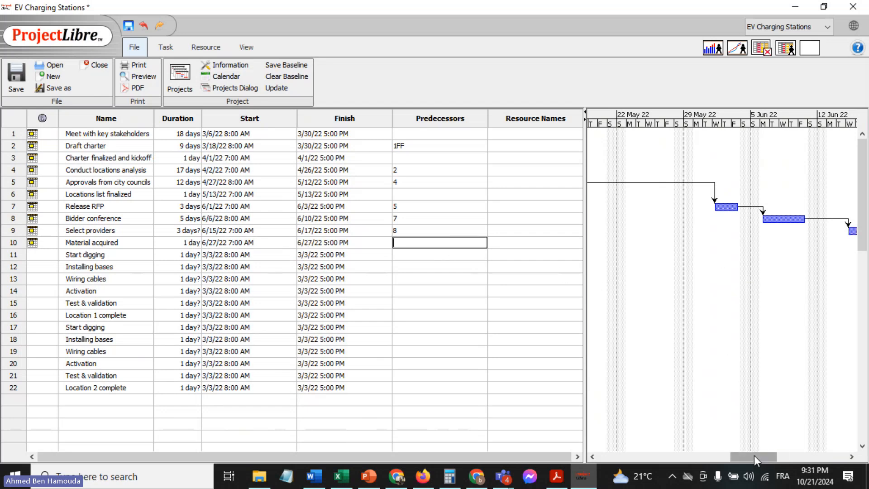
left_click_drag(754, 456, 793, 456)
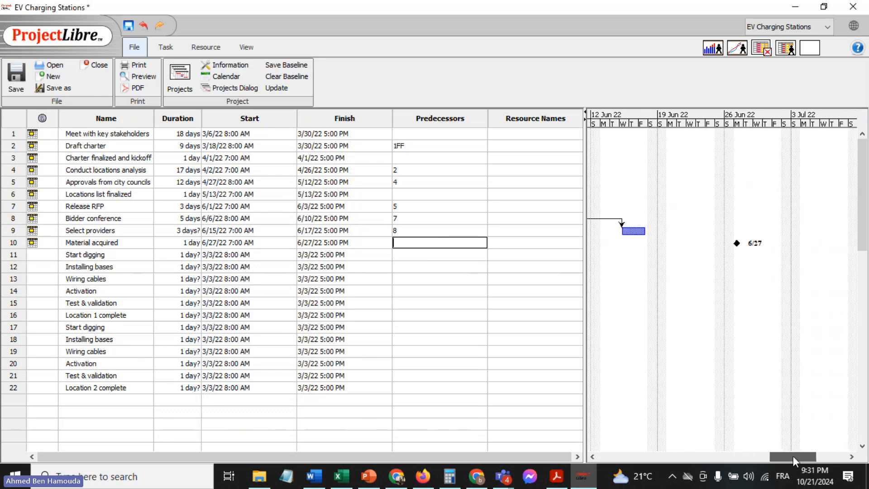
Locate the first "Start digging" task in the Excel sheet, and check the planned stations and locations in the Word project charter
left_click(342, 476)
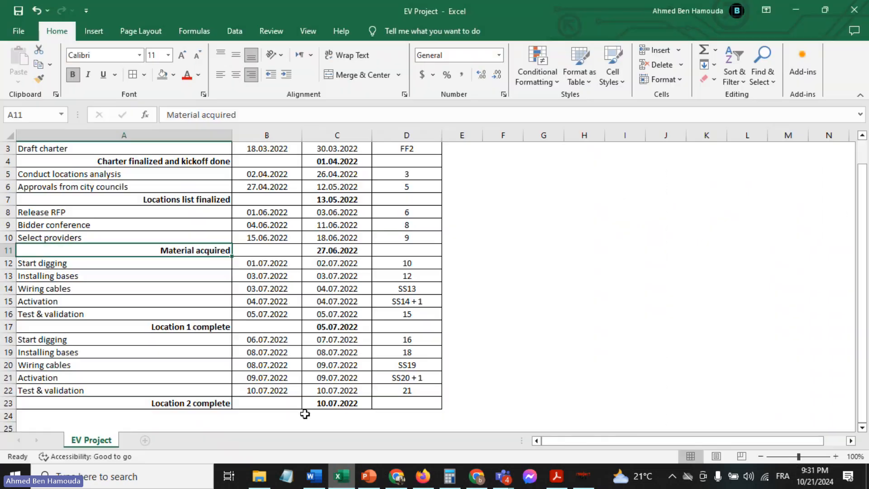
left_click(177, 264)
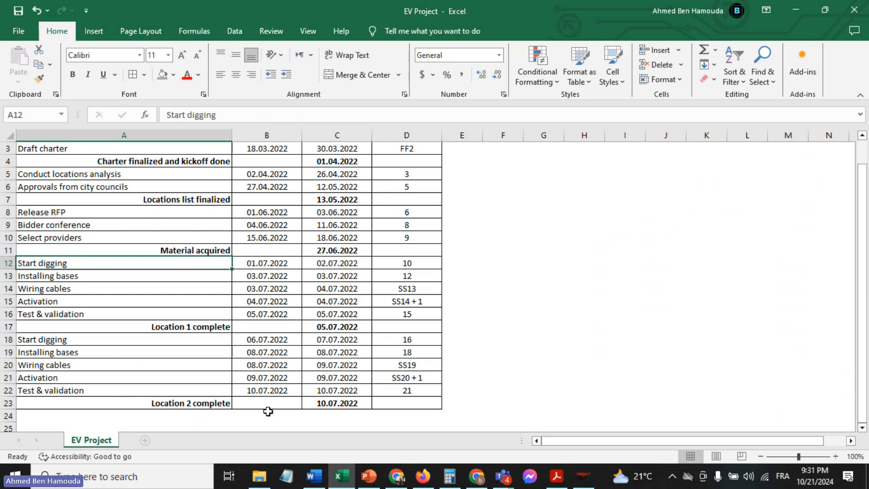
left_click(314, 476)
scroll(411, 307, "up", 15)
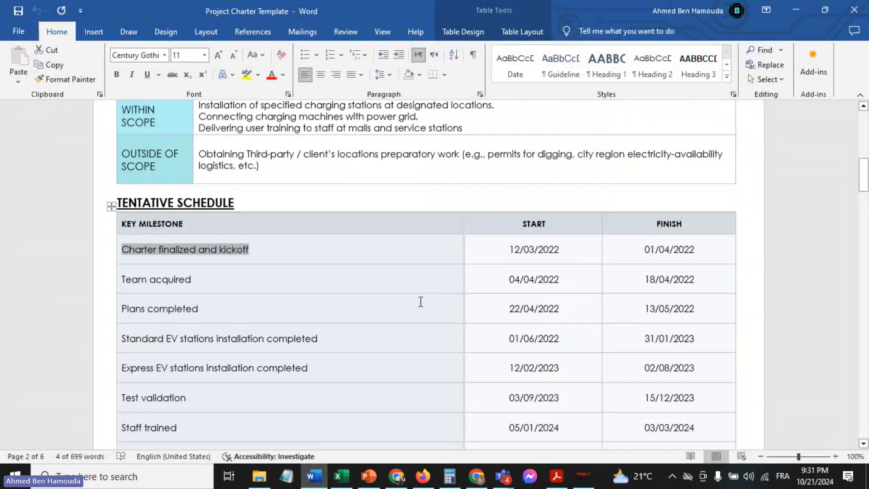
scroll(416, 305, "down", 4)
scroll(420, 303, "down", 1)
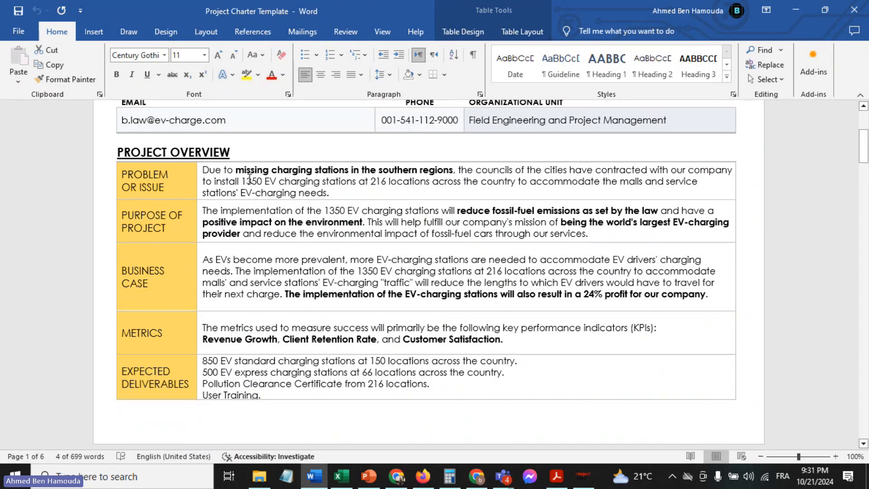
left_click_drag(374, 181, 431, 182)
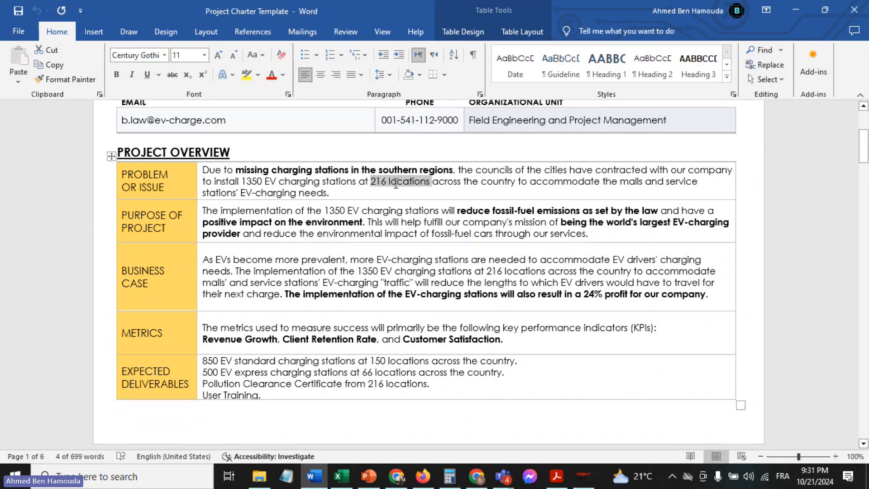
left_click(257, 180)
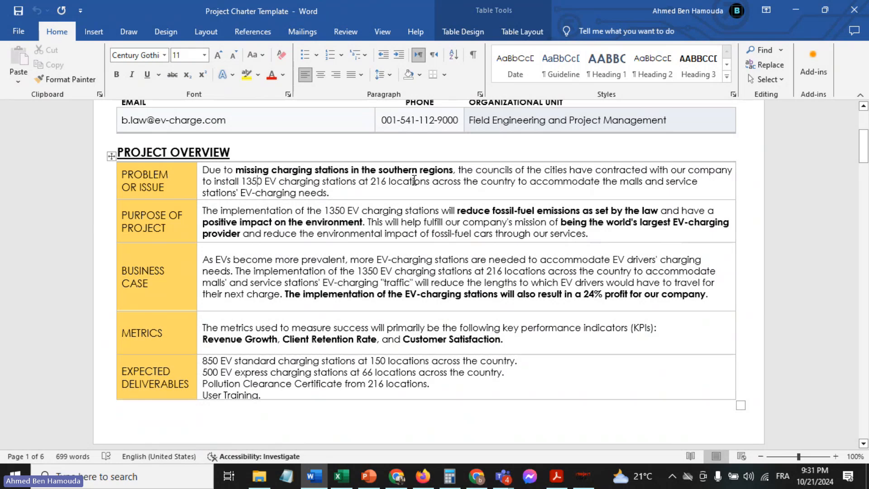
scroll(414, 180, "up", 3)
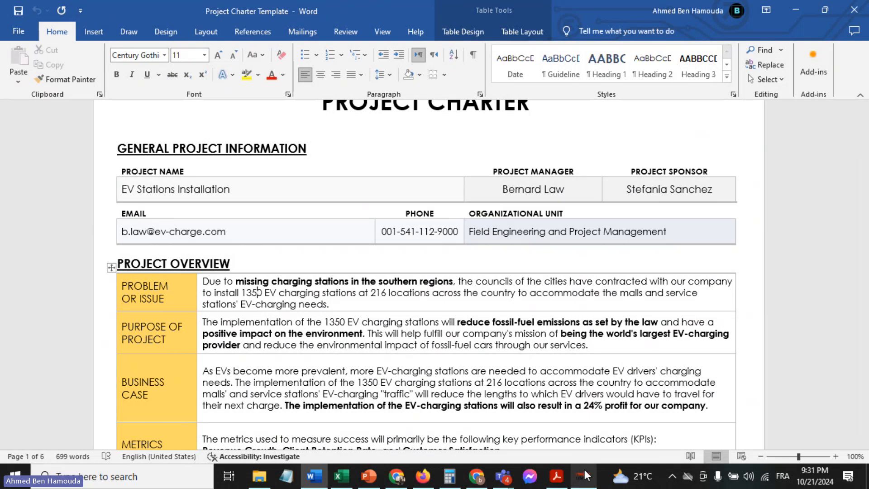
mouse_move(585, 469)
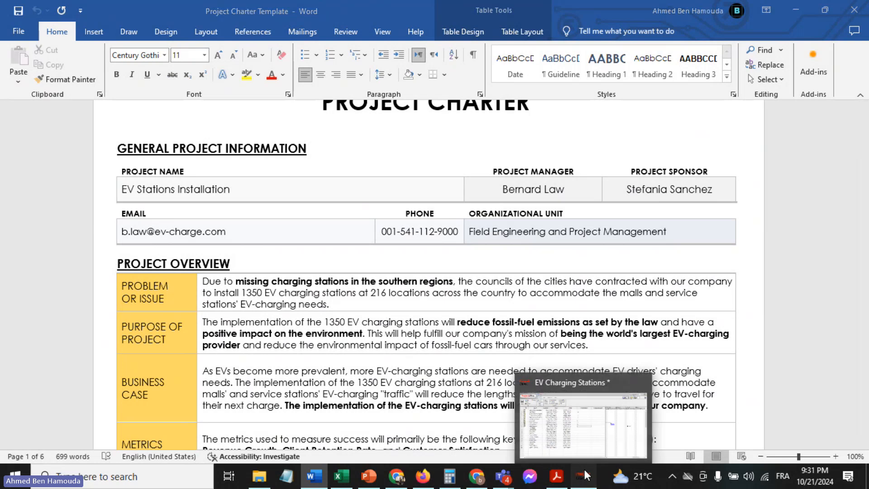
left_click(585, 469)
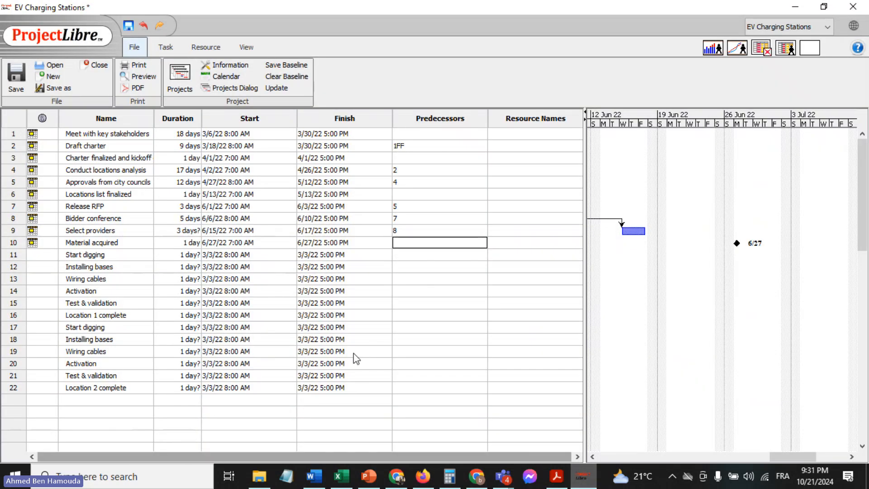
Review the dates and precedences of the first "Start digging" and "Installing bases" tasks in the Excel sheet, and return to ProjectLibre
left_click(341, 476)
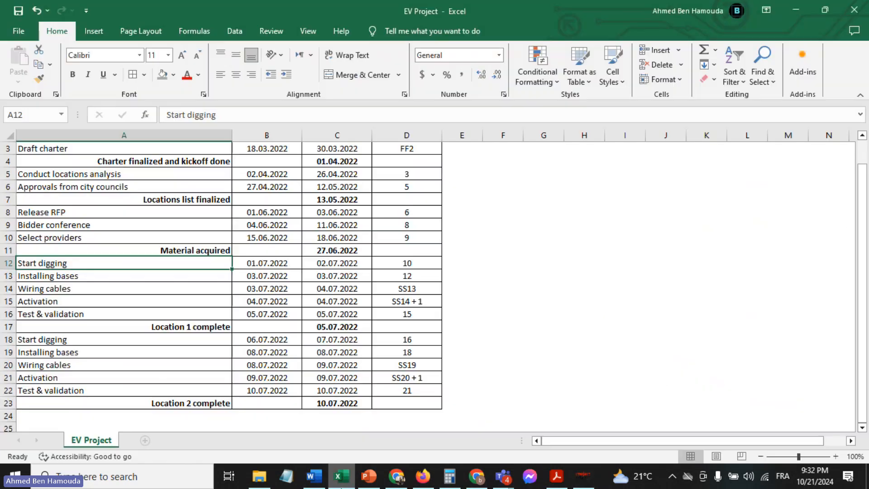
left_click(142, 275)
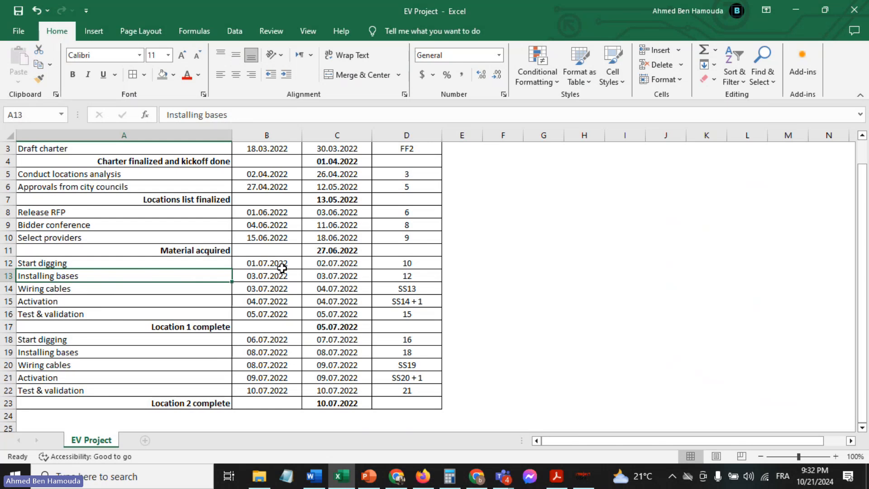
left_click(163, 262)
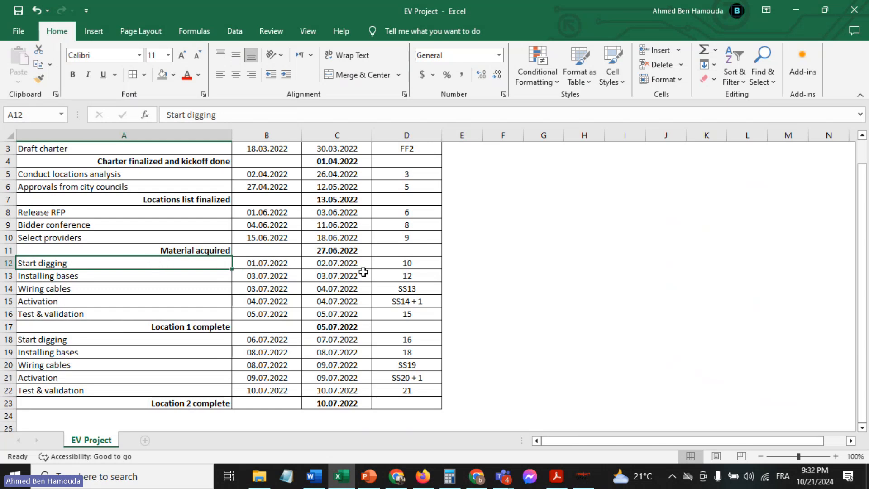
left_click(582, 475)
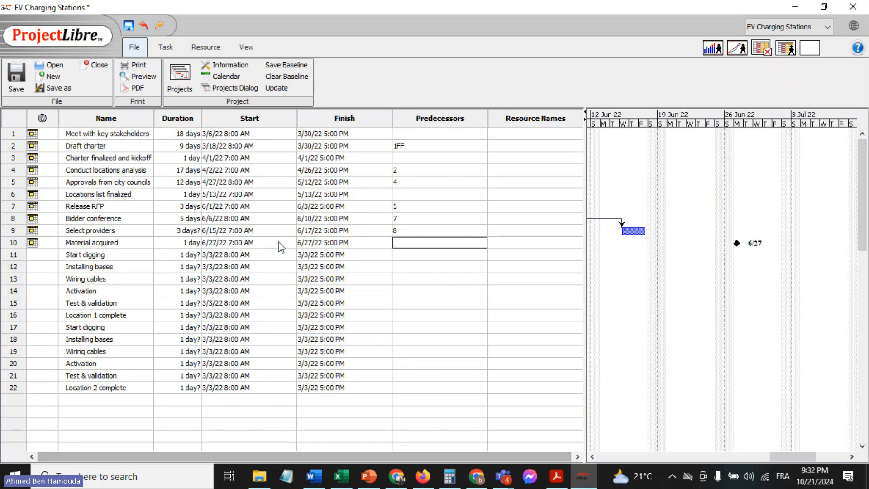
Set the first "Start digging" task's duration to 2 days and its start date to July 1, 2022
double_click(189, 255)
type("2")
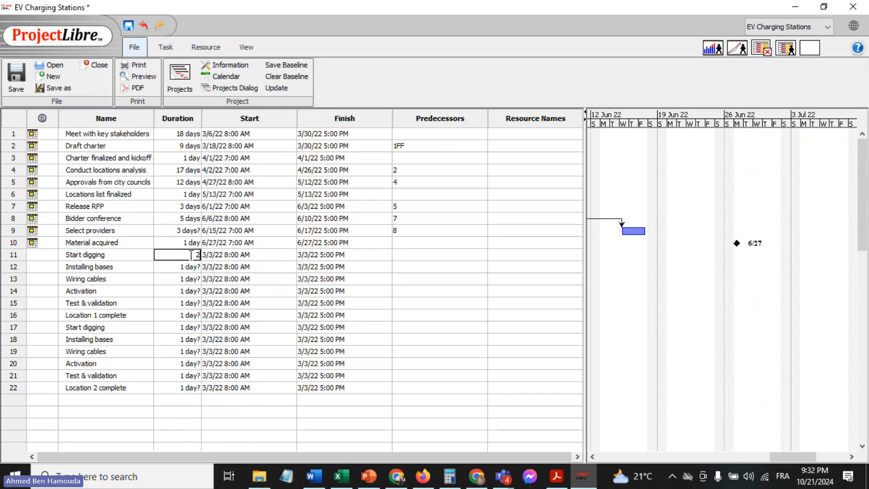
left_click(200, 255)
left_click(213, 255)
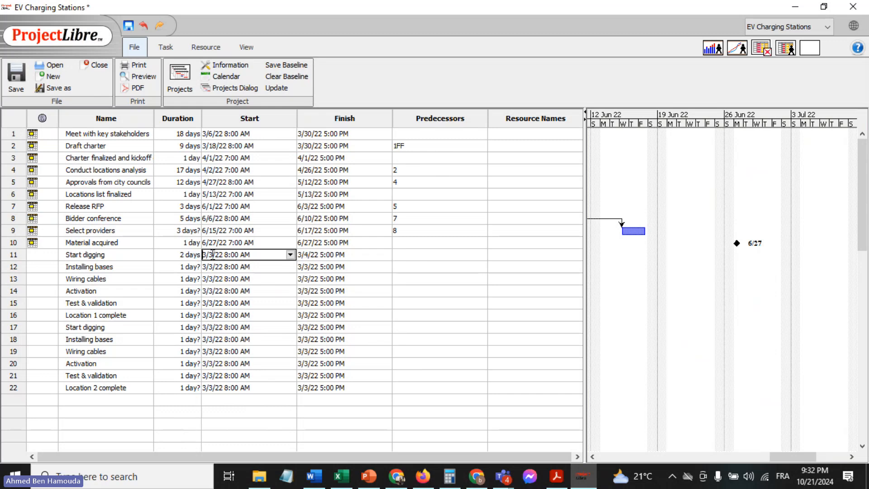
left_click(290, 256)
left_click(267, 269)
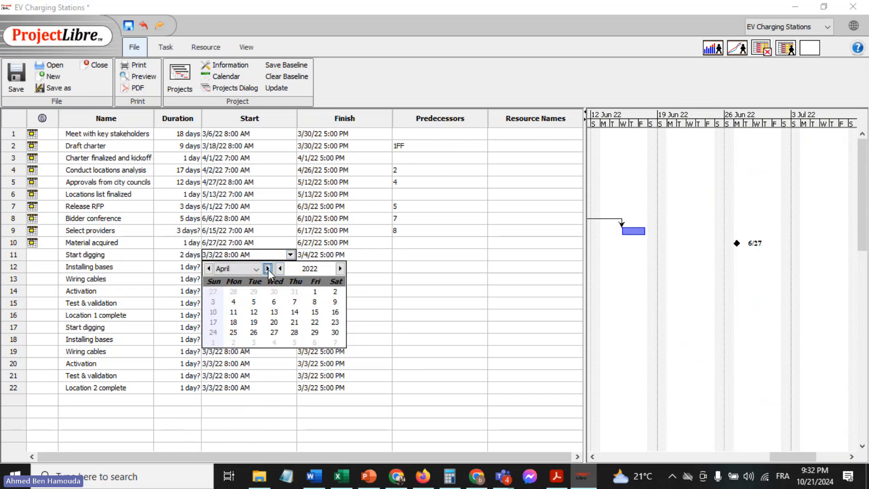
left_click(268, 269)
left_click(268, 268)
left_click(267, 268)
left_click(314, 291)
left_click(470, 243)
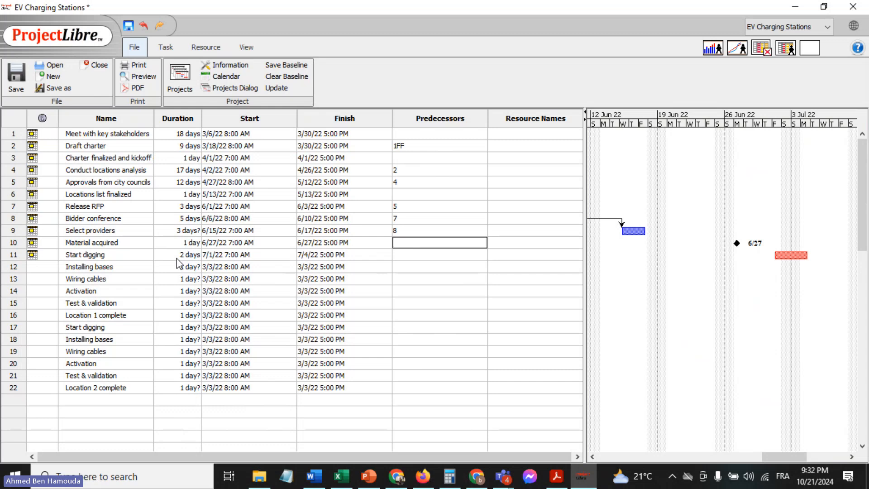
Inspect the constraints of the first "Start digging" task, and try to set its finish date to July 2, 2022 in the task table
double_click(207, 256)
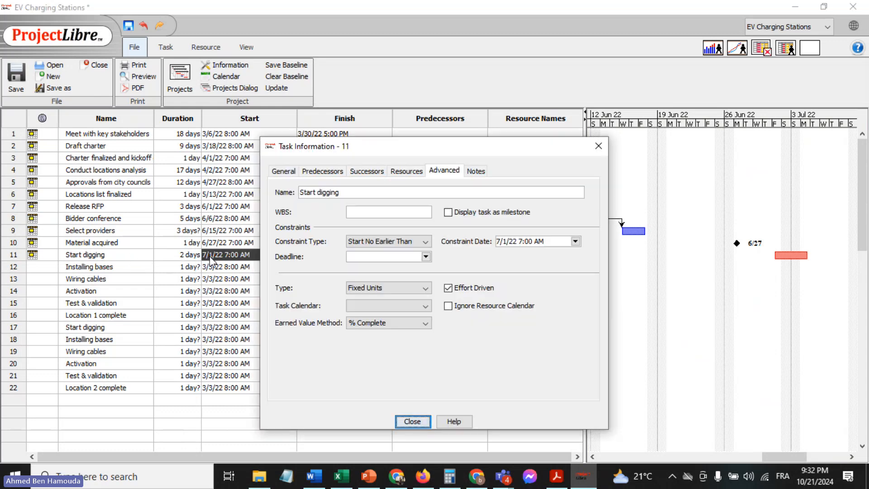
left_click(599, 148)
double_click(186, 255)
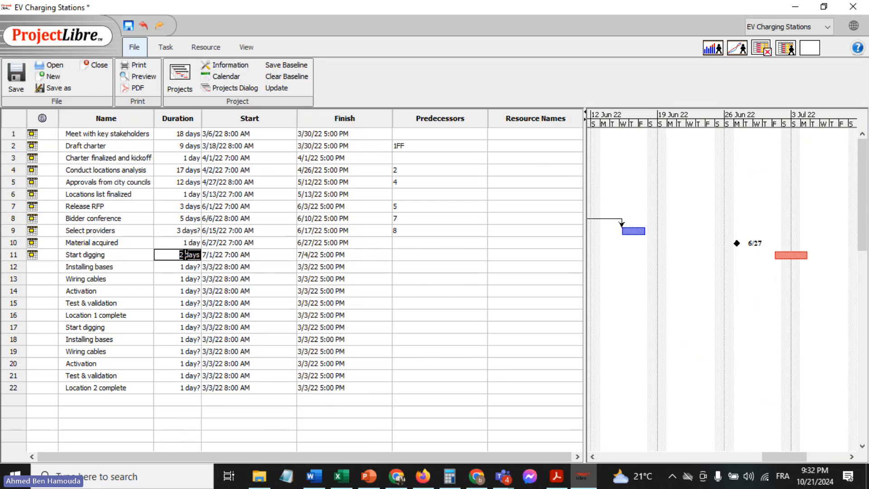
double_click(319, 256)
left_click(386, 255)
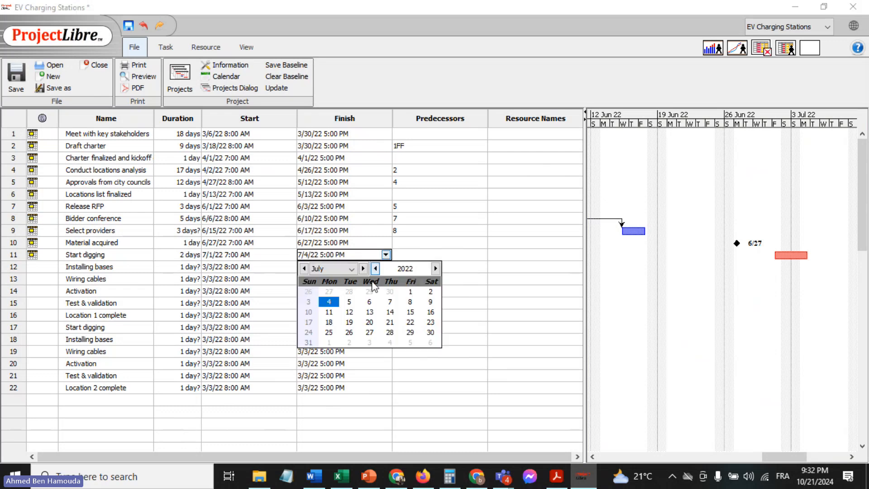
left_click(430, 292)
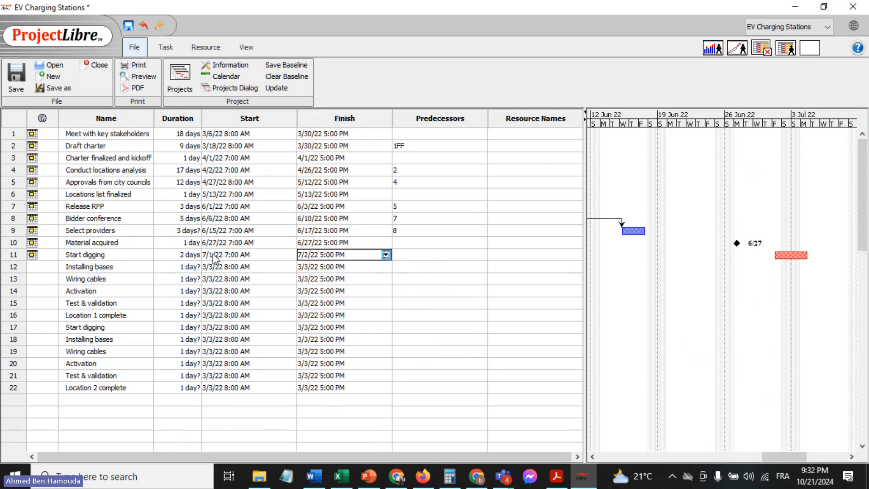
left_click(442, 267)
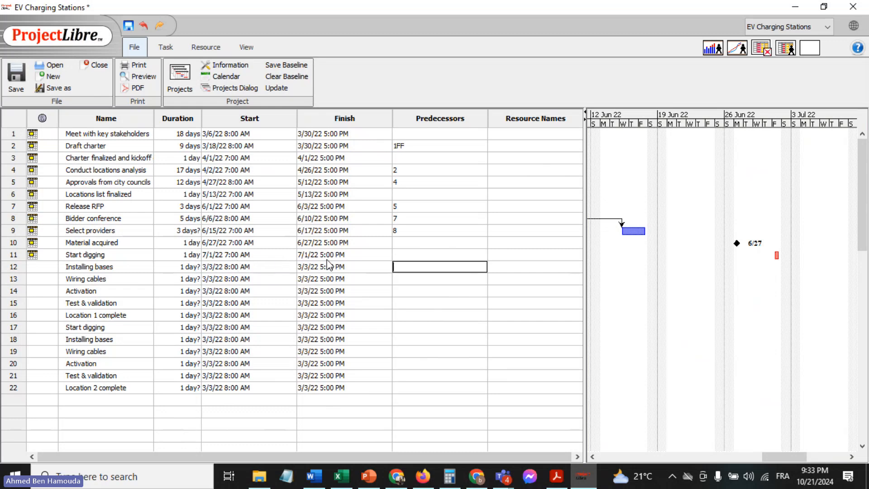
Try again to set the first "Start digging" task's finish date to July 2, 2022 directly in the task table
left_click(307, 256)
left_click(386, 254)
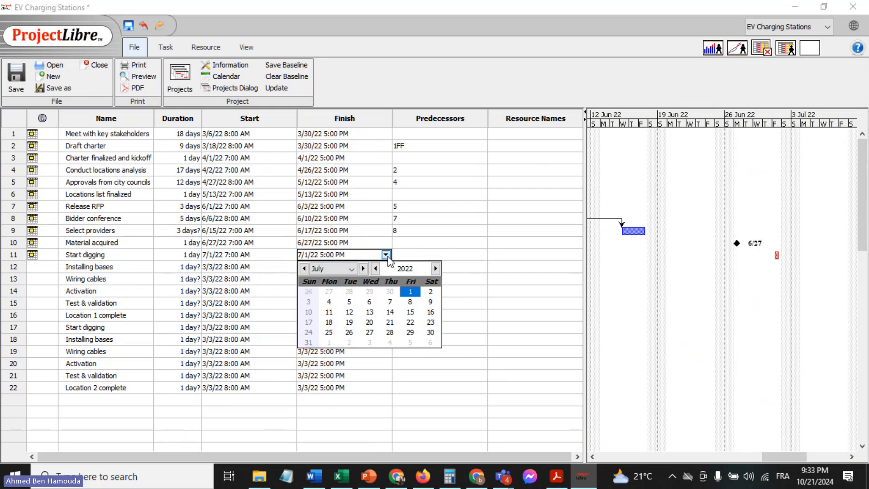
left_click(431, 292)
left_click(449, 268)
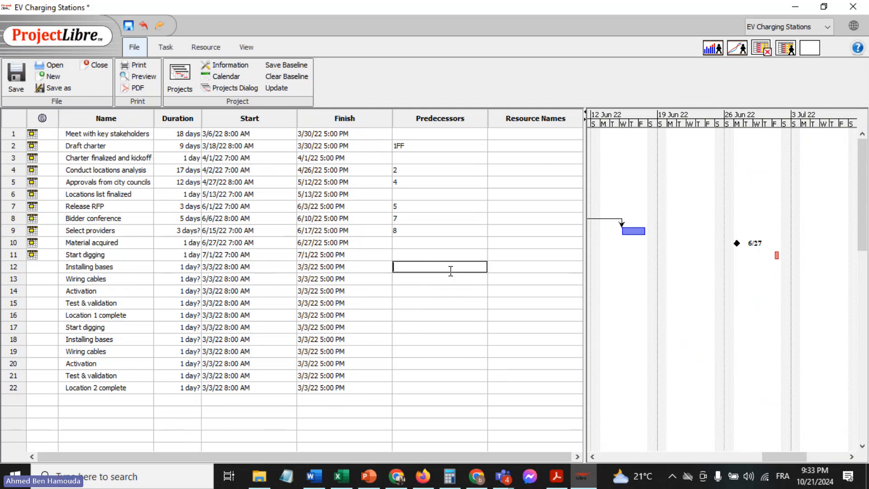
left_click(180, 255)
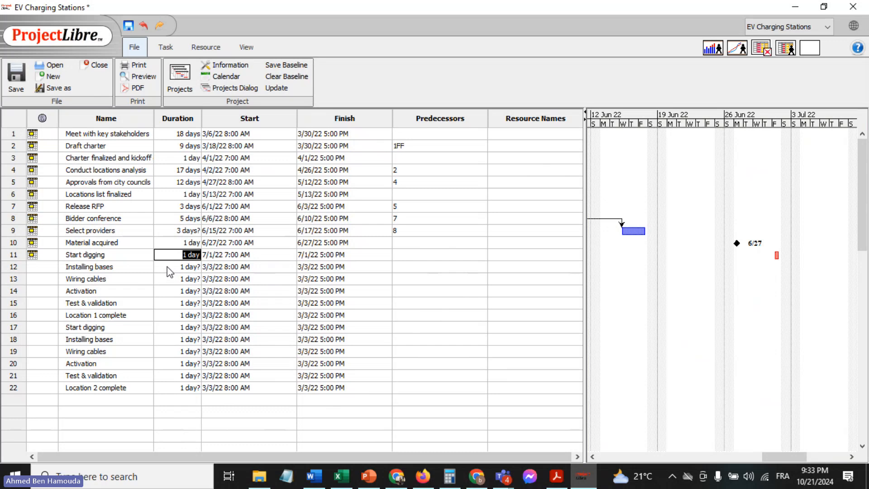
left_click(169, 267)
Try to set the first "Start digging" task's finish date to July 2, 2022 through its general task information
double_click(183, 254)
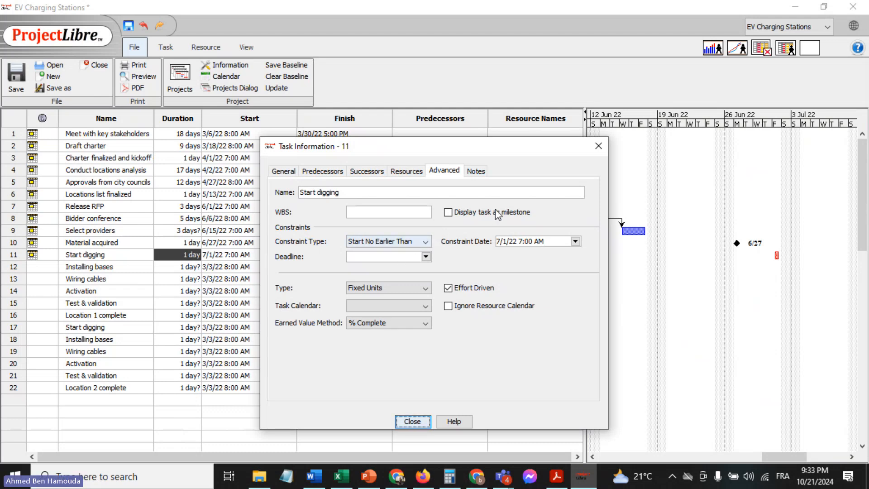
left_click(283, 172)
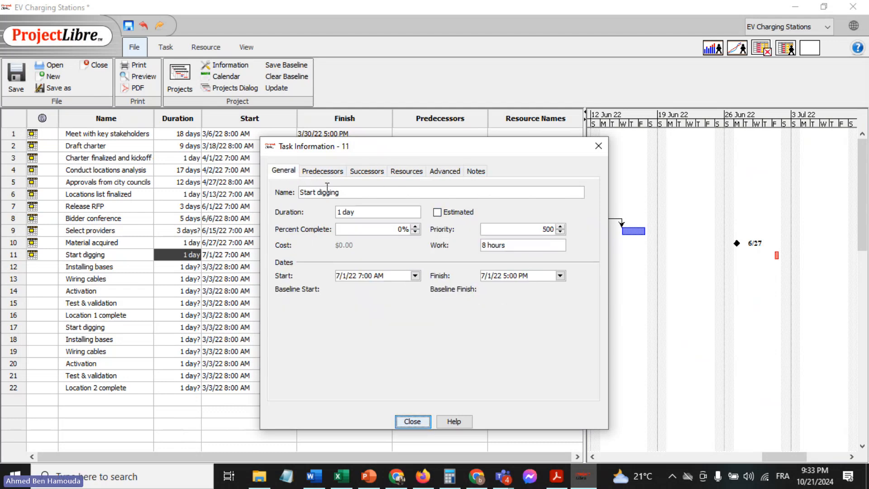
left_click(560, 275)
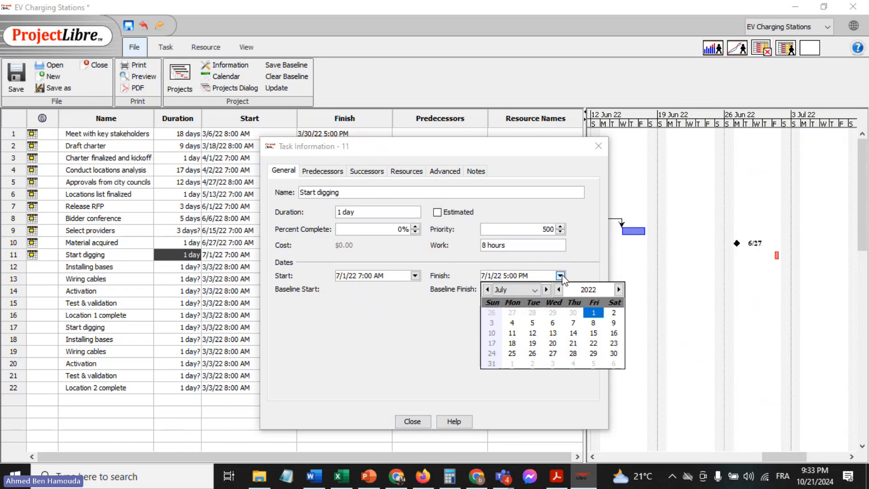
left_click(617, 316)
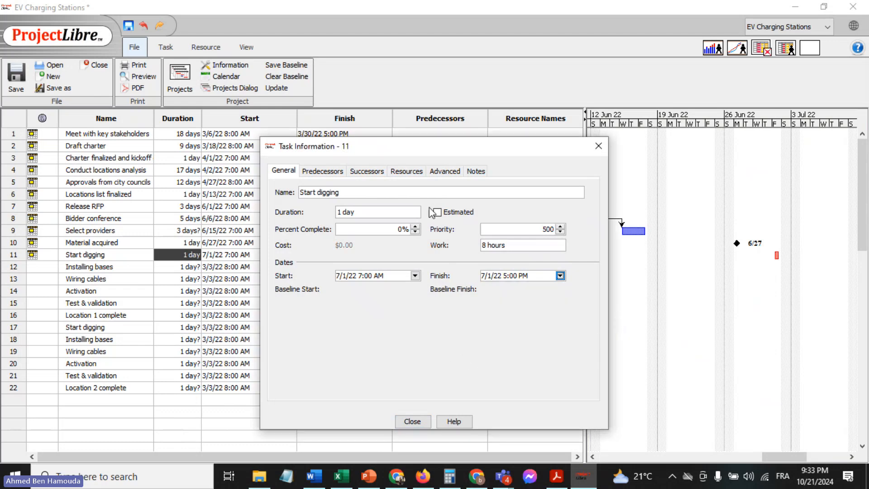
left_click(412, 422)
double_click(442, 242)
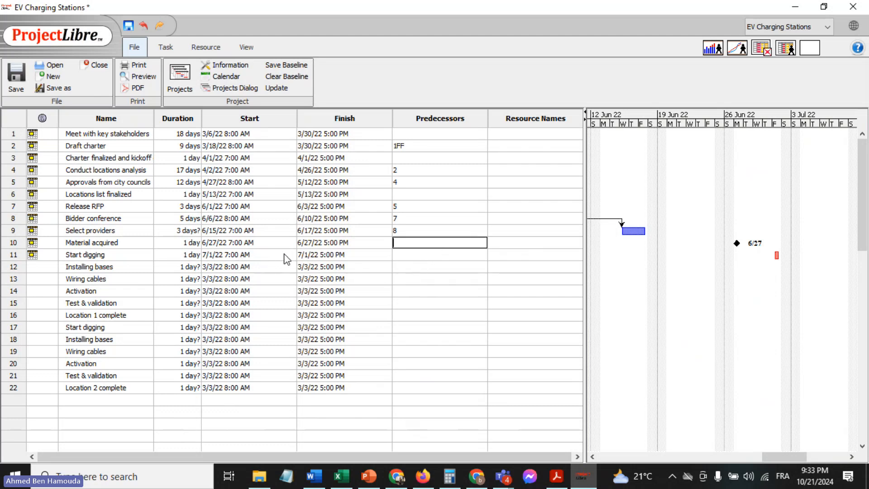
Check the duration in the first "Start digging" task's information, and retry a finish date of July 2, 2022 there
double_click(191, 255)
double_click(191, 255)
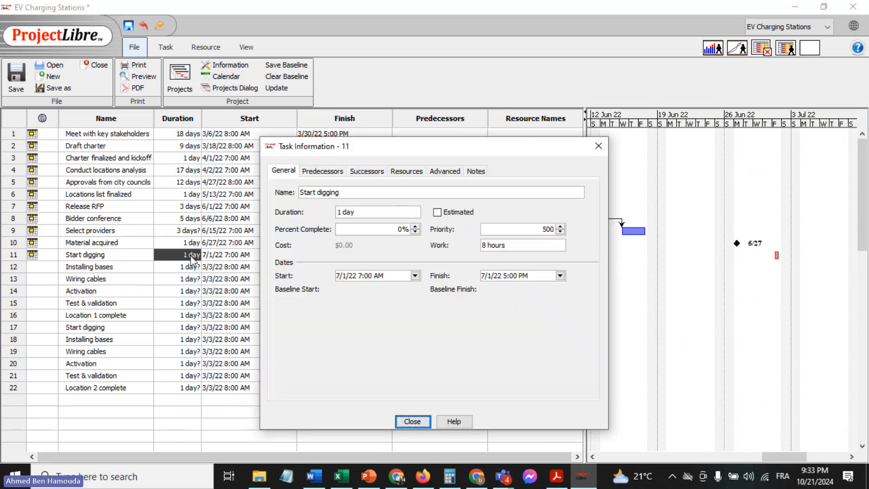
left_click(363, 211)
left_click(415, 422)
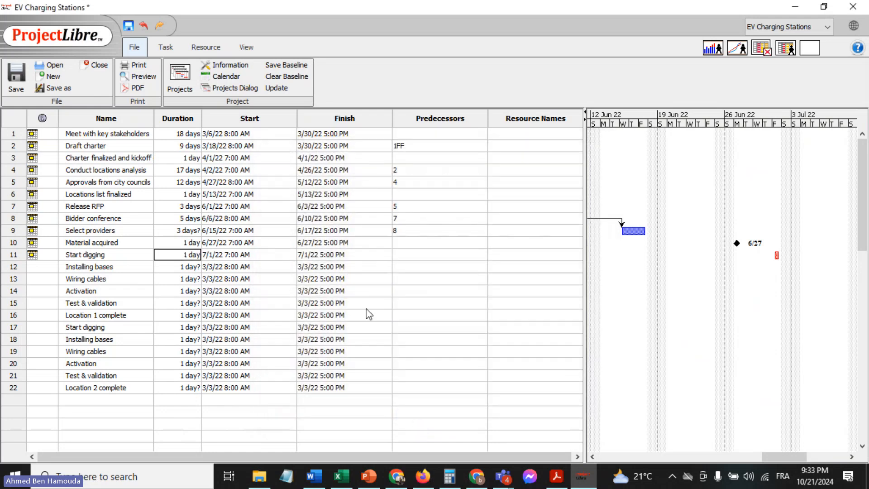
left_click(307, 256)
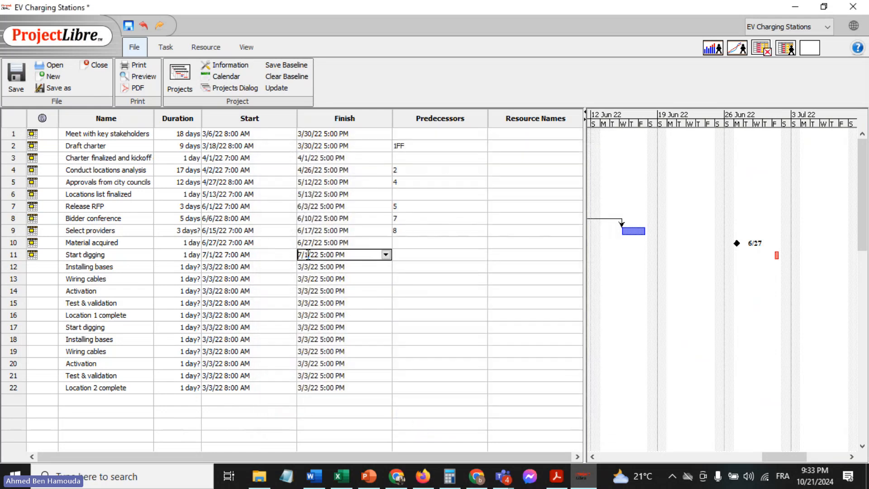
double_click(307, 254)
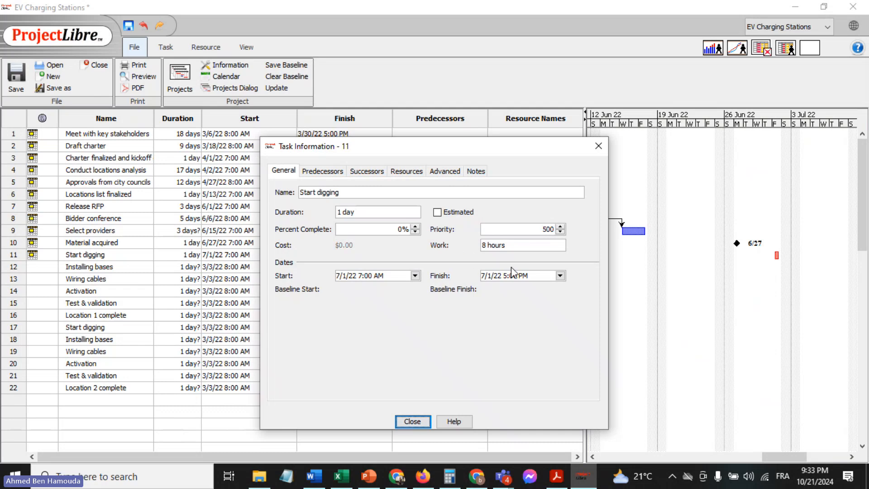
left_click(560, 275)
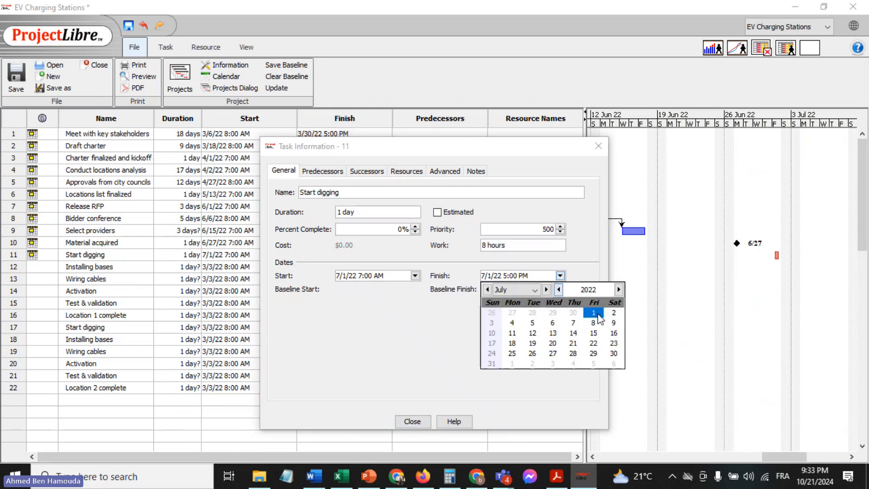
left_click(614, 314)
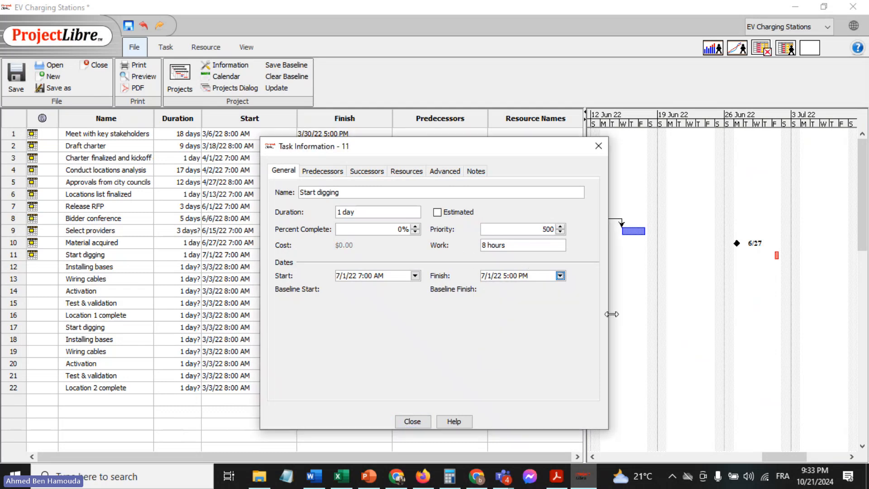
left_click(560, 276)
left_click(613, 311)
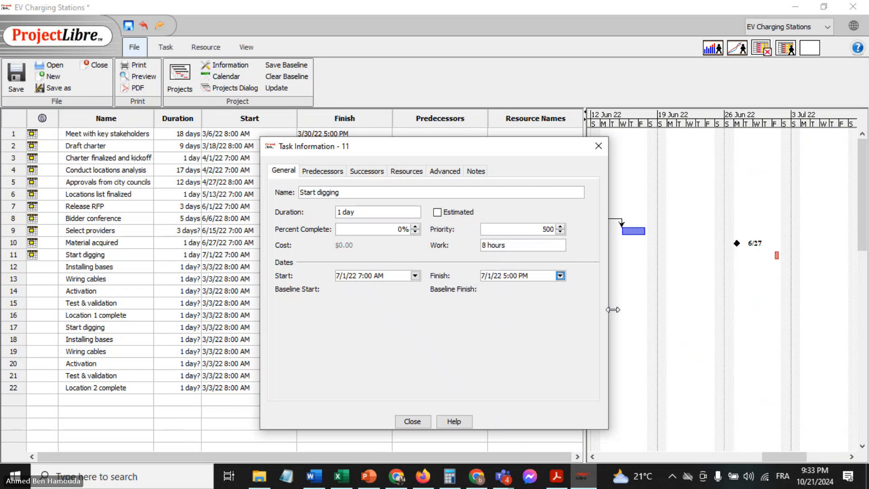
left_click(412, 421)
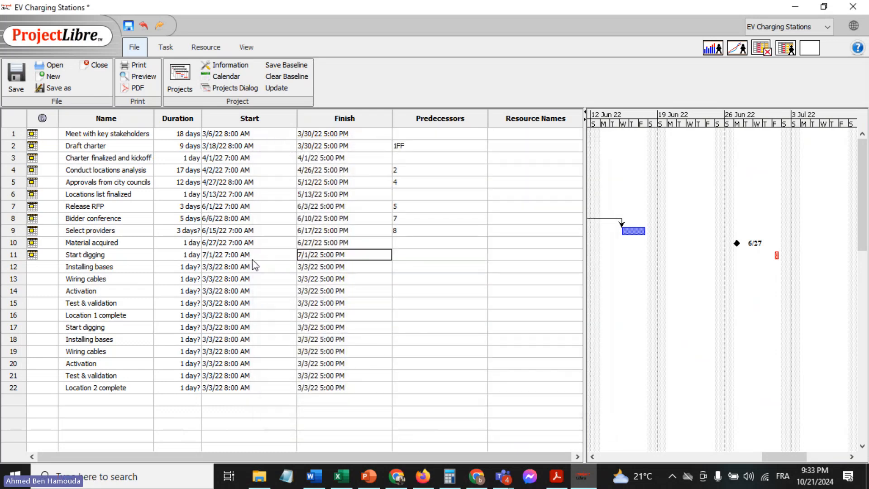
Undo the recent duration, start and finish changes of the first "Start digging" task
left_click(144, 28)
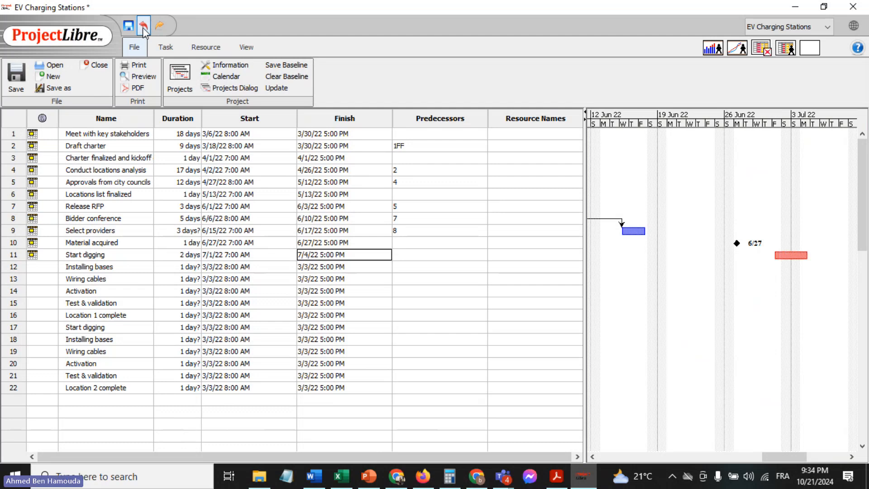
left_click(143, 28)
left_click(144, 28)
Set the start date of the first "Start digging" task to July 1, 2022
double_click(214, 254)
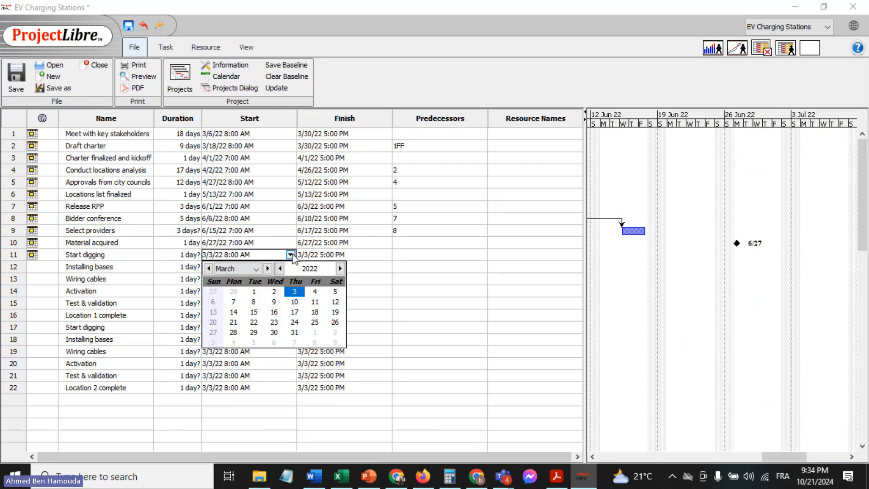
left_click(268, 269)
left_click(268, 268)
left_click(268, 269)
left_click(267, 269)
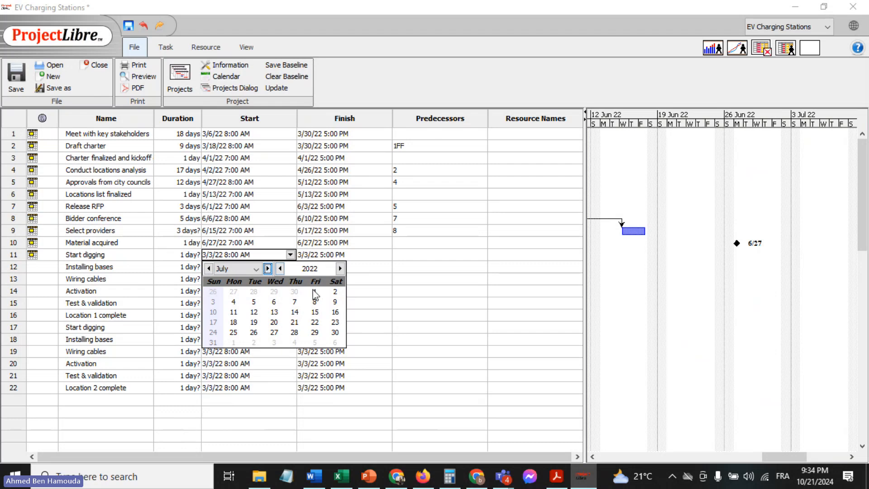
left_click(315, 295)
Try to set the finish date of the first "Start digging" task to July 2, 2022, and recheck its dates in the Excel sheet
left_click(324, 254)
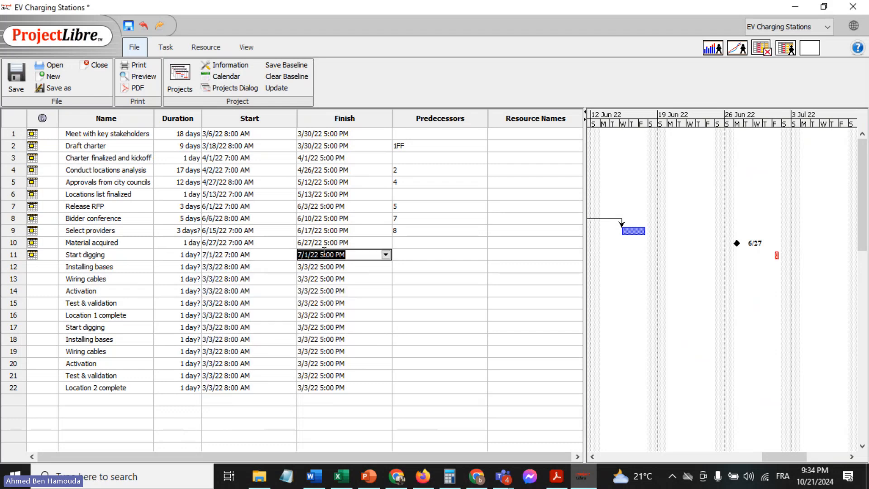
left_click(386, 254)
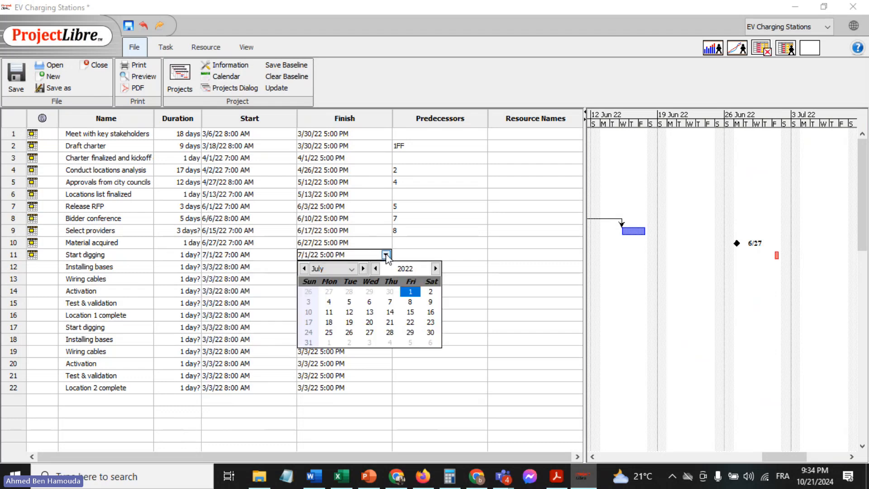
left_click(430, 293)
left_click(456, 280)
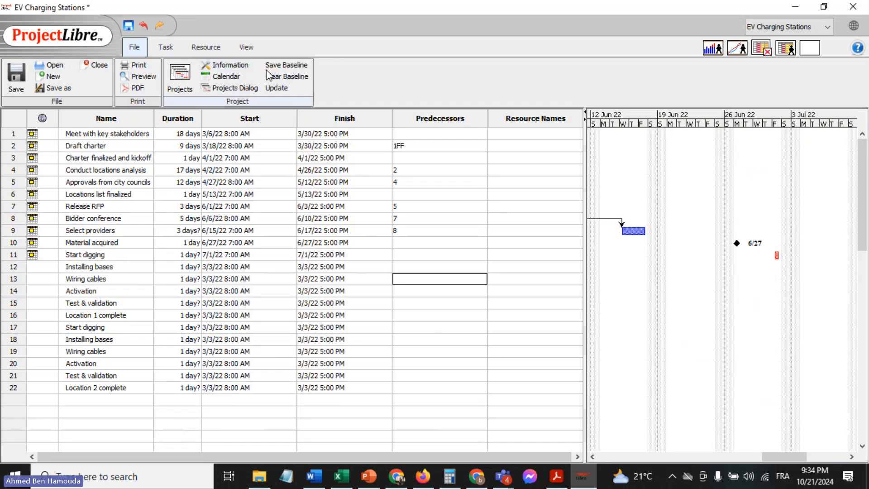
left_click(341, 476)
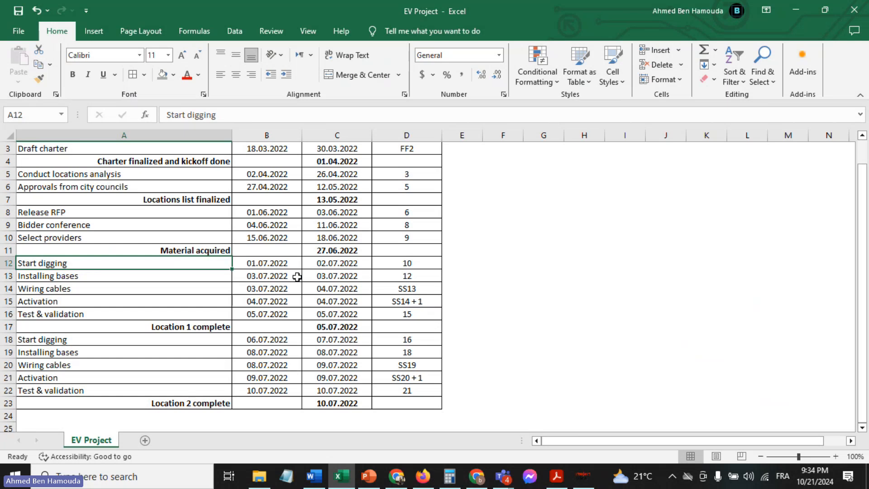
Return to ProjectLibre and enter 9 as the predecessor of the first "Start digging" task
left_click(584, 479)
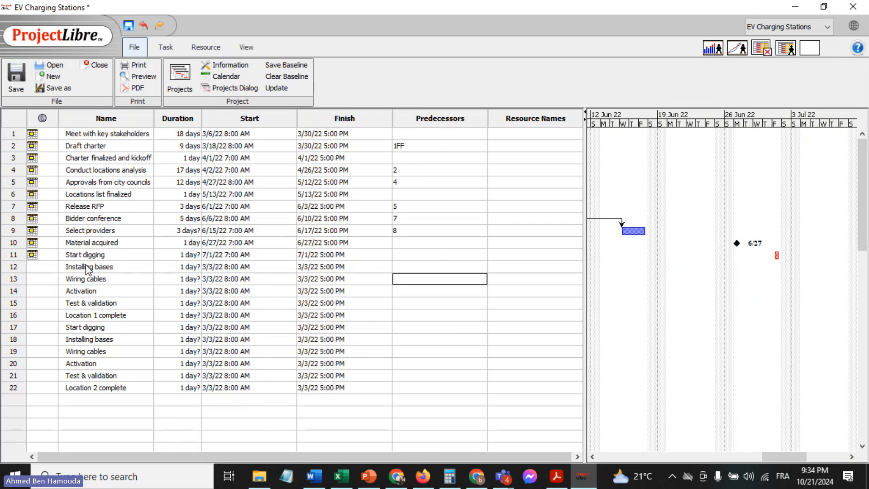
left_click(430, 255)
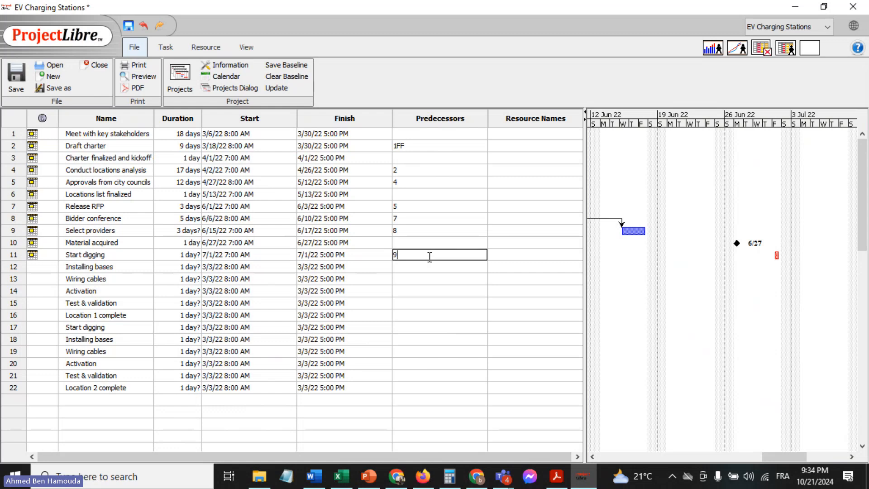
key("Return")
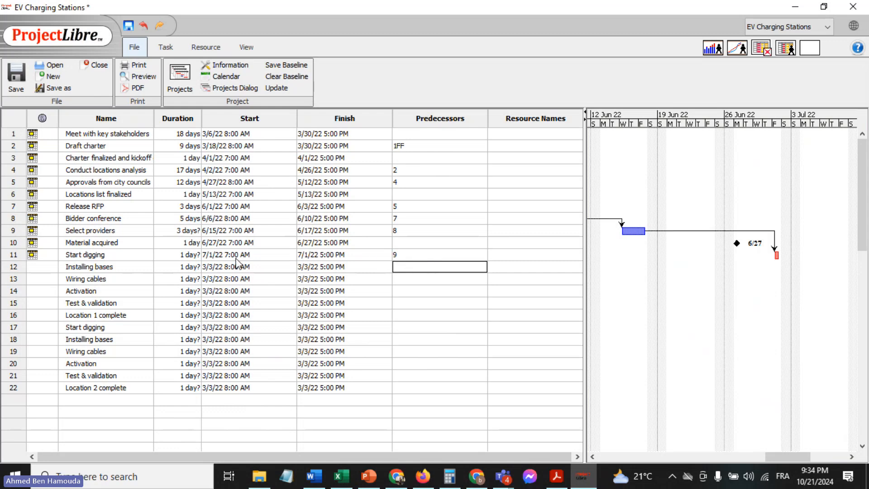
Set the first "Installing bases" task to start on July 4, 2022 with a duration of 1 day
double_click(130, 269)
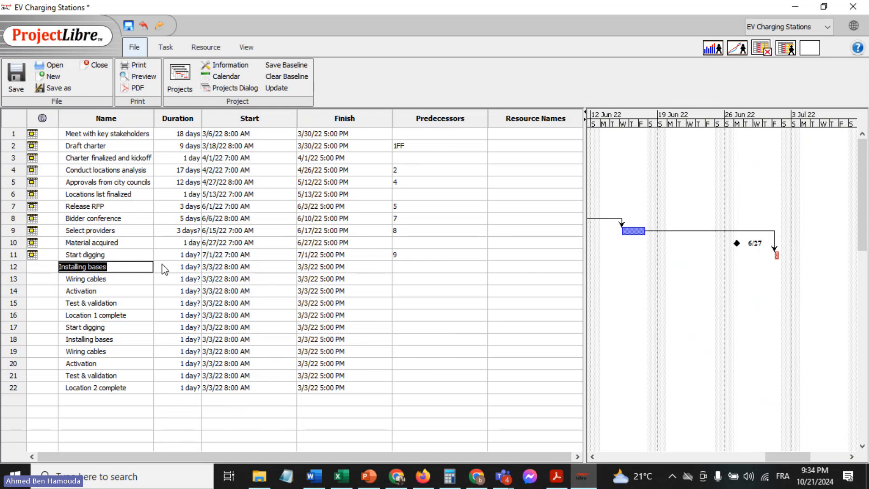
double_click(215, 269)
left_click(291, 268)
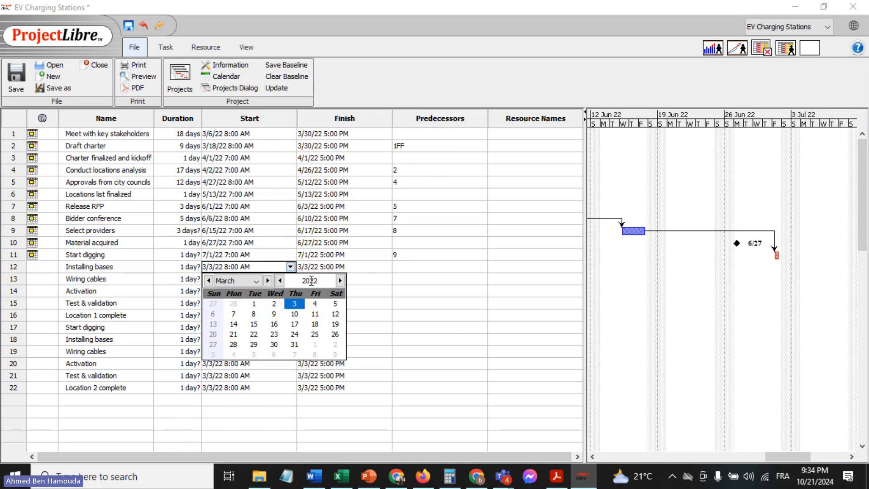
left_click(268, 281)
left_click(268, 281)
left_click(268, 280)
left_click(267, 281)
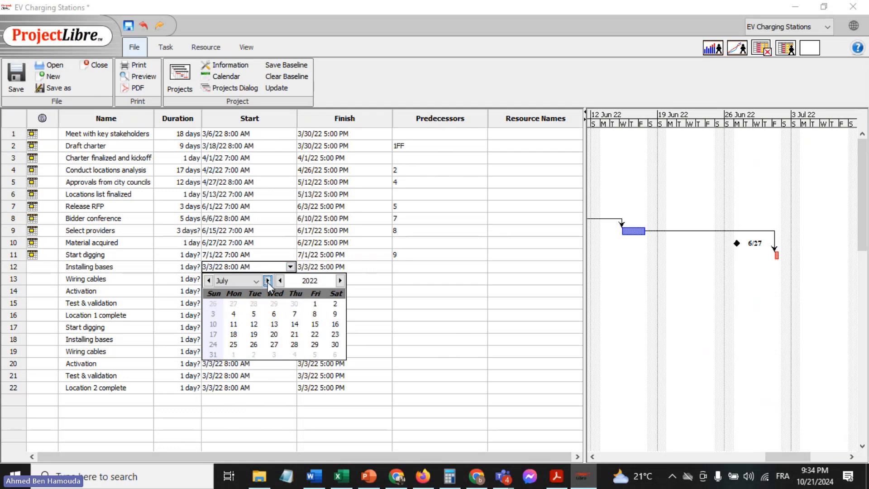
left_click(232, 315)
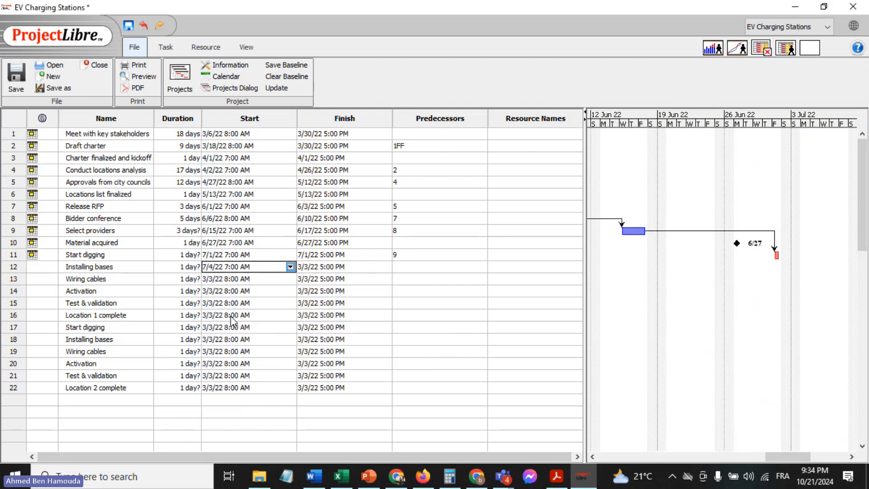
left_click(191, 277)
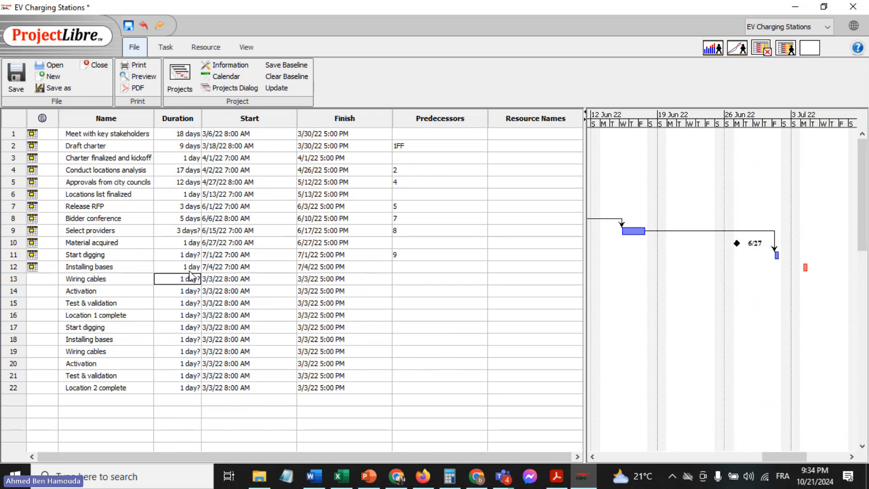
Check the Excel sheet, and enter 11 as the predecessor of the first "Installing bases" task in ProjectLibre
left_click(342, 476)
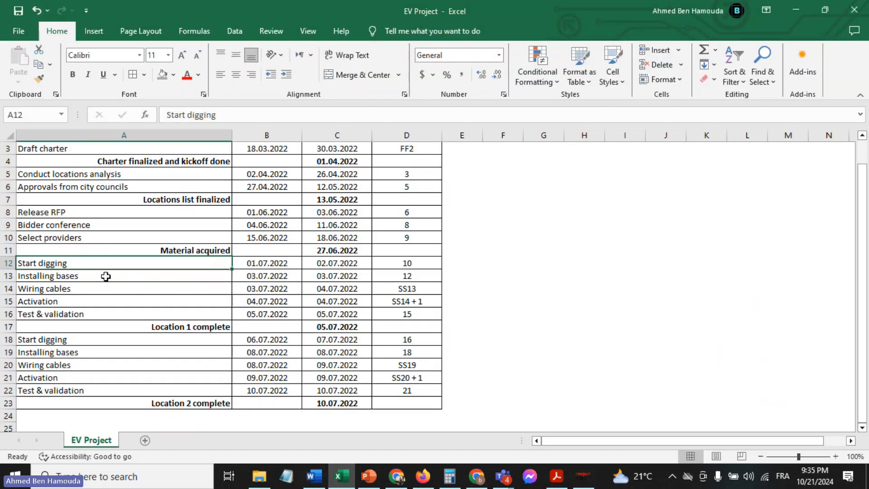
left_click(90, 289)
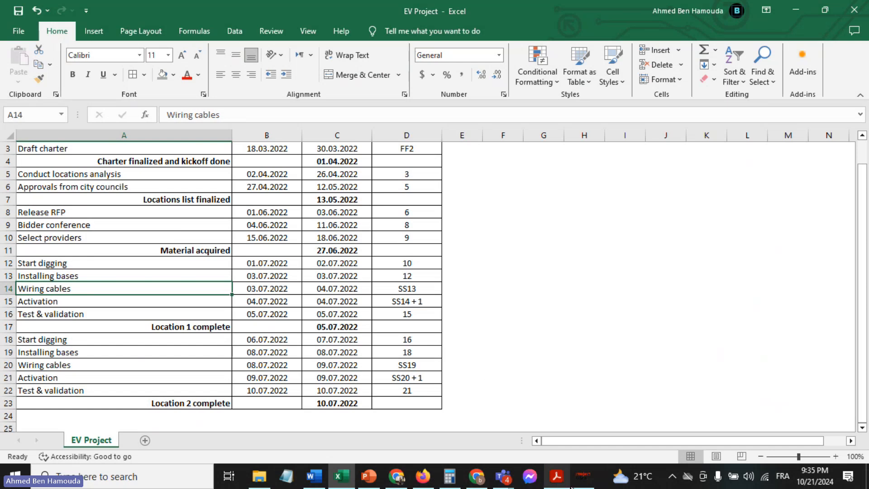
left_click(583, 476)
left_click(406, 279)
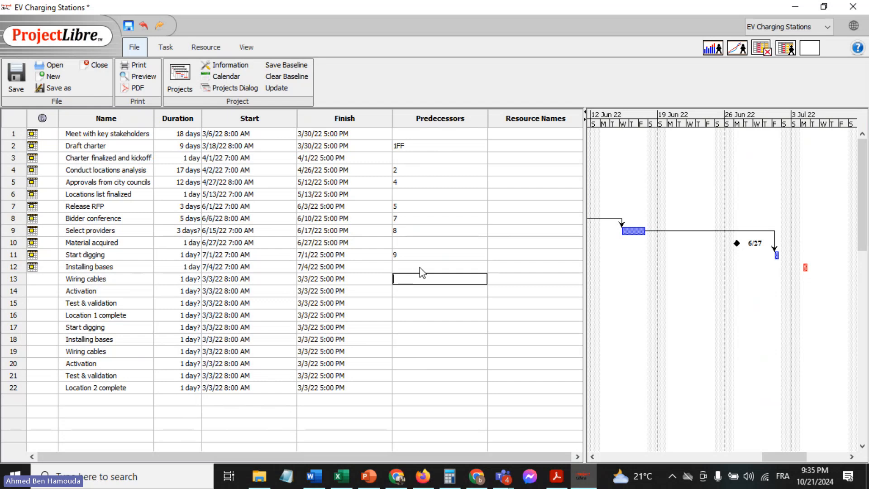
left_click(418, 266)
type("11")
key("Return")
Check the first "Wiring cables" row in the Excel sheet, and set that task's start date to July 4, 2022 in ProjectLibre
left_click(341, 476)
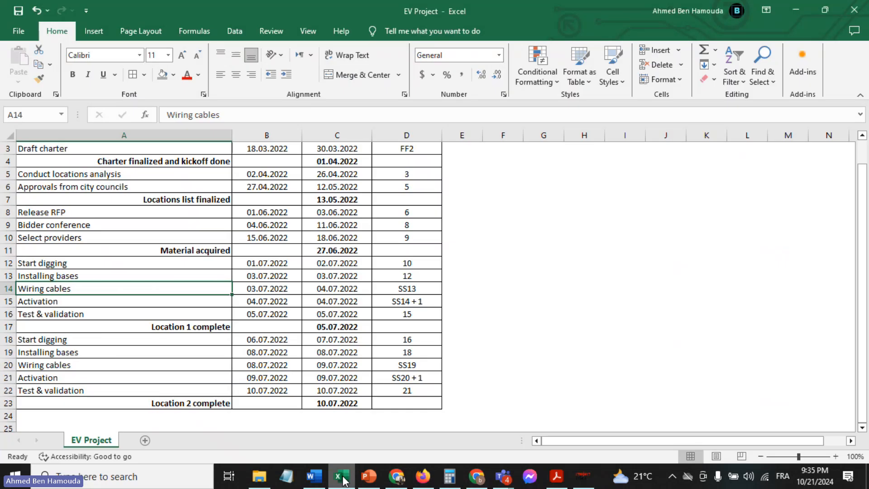
left_click(8, 288)
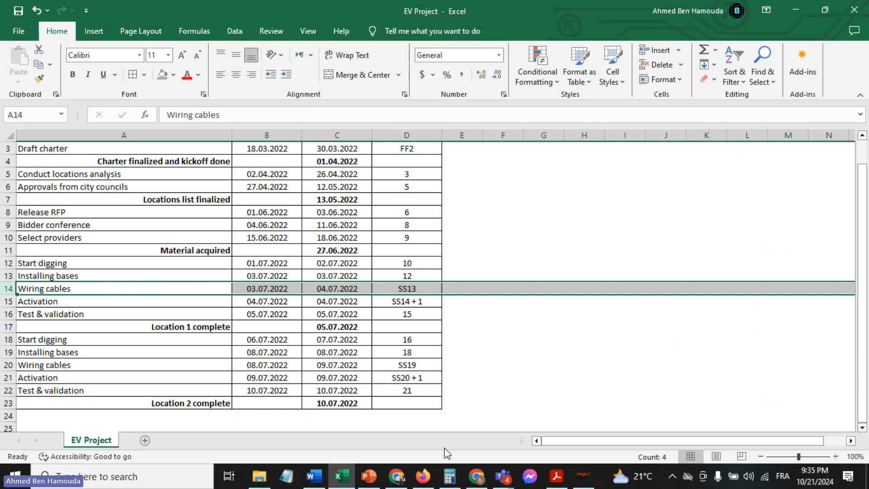
left_click(583, 477)
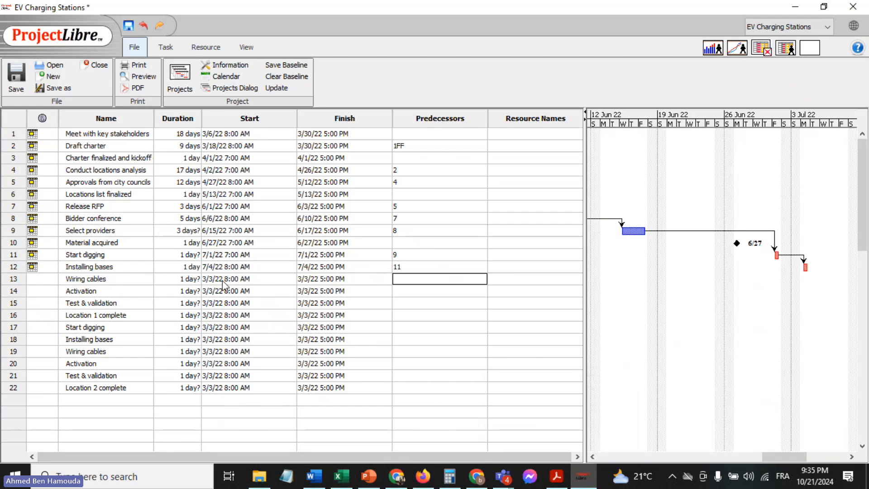
double_click(212, 279)
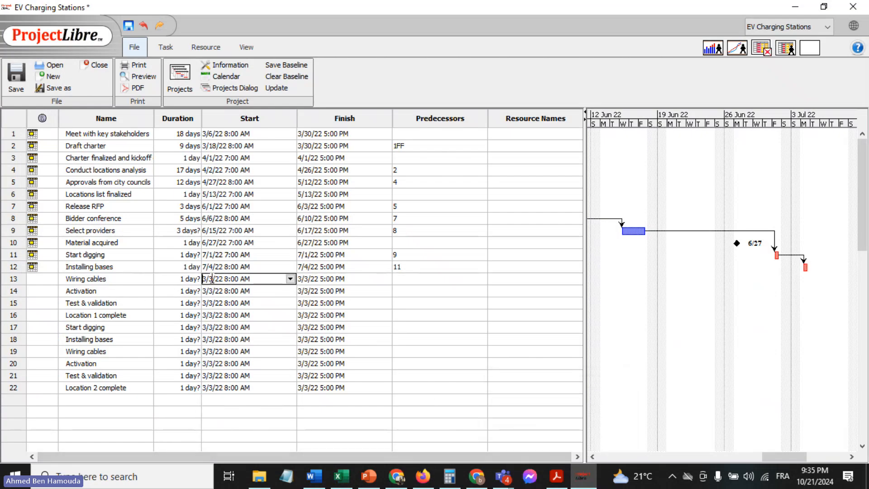
left_click(290, 279)
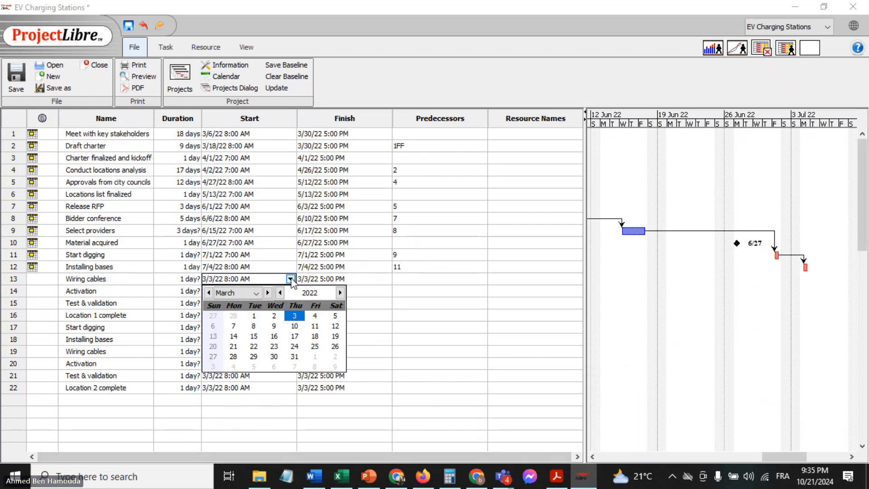
left_click(267, 293)
left_click(267, 293)
left_click(267, 293)
left_click(267, 292)
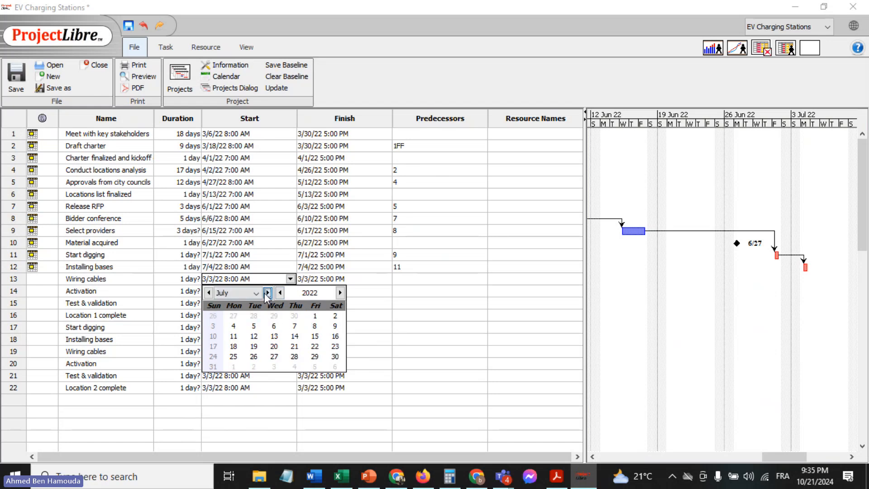
left_click(235, 326)
Review the advanced settings and predecessors of the first "Wiring cables" task, and enter 12 as its predecessor
double_click(133, 275)
double_click(132, 275)
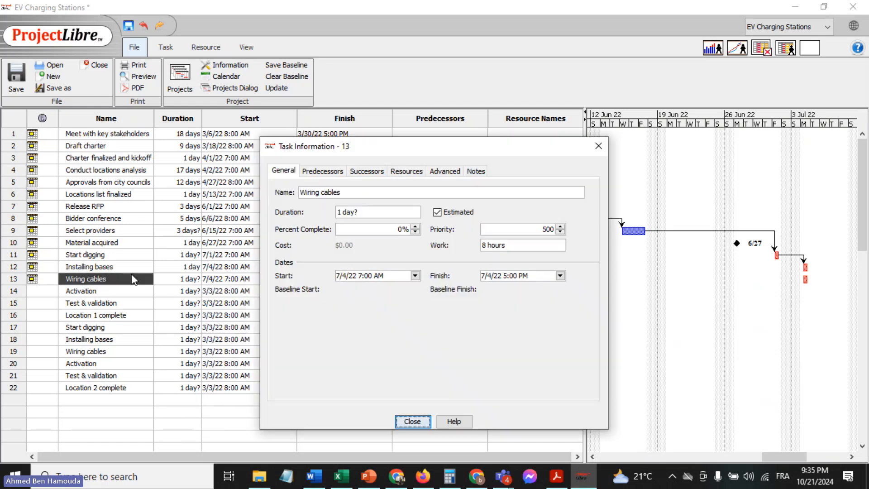
left_click(443, 175)
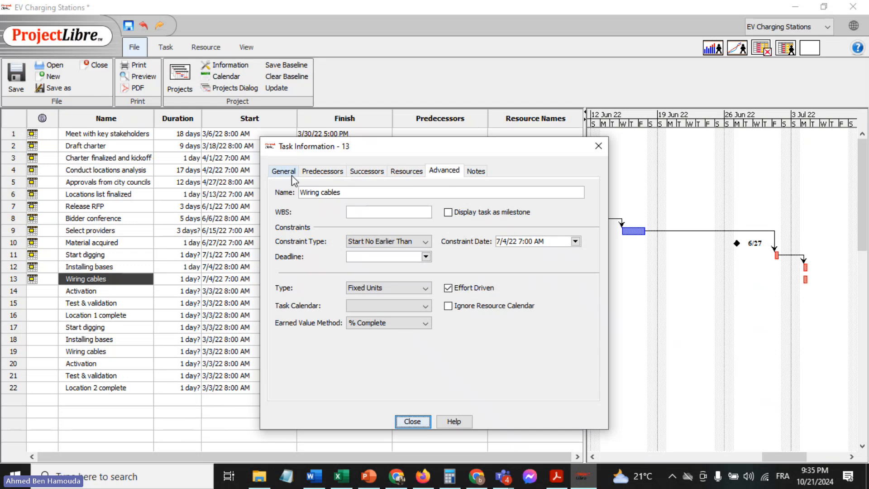
left_click(316, 172)
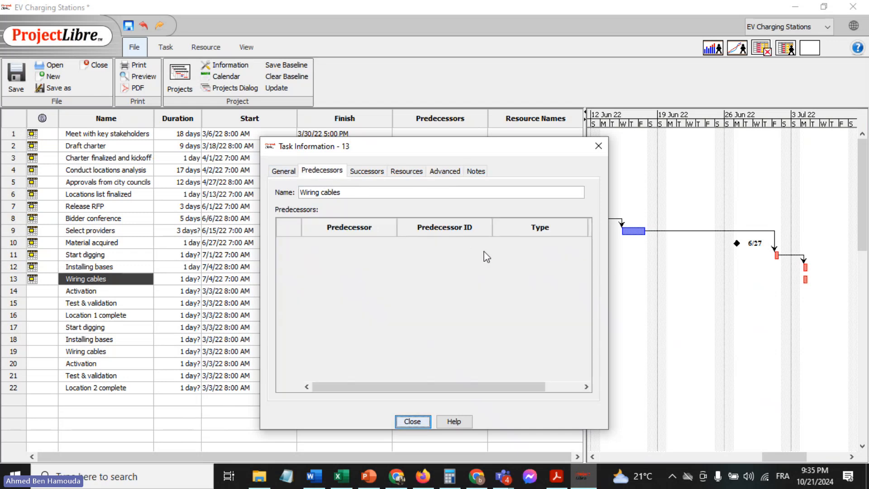
left_click(412, 422)
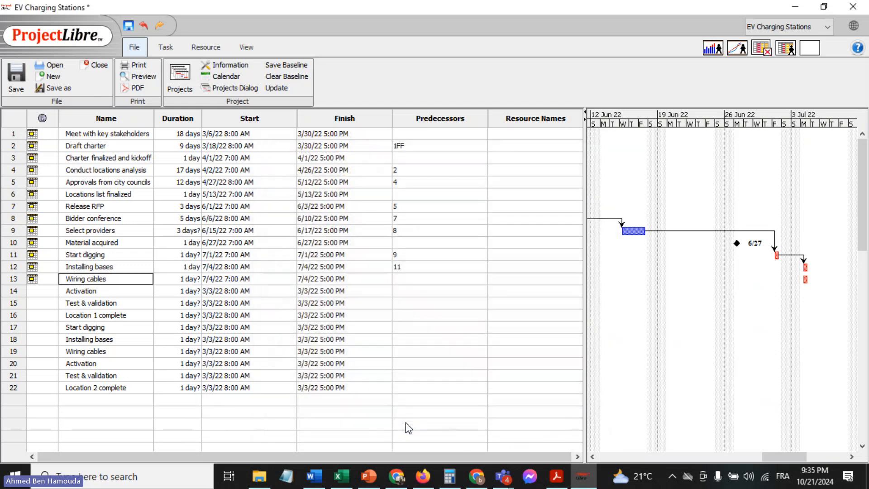
left_click(403, 279)
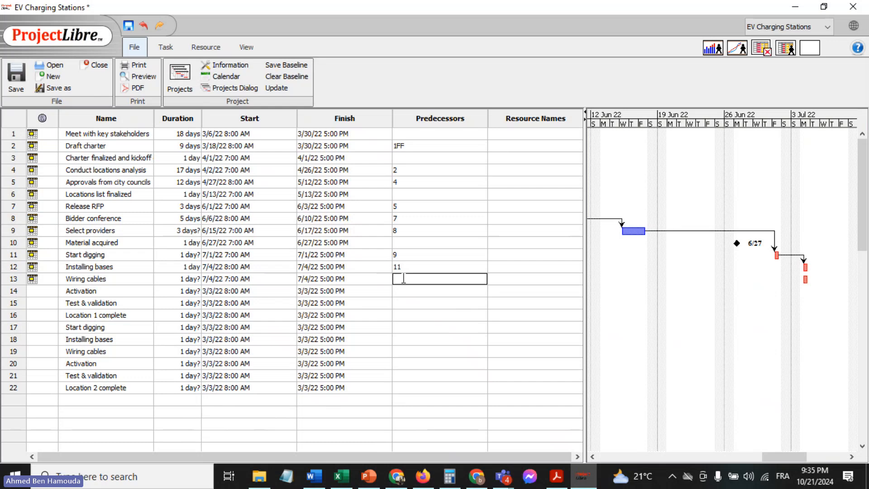
type("12")
Change the link type between the first "Wiring cables" task and its predecessor "Installing bases" to SS
left_click(403, 278)
double_click(403, 278)
left_click(530, 243)
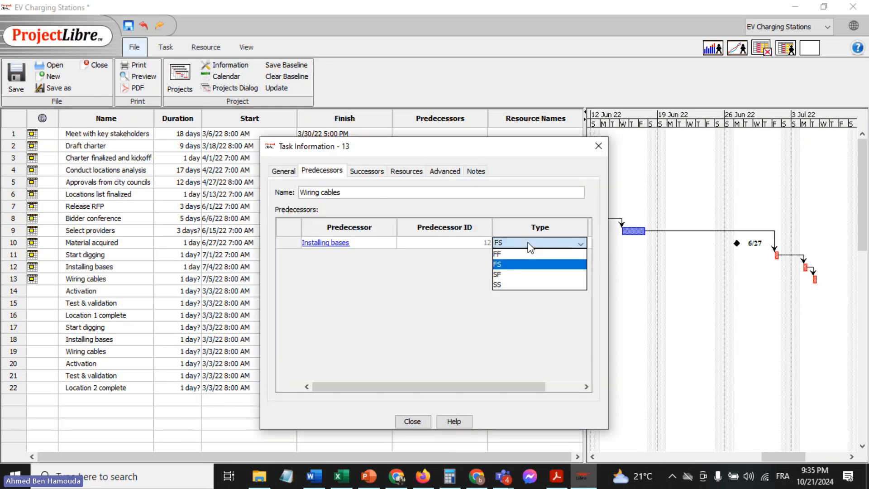
left_click(514, 285)
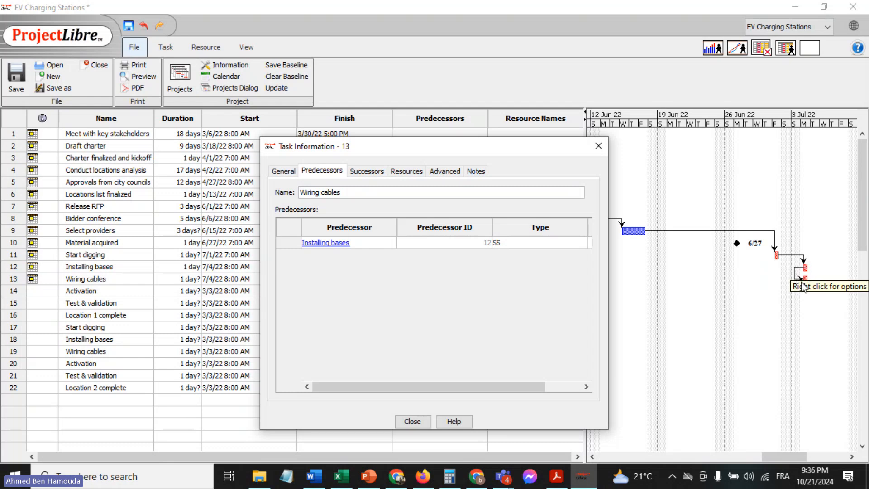
left_click(412, 422)
left_click(456, 307)
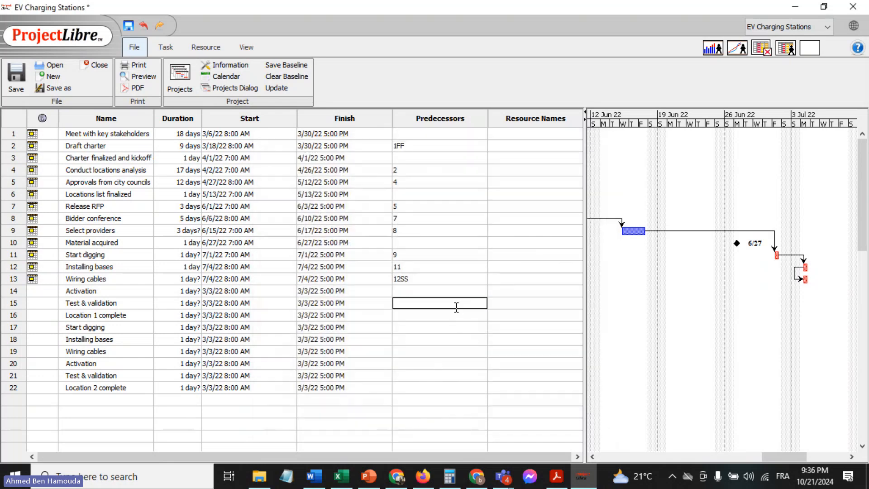
Check the first "Activation" row in the Excel sheet, and set that task's start date to July 5, 2022 in ProjectLibre
left_click(341, 476)
left_click(103, 301)
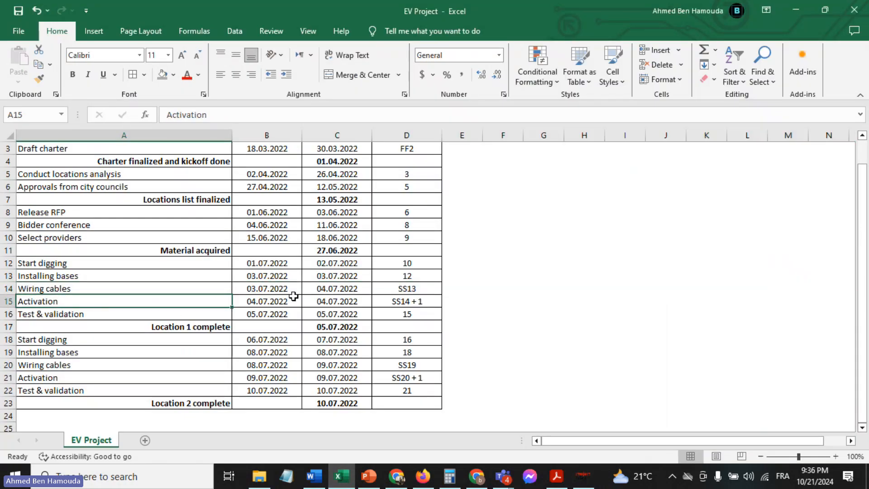
left_click(583, 476)
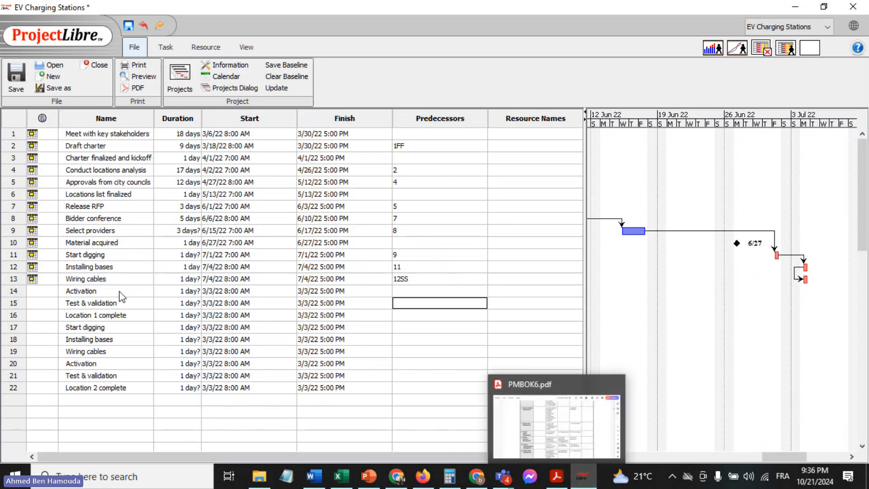
double_click(107, 291)
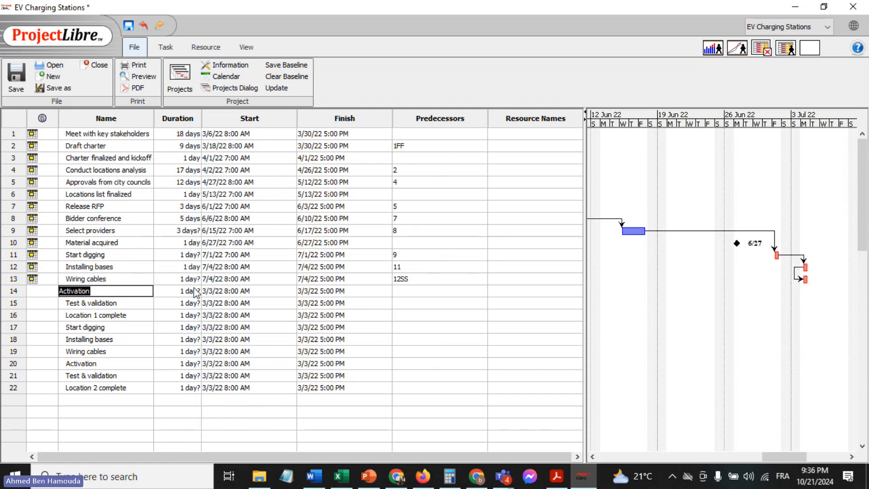
double_click(234, 297)
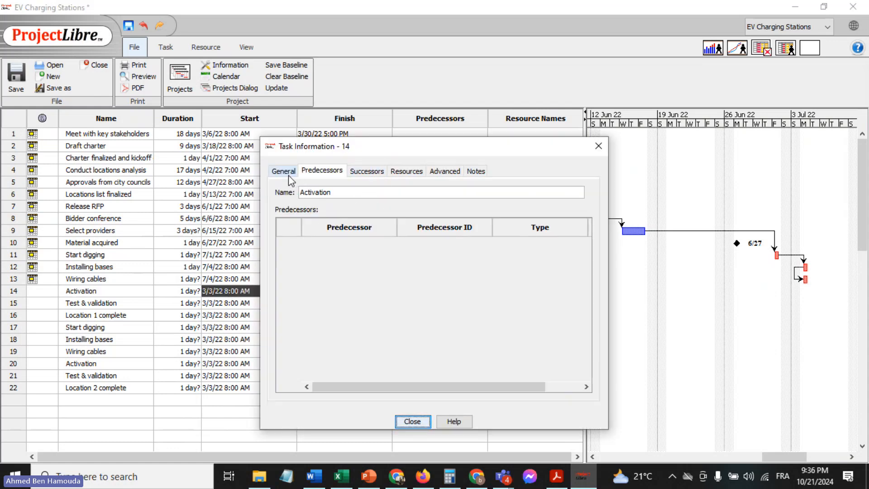
left_click(423, 422)
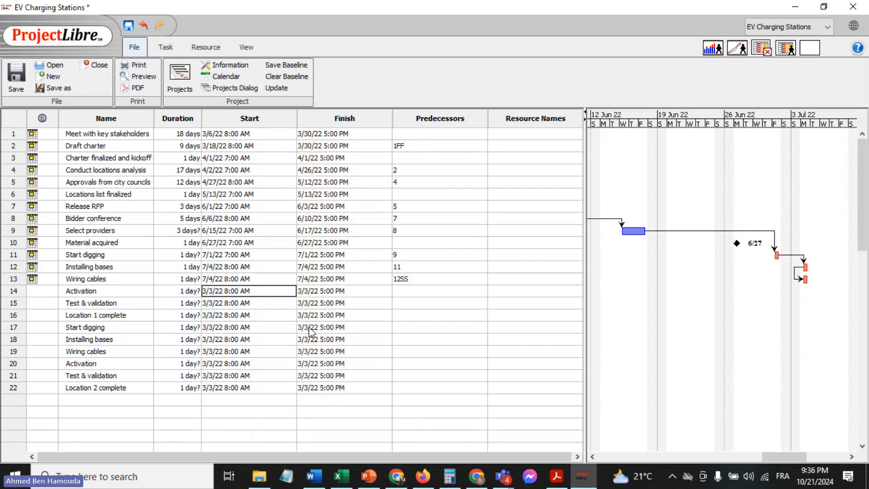
left_click(244, 290)
left_click(290, 290)
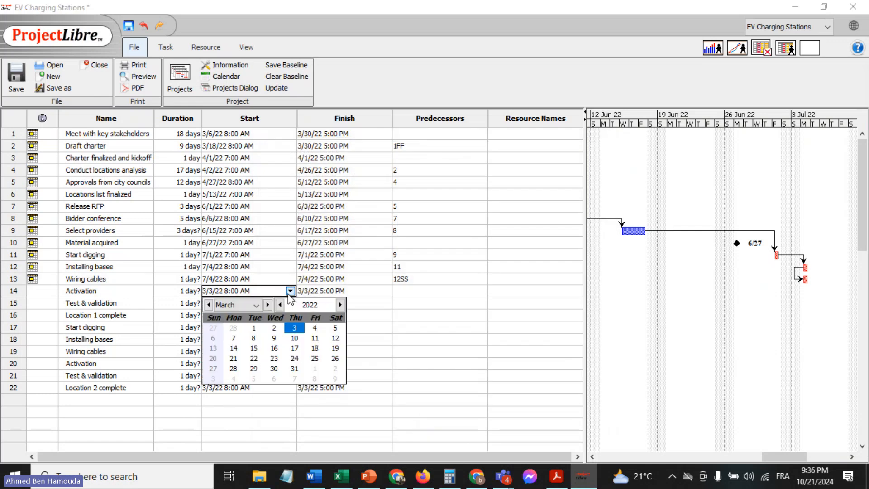
left_click(267, 305)
left_click(267, 306)
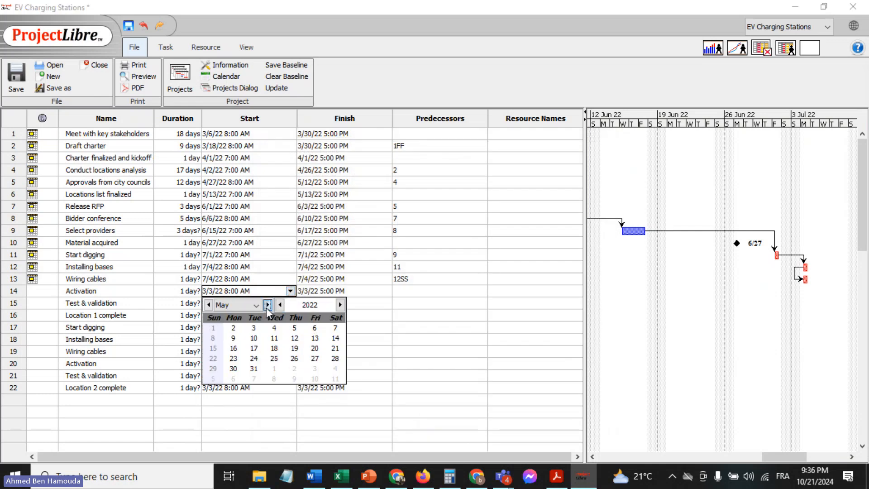
left_click(267, 305)
left_click(267, 305)
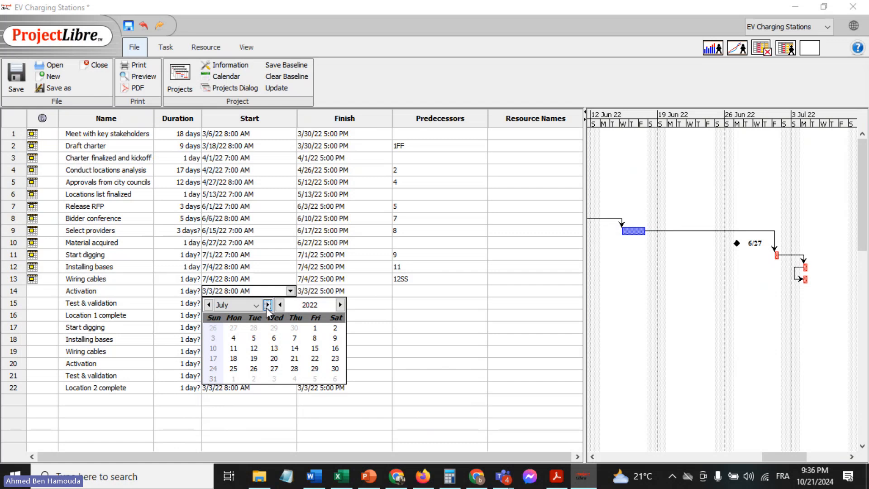
left_click(254, 339)
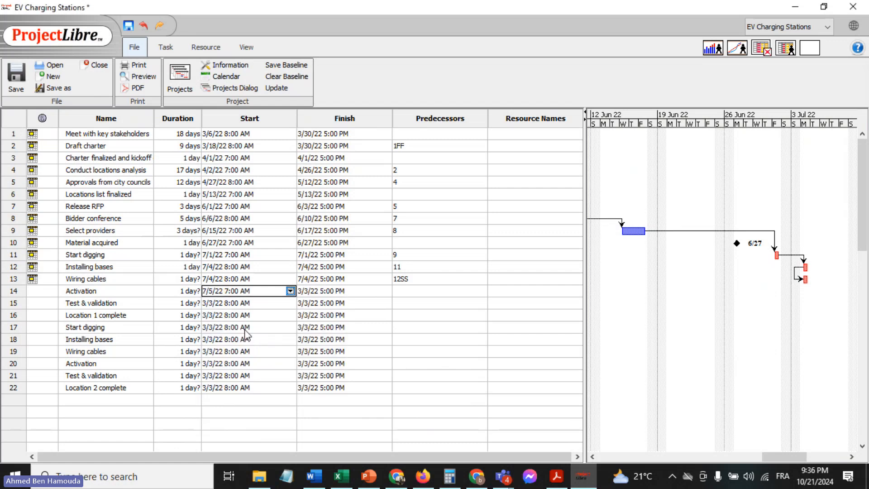
Set the duration of the first "Activation" task to 1 day
left_click(173, 295)
type("1")
key("Return")
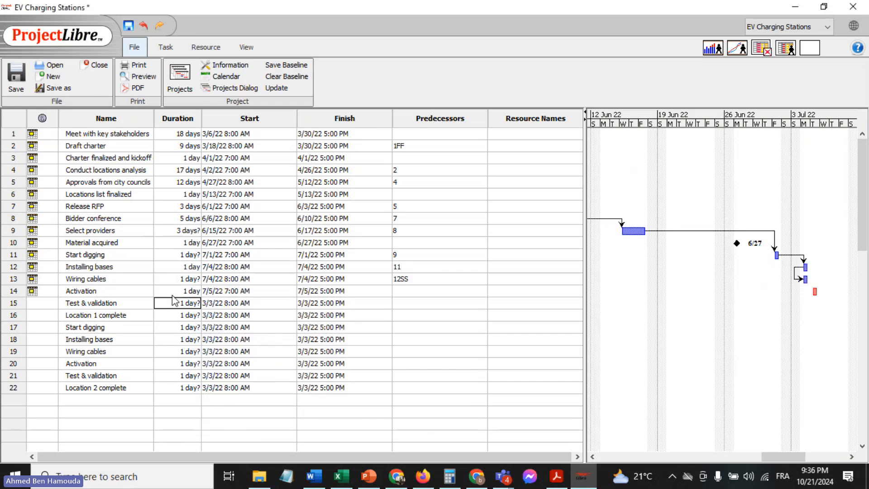
Check the first "Activation" row's precedence in the Excel sheet, and enter 13 as that task's predecessor in ProjectLibre
left_click(349, 480)
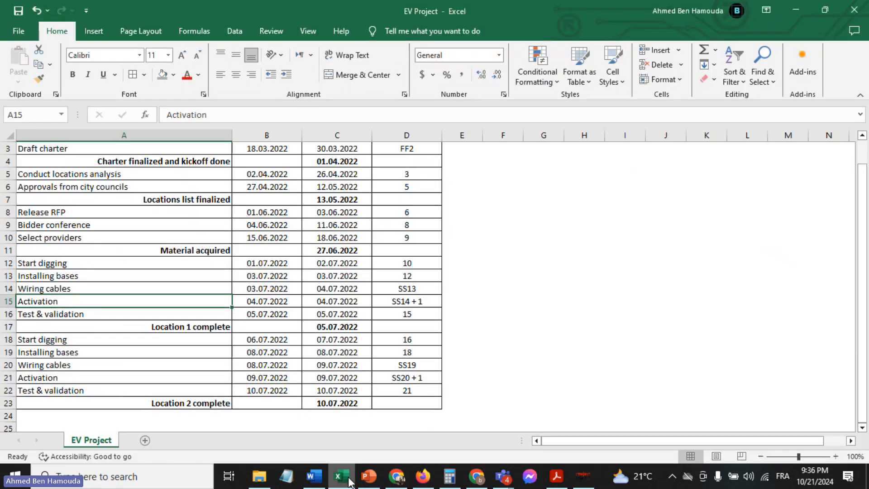
left_click(383, 302)
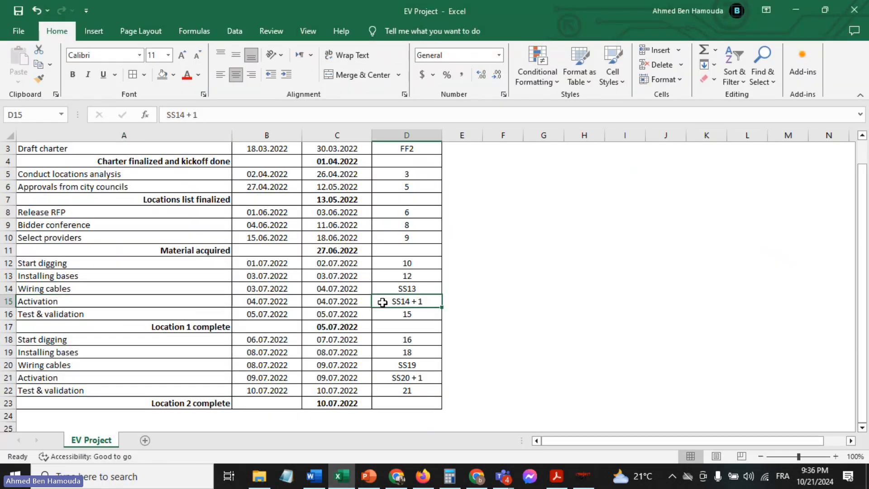
left_click(583, 477)
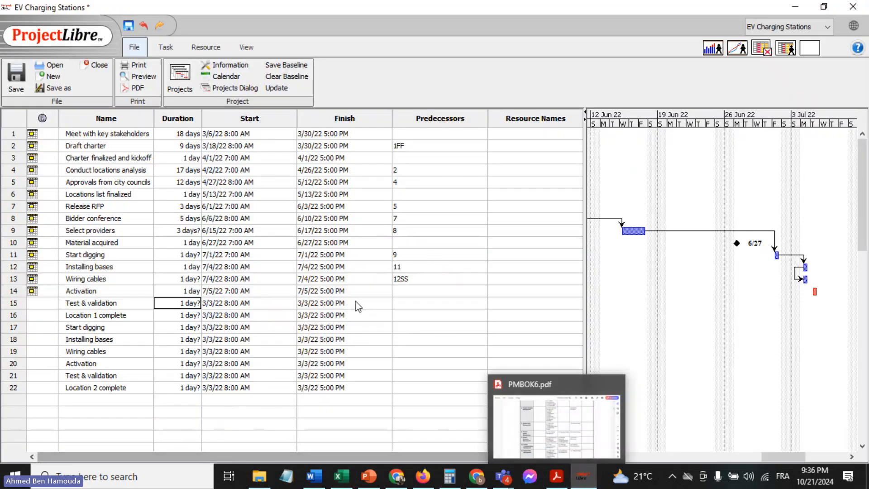
left_click(100, 290)
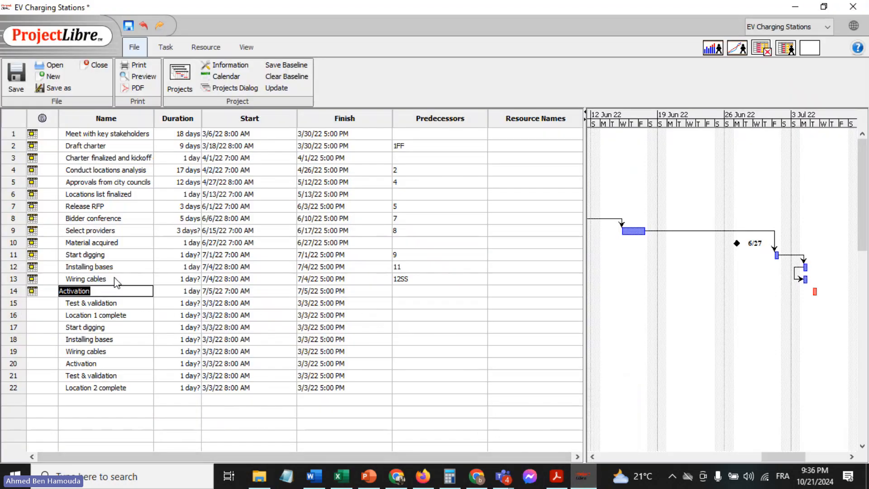
double_click(114, 279)
double_click(422, 291)
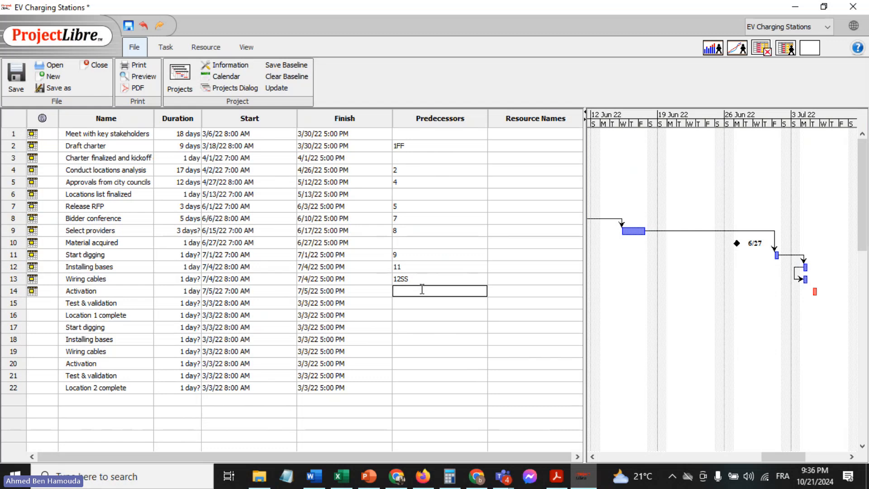
key("Return")
Change the link between the first "Activation" task and its predecessor "Wiring cables" to type SS with a lag of 1 day
double_click(422, 293)
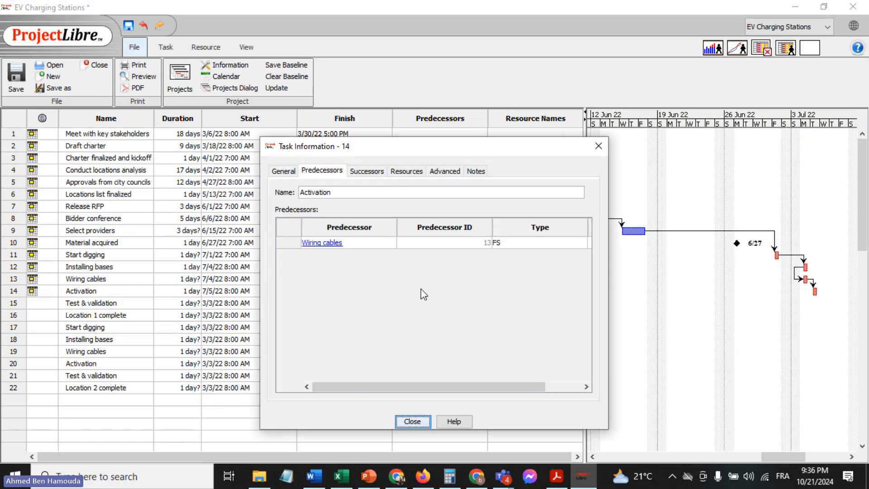
left_click(529, 244)
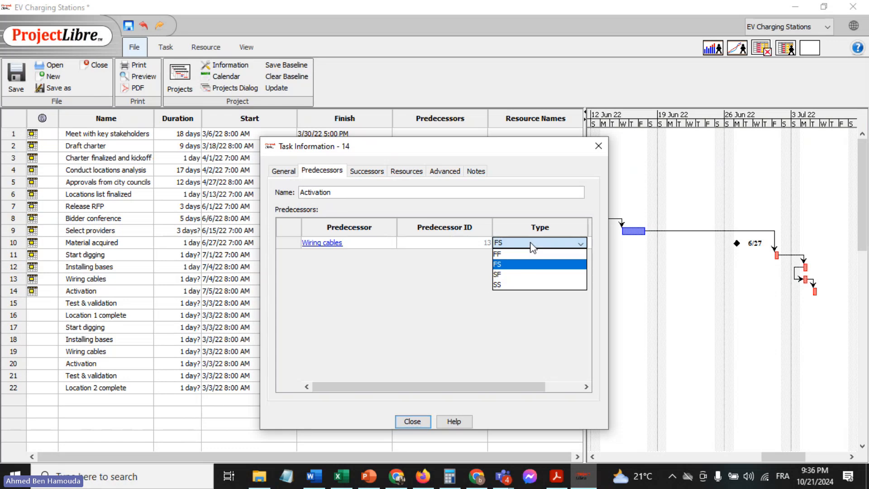
left_click(516, 282)
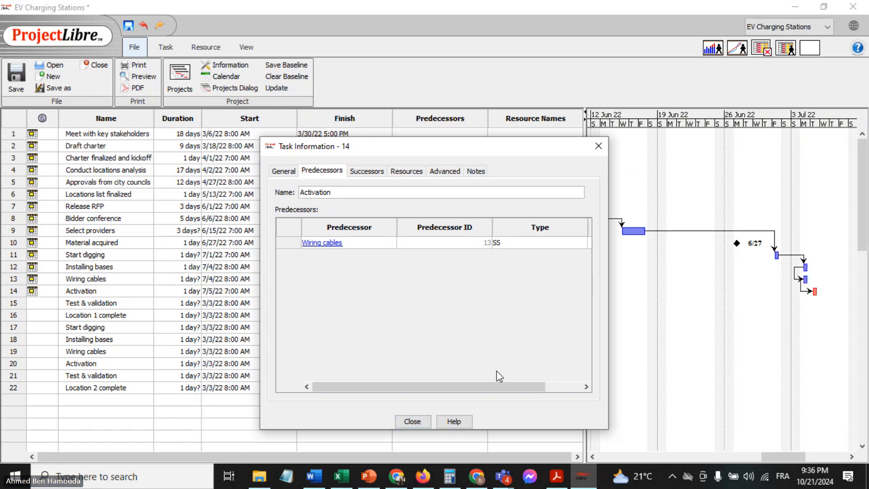
left_click_drag(497, 387, 560, 386)
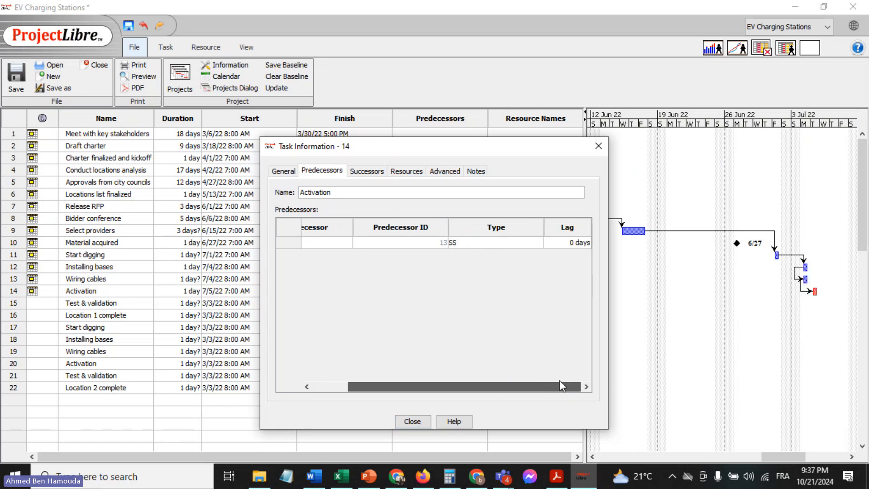
left_click(558, 240)
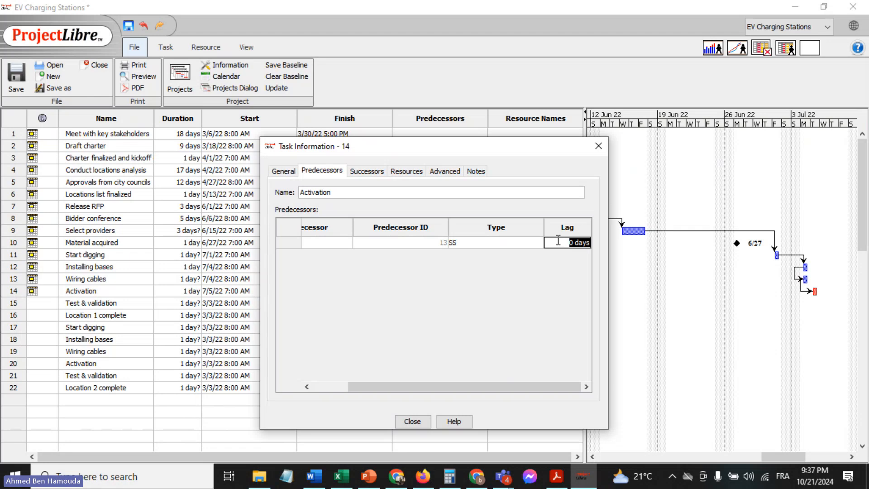
type("1")
left_click(412, 421)
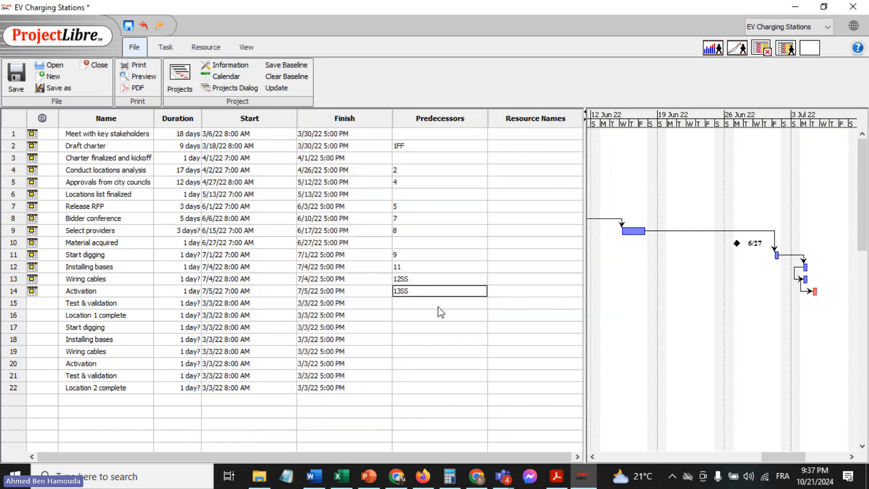
double_click(427, 293)
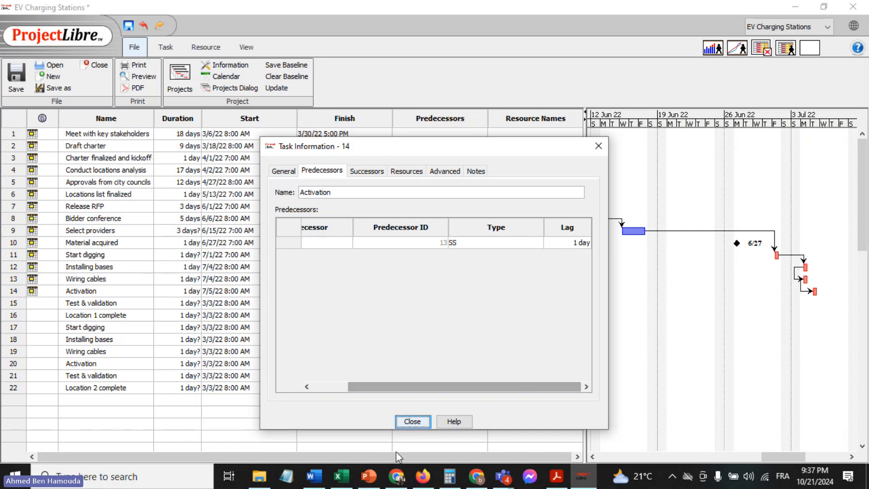
left_click(412, 422)
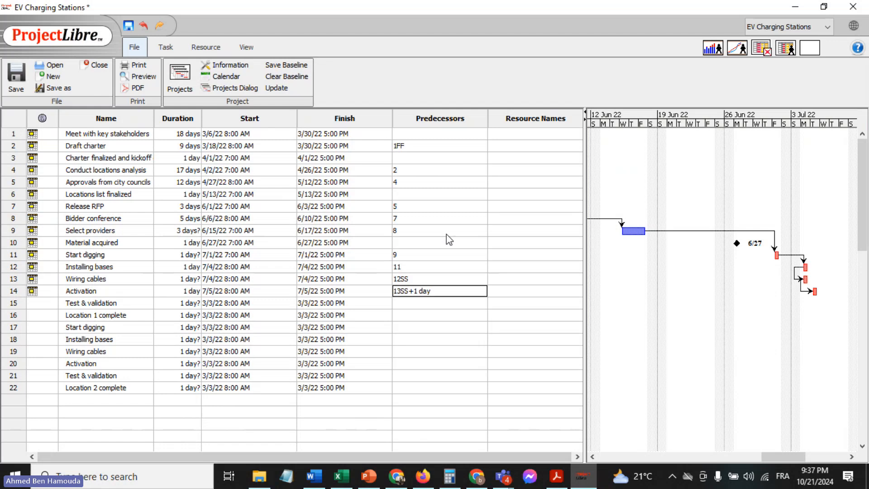
Check the first "Test & validation" row in the Excel sheet, and set that task's start date to July 6, 2022 in ProjectLibre
left_click(409, 302)
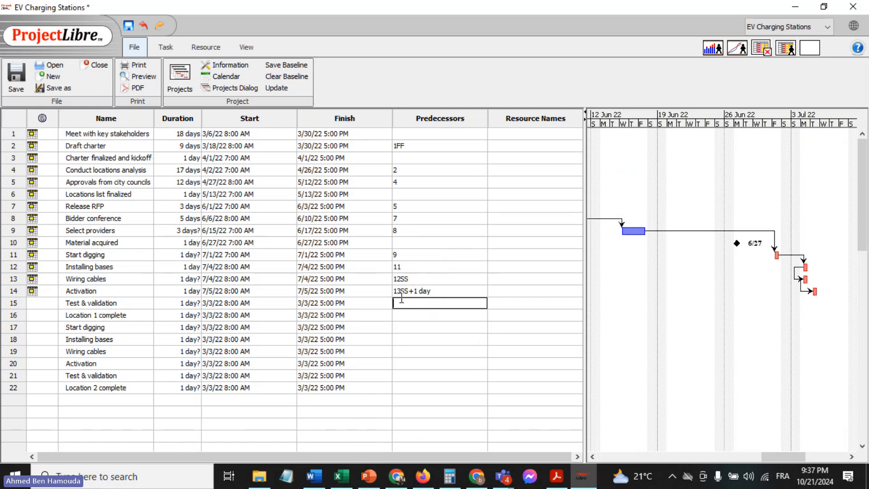
left_click(342, 475)
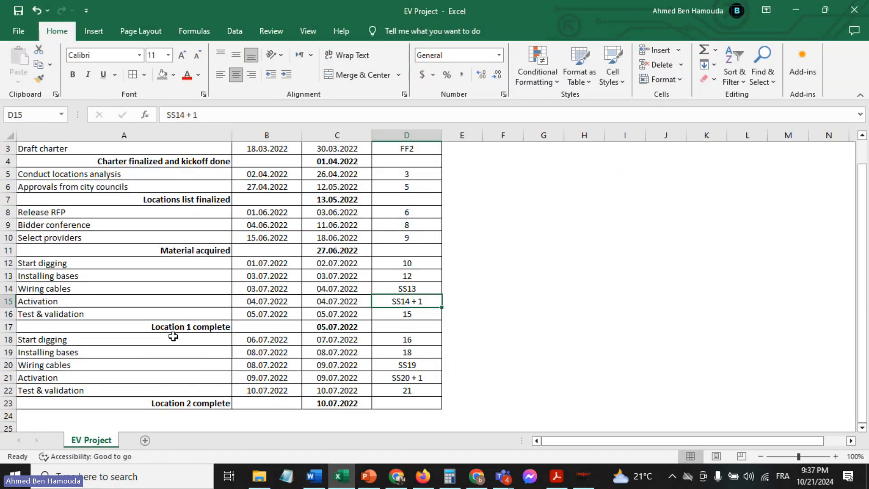
left_click(91, 314)
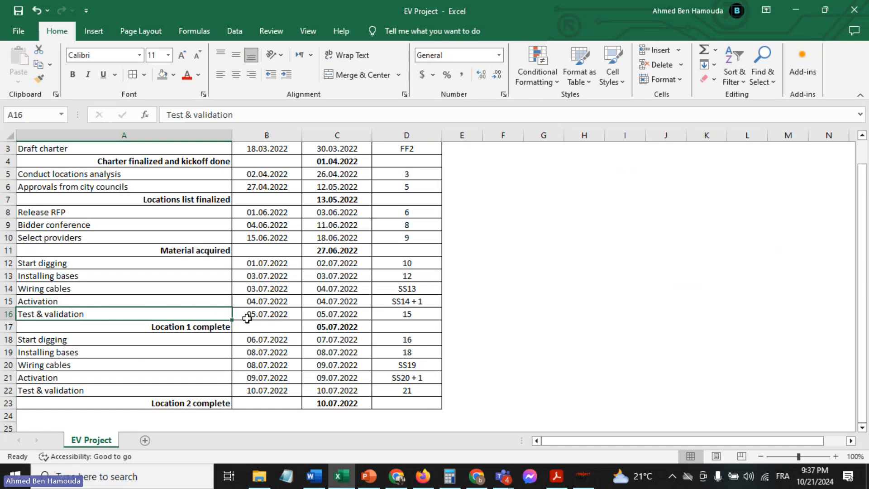
left_click(582, 475)
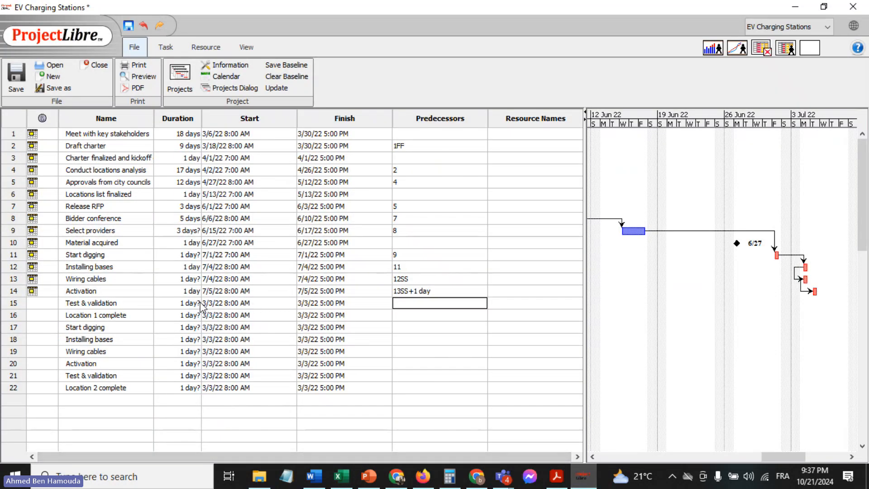
double_click(214, 302)
left_click(290, 303)
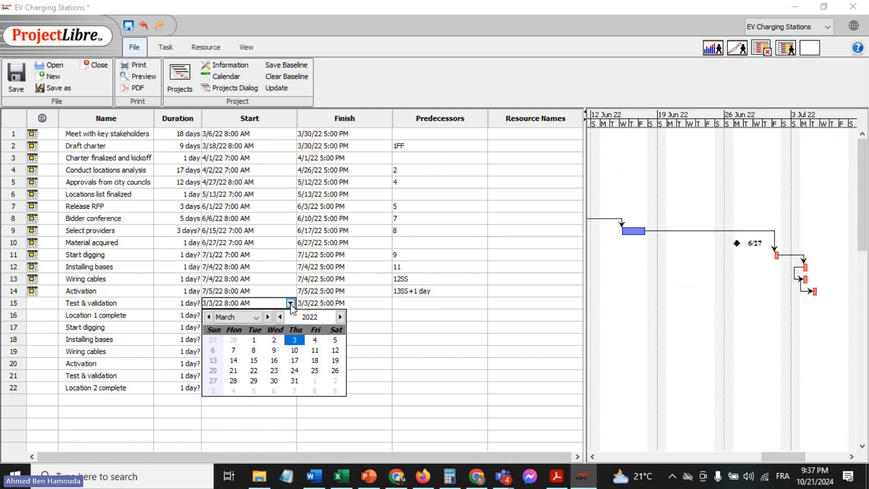
left_click(268, 317)
left_click(268, 316)
left_click(268, 316)
left_click(268, 316)
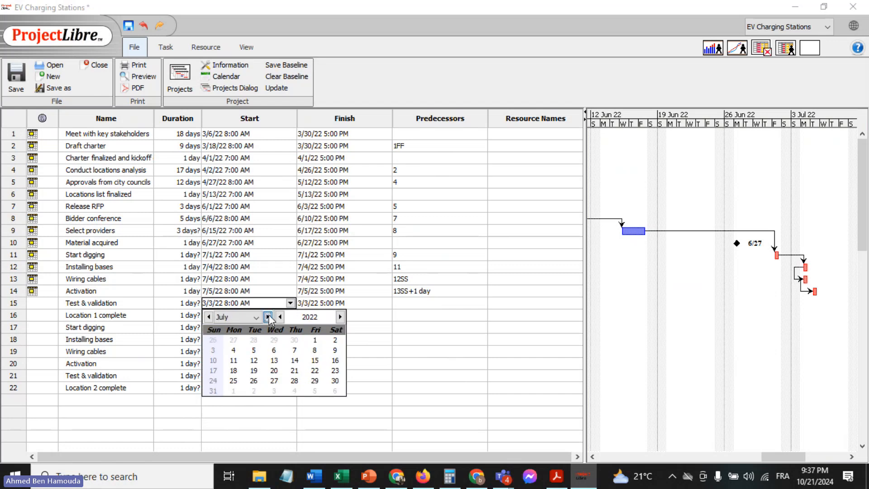
left_click(254, 351)
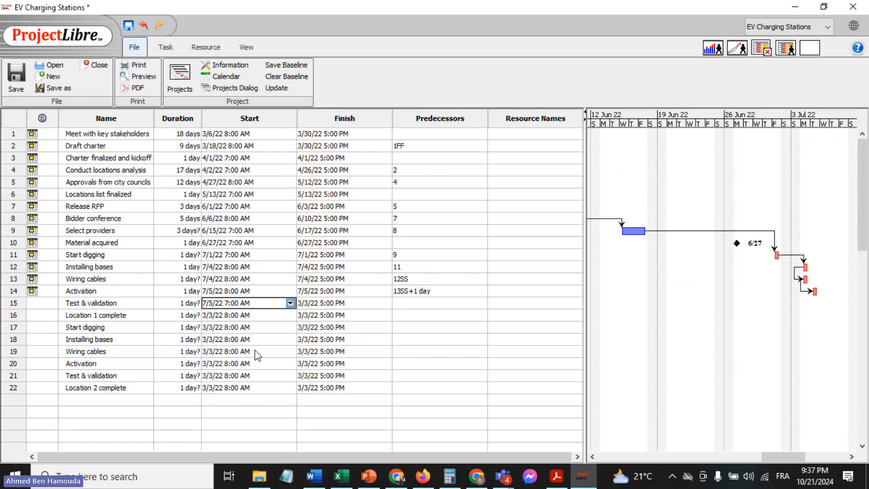
left_click(290, 303)
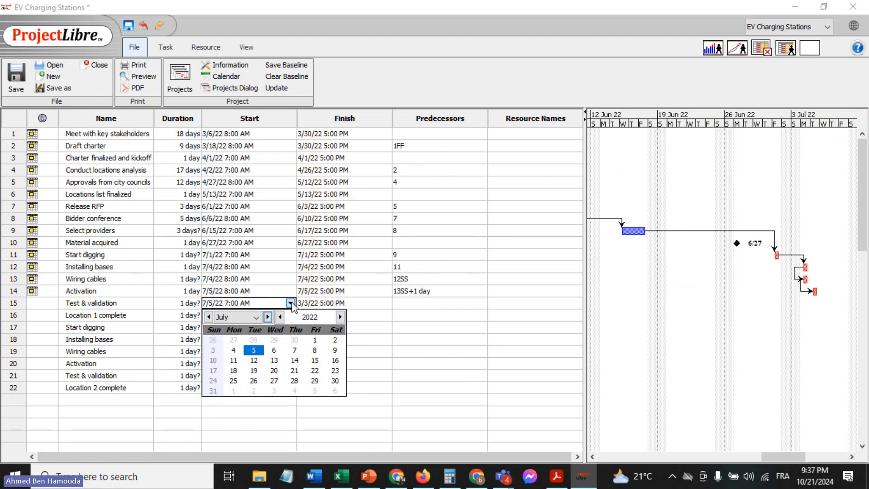
left_click(274, 350)
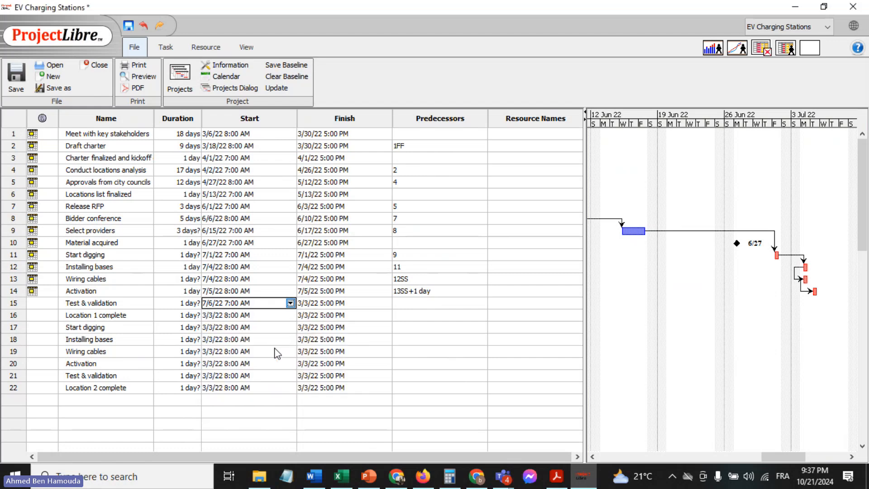
Set the duration of the first "Test & validation" task to 1 day and enter 14 as its predecessor
left_click(186, 303)
type("1")
key("Return")
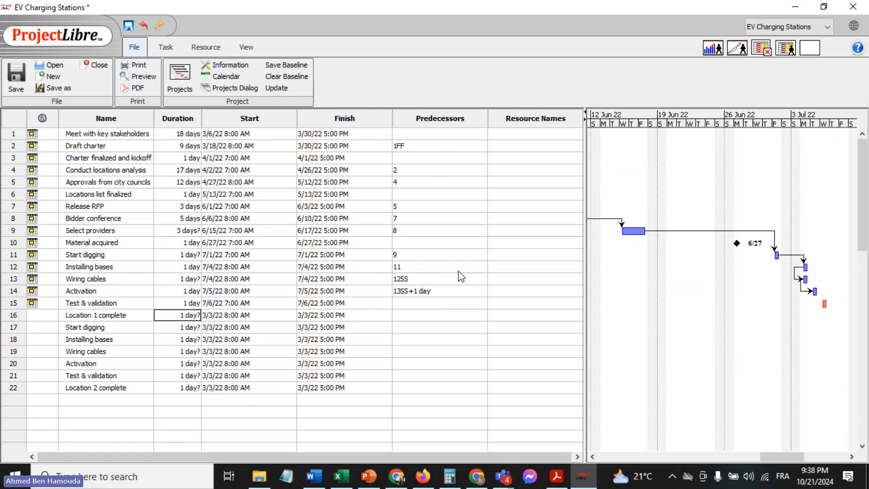
left_click(408, 302)
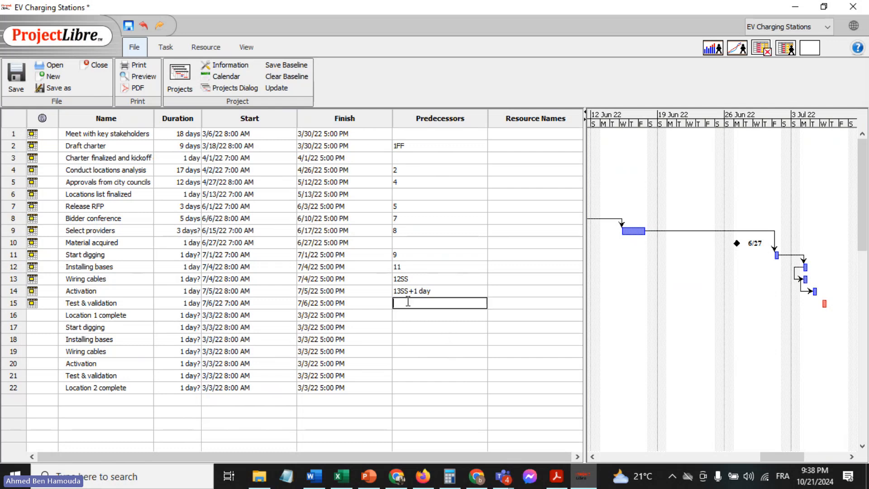
type("14")
key("Return")
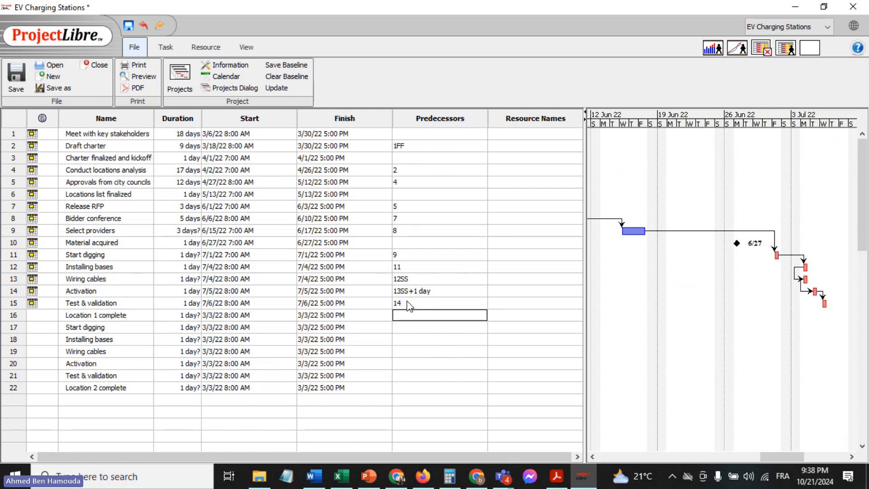
Check the "Location 1 complete" row in the Excel sheet, and set that task's start date to July 6, 2022 in ProjectLibre
double_click(116, 318)
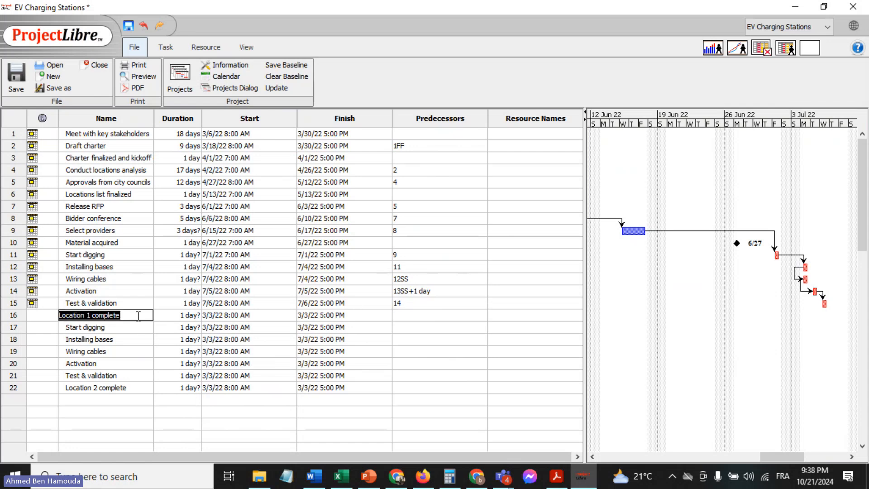
left_click(336, 478)
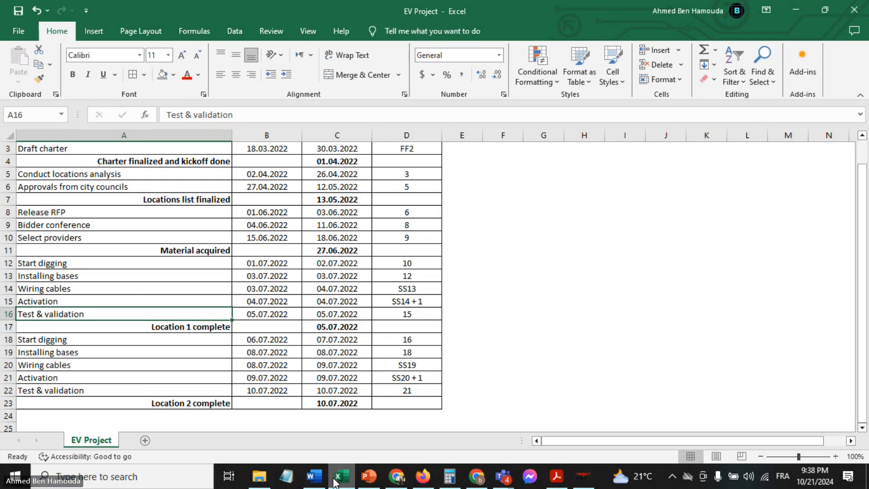
left_click(336, 478)
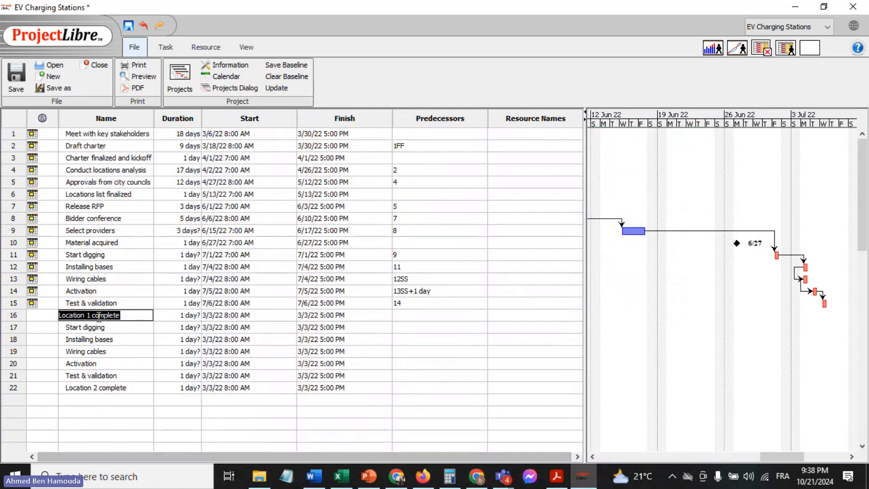
left_click(220, 316)
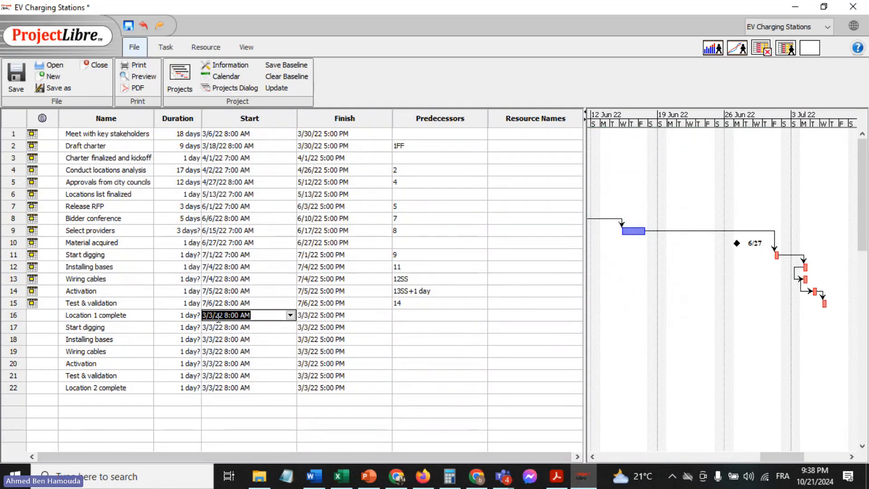
left_click(290, 315)
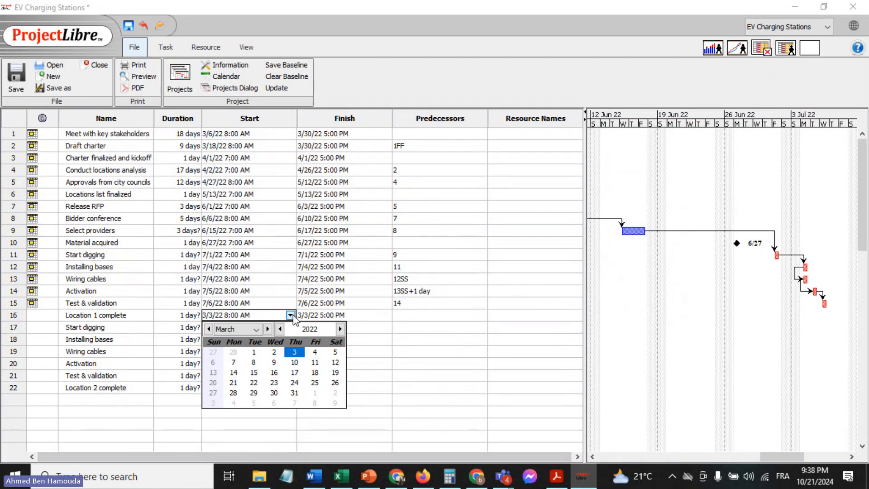
left_click(267, 329)
left_click(267, 329)
left_click(268, 329)
left_click(267, 329)
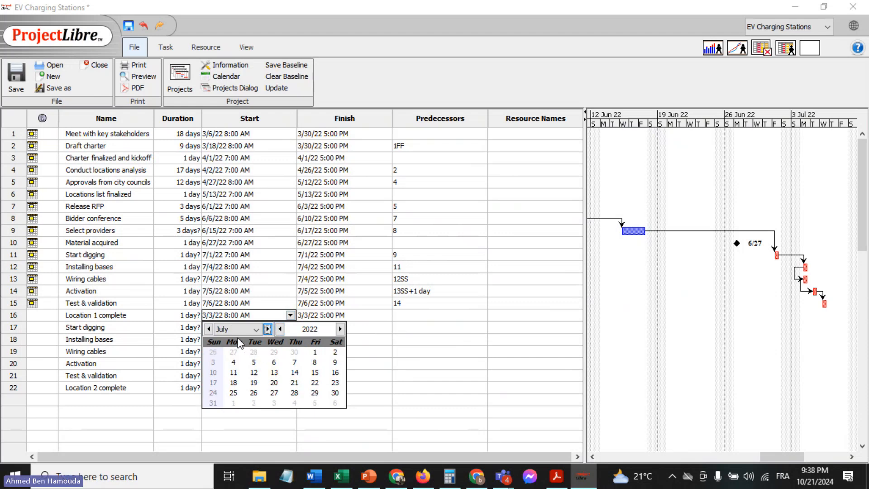
left_click(274, 362)
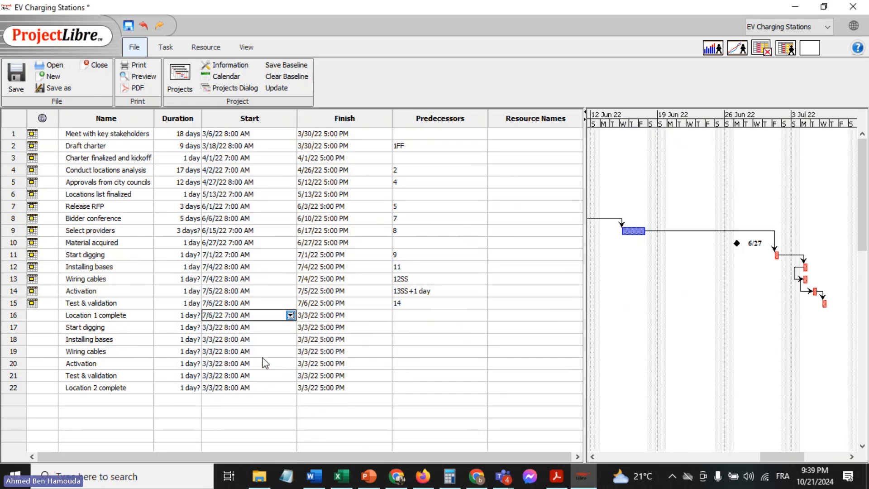
Display the "Location 1 complete" task as a milestone in its advanced task settings
double_click(179, 316)
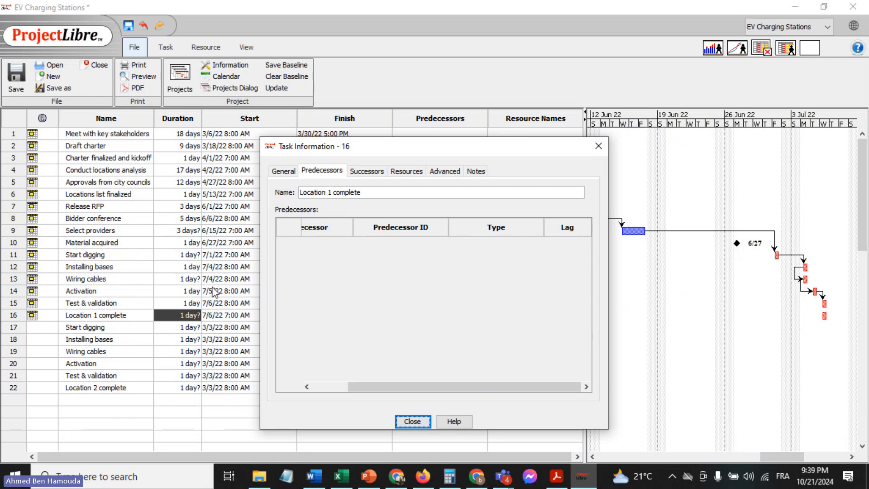
left_click(442, 171)
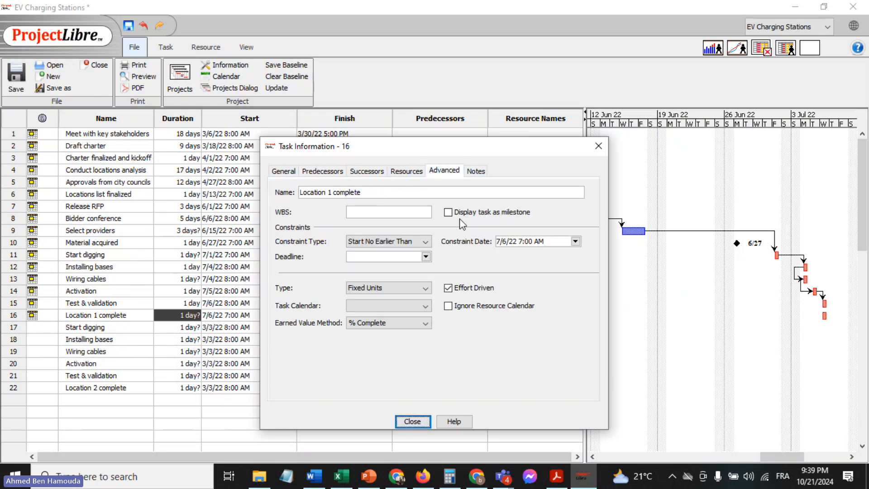
left_click(460, 212)
left_click(408, 421)
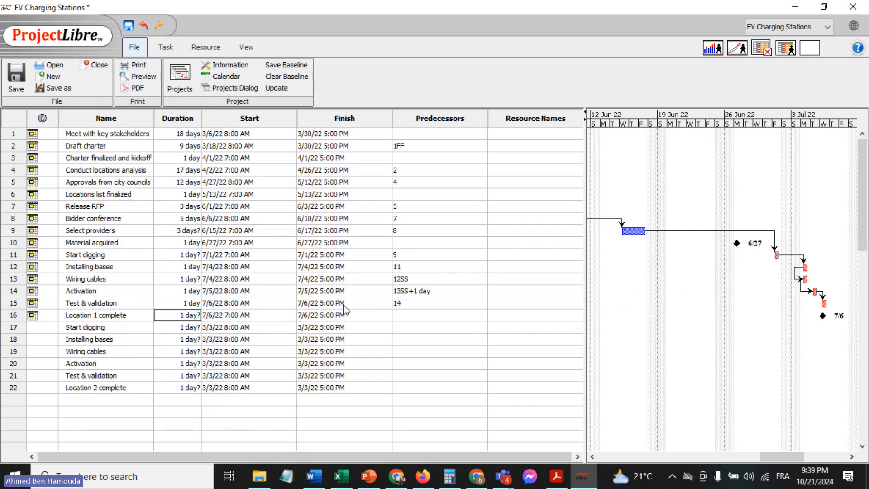
Set the duration of the "Location 1 complete" milestone to 1 day
double_click(171, 317)
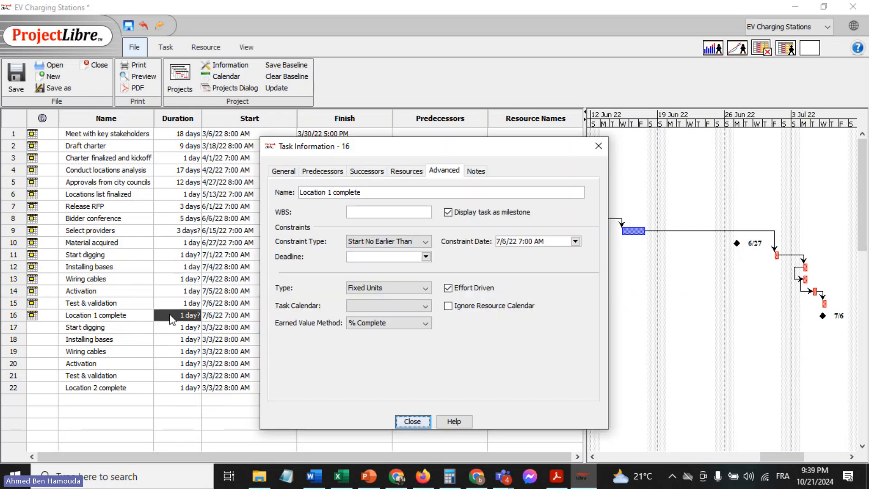
left_click(408, 422)
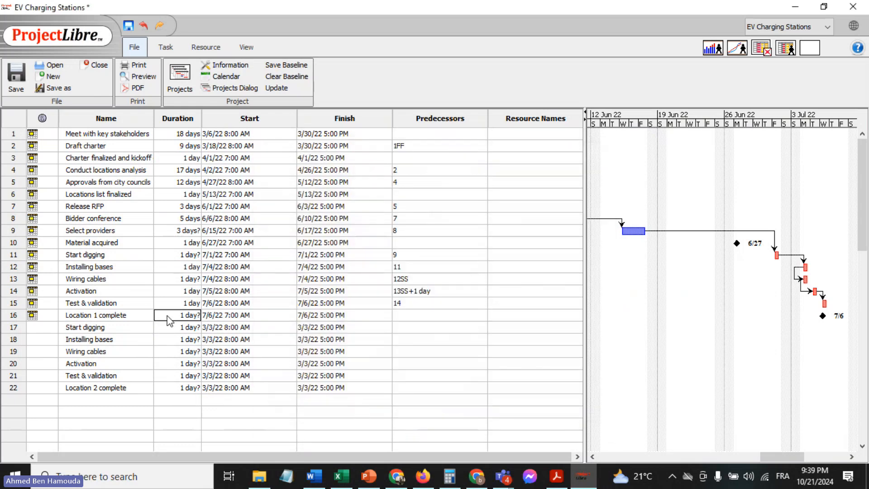
left_click(169, 339)
left_click(168, 318)
type("1")
key("Return")
double_click(88, 329)
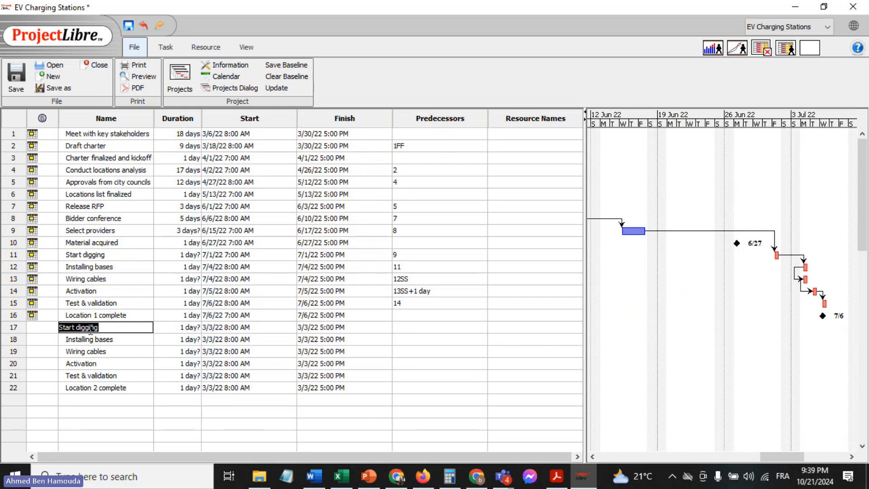
double_click(107, 339)
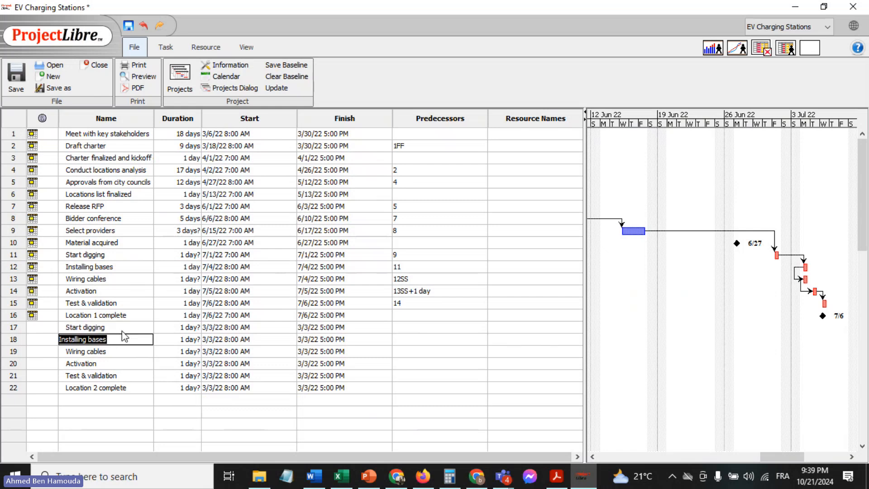
double_click(133, 327)
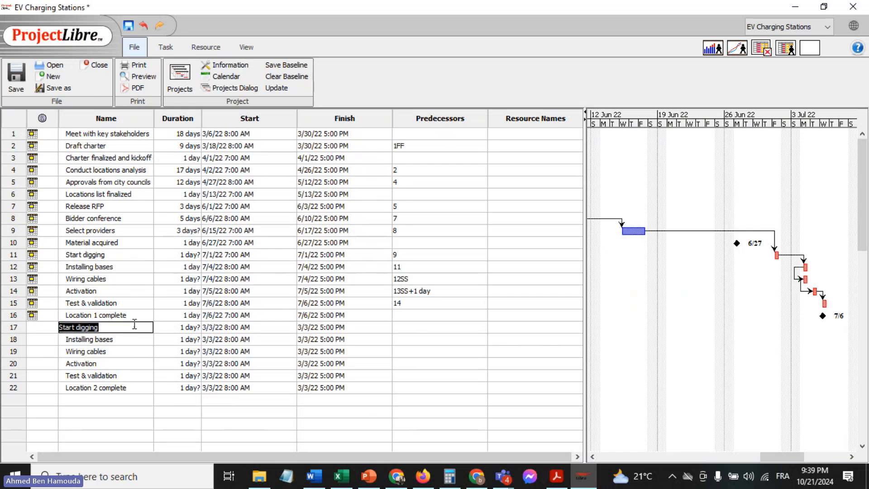
left_click(19, 146)
key("shift+Down")
key("shift+Down")
key("shift+Down")
key("shift+Down")
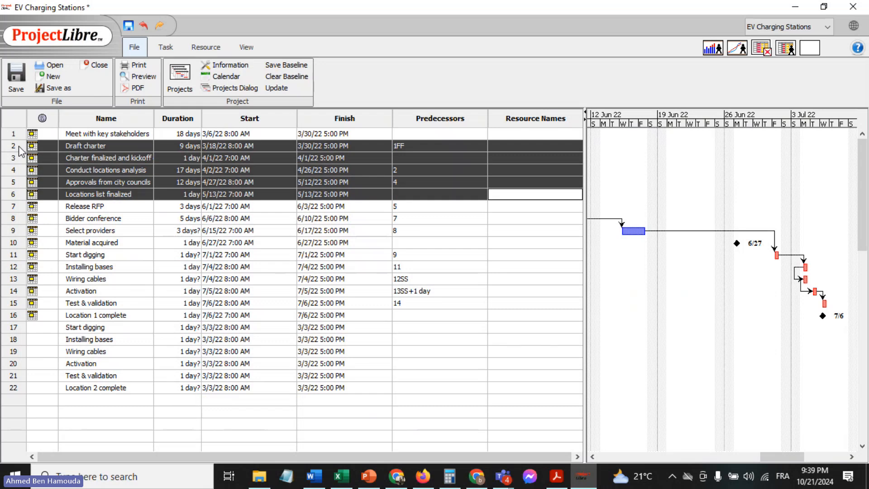
key("shift+Down")
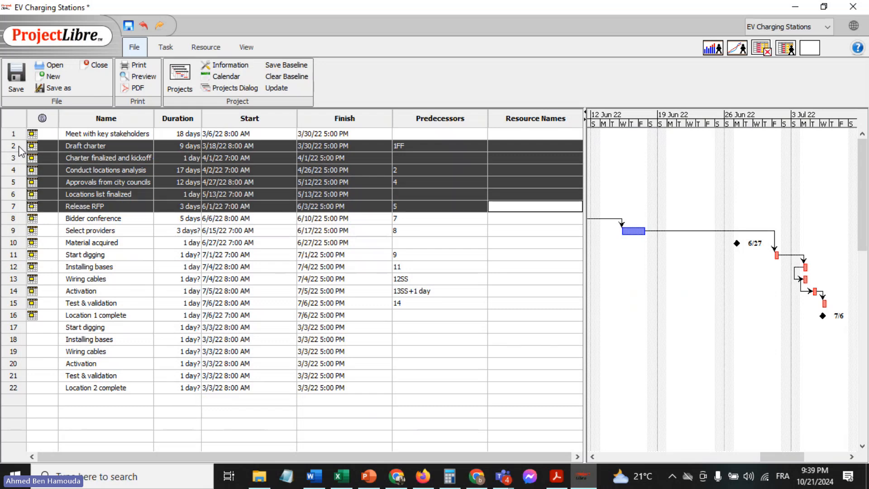
left_click(432, 328)
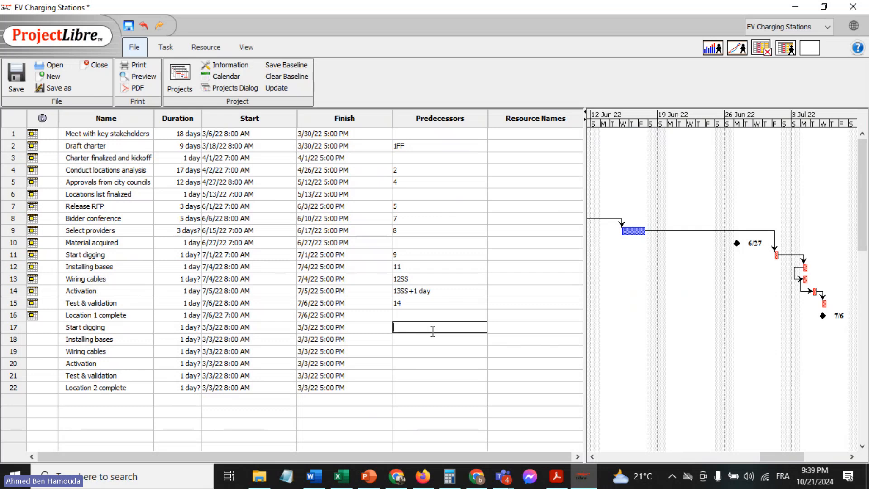
Set the start date of the second "Start digging" task to July 7, 2022
left_click(90, 328)
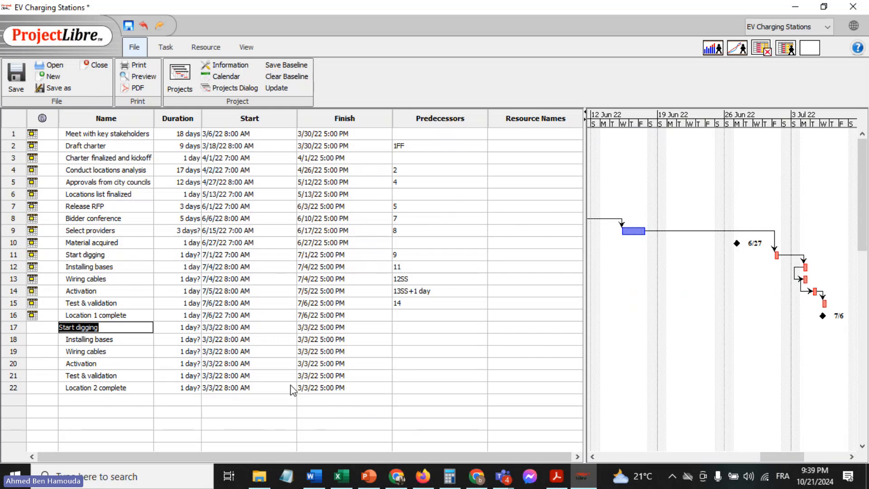
left_click(226, 328)
left_click(290, 327)
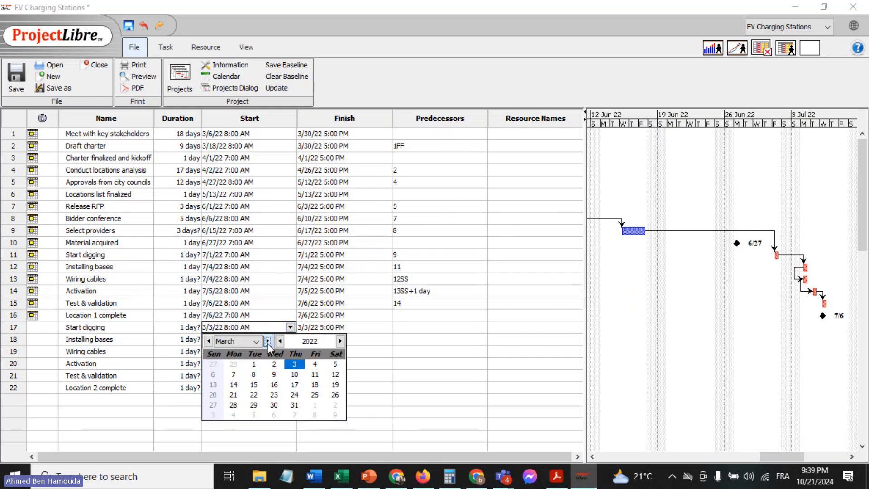
left_click(267, 341)
left_click(267, 341)
left_click(268, 341)
left_click(267, 341)
left_click(268, 341)
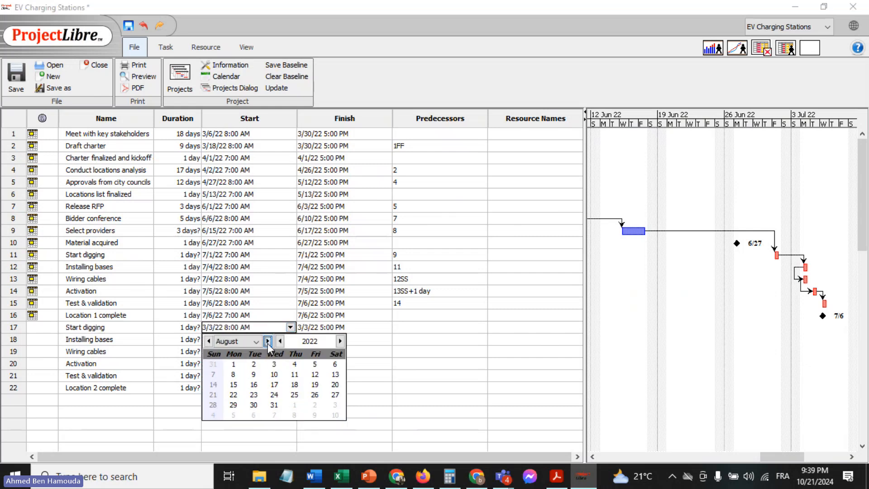
left_click(208, 341)
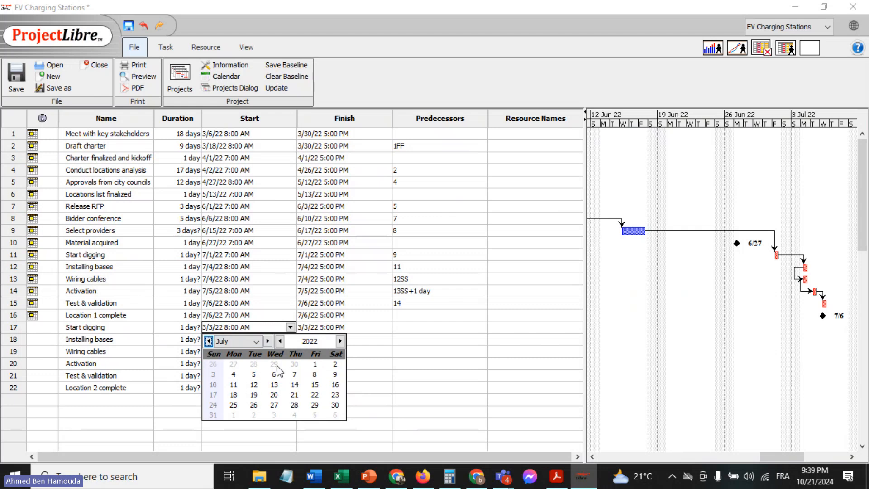
left_click(296, 375)
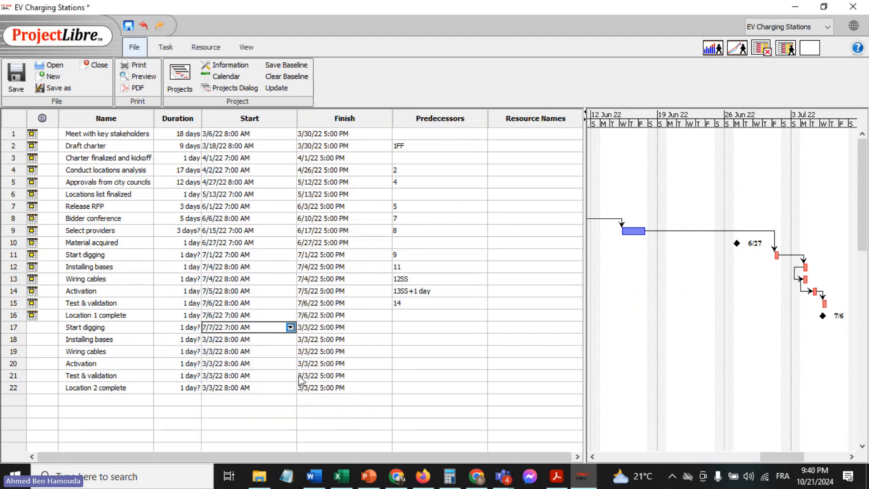
Check the second "Start digging" row in the Excel sheet, and give that task in ProjectLibre a 2-day duration and predecessor 15
left_click(342, 475)
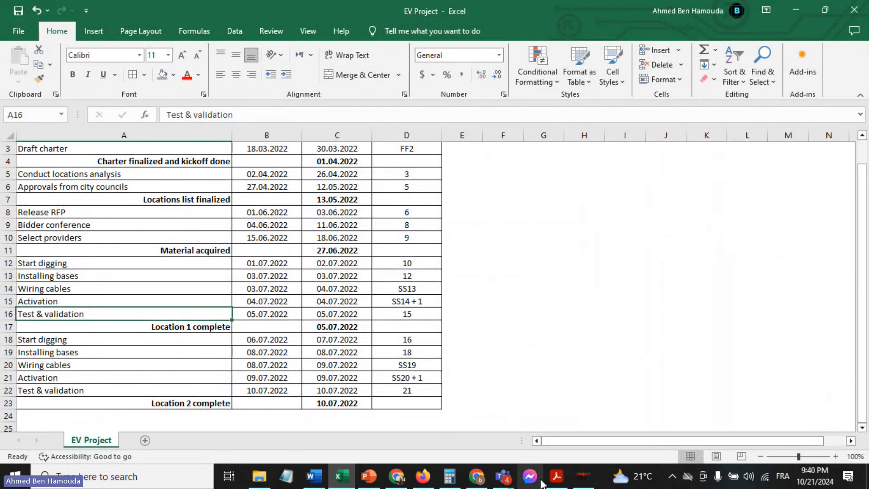
left_click(556, 475)
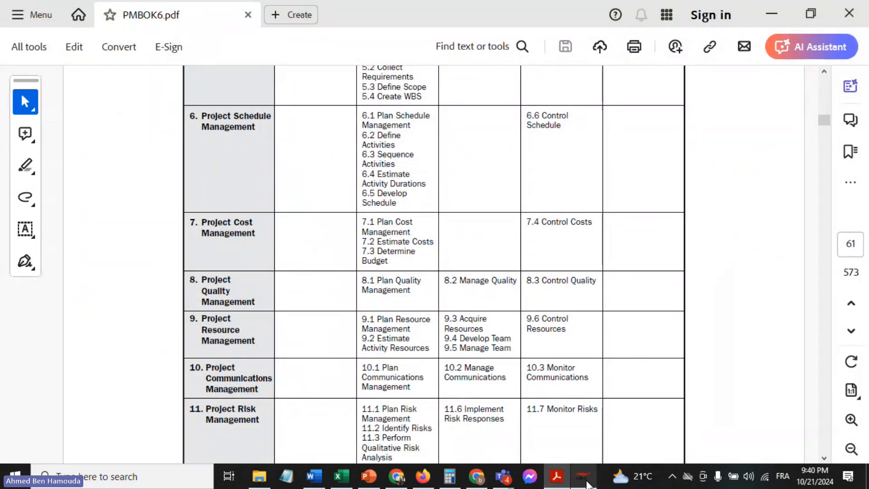
left_click(583, 476)
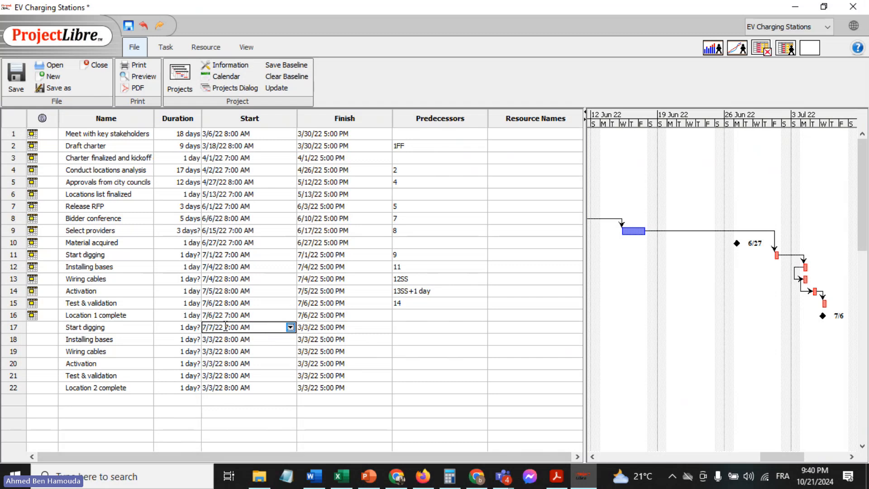
left_click(187, 327)
type("2")
key("Return")
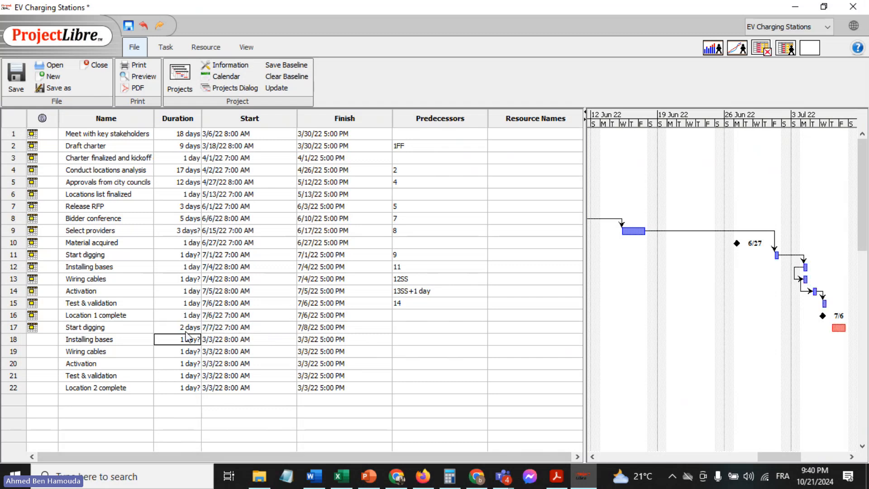
double_click(413, 326)
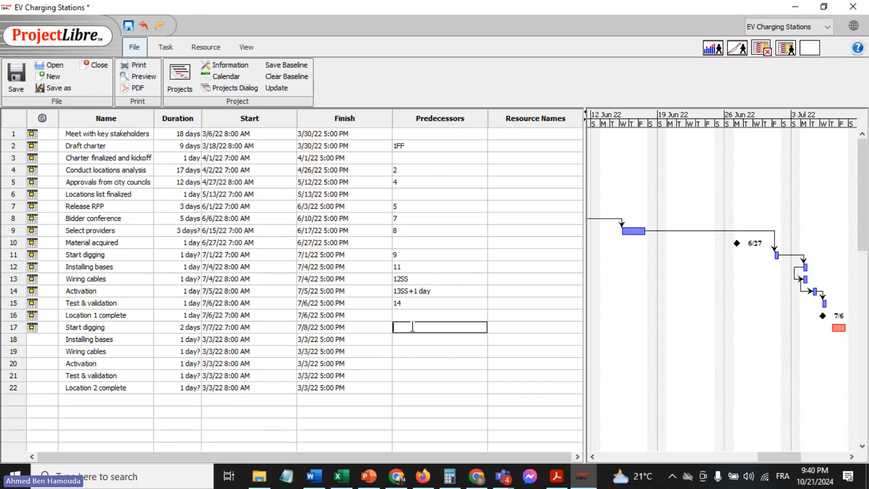
type("15")
key("Return")
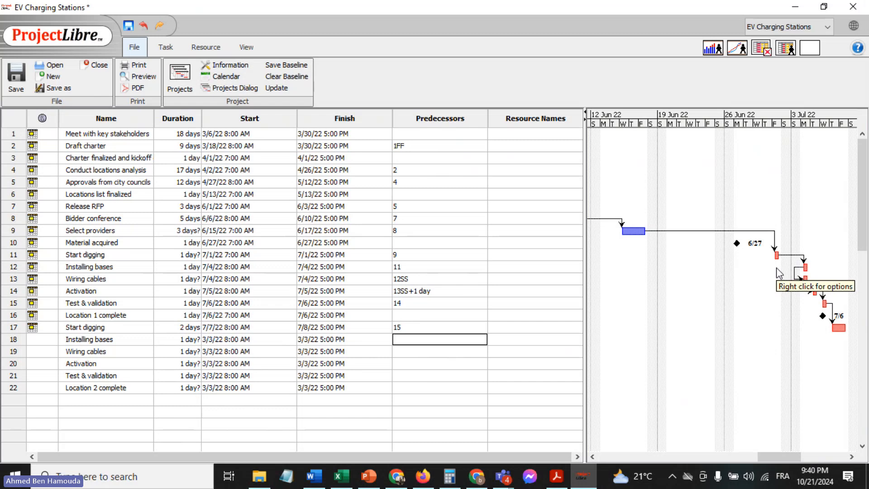
Check the second "Installing bases" row in the Excel sheet, and set that task's duration to 1 day in ProjectLibre
left_click(340, 476)
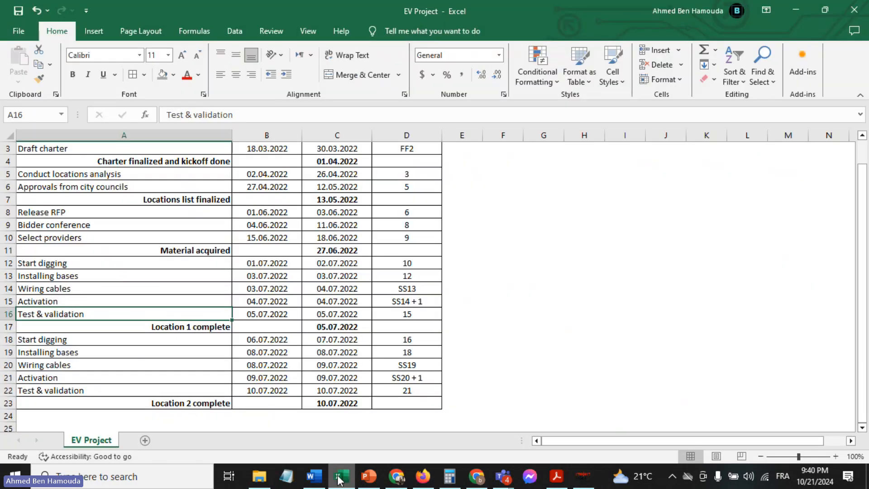
left_click(341, 477)
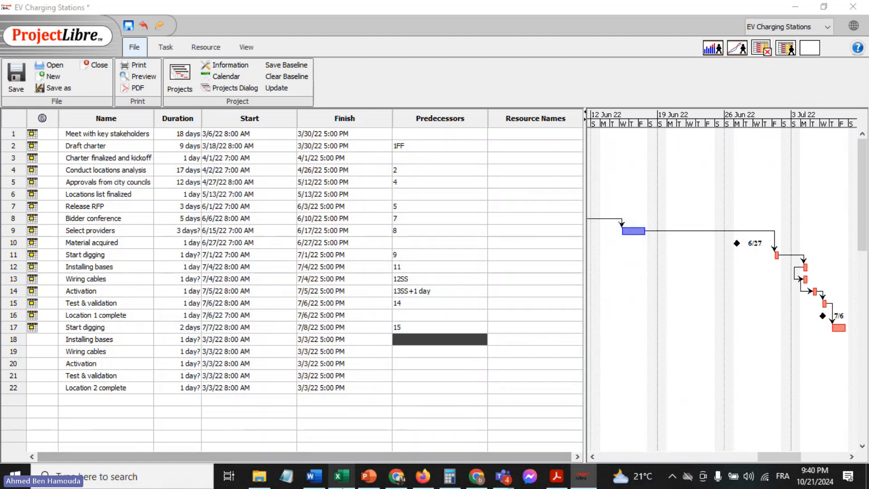
left_click(340, 476)
left_click(242, 351)
left_click(189, 351)
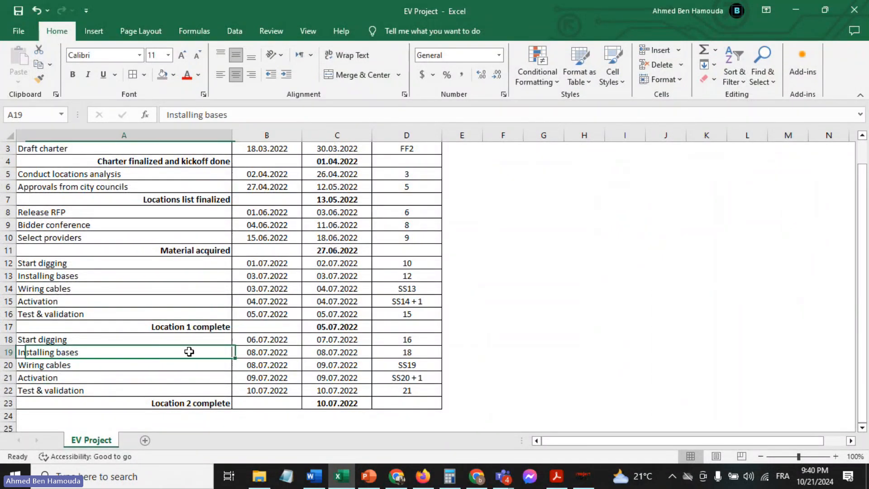
scroll(189, 351, "down", 2)
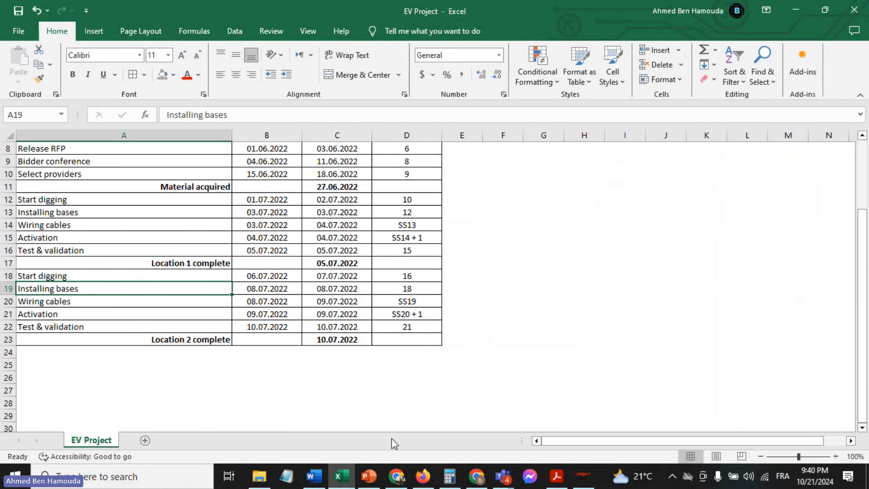
left_click(583, 476)
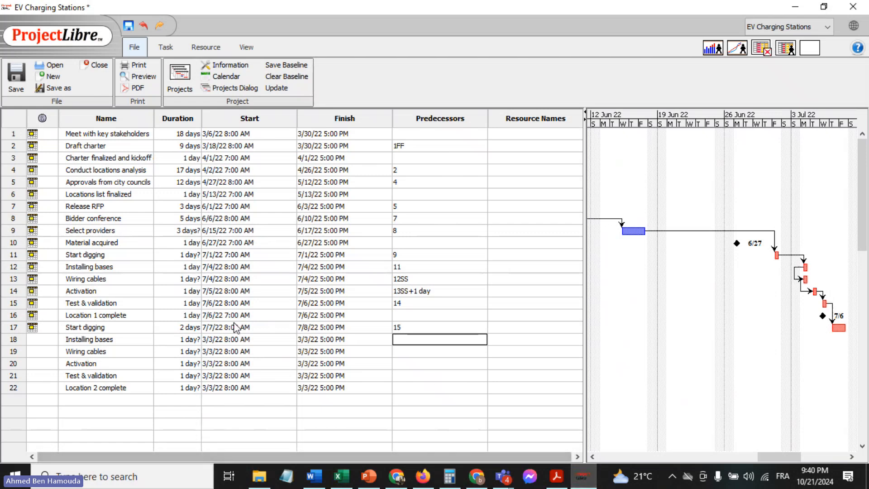
left_click(217, 343)
left_click(192, 339)
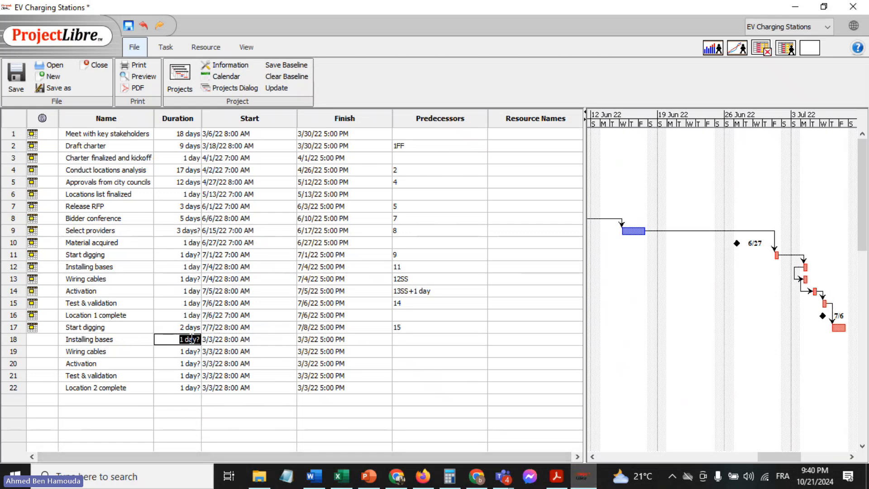
type("1")
key("Return")
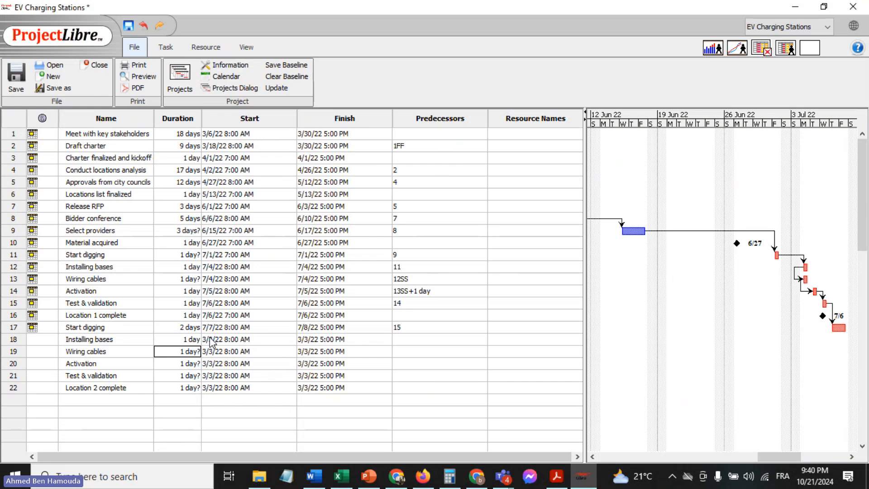
Set the start date of the second "Installing bases" task to July 9, 2022
left_click(210, 343)
left_click(290, 339)
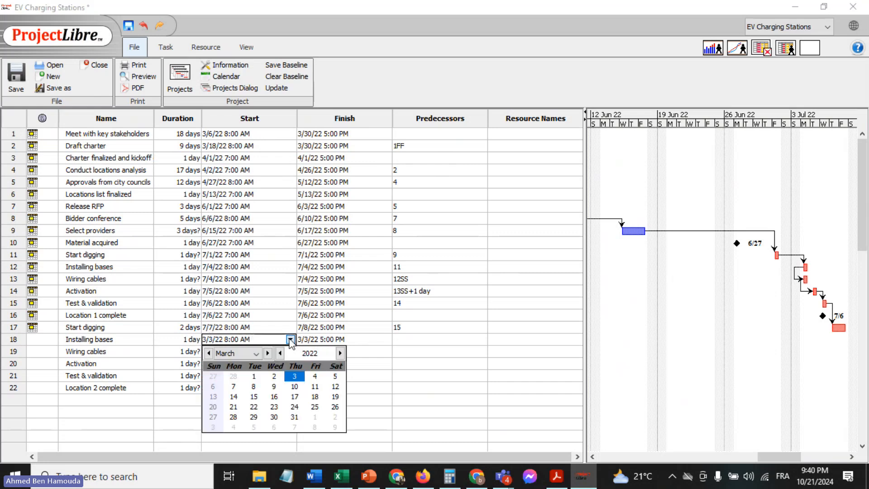
left_click(267, 353)
left_click(268, 353)
left_click(268, 353)
left_click(267, 353)
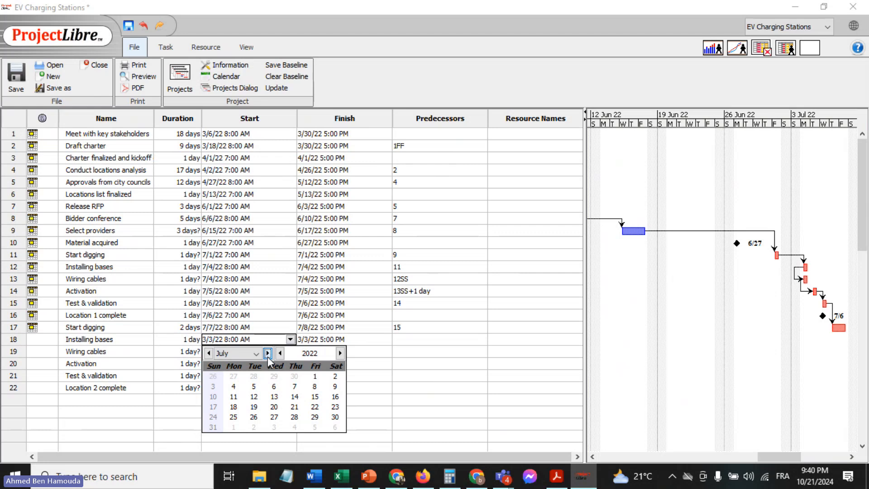
left_click(335, 387)
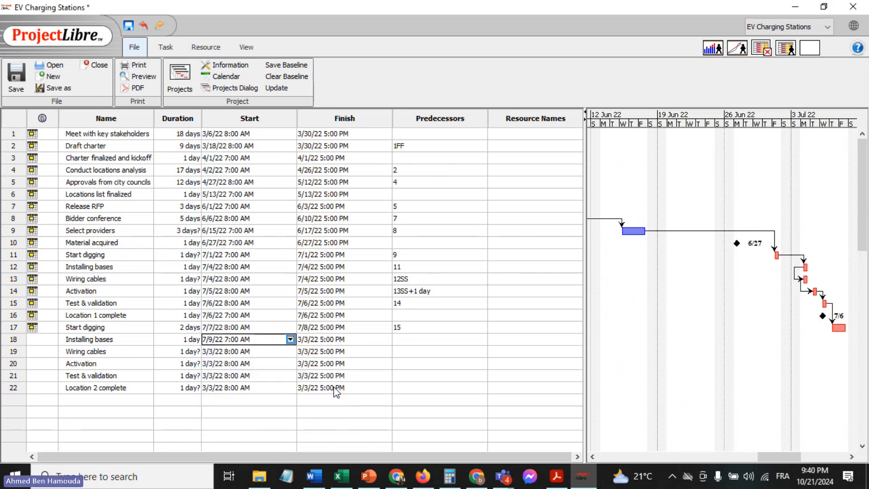
left_click(406, 351)
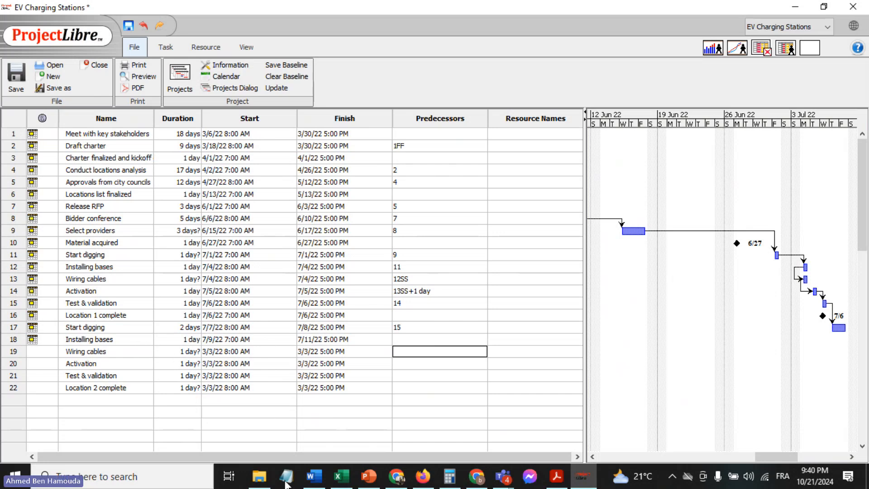
Check the second "Wiring cables" row in the Excel sheet, and set that task's start date to July 9, 2022 in ProjectLibre
left_click(335, 476)
left_click(88, 301)
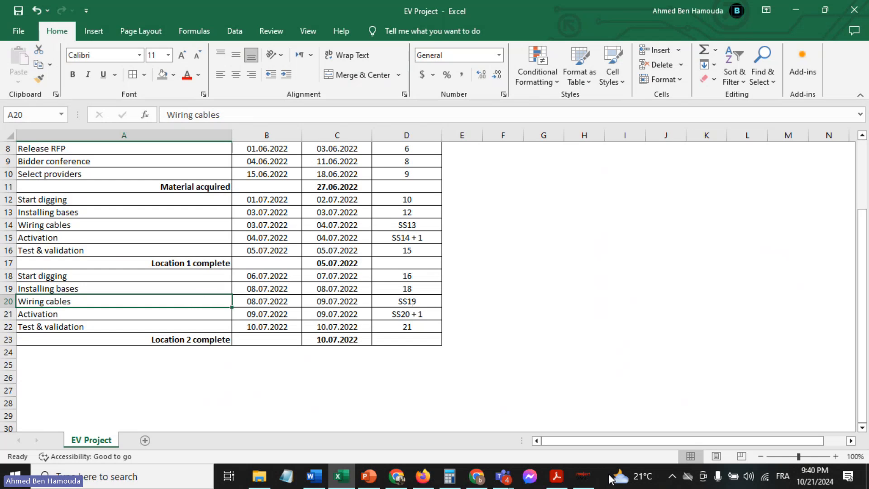
left_click(583, 476)
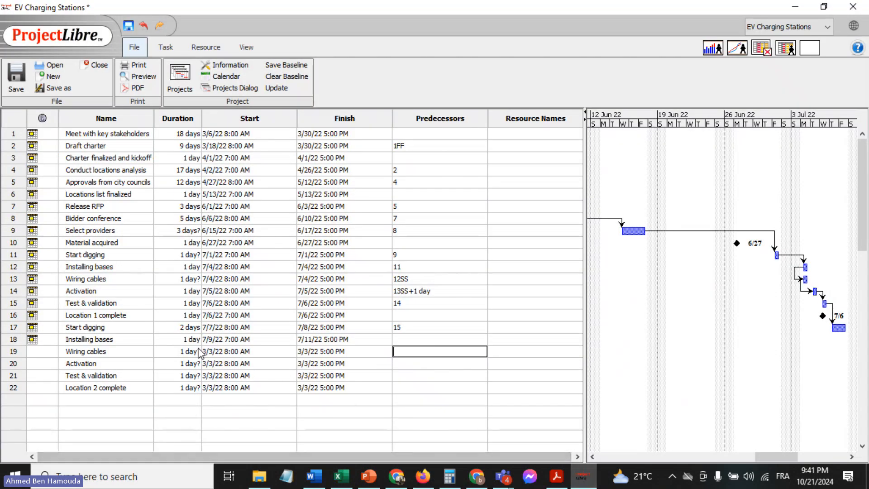
double_click(220, 352)
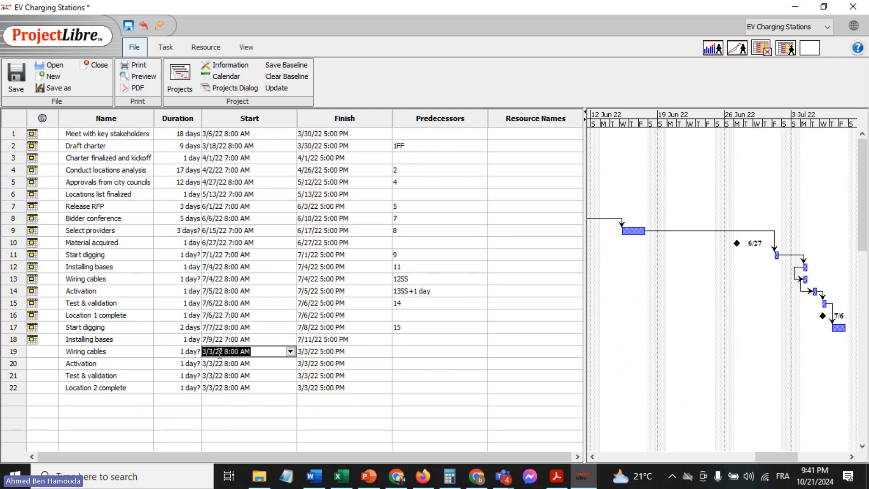
left_click(289, 352)
left_click(268, 365)
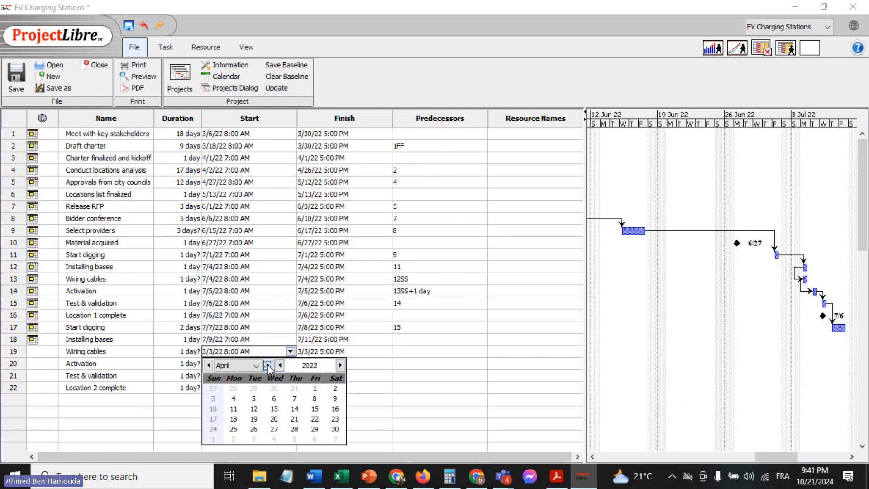
left_click(268, 365)
left_click(268, 365)
left_click(268, 365)
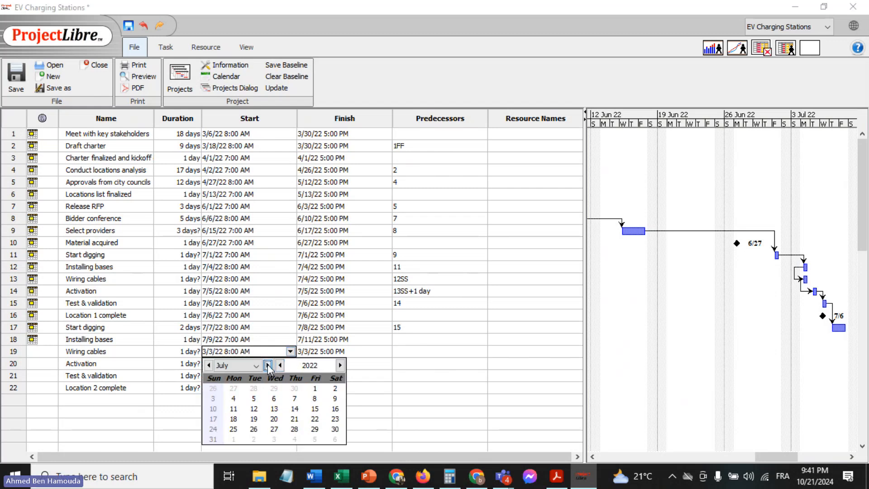
left_click(336, 400)
left_click(426, 352)
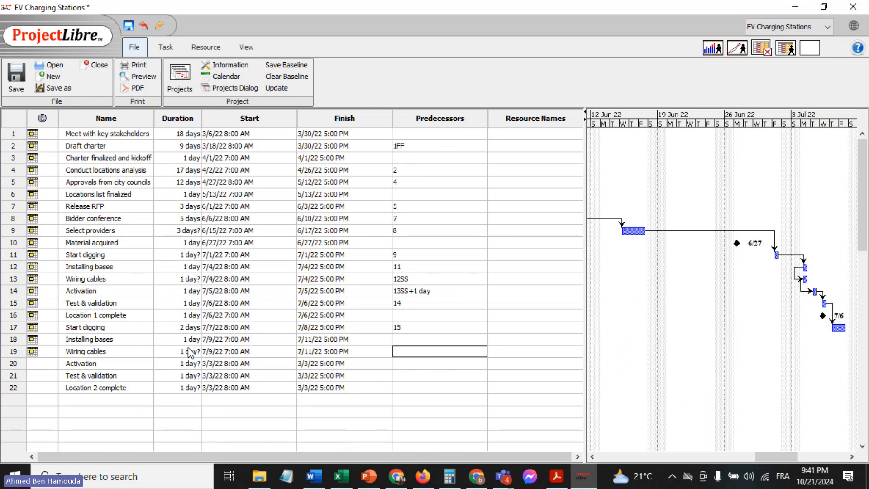
Set the predecessor of the second "Installing bases" task to 17
left_click(412, 338)
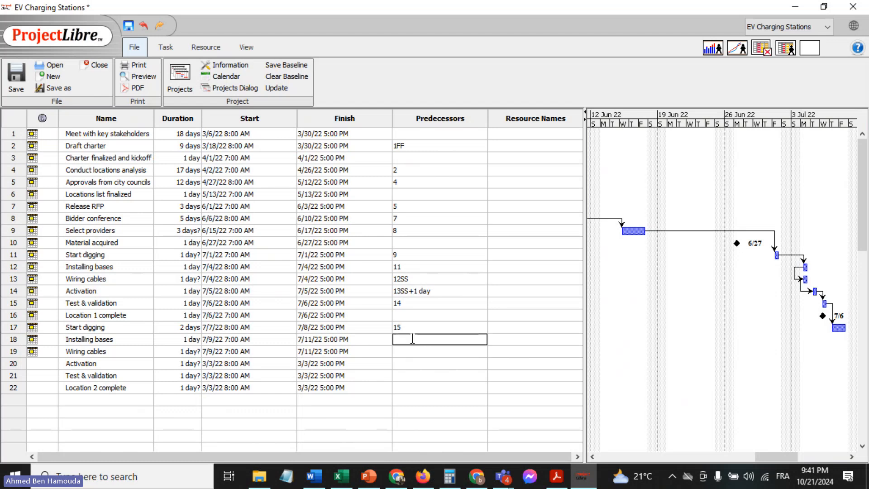
type("17")
key("Return")
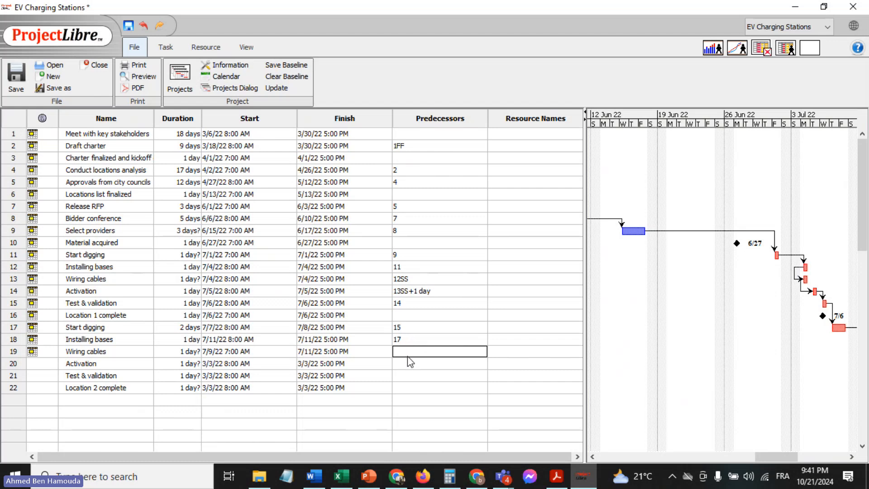
Give the second "Wiring cables" task predecessor 18 with a start-to-start (SS) dependency
type("18")
key("Return")
double_click(409, 352)
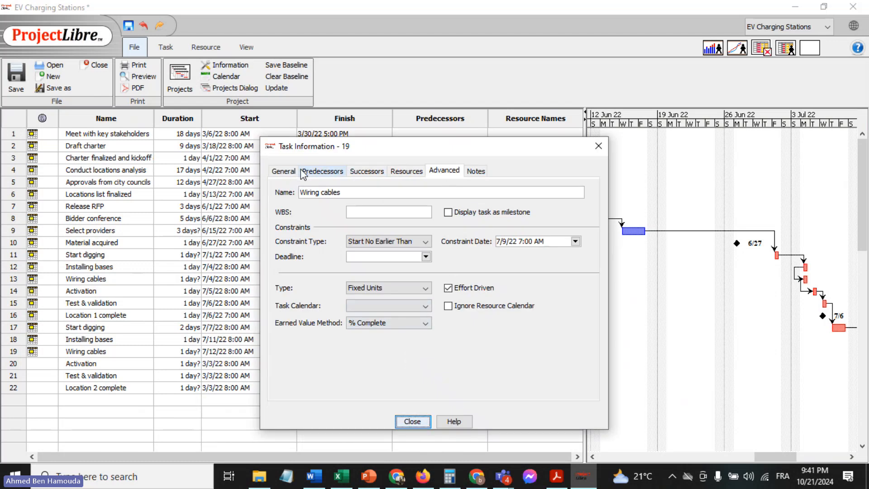
left_click(317, 170)
left_click(498, 242)
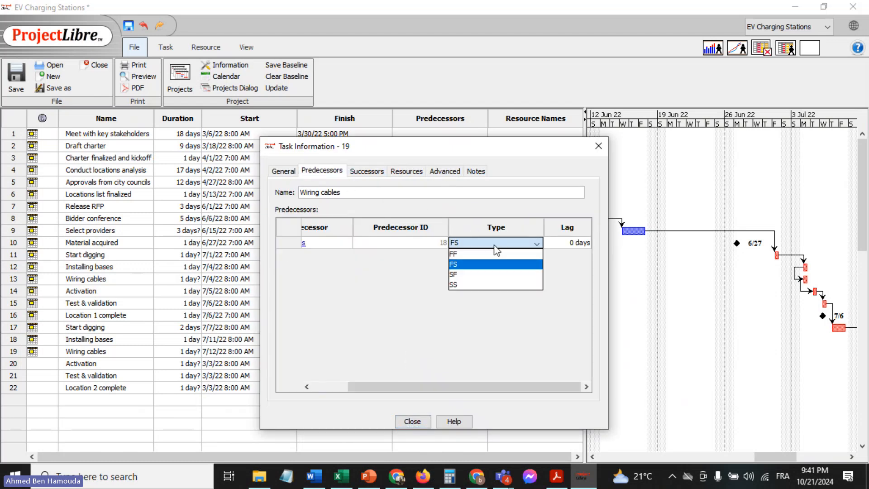
left_click(464, 283)
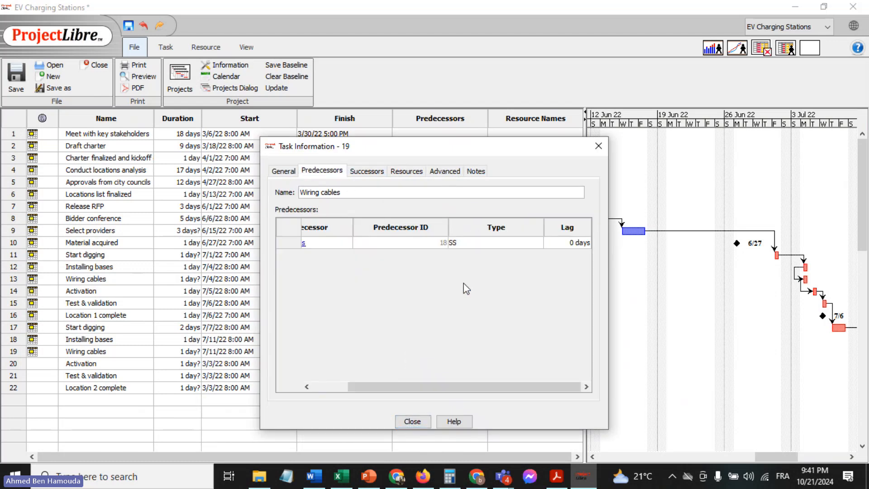
left_click(412, 422)
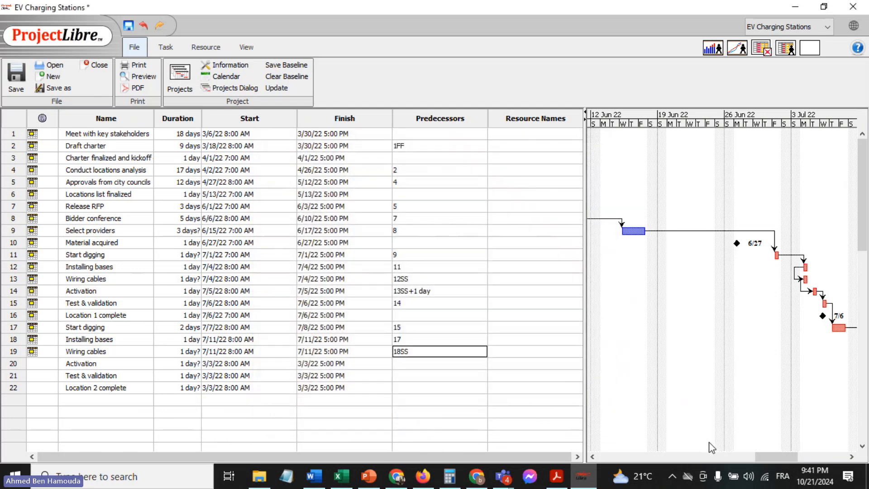
left_click_drag(767, 458, 786, 455)
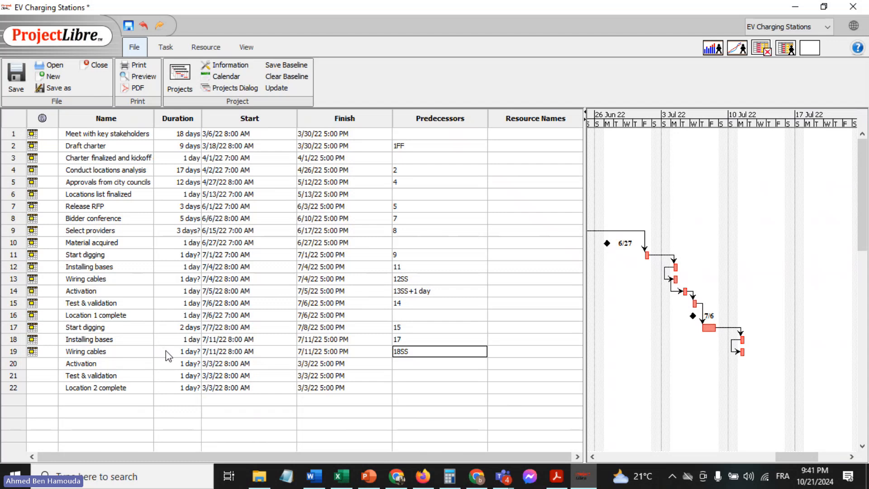
Set the predecessor of the second "Activation" task to 19
double_click(120, 363)
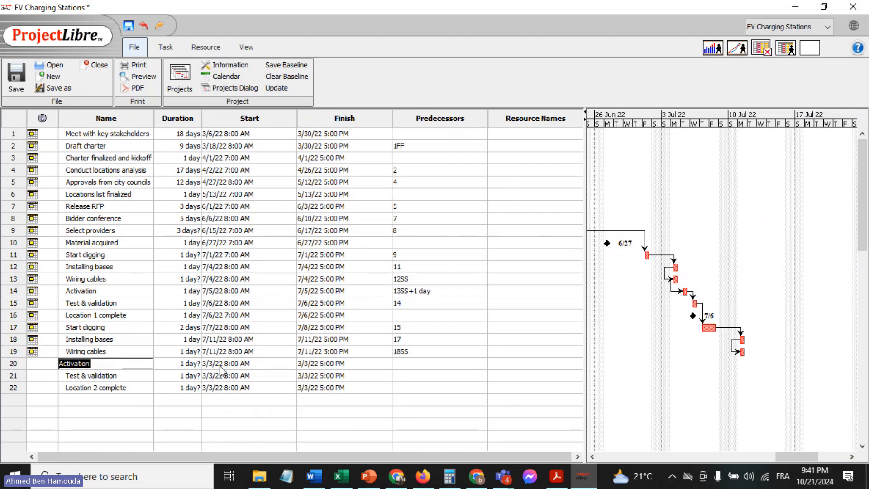
double_click(421, 363)
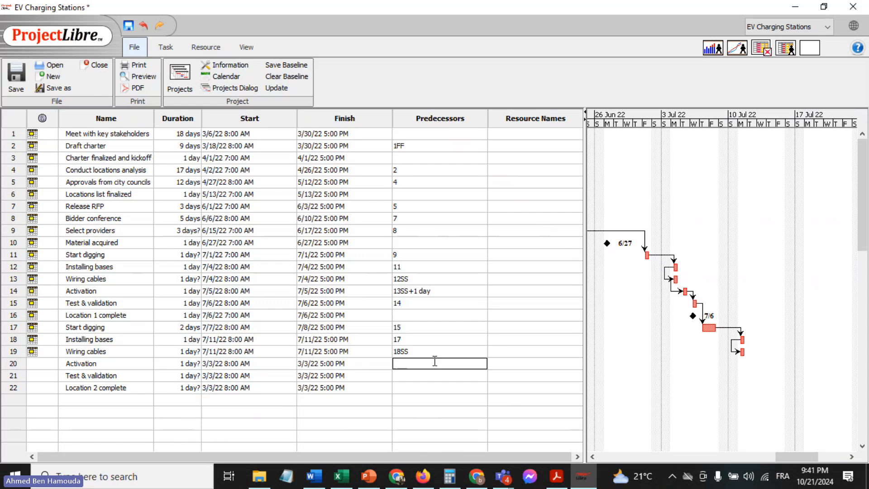
type("19")
key("Return")
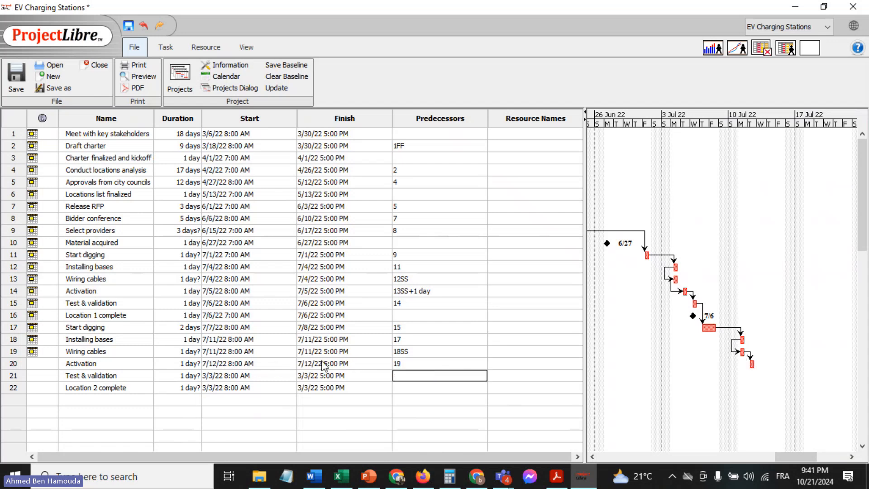
Change the second "Activation" task's dependency on task 19 to start-to-start (SS) with a lag of 1 day
double_click(427, 364)
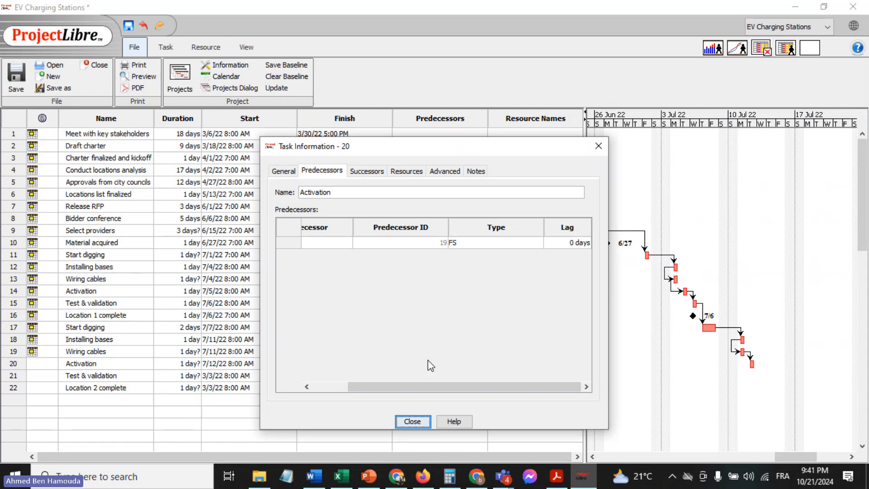
left_click(507, 244)
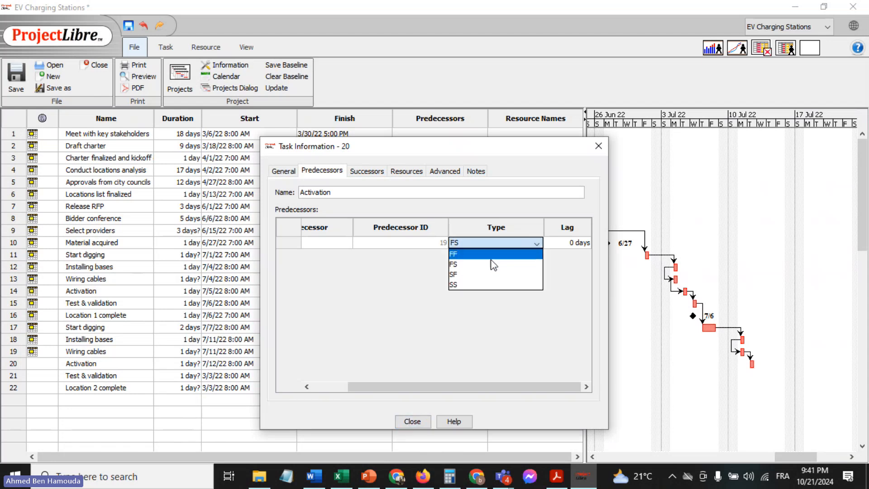
left_click(465, 284)
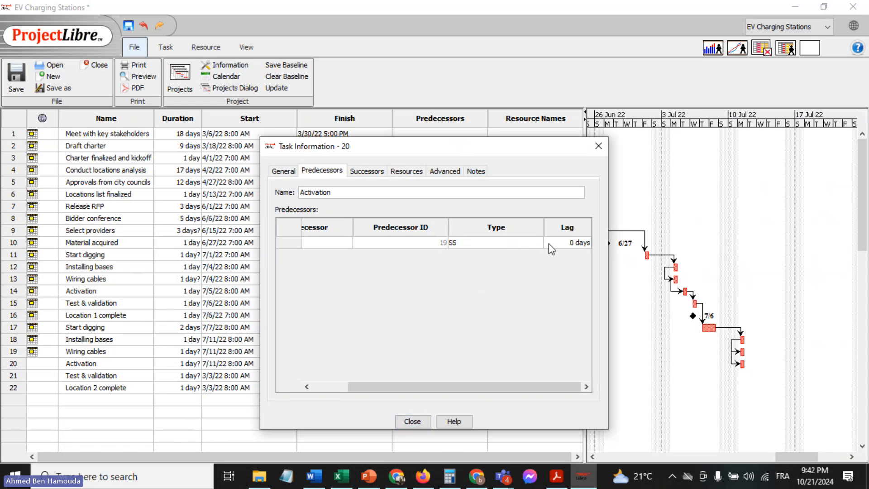
double_click(564, 242)
type("1")
key("Return")
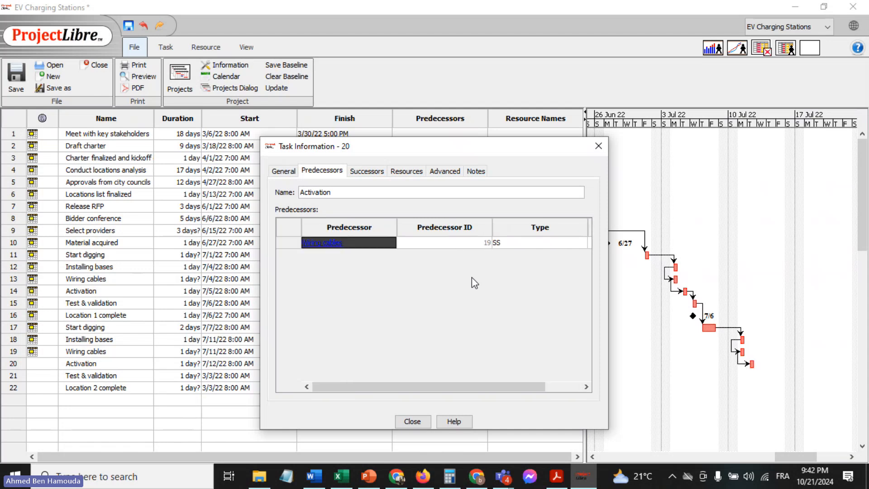
left_click_drag(444, 387, 498, 388)
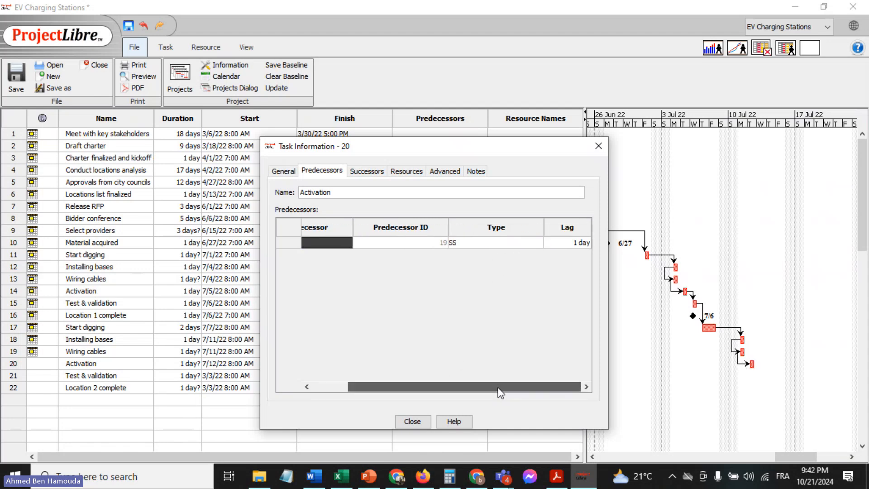
left_click(407, 421)
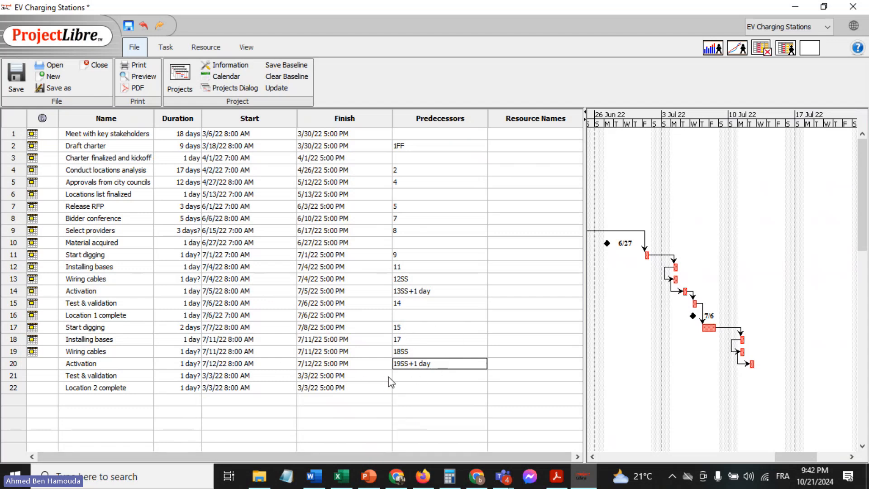
Set the predecessor of the second "Test & validation" task to 20
left_click(403, 376)
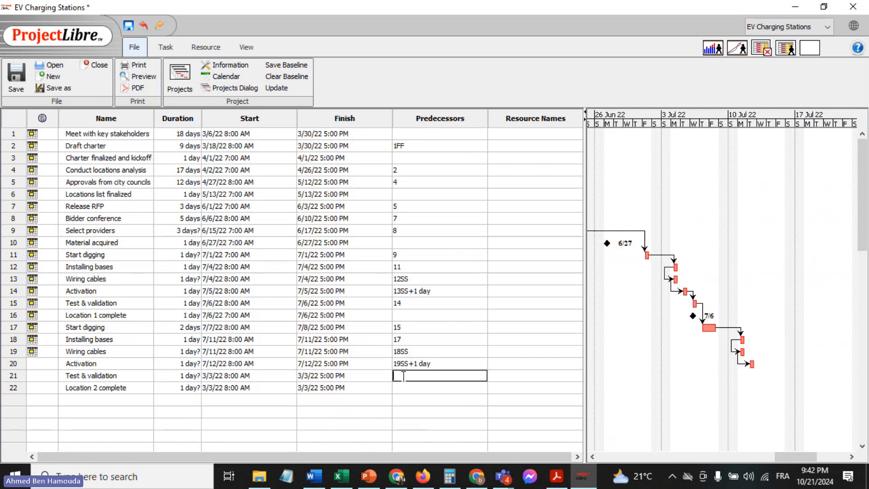
type("20")
key("Return")
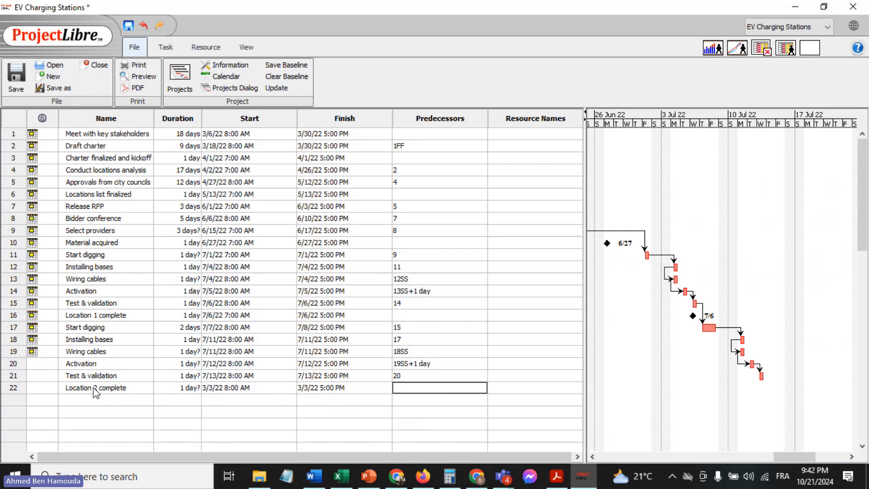
Set the start date of the "Location 2 complete" task to July 13, 2022
double_click(274, 388)
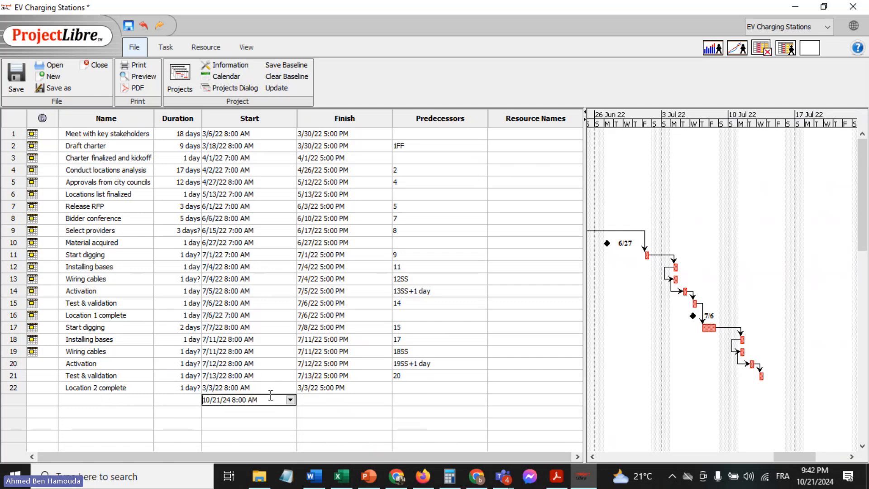
left_click(290, 387)
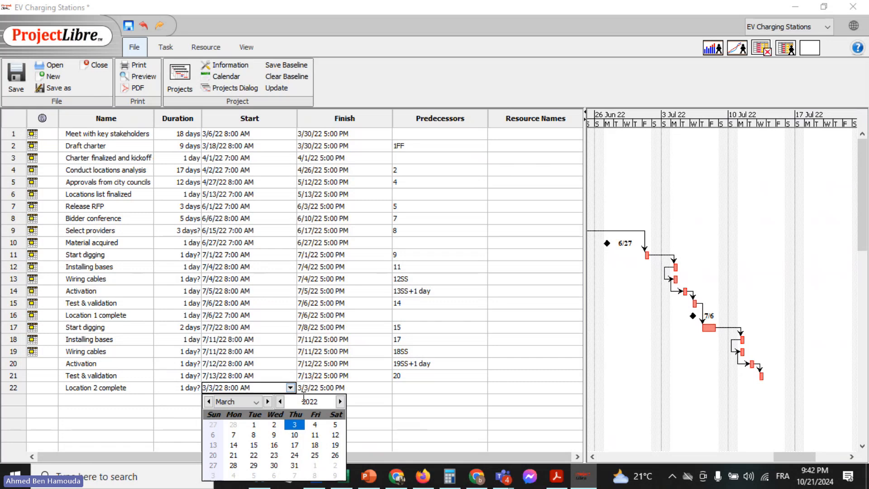
left_click(268, 402)
left_click(268, 401)
left_click(268, 402)
left_click(267, 401)
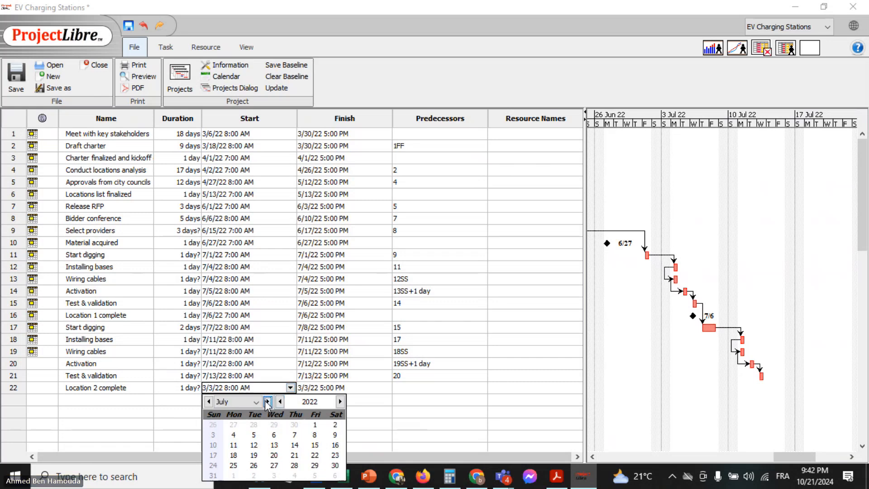
left_click(275, 445)
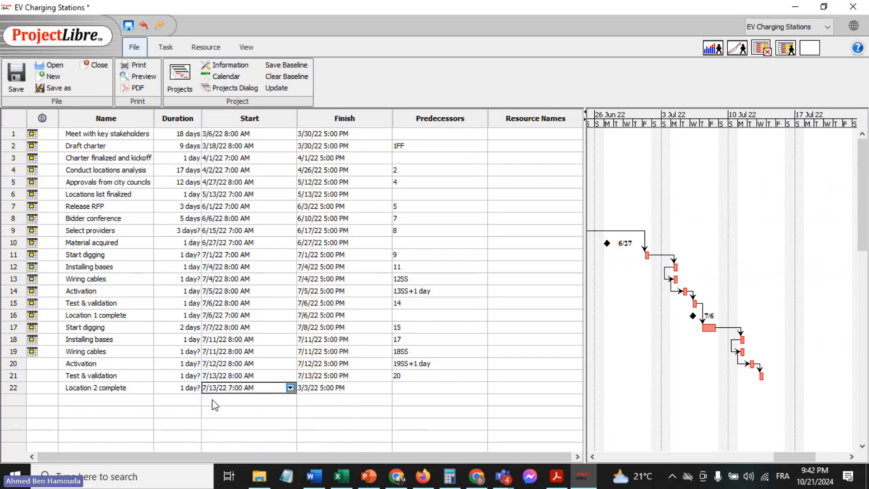
left_click(176, 392)
left_click(175, 398)
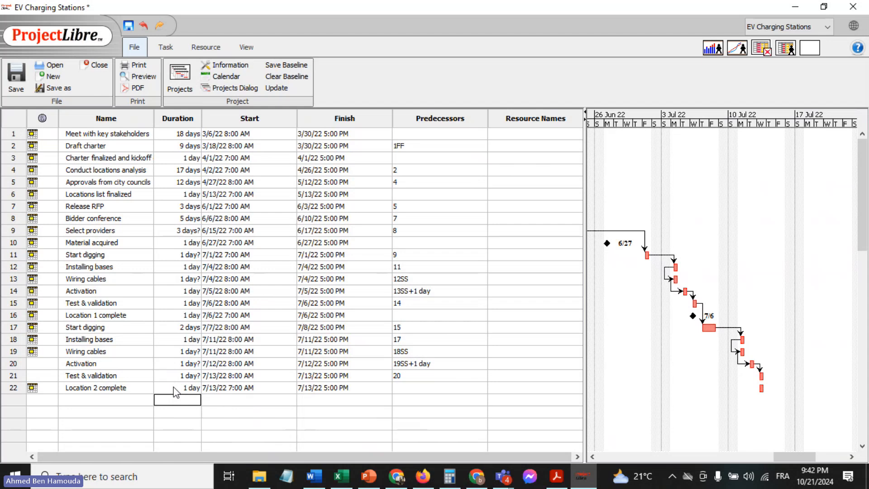
Display the "Location 2 complete" task as a milestone
double_click(138, 390)
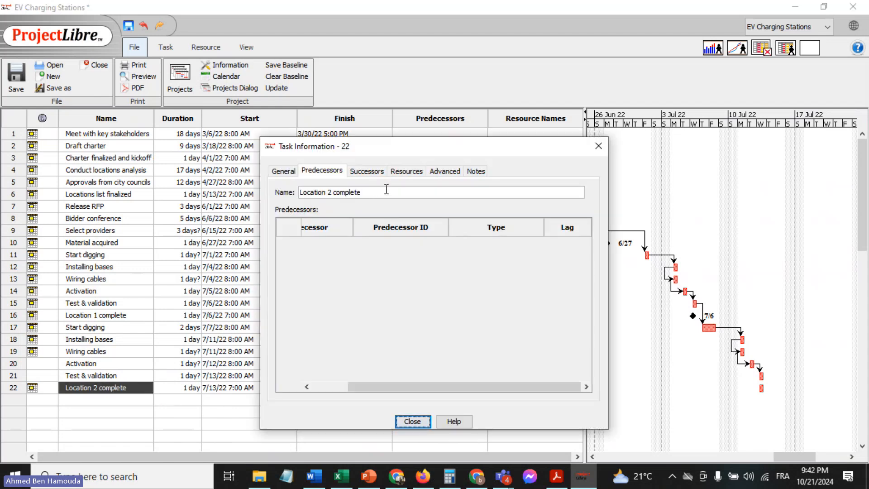
left_click(445, 171)
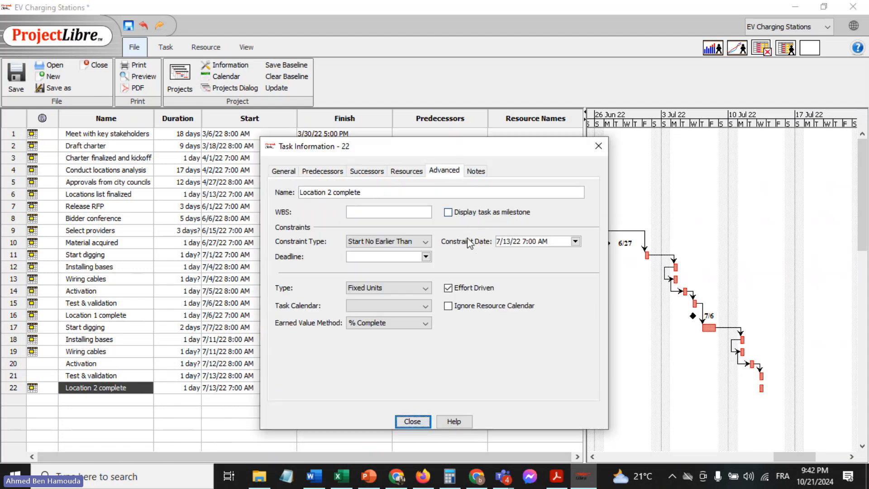
left_click(476, 216)
left_click(408, 422)
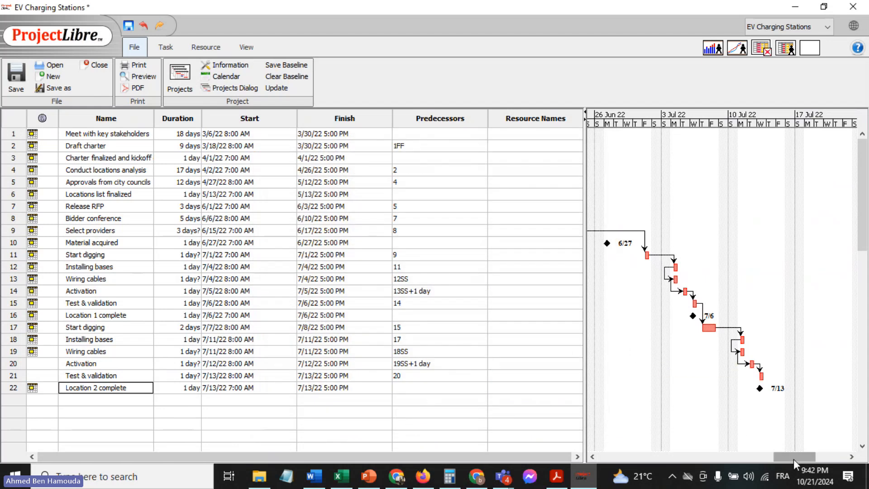
left_click_drag(794, 458, 850, 459)
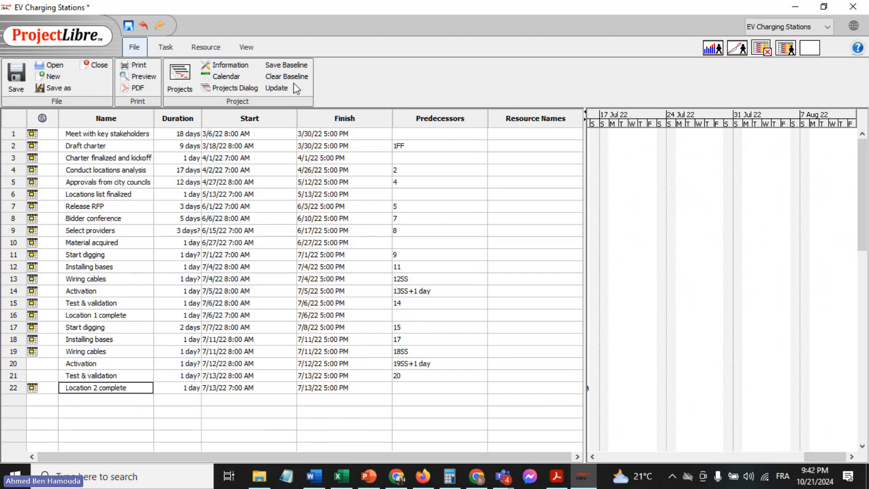
Show the project's resource sheet and add five people as resources, entering one first name per row
left_click(206, 48)
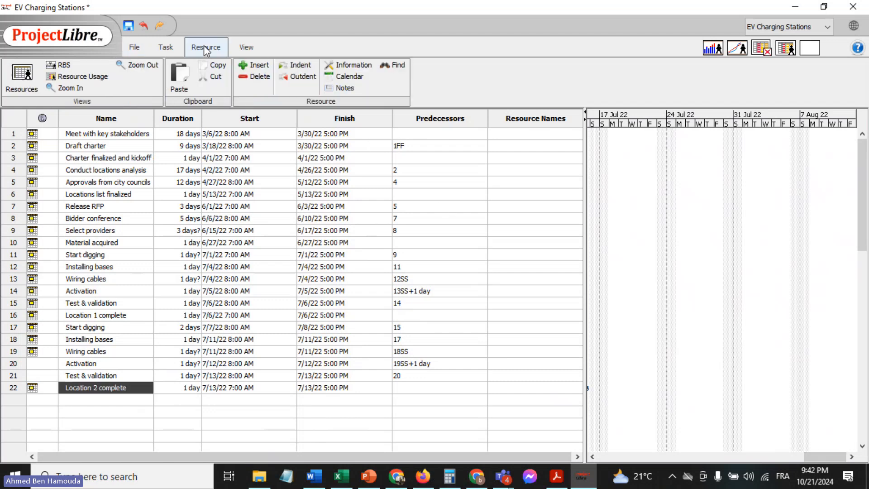
left_click(23, 86)
left_click(113, 136)
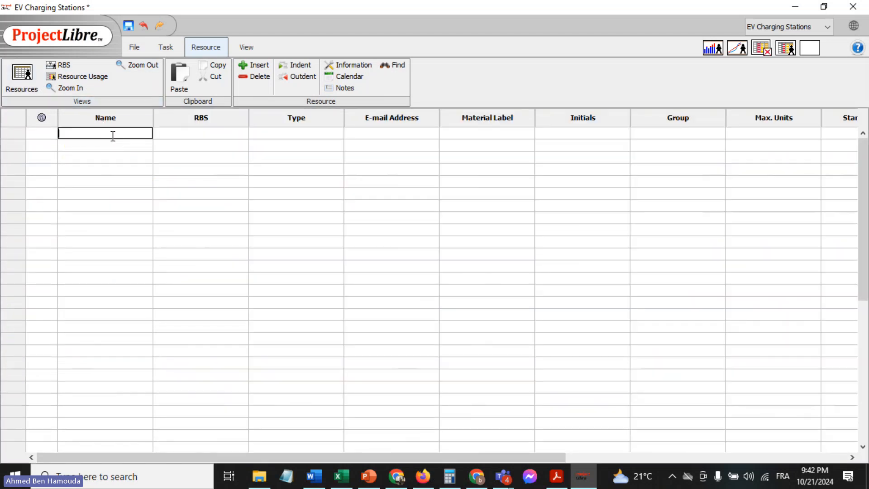
type("John")
left_click(110, 144)
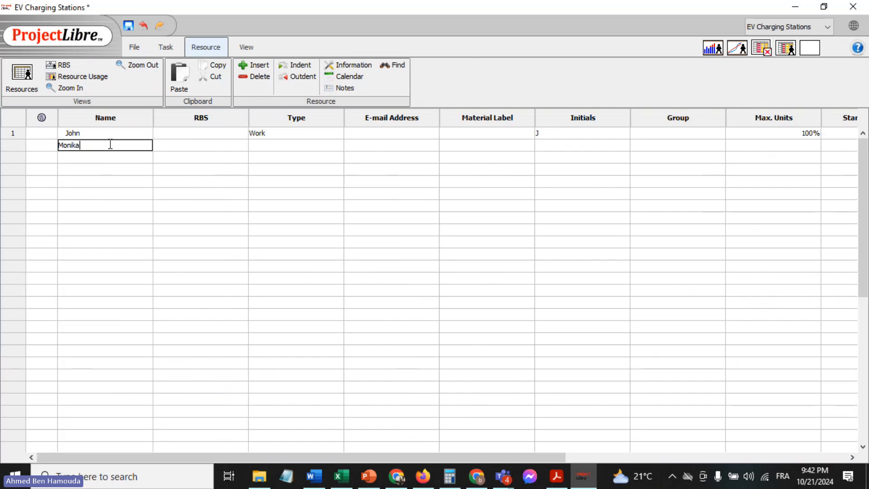
left_click(107, 156)
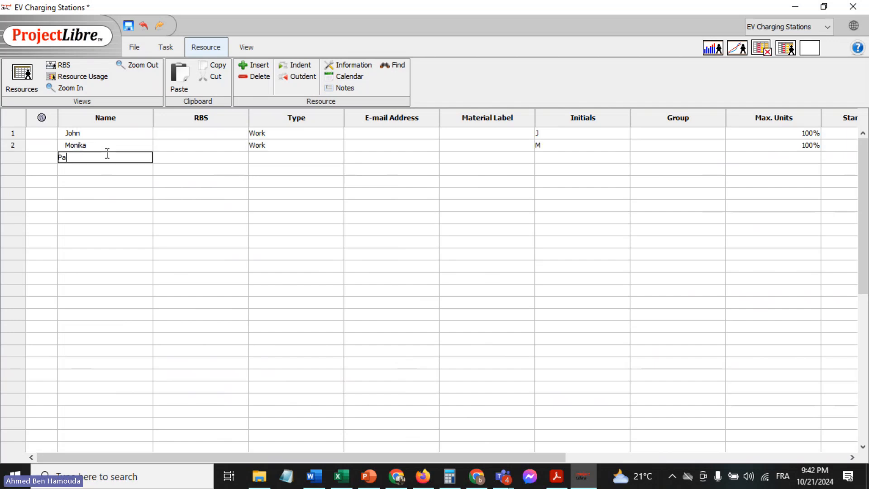
type("Patrick")
left_click(102, 170)
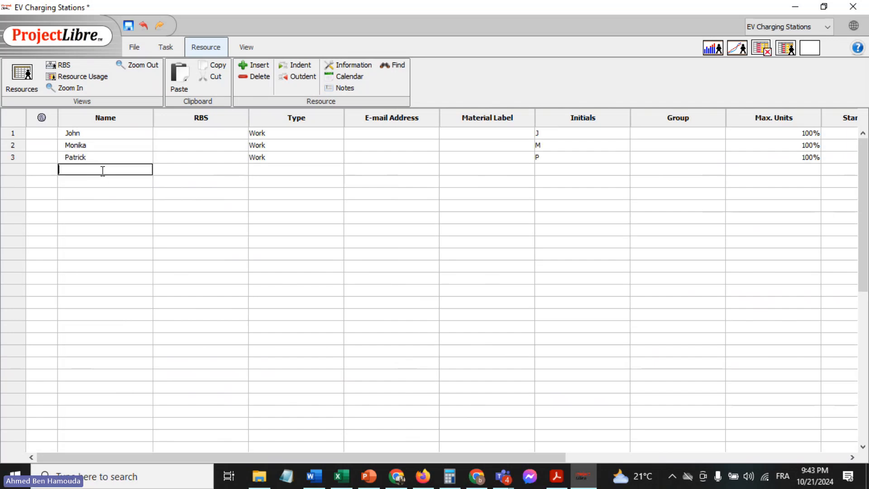
type("Petra")
left_click(103, 180)
type("Robert")
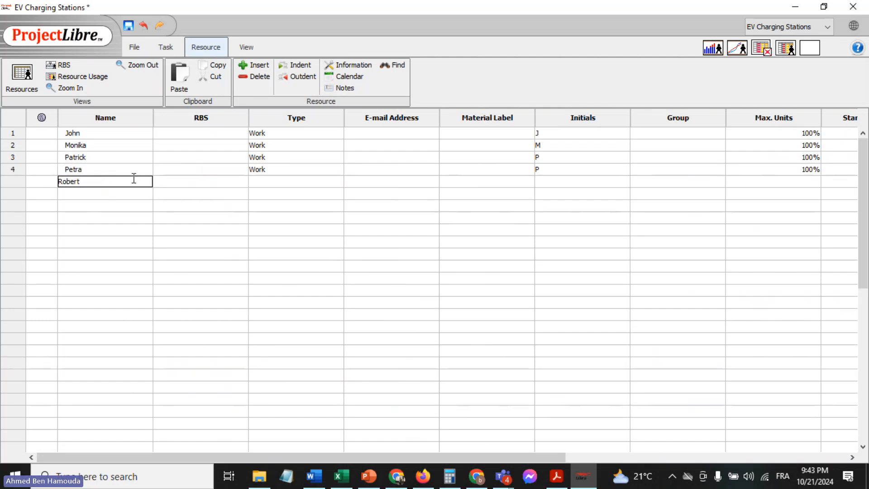
Complete the fifth resource's entry and check the available types for the first resource, keeping it as Work
left_click(270, 193)
left_click(301, 181)
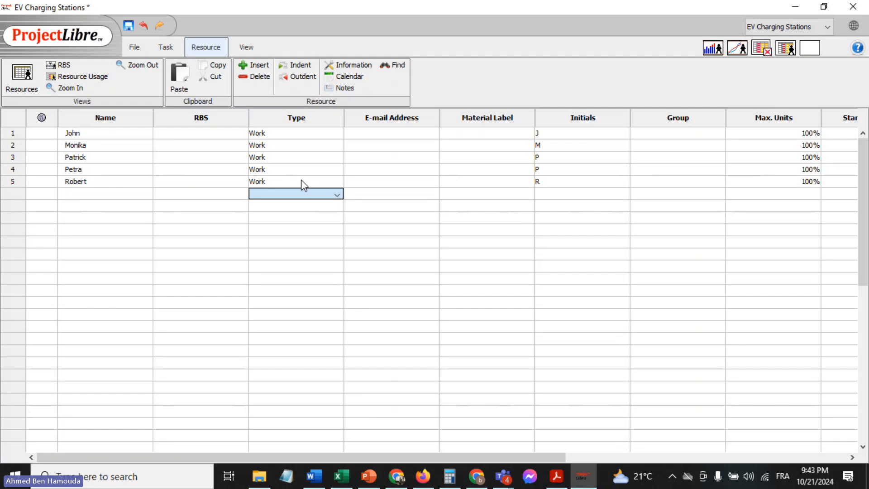
left_click(324, 136)
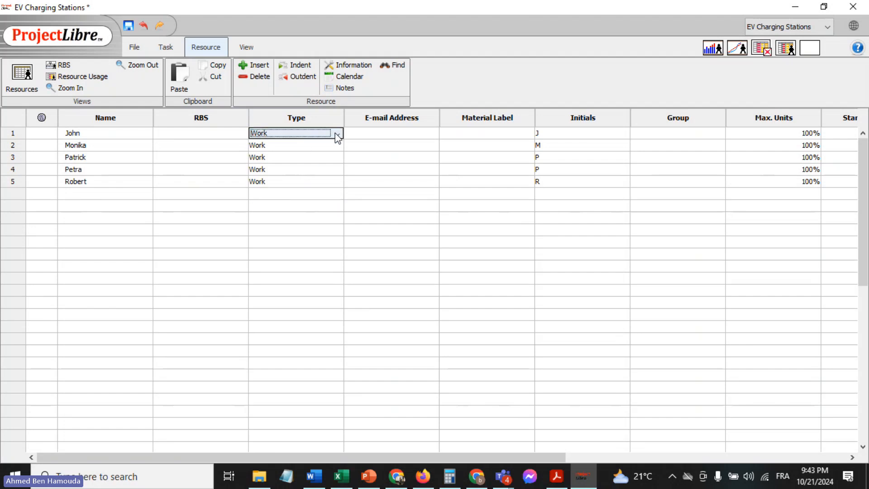
left_click(338, 135)
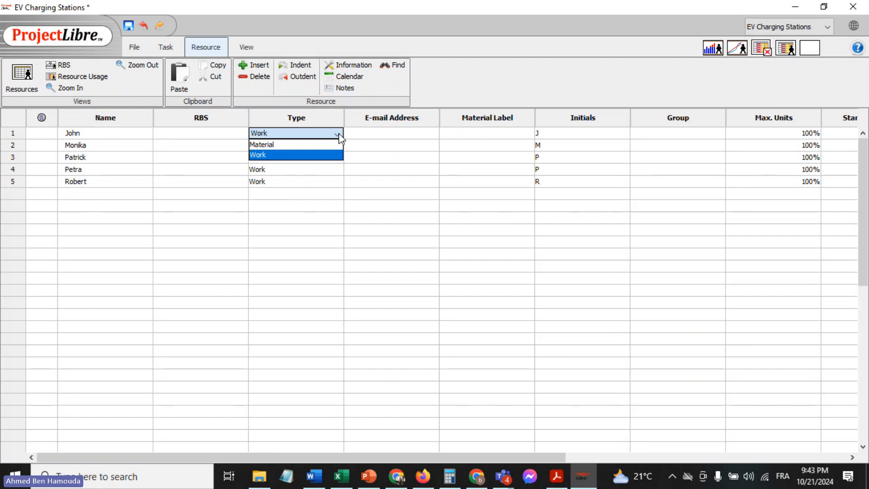
left_click(208, 132)
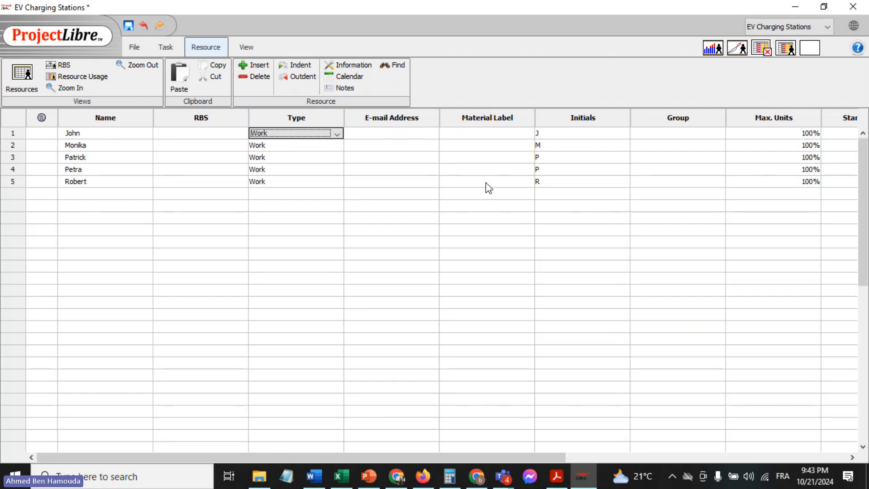
Set the initials of the third resource to PK in its resource information
double_click(575, 134)
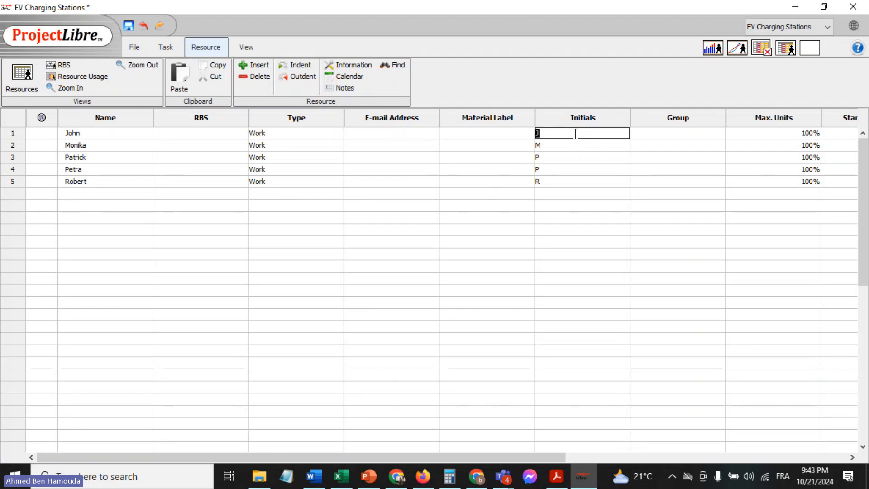
double_click(556, 156)
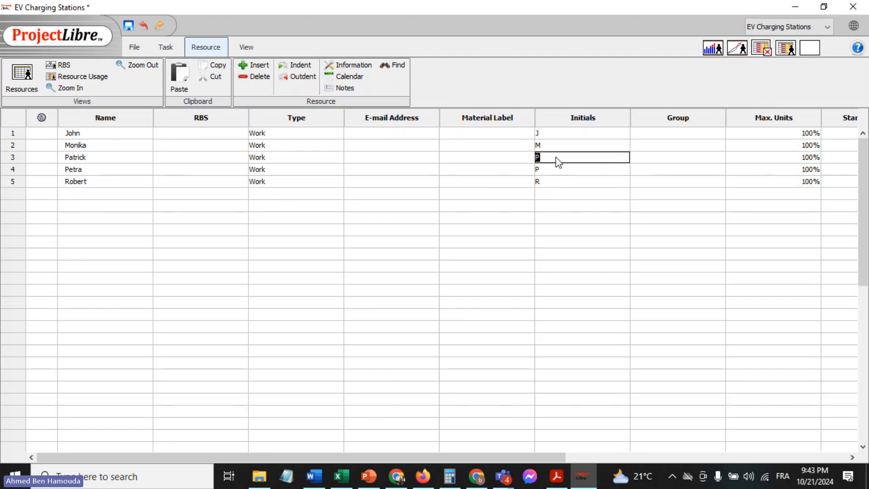
left_click(531, 181)
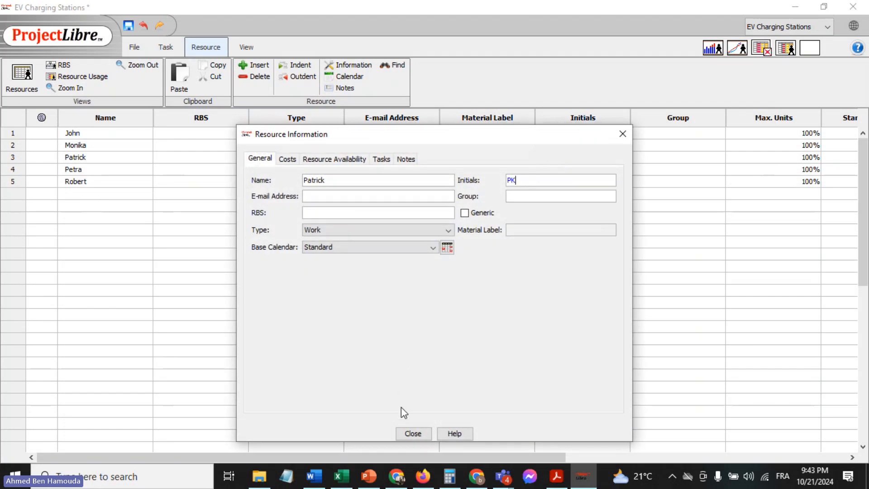
left_click(412, 433)
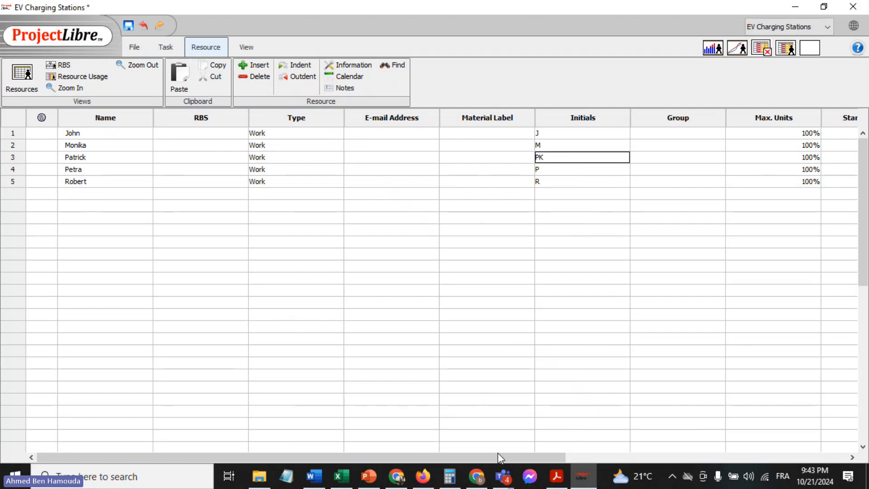
Set the standard rate of the first resource to $15.00/hour
left_click_drag(500, 458, 607, 459)
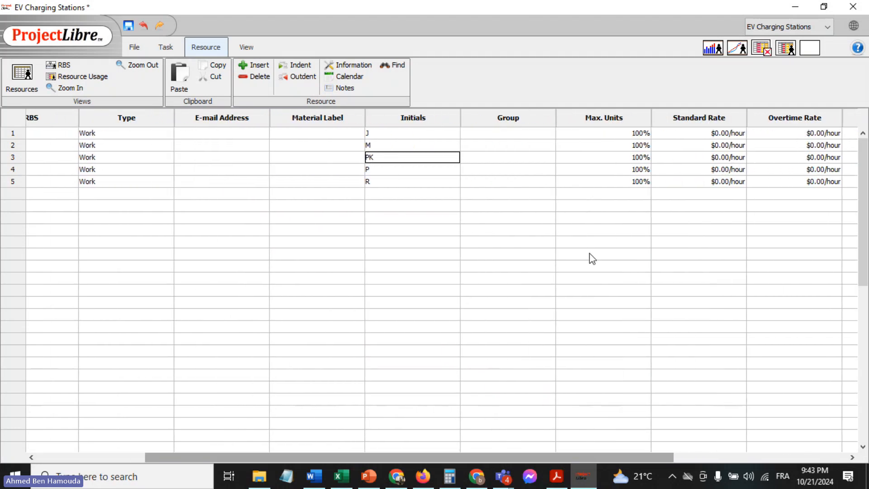
left_click(489, 146)
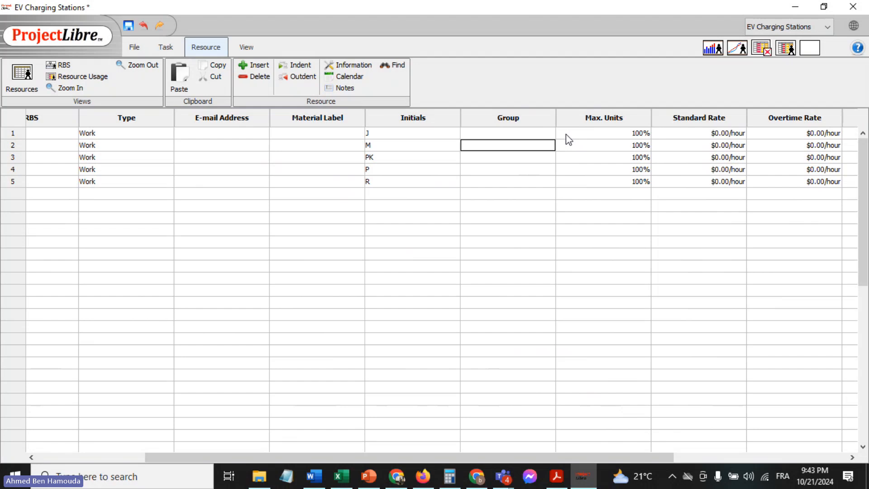
double_click(678, 133)
type("15")
key("Return")
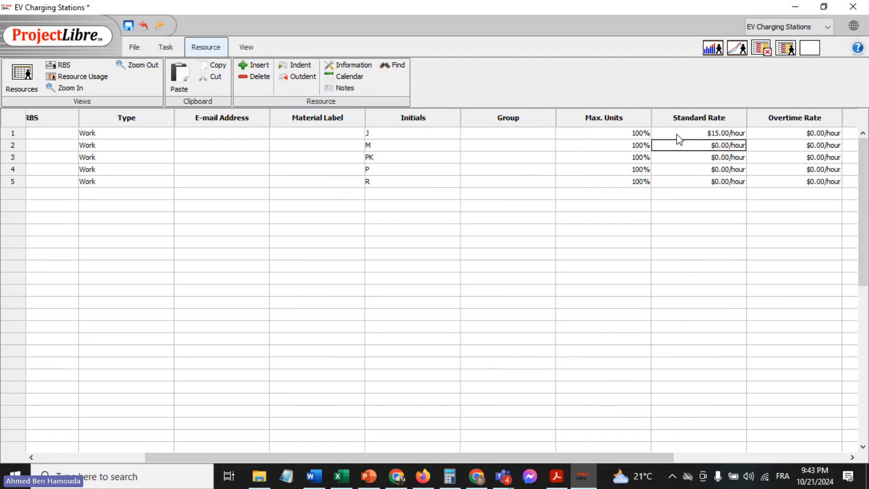
type("10")
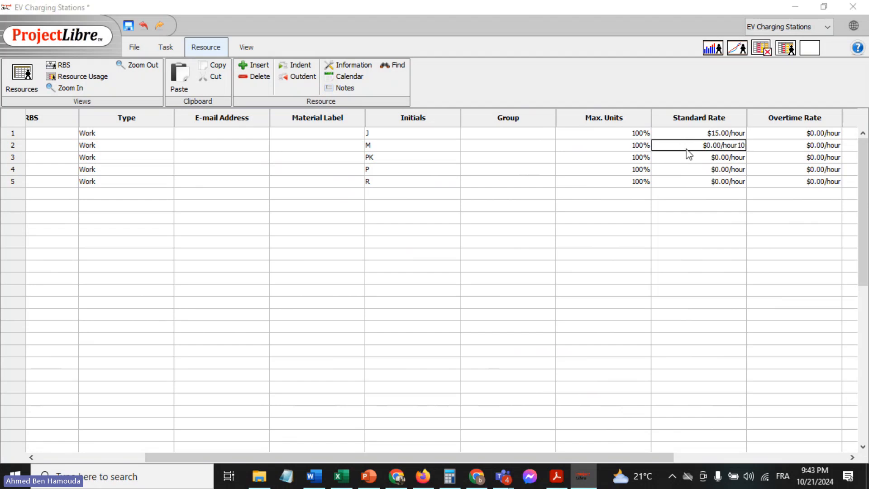
key("Return")
left_click(535, 391)
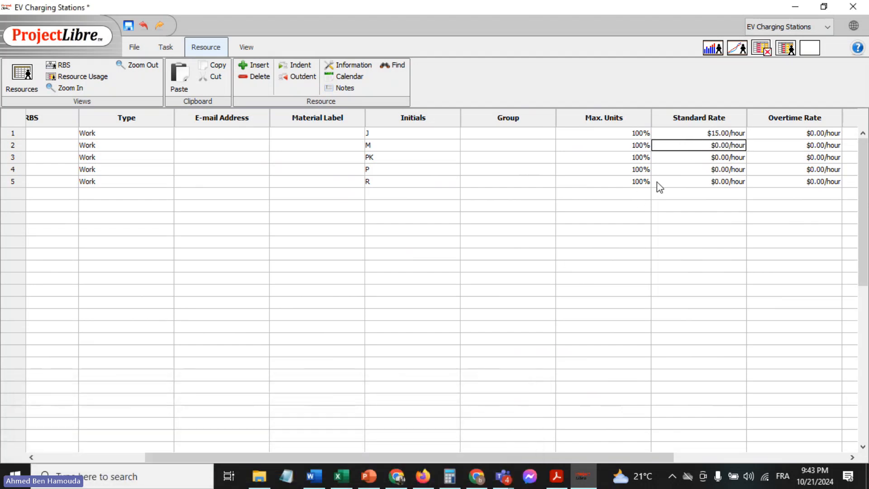
Set the standard rates of the second and third resources to $10.00/hour and $20.00/hour
double_click(687, 144)
type("10")
key("Return")
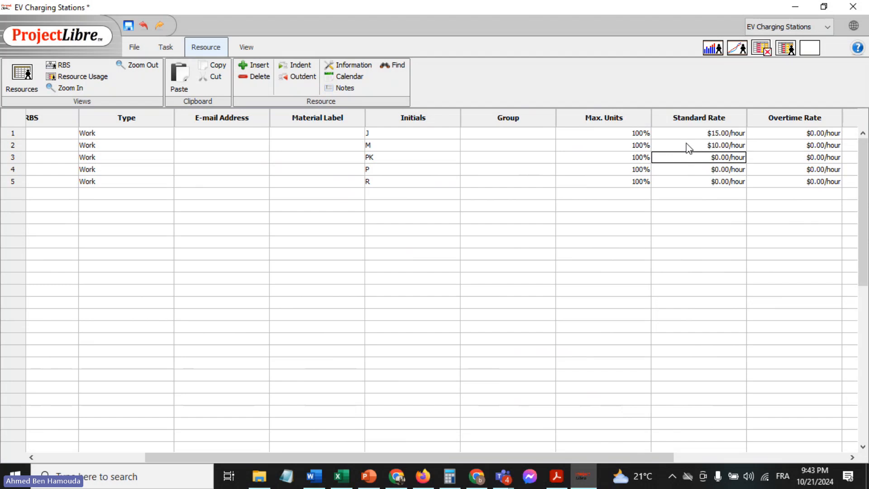
double_click(697, 156)
type("20")
key("Return")
Set the standard rates of the fourth and fifth resources to $18.00/hour and $13.00/hour
double_click(697, 169)
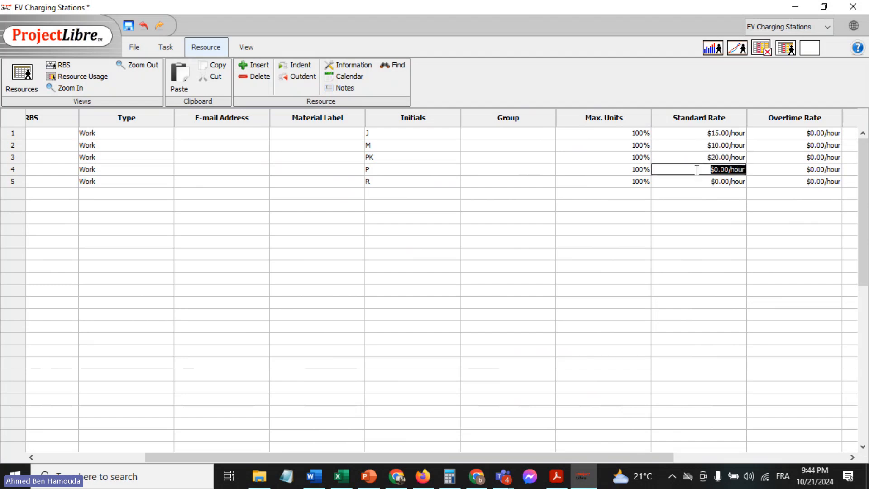
type("18")
key("Return")
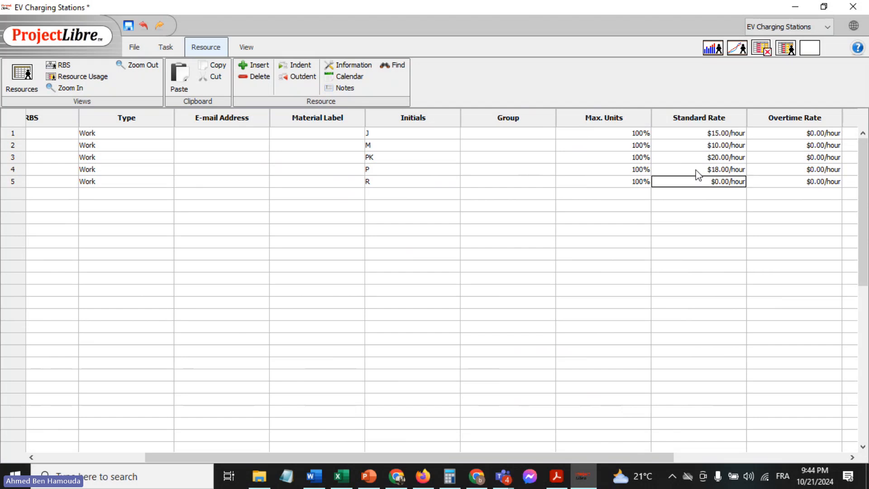
double_click(699, 181)
type("13")
key("Return")
left_click(605, 255)
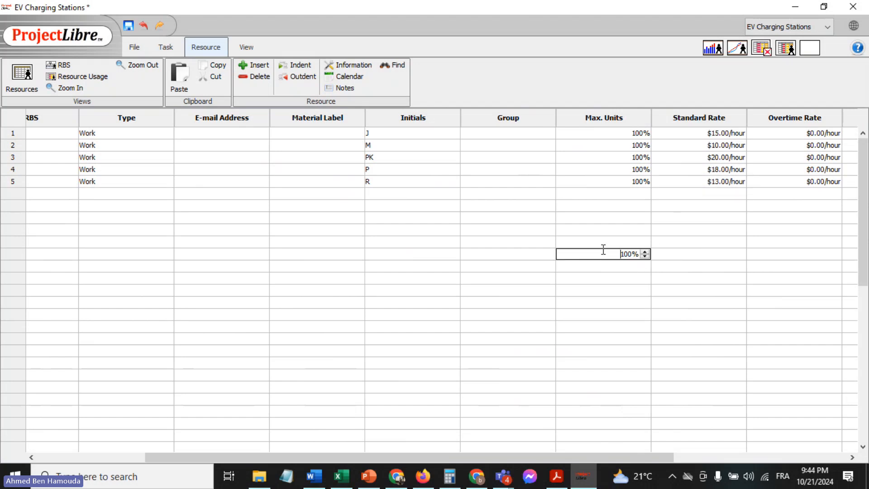
Return from the resource sheet to the project's Gantt view
left_click_drag(616, 460, 529, 446)
left_click(383, 218)
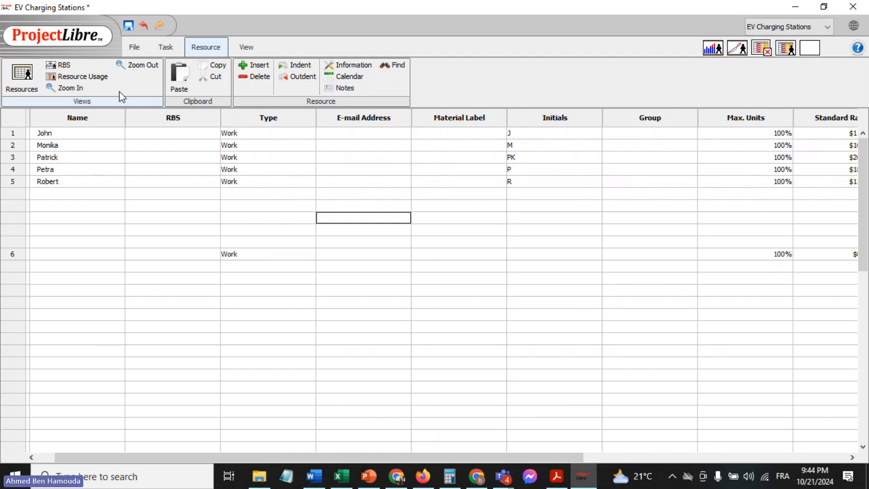
left_click(247, 47)
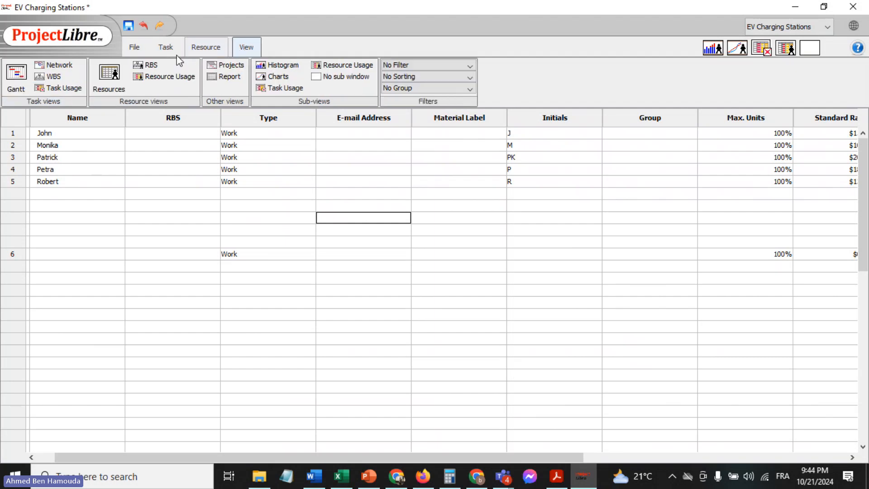
left_click(25, 74)
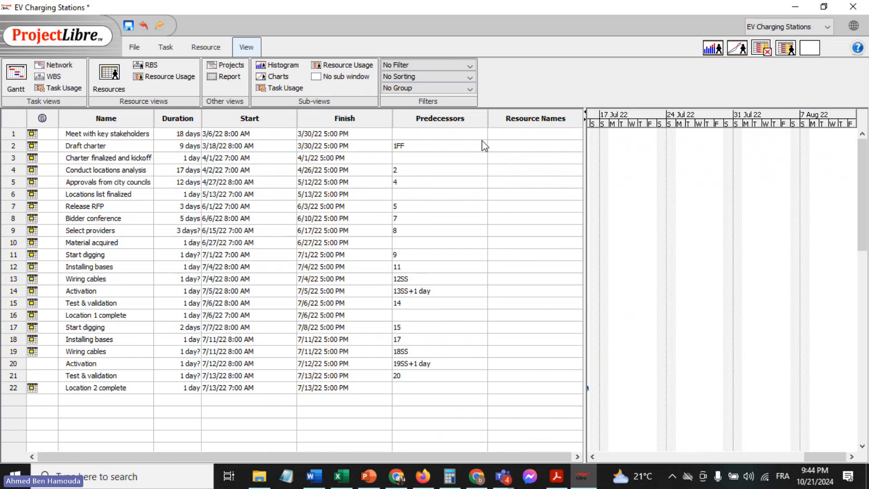
Assign the fourth resource of the resource sheet to the "Meet with key stakeholders" task by its first name
left_click(519, 142)
left_click(535, 134)
type("P")
key("Return")
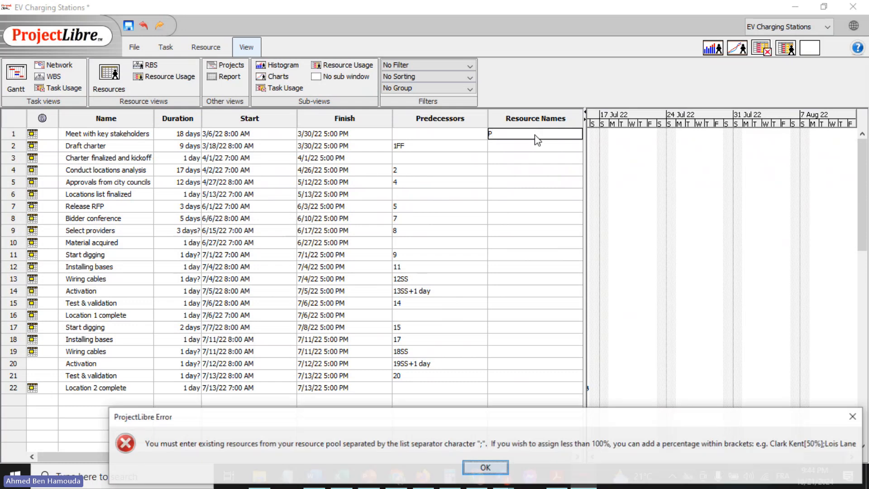
left_click(855, 416)
type("Petr")
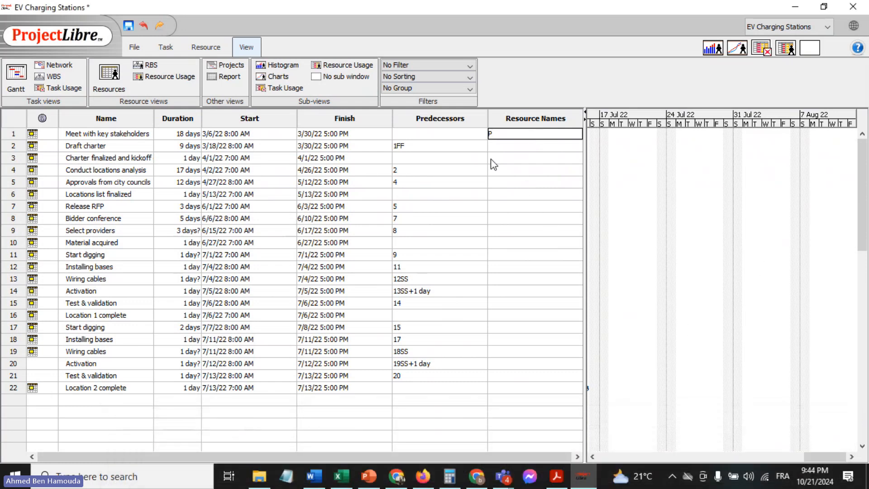
type("a")
key("Return")
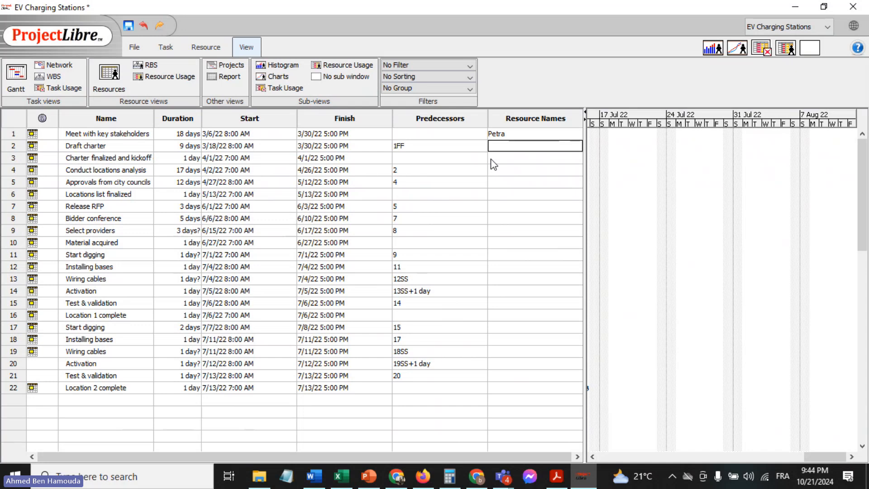
Assign the third resource of the resource sheet to the "Draft charter" task
type("Patrick")
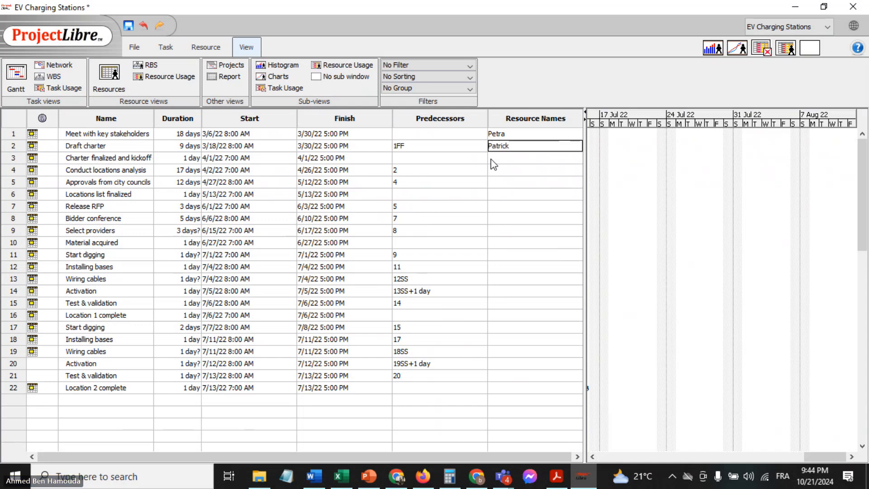
key("Return")
key("Return")
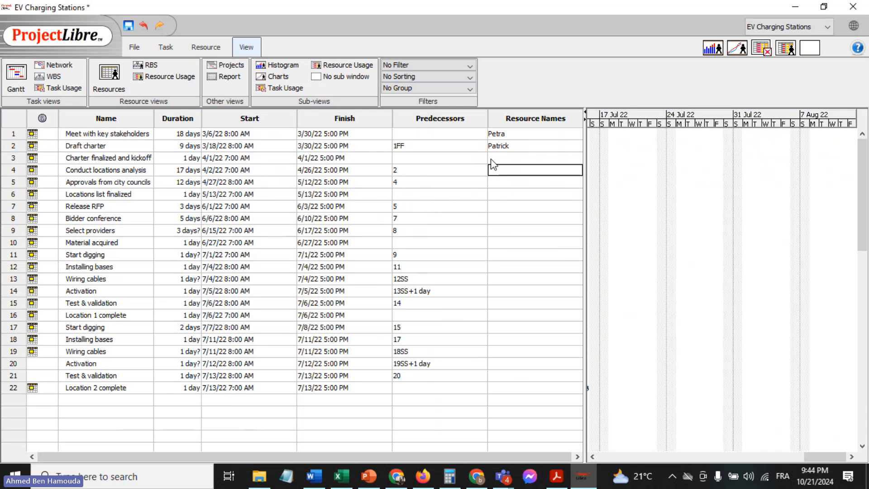
Assign the fifth resource to "Conduct locations analysis" and the first resource to "Approvals from city councils"
type("Pobert")
key("Return")
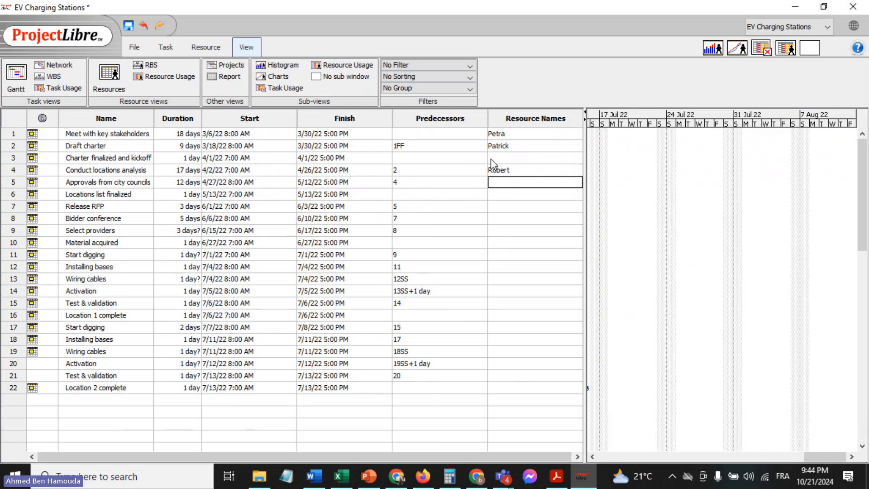
type("John")
key("Return")
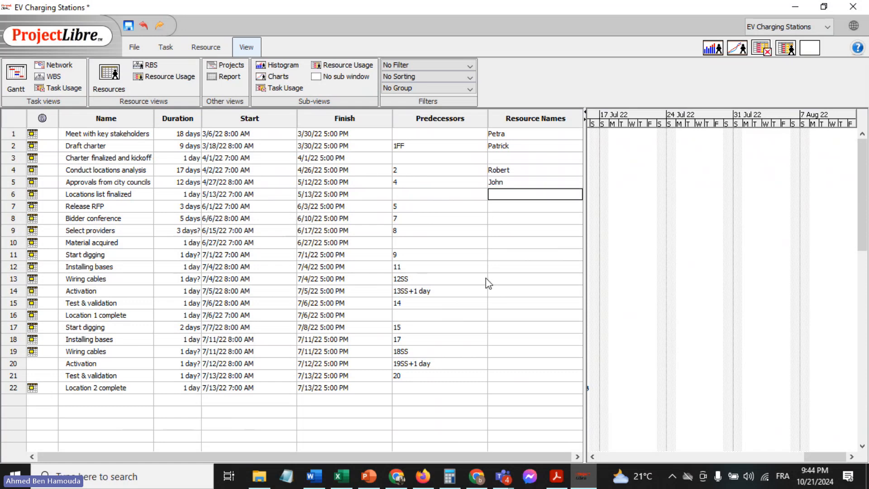
Assign the second resource of the resource sheet to both the "Release RFP" and "Bidder conference" tasks
key("Down")
key("Down")
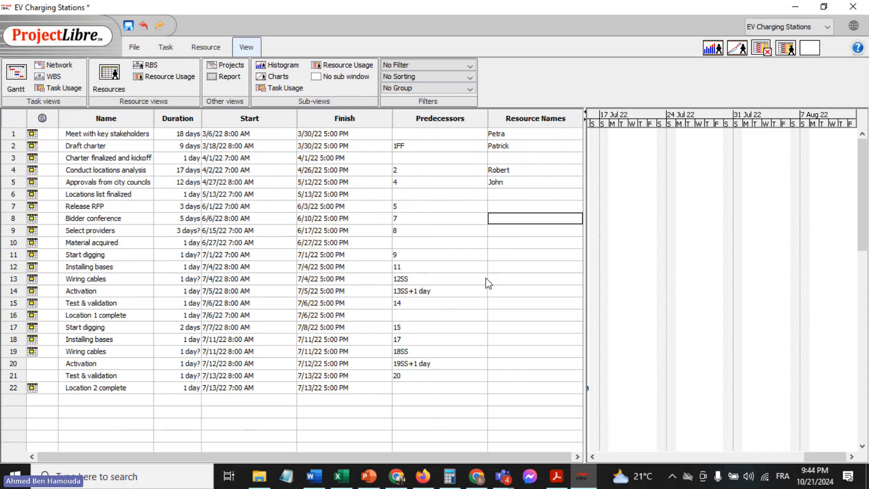
key("Up")
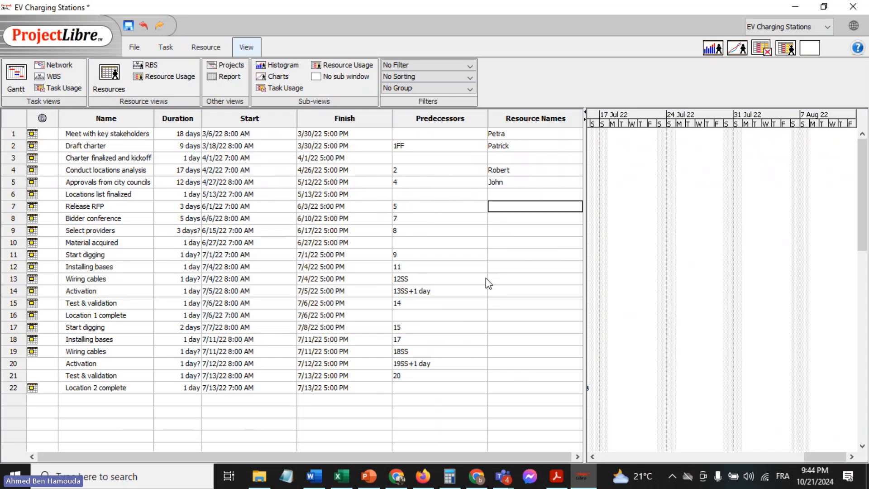
type("Mojik")
key("BackSpace")
key("BackSpace")
key("BackSpace")
type("nika")
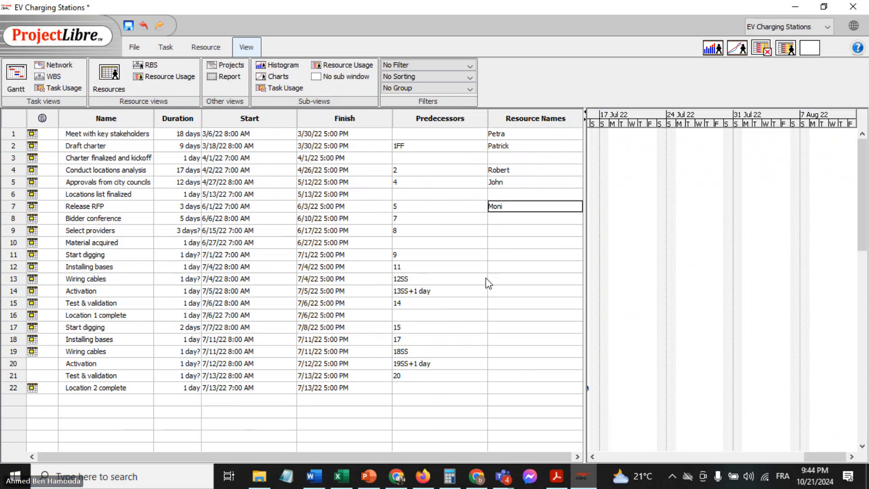
key("Return")
type("Monika")
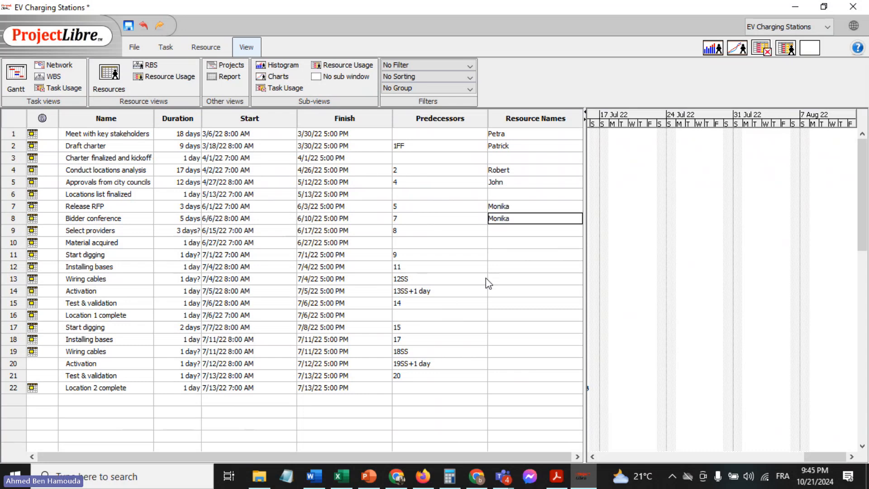
key("Return")
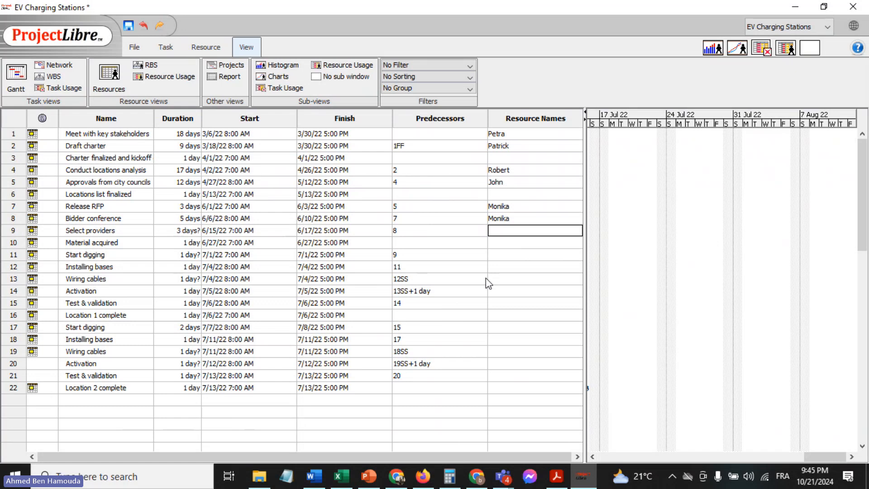
Assign the first resource of the resource sheet to the "Select providers" task
type("John4")
key("BackSpace")
key("Return")
key("Return")
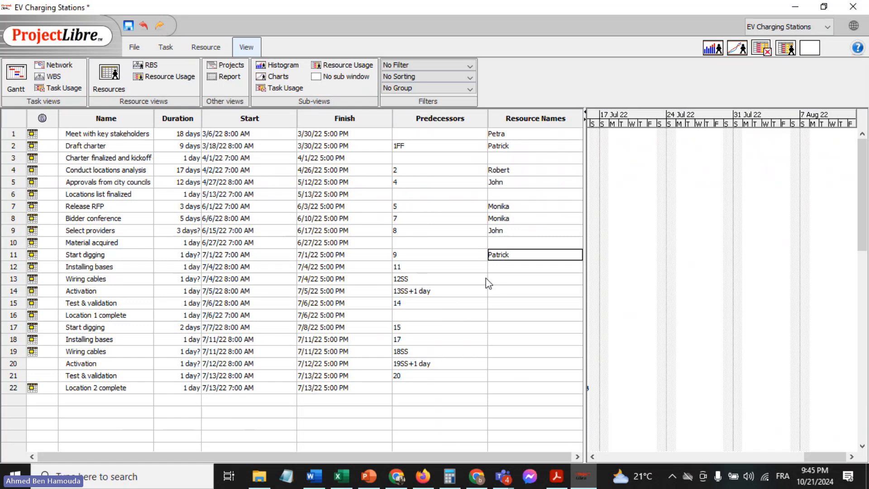
Assign the third resource to the first "Start digging" task and the fifth resource to the first "Installing bases" task
key("Return")
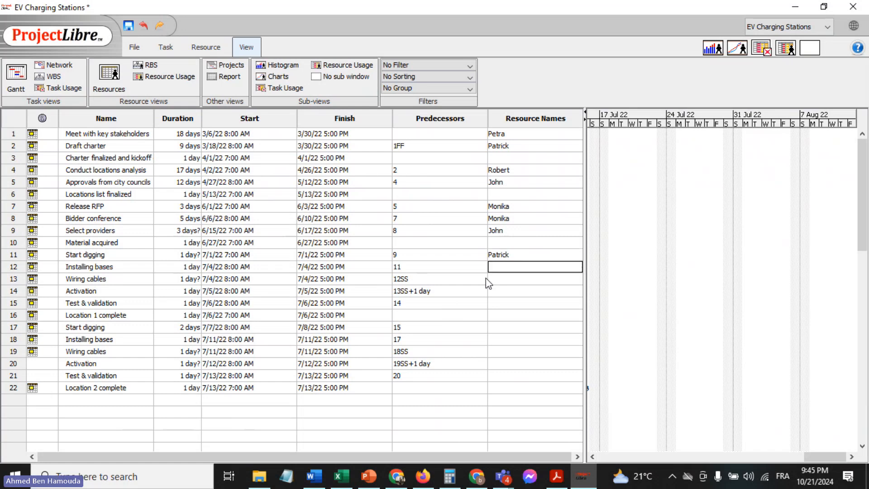
type("Robert")
key("Return")
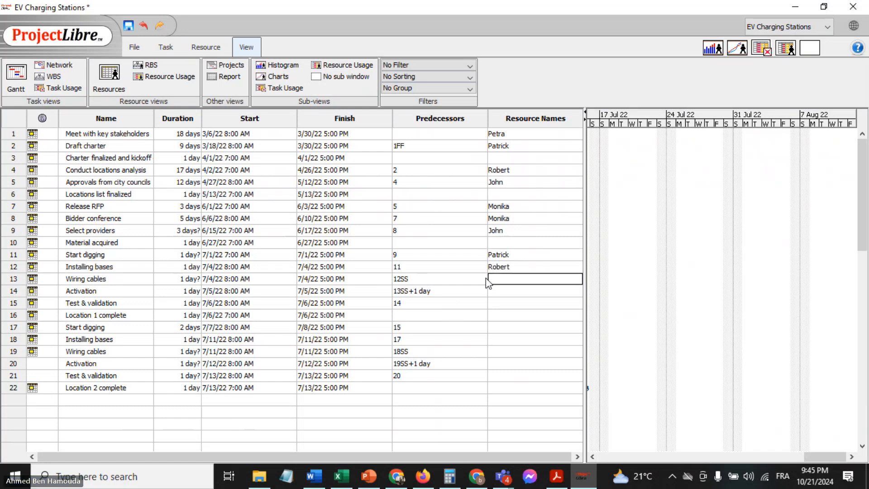
Assign the third resource to the first "Wiring cables" task and the fifth resource to the first "Activation" task
type("Patrick")
key("Return")
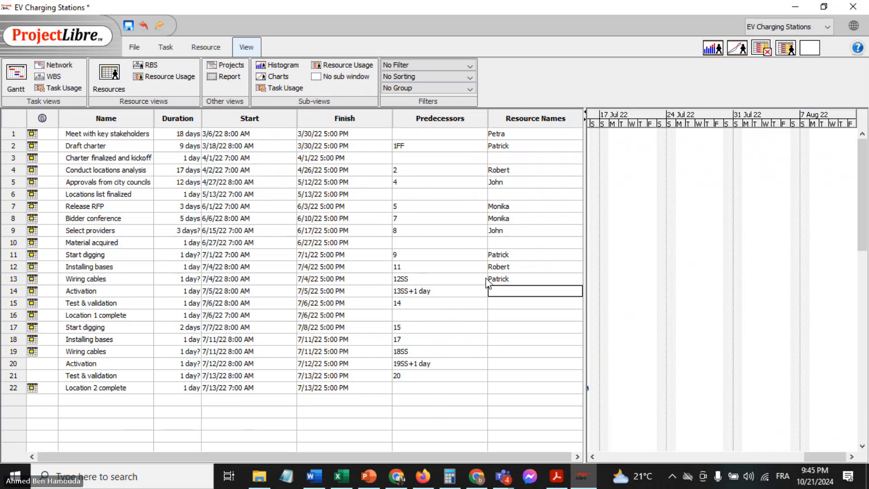
type("Robert")
key("Return")
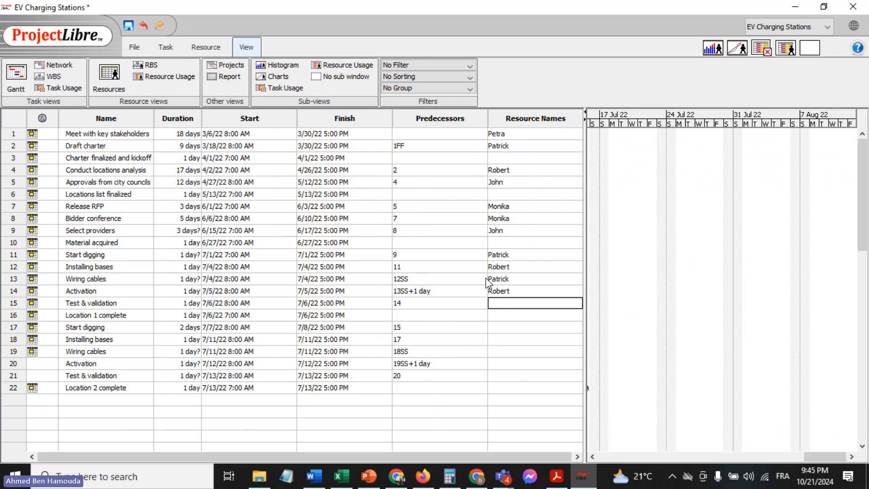
Assign the resource used for "Meet with key stakeholders" to the first "Test & validation" task
type("Petra")
left_click(536, 257)
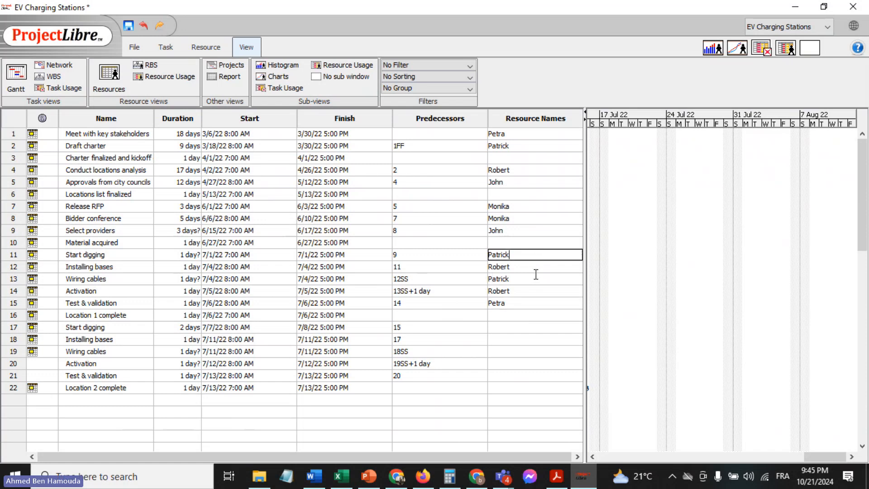
left_click(527, 302)
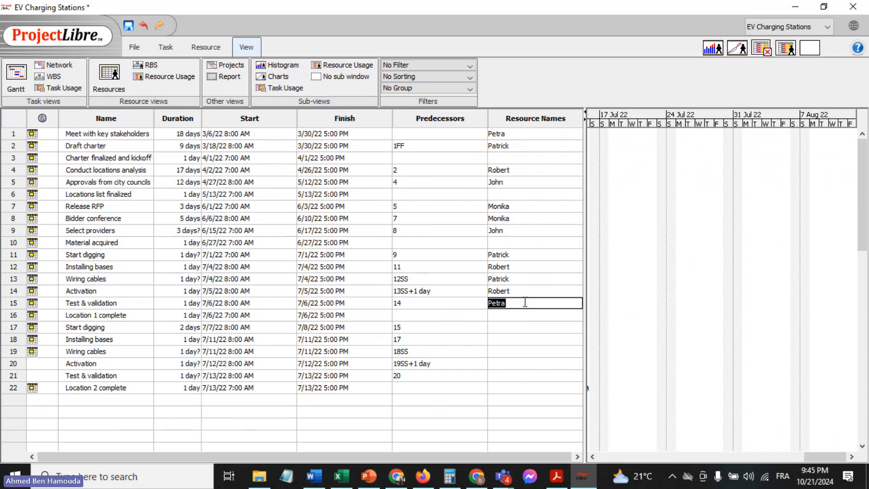
Copy the resource assignments of tasks 11 to 15 to the matching location 2 tasks, 17 to 21
left_click(466, 255)
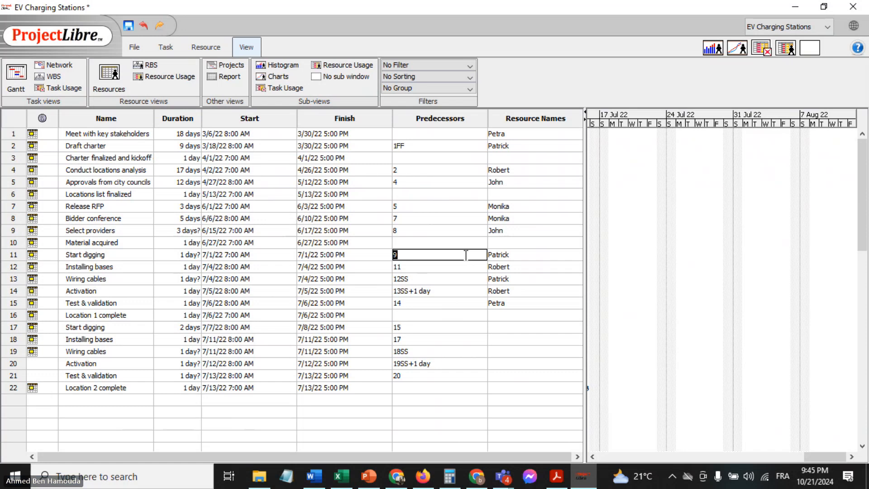
left_click(466, 255)
left_click(518, 256)
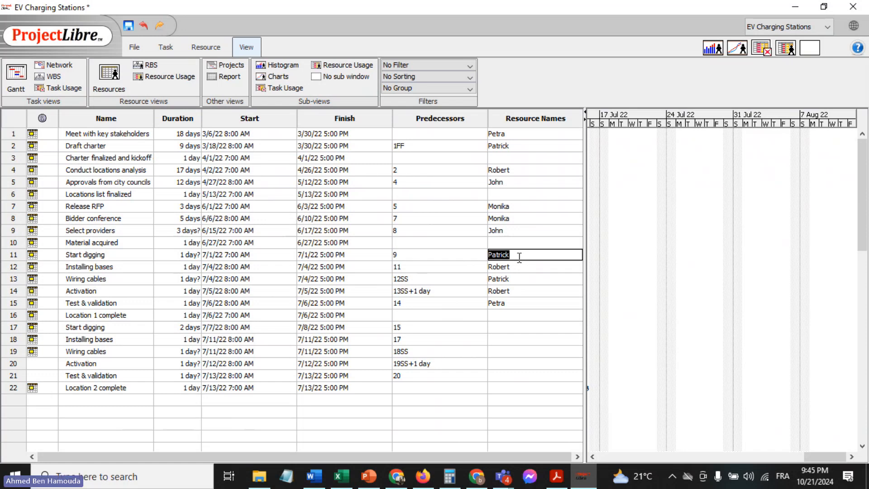
key("shift+Down")
key("shift+Down")
key("shift+Down")
key("shift+Down")
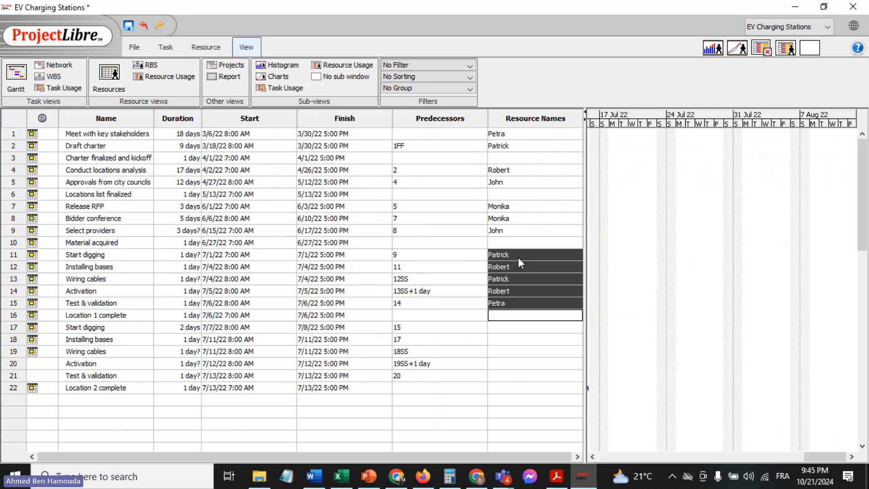
key("shift+Up")
key("ctrl+c")
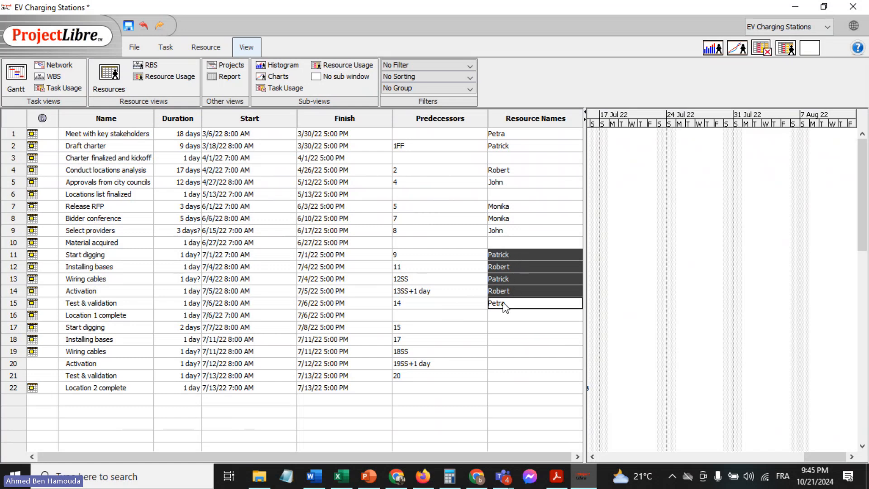
left_click(508, 326)
key("ctrl+v")
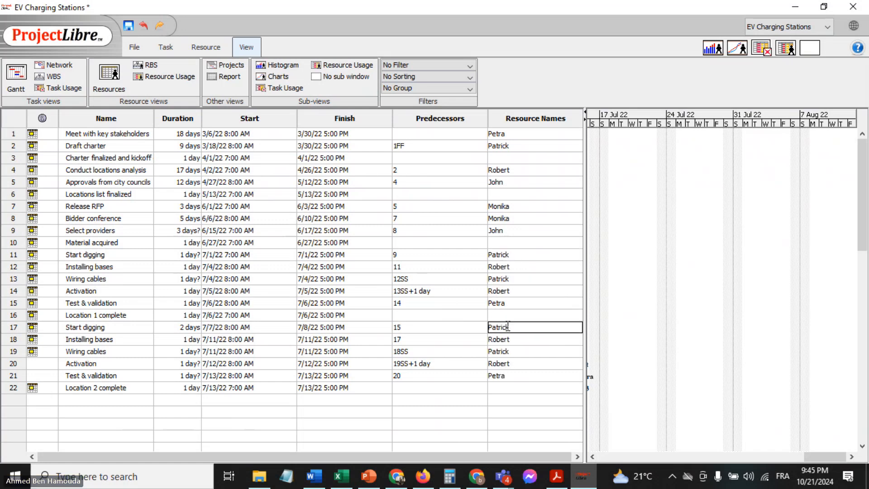
Examine the resource labels on the Gantt bars from late June to mid-July 2022 and open the project file commands
double_click(460, 305)
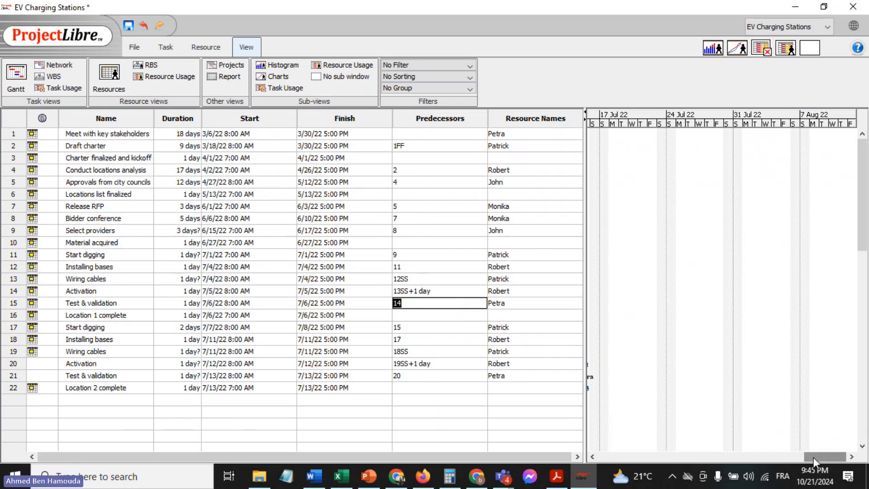
left_click_drag(813, 457, 779, 458)
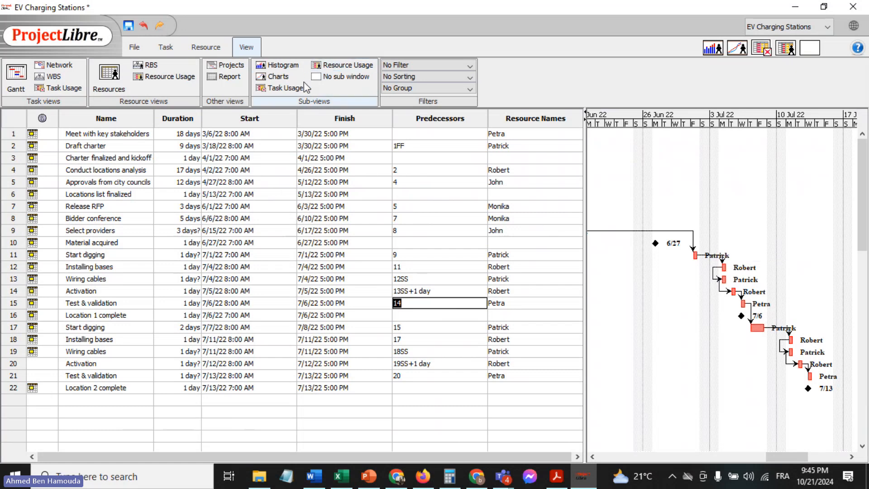
left_click(134, 50)
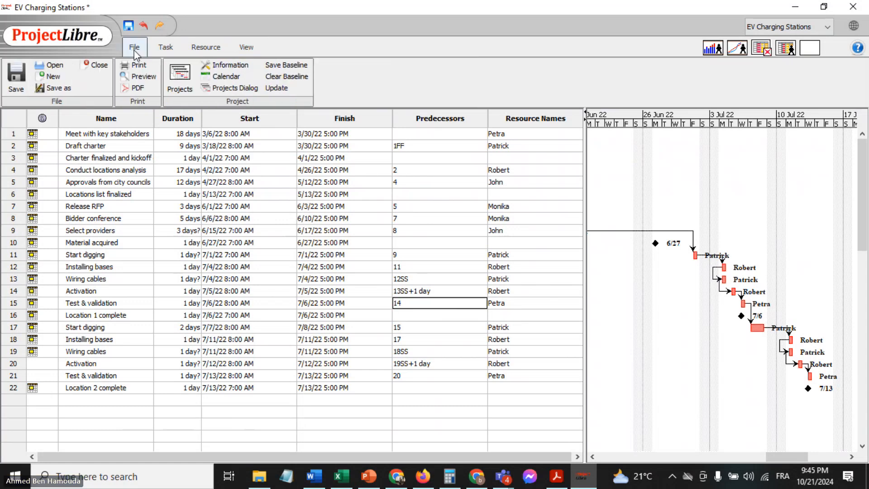
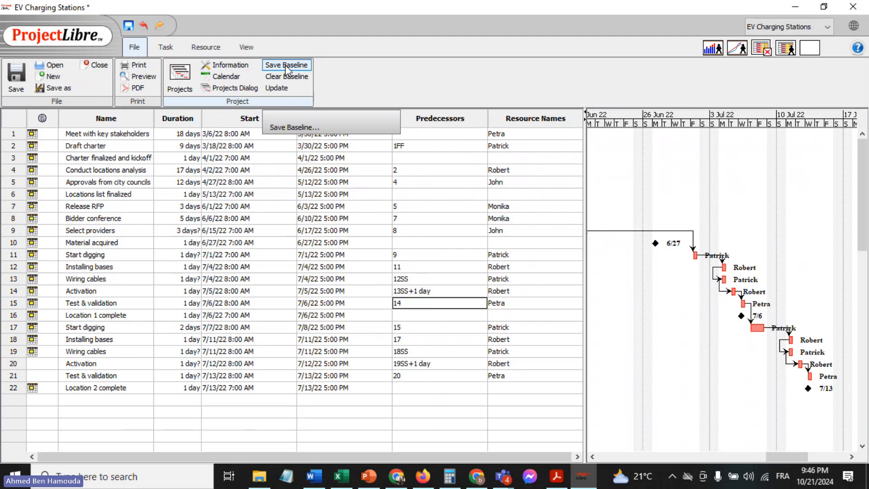
Save the default baseline for the entire project
left_click(285, 64)
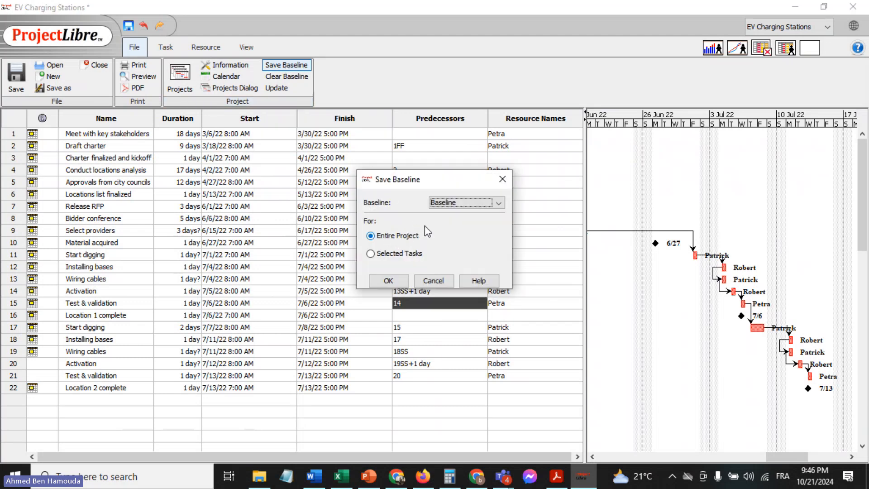
left_click(498, 204)
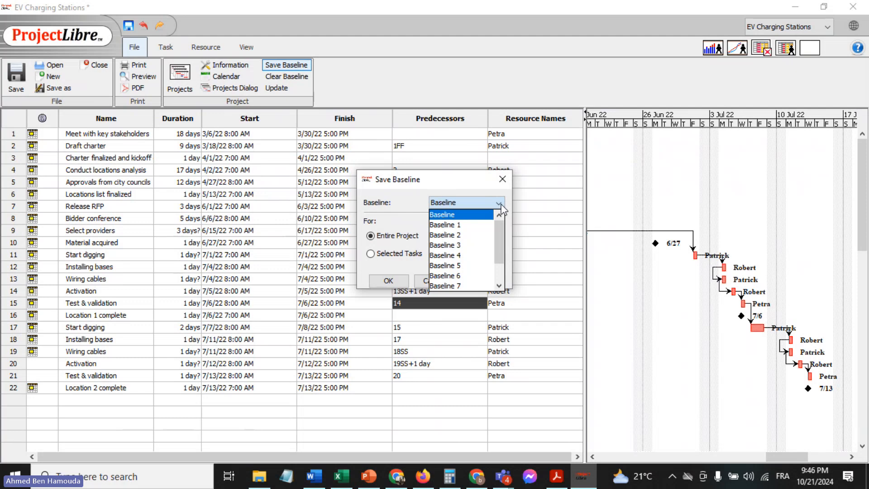
left_click(500, 206)
left_click(392, 280)
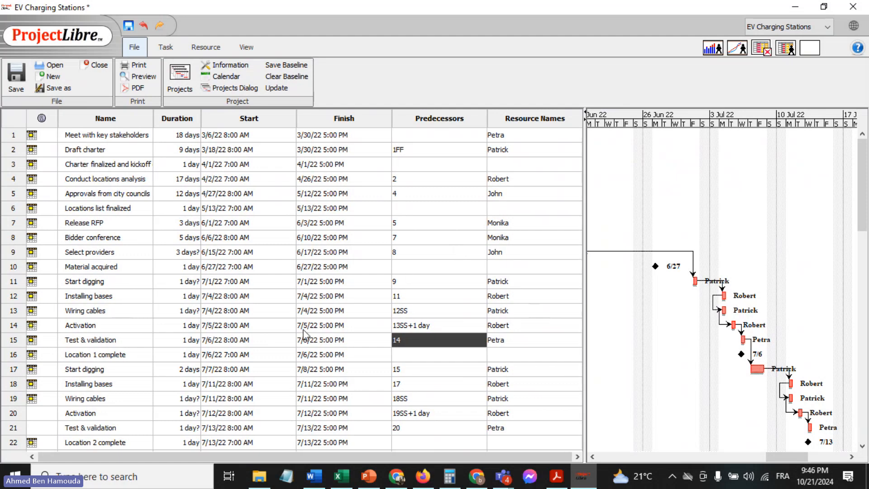
double_click(166, 355)
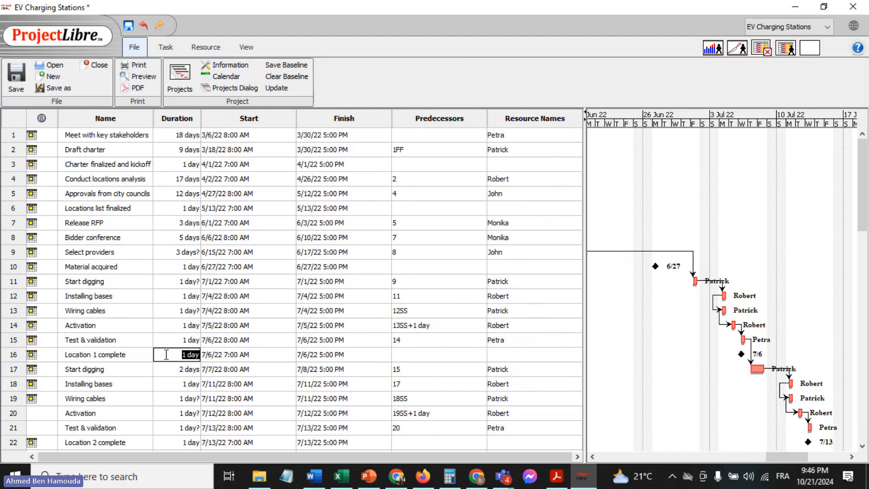
double_click(443, 270)
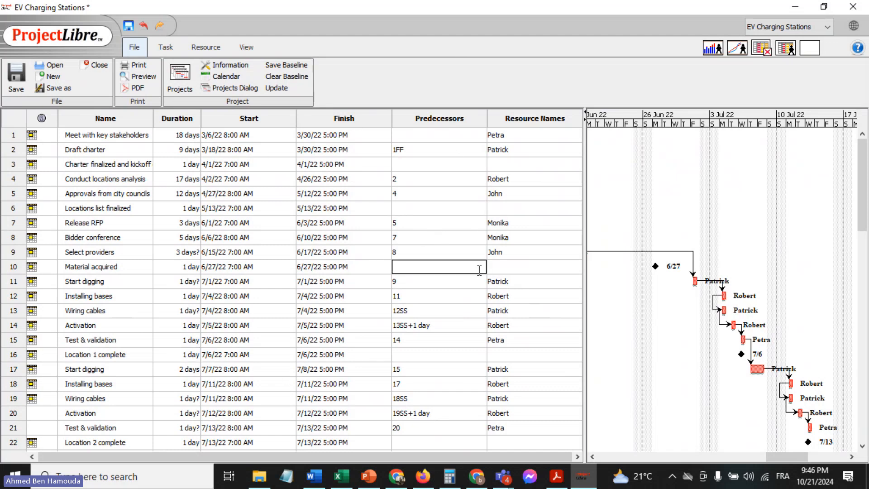
double_click(508, 267)
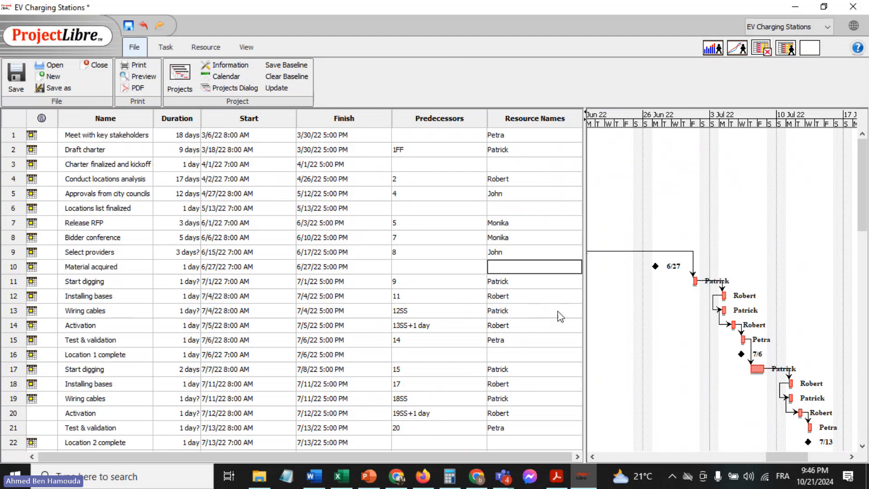
Set the "Meet with key stakeholders" task to 100% complete and check its progress on the Gantt chart
left_click_drag(786, 453, 649, 446)
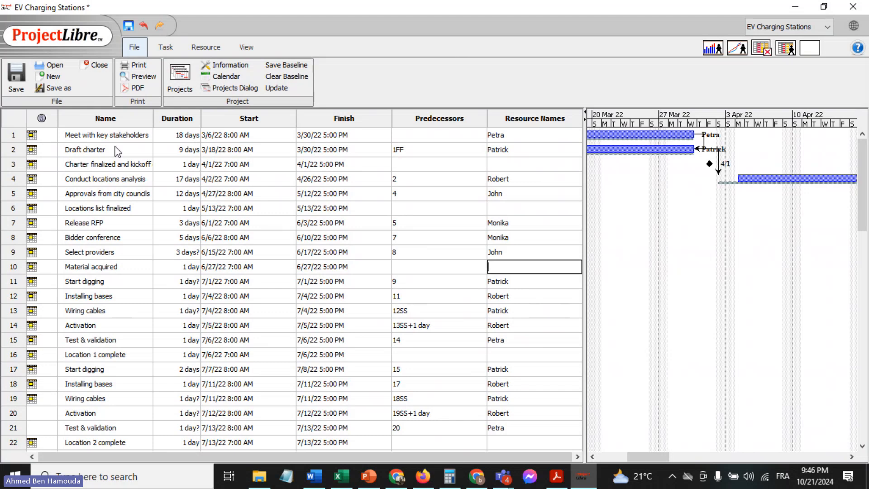
double_click(100, 134)
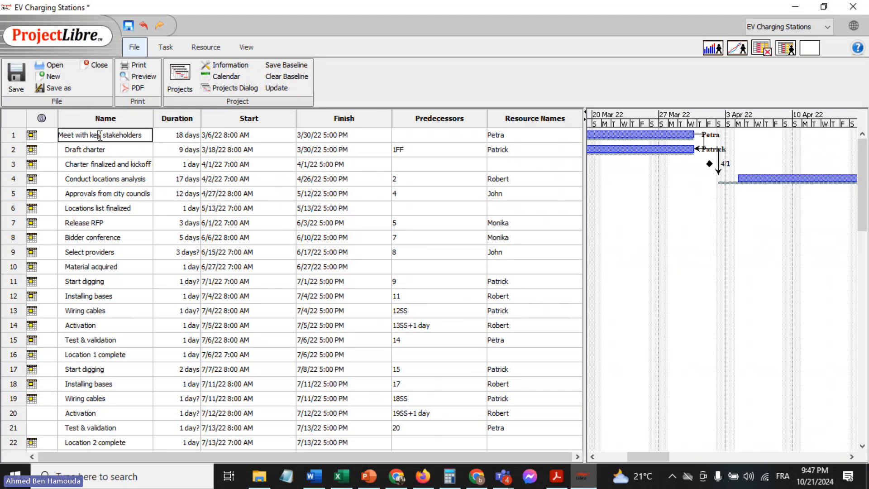
double_click(100, 135)
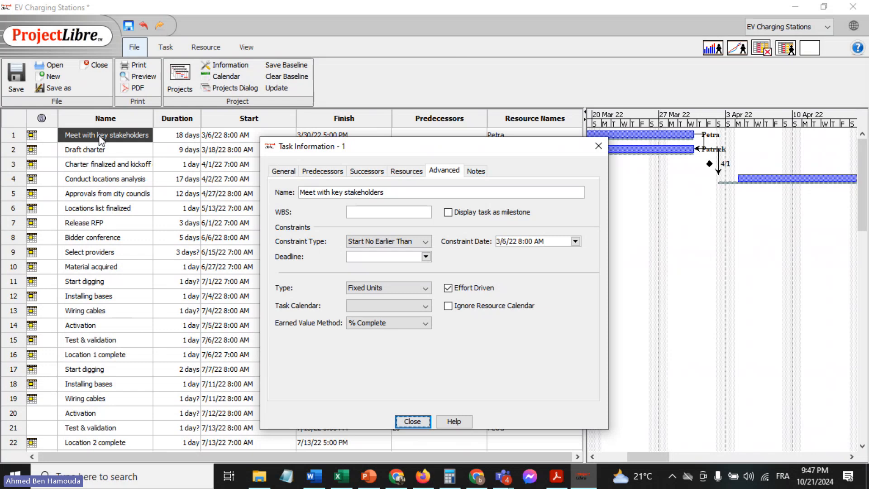
left_click(283, 174)
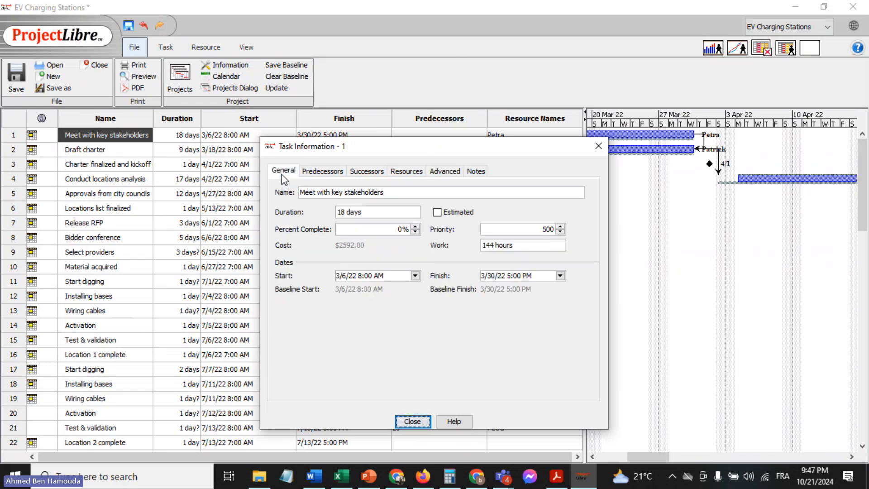
left_click(397, 230)
type("10")
left_click(404, 419)
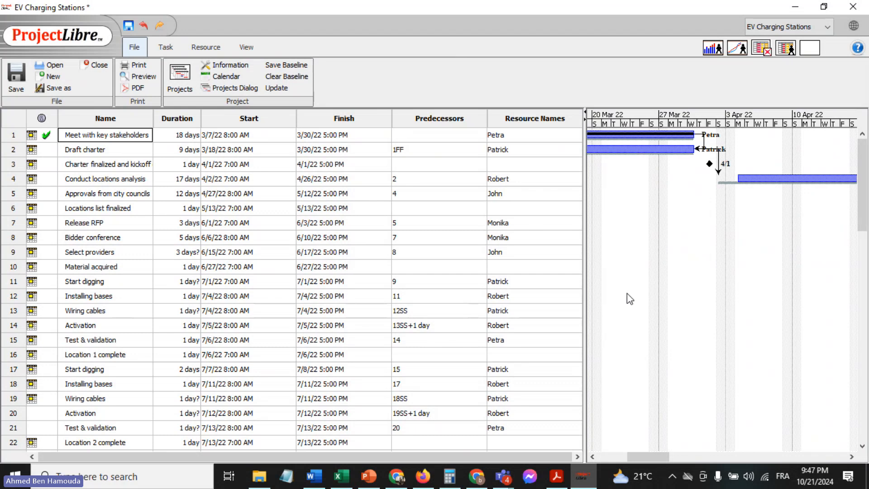
left_click_drag(661, 457, 643, 457)
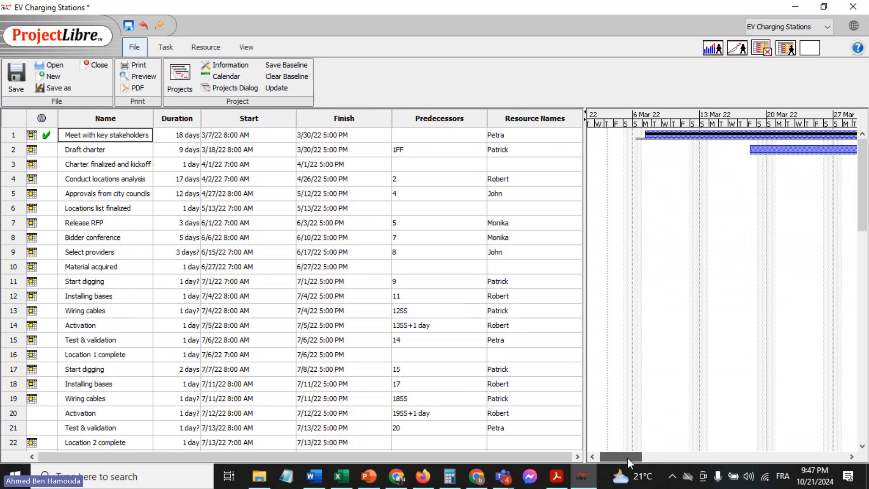
left_click_drag(628, 458, 633, 457)
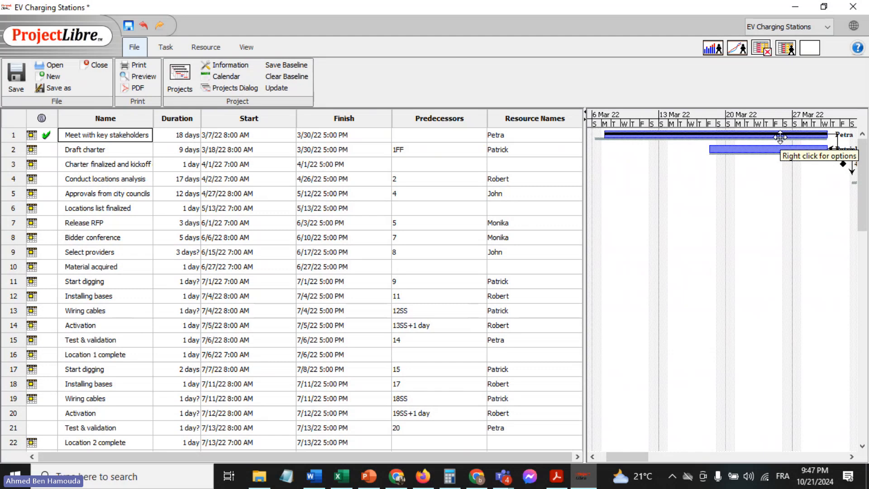
mouse_move(48, 138)
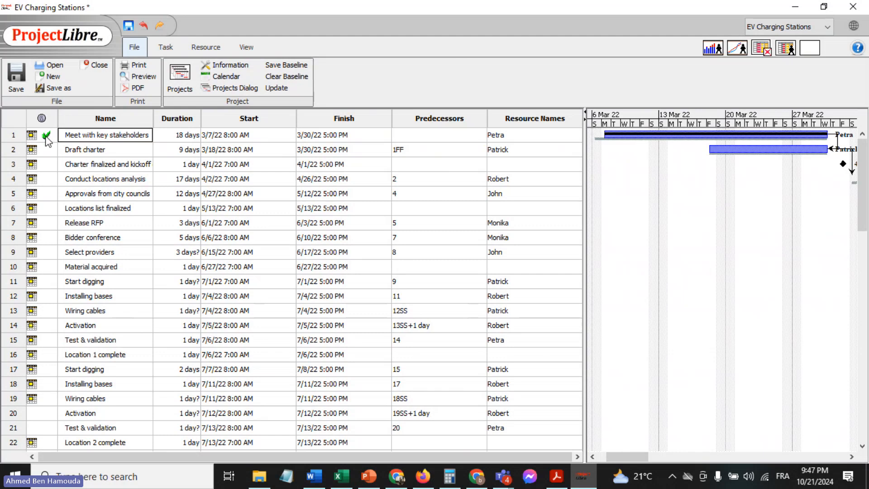
Set the "Draft charter" task to 100% complete
double_click(113, 151)
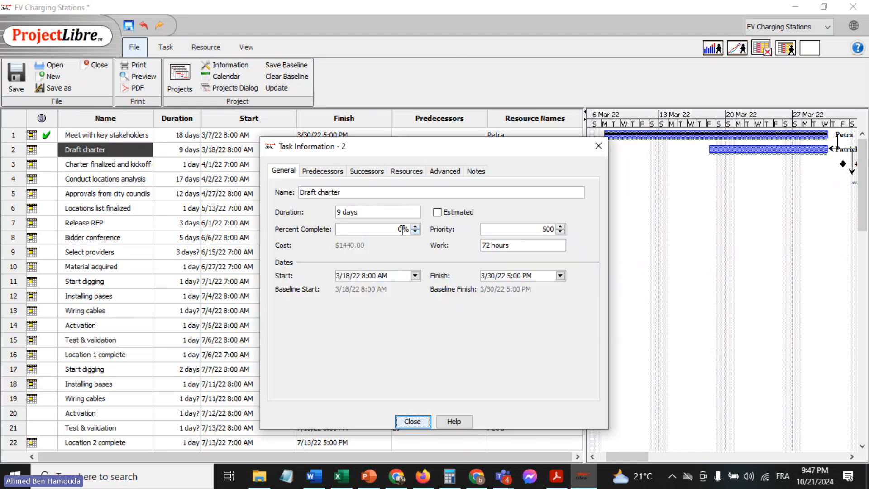
double_click(402, 231)
type("100")
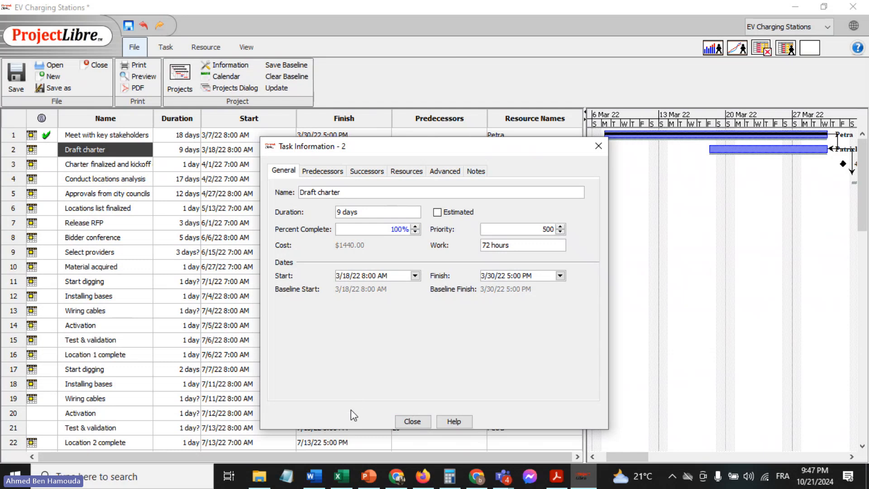
left_click(412, 421)
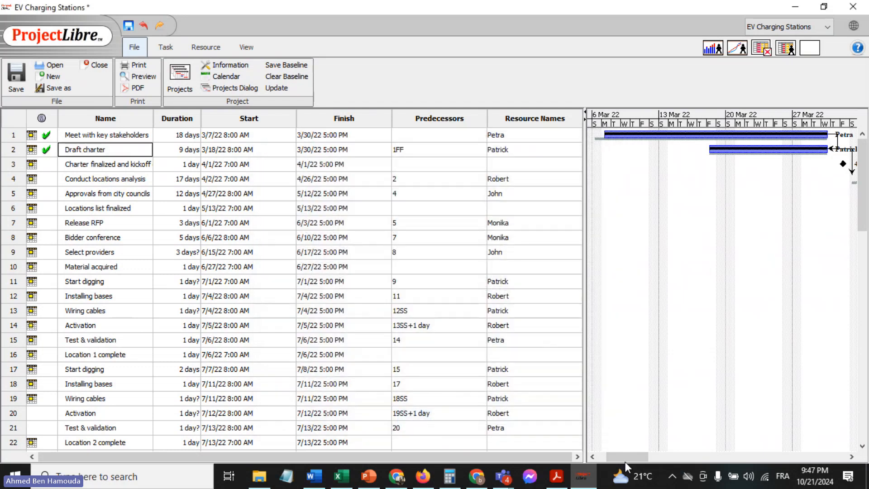
Set the "Charter finalized and kickoff done" milestone to 100% complete
left_click_drag(626, 460, 635, 460)
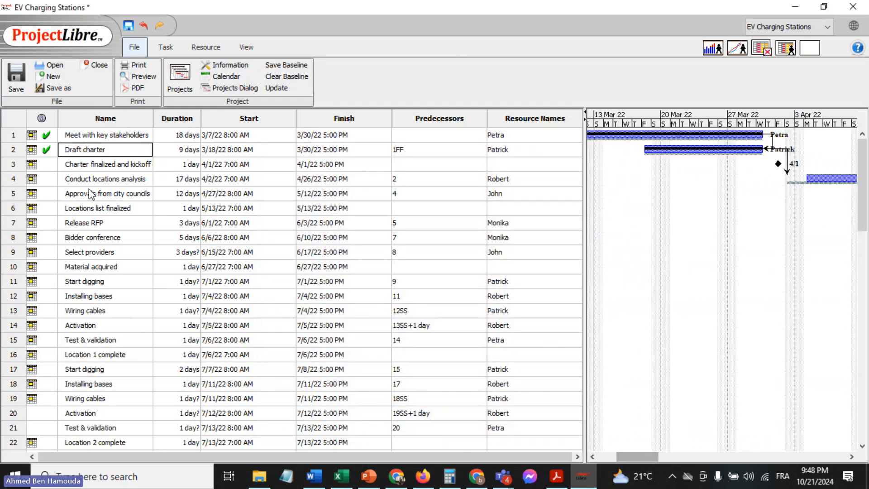
double_click(93, 167)
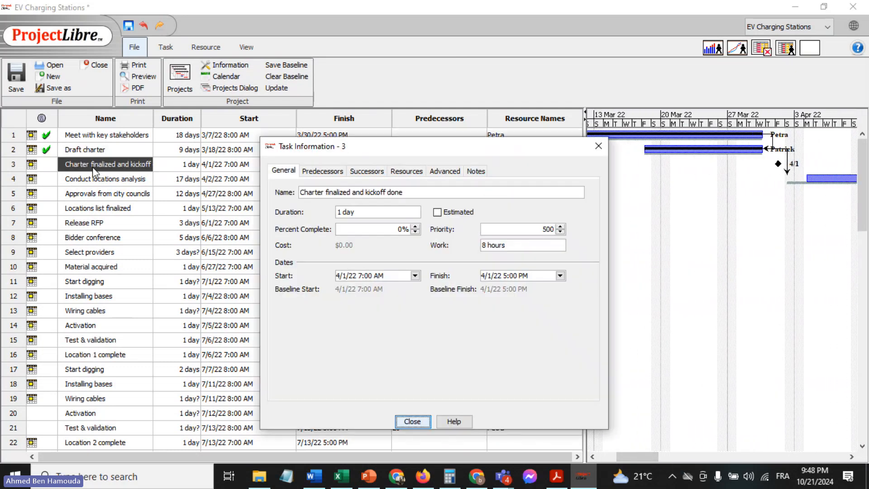
left_click(396, 228)
type("100")
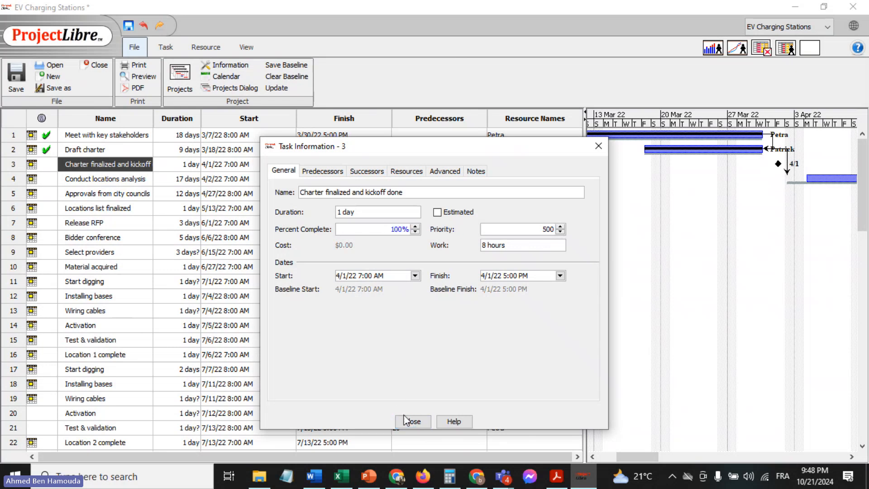
left_click(418, 423)
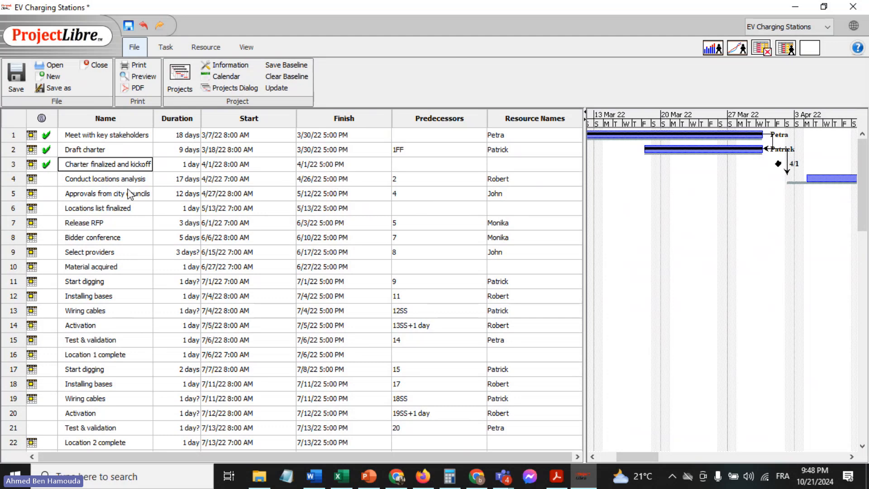
Set the "Conduct locations analysis" task to 80% complete and check its progress on the Gantt chart
double_click(108, 179)
double_click(107, 179)
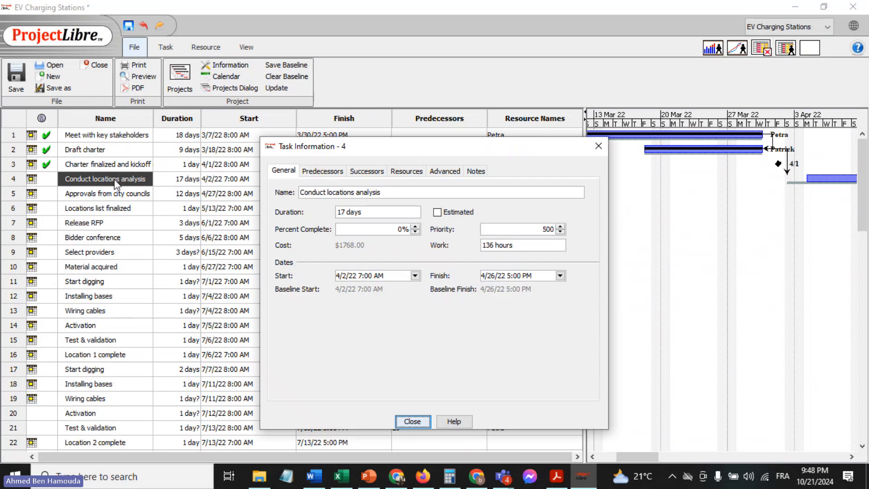
left_click(378, 231)
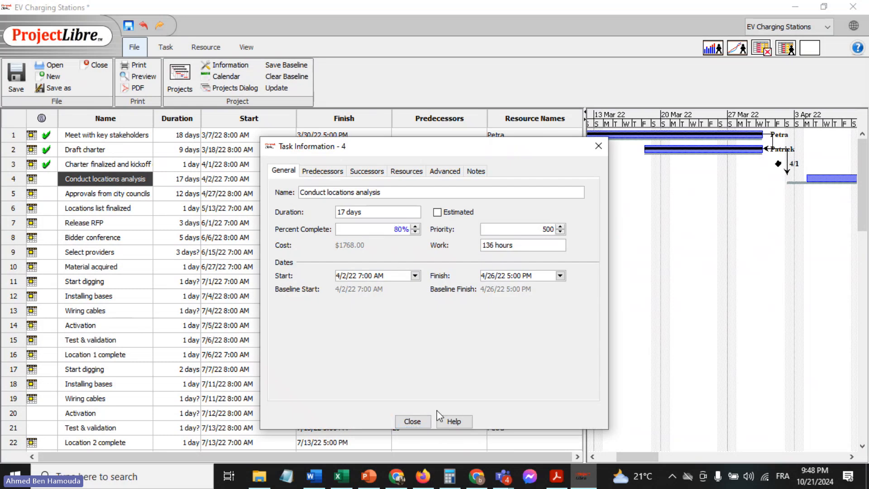
left_click(419, 422)
left_click_drag(629, 456, 658, 455)
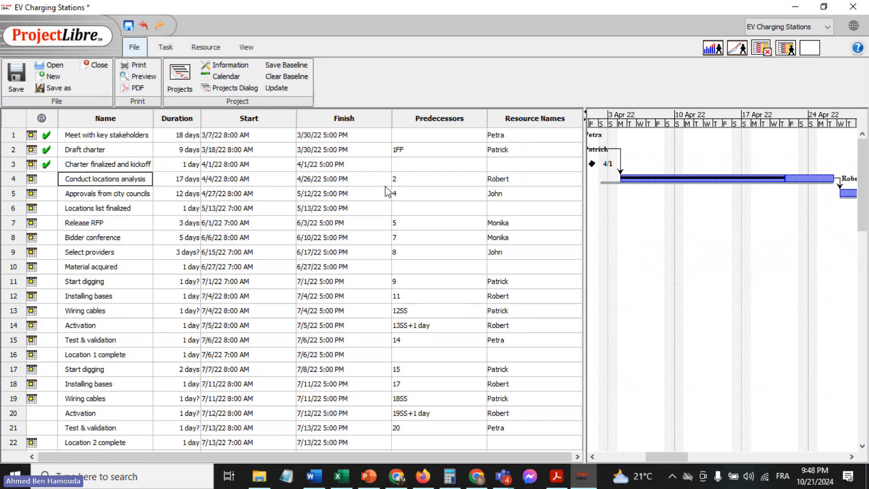
double_click(424, 164)
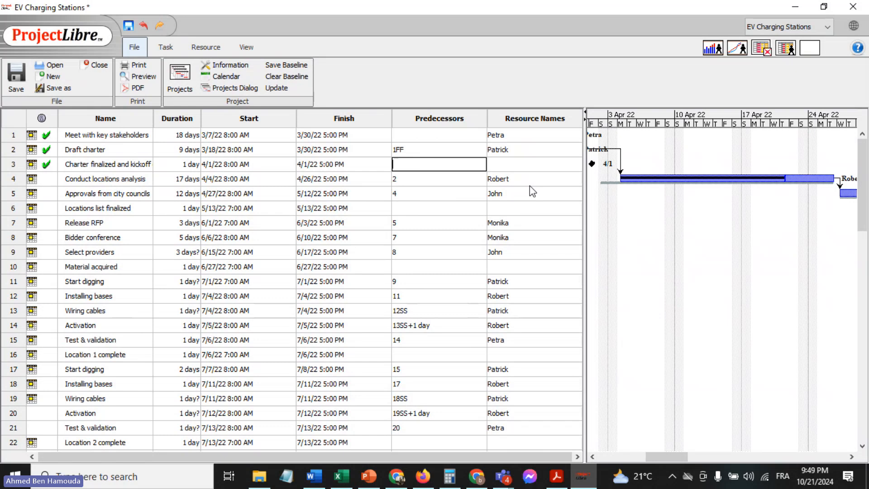
left_click(541, 180)
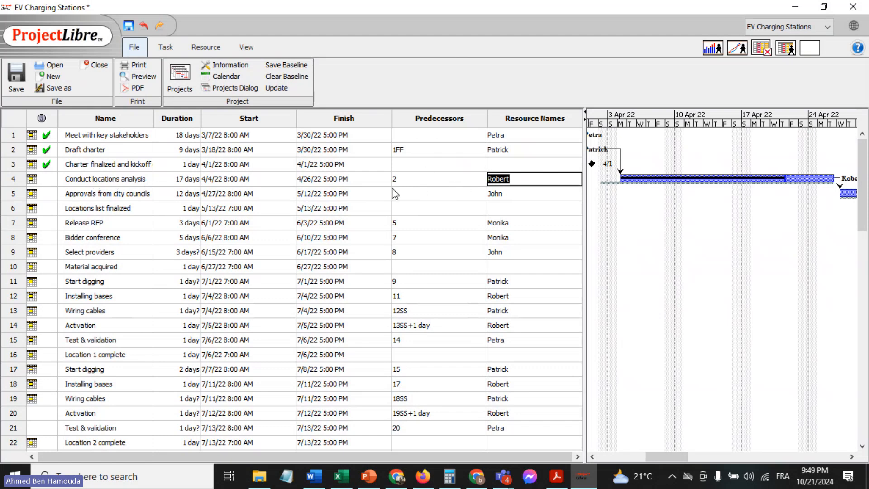
left_click(454, 166)
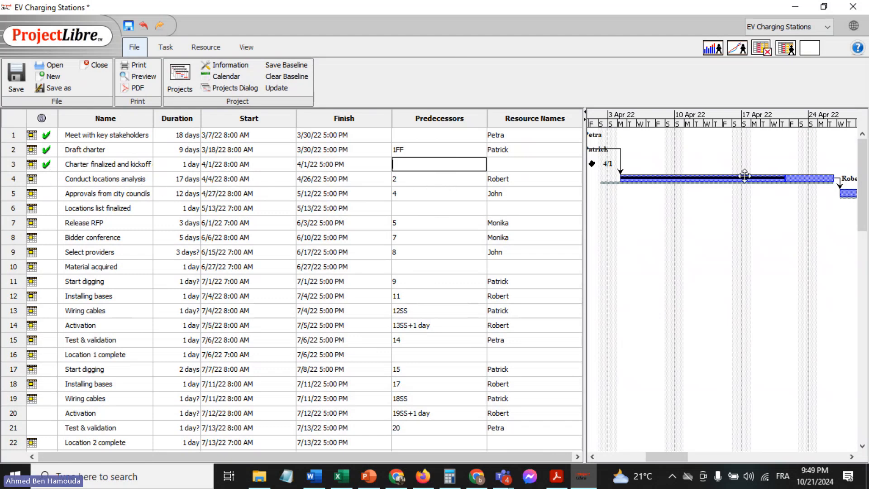
Set the "Approvals from city councils" task to 10% complete and check its bar in late April and May 2022
double_click(94, 195)
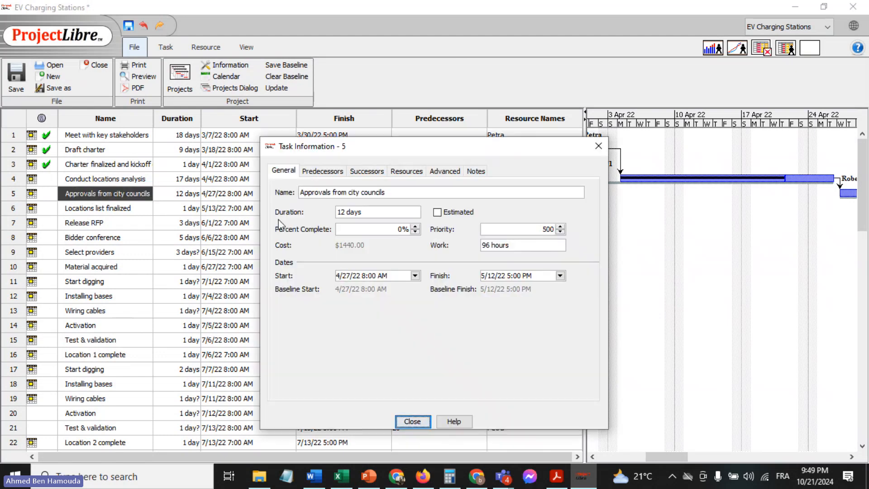
left_click(393, 228)
type("1")
left_click(412, 422)
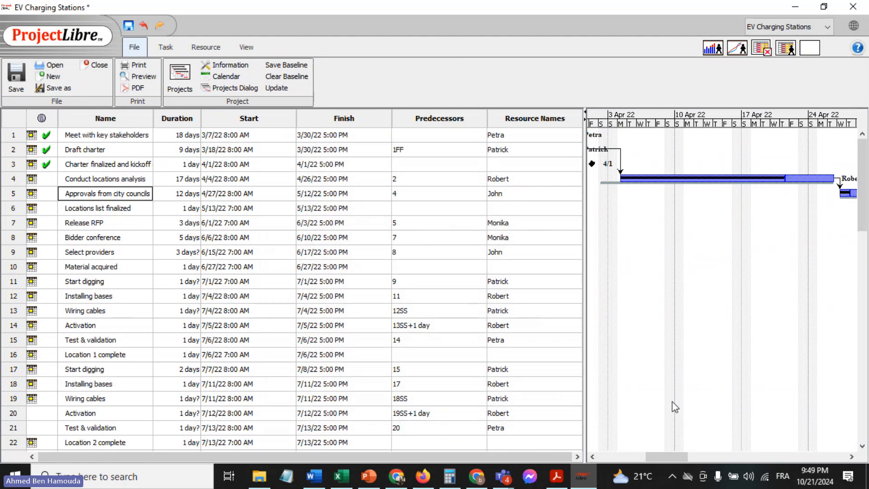
left_click_drag(669, 457, 702, 457)
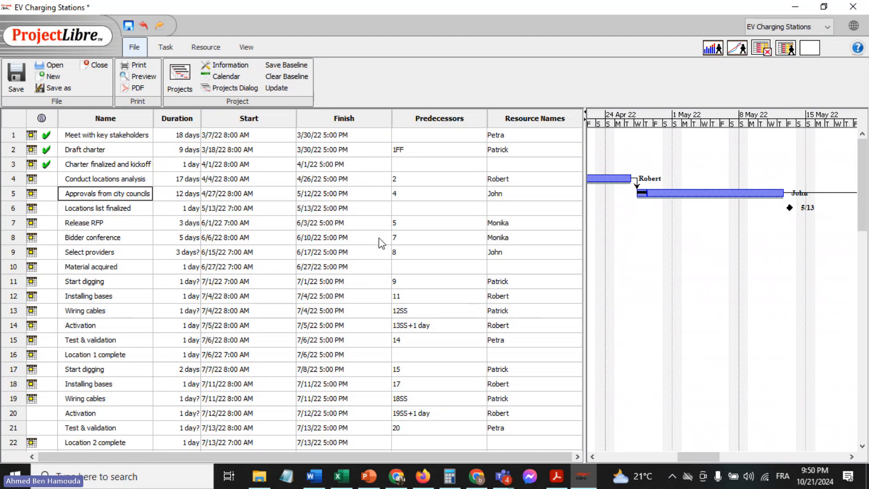
Move the start date of the "Bidder conference" task to 6/8/22
double_click(316, 238)
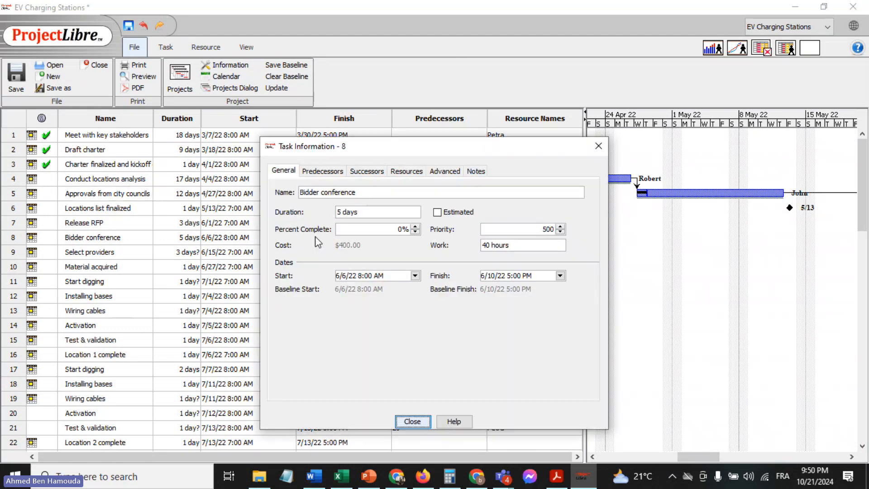
left_click(413, 422)
double_click(210, 240)
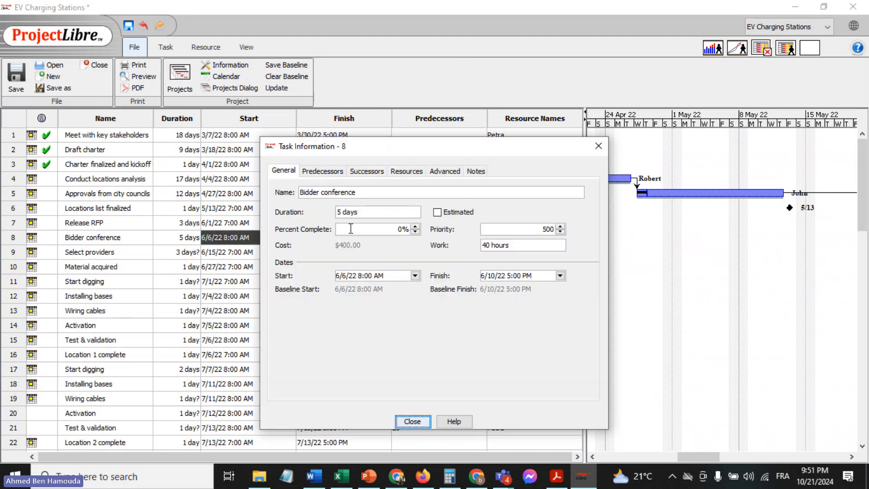
left_click(416, 276)
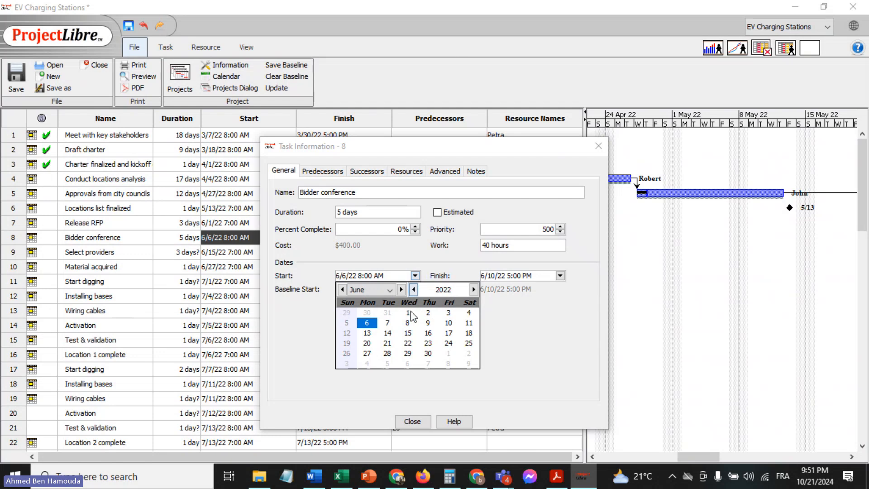
left_click(408, 323)
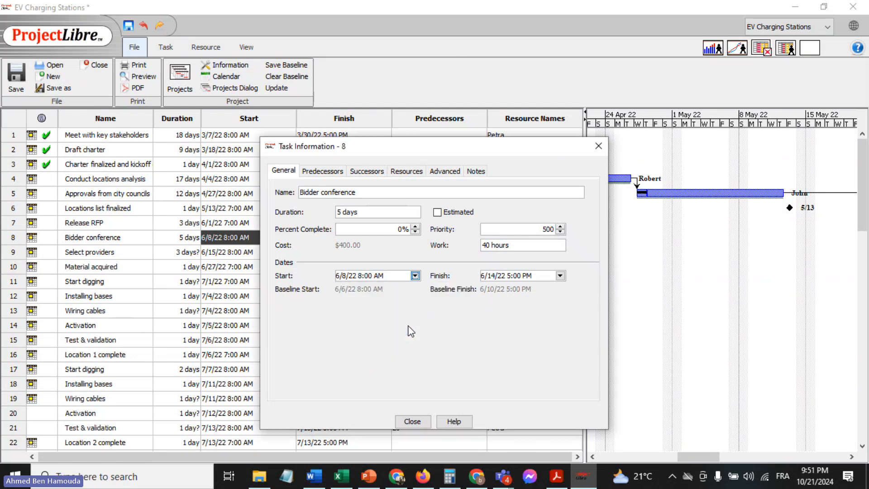
left_click(412, 421)
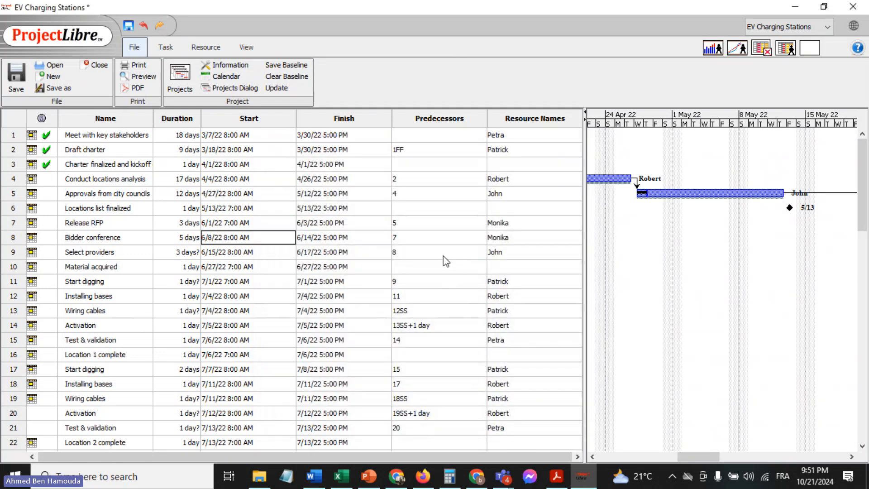
Undo the last start date change of the "Bidder conference" task
double_click(443, 256)
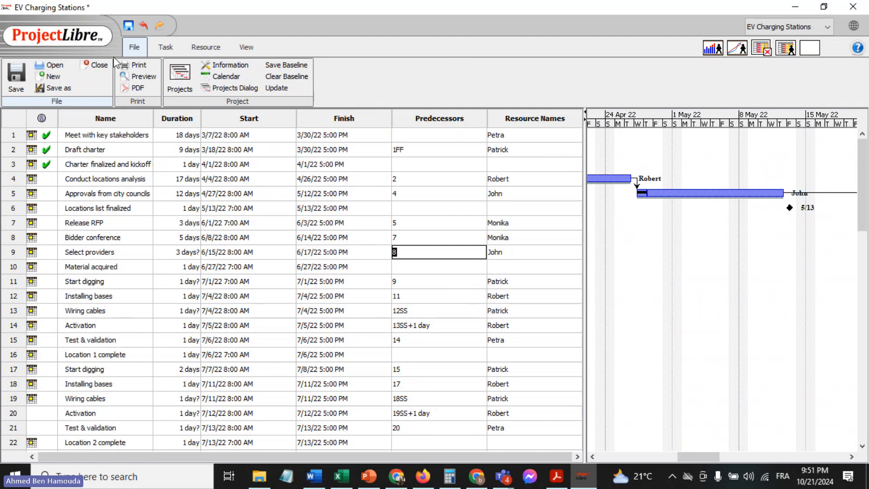
left_click(144, 26)
left_click(160, 27)
left_click(145, 25)
left_click(441, 266)
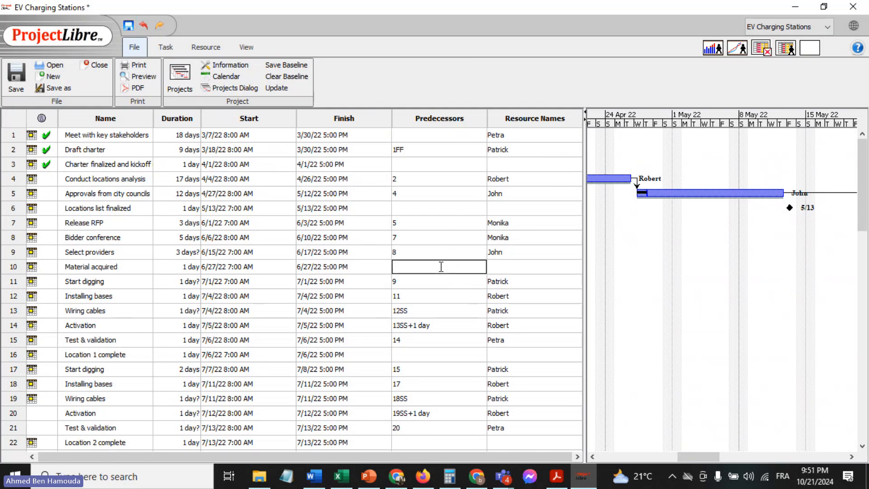
left_click(514, 266)
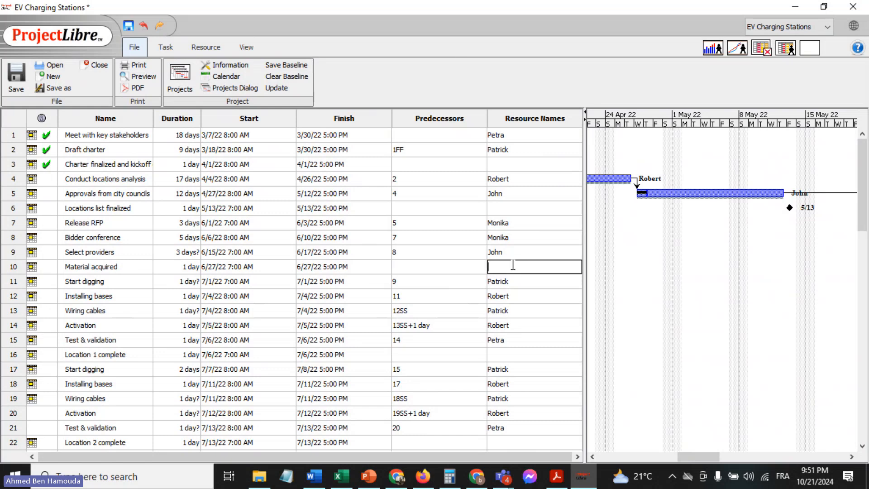
Try moving the start date of the "Bidder conference" task to 8/10/22, and undo the change
left_click(249, 238)
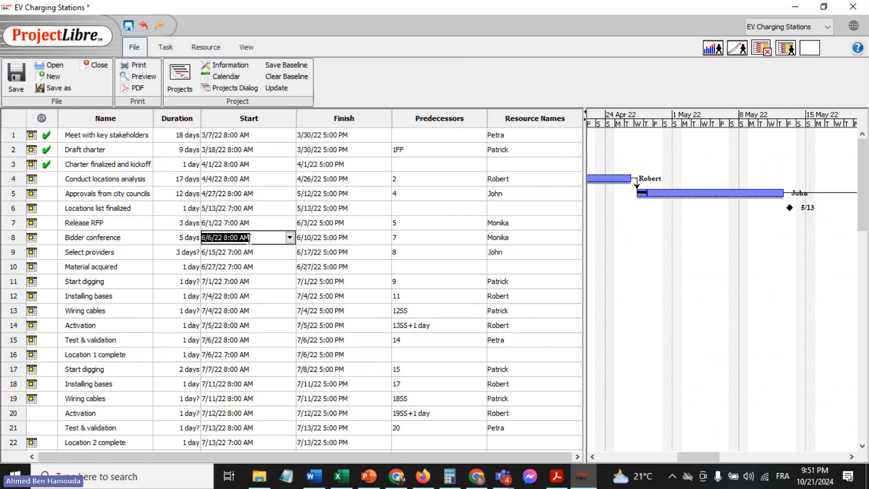
left_click(290, 238)
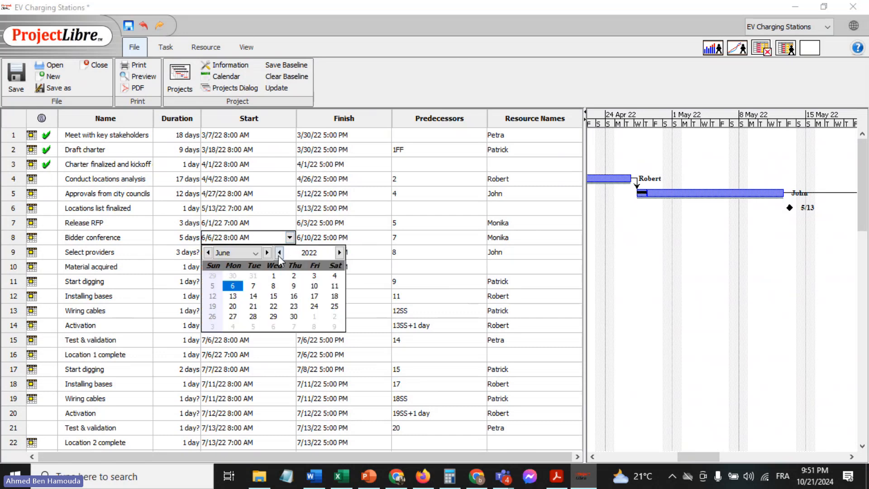
left_click(267, 252)
left_click(267, 253)
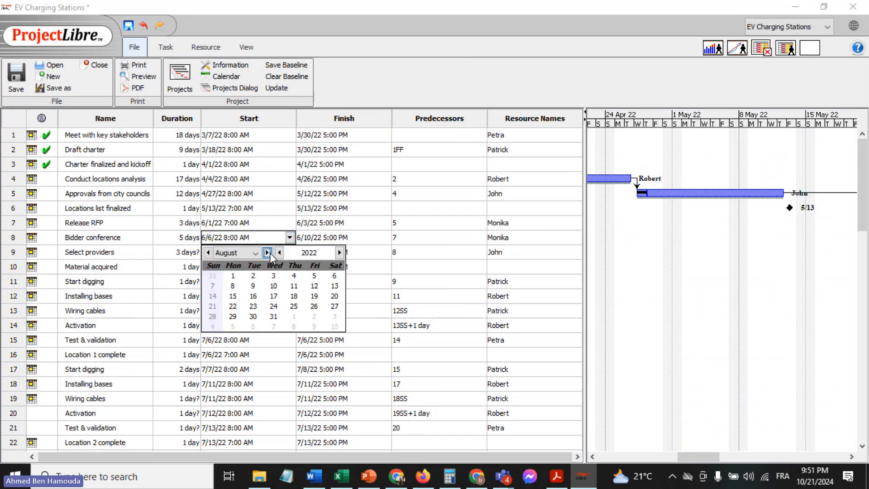
left_click(274, 285)
left_click(526, 265)
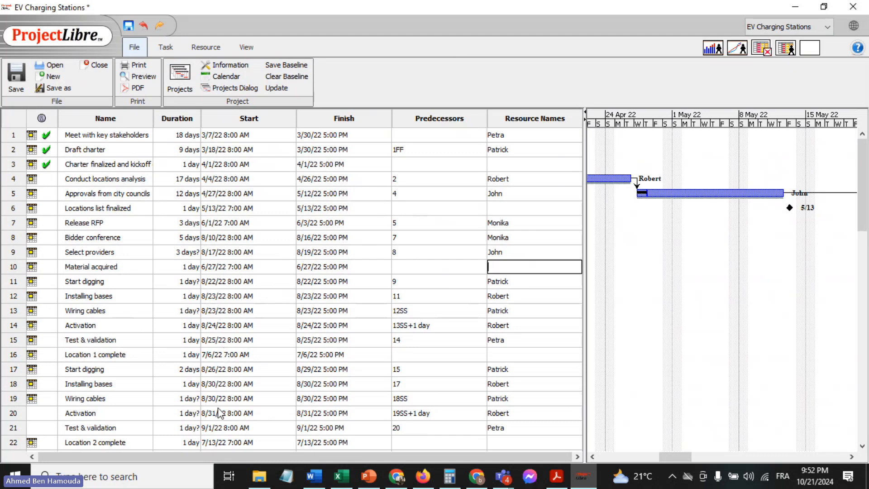
left_click(143, 26)
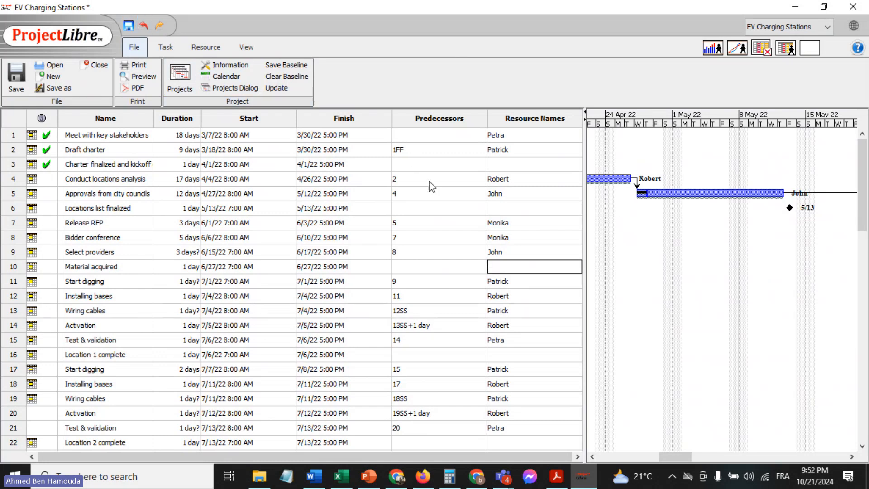
left_click(429, 267)
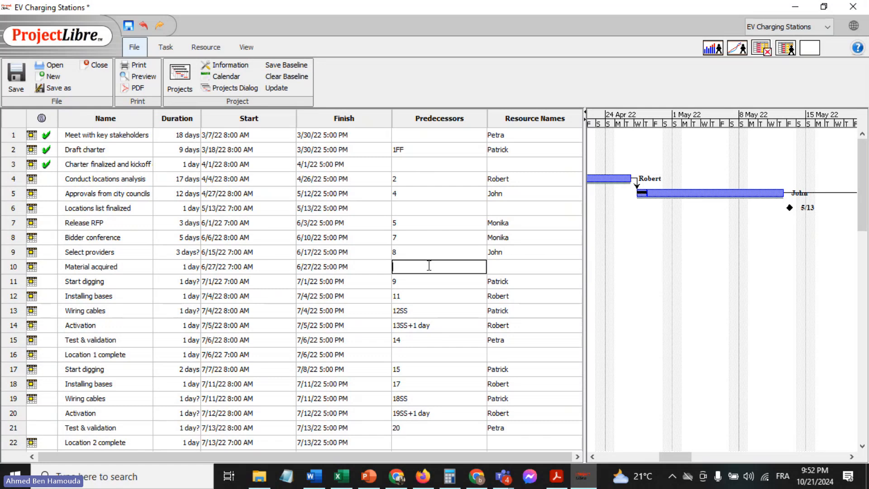
Export the project as the PDF file "EV Charging Stations.pdf" to the Desktop
left_click(137, 88)
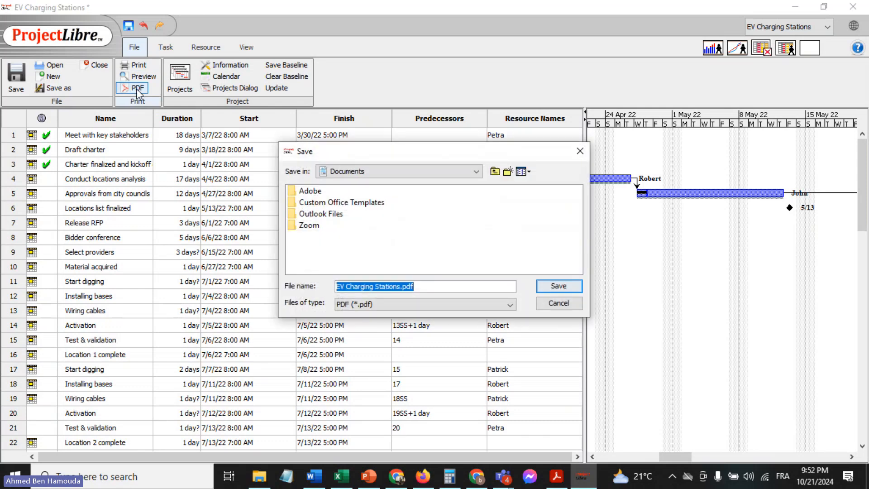
left_click(456, 170)
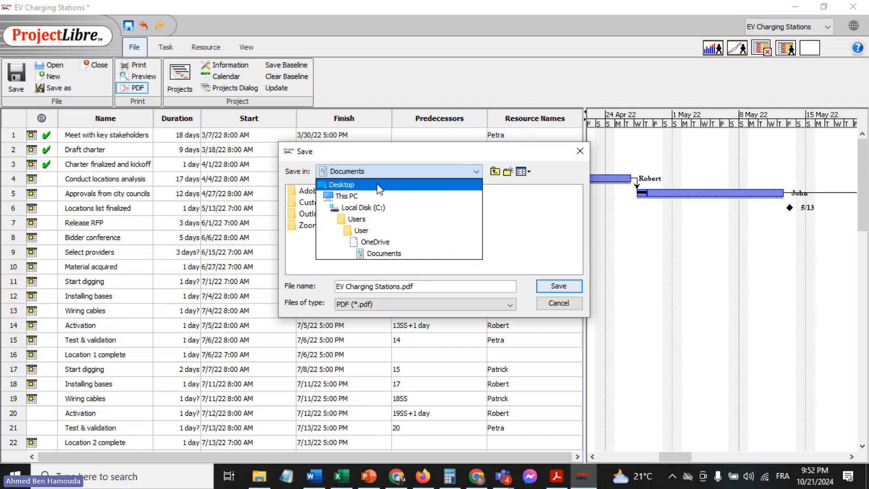
left_click(348, 185)
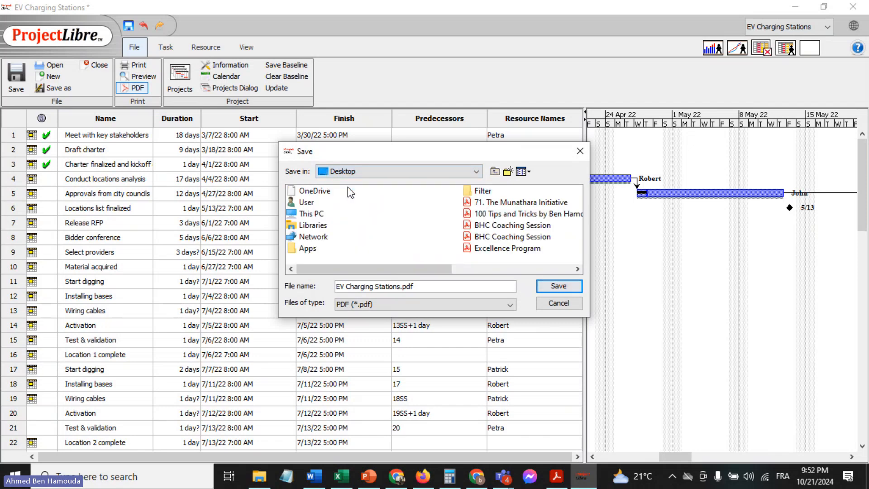
left_click(556, 286)
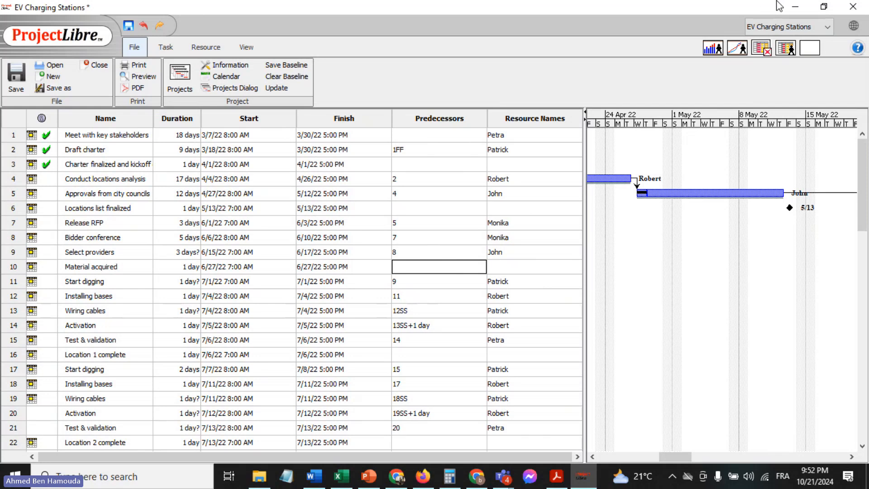
Clear the open windows off the desktop and open the exported "EV Charging Stations" PDF in Adobe Acrobat
left_click(798, 6)
left_click(798, 5)
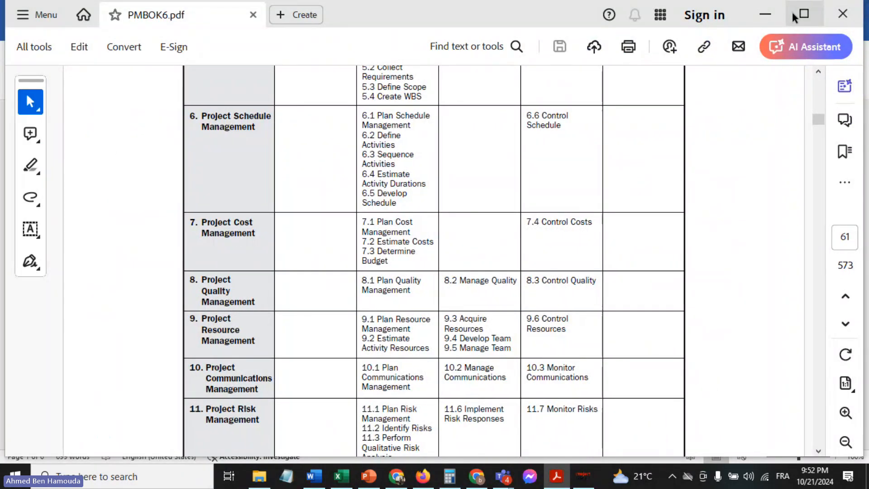
left_click(787, 16)
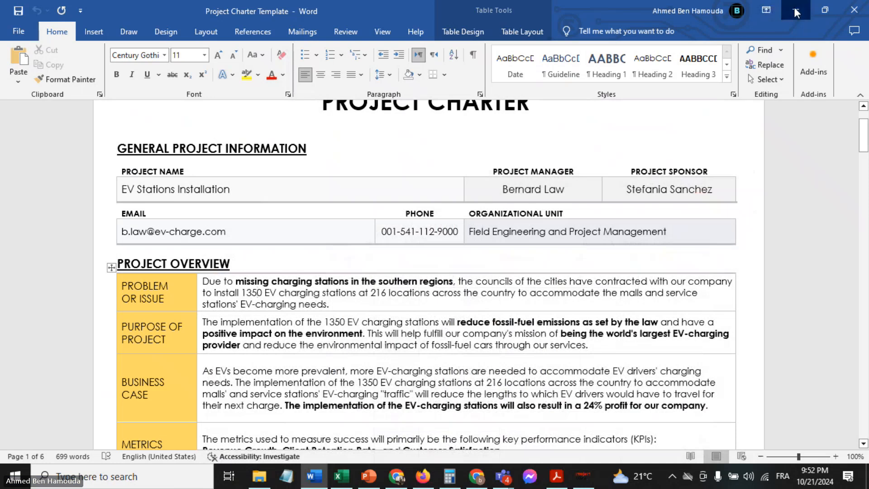
left_click(796, 10)
left_click(795, 8)
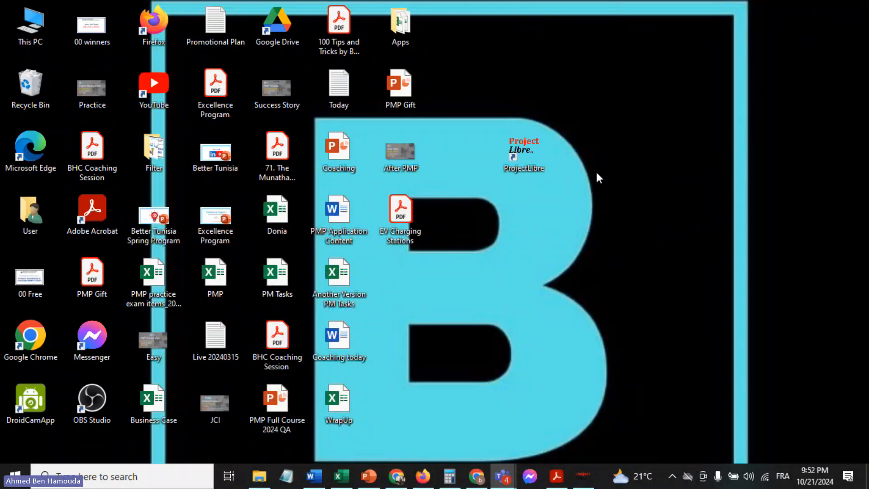
double_click(401, 212)
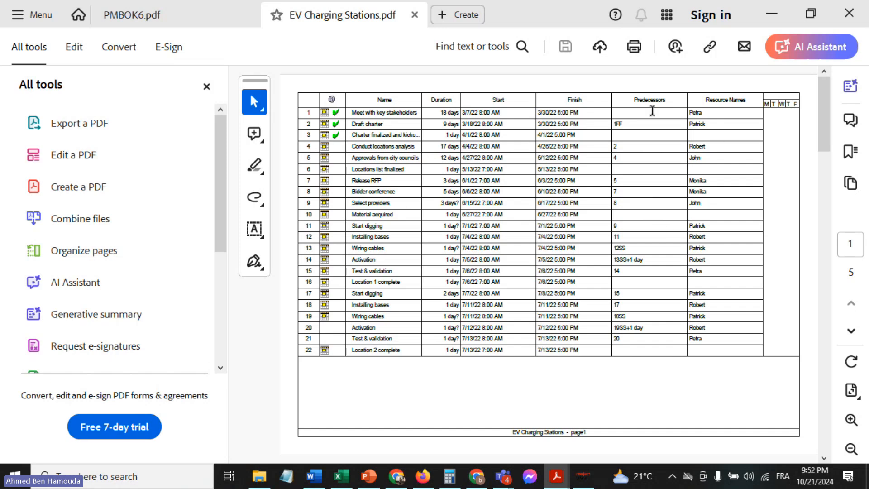
Examine the exported PDF's task table and Gantt chart pages with the side tools pane closed, and return to page 1
scroll(515, 348, "down", 2)
scroll(515, 348, "up", 2)
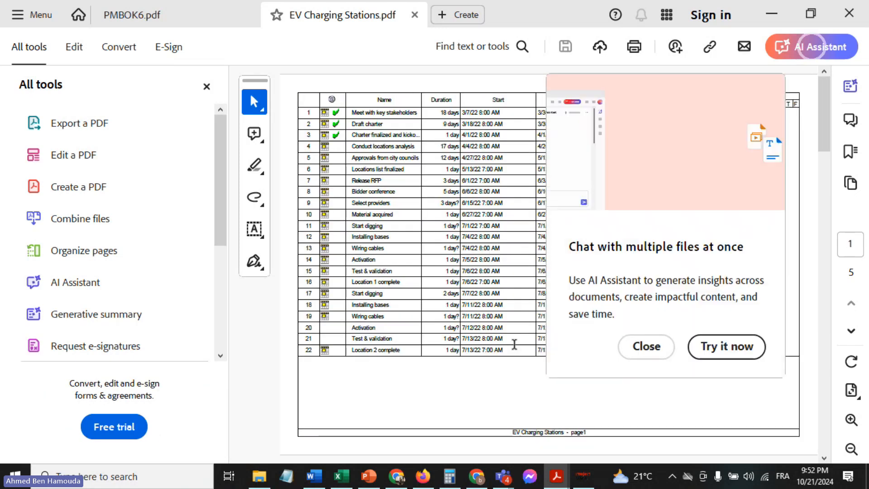
left_click(646, 349)
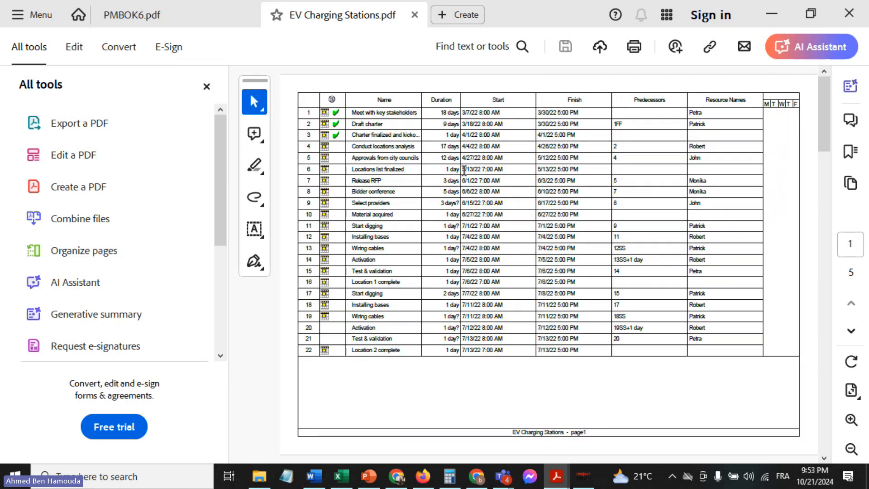
left_click(824, 457)
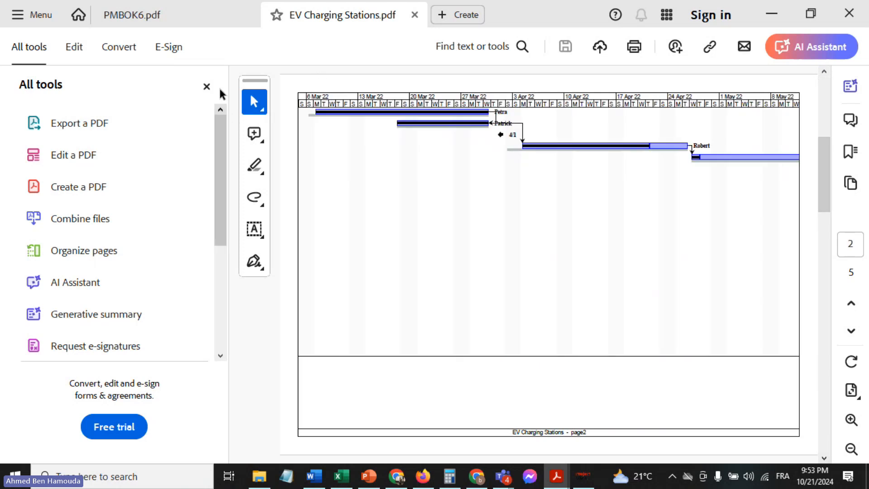
left_click(206, 88)
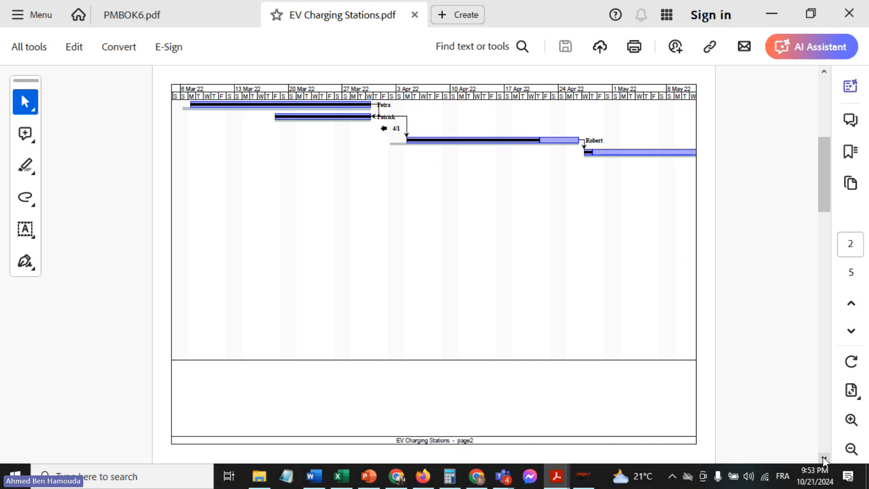
left_click(824, 459)
left_click(824, 459)
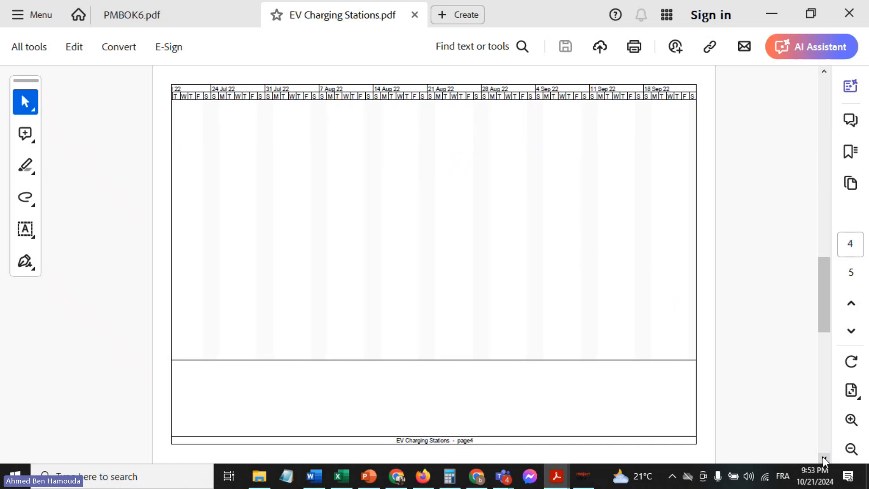
left_click(824, 458)
left_click_drag(825, 449, 798, 111)
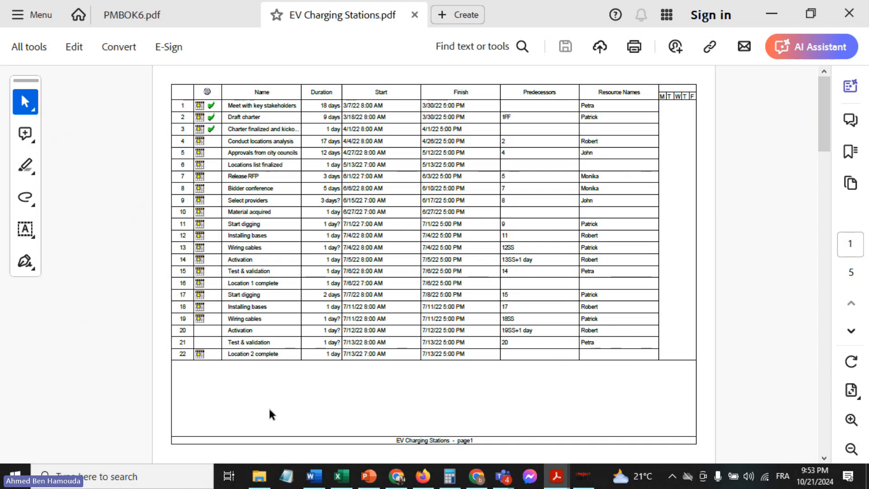
Switch back to ProjectLibre and check the general task information of the "Locations list finalized" milestone
left_click(579, 476)
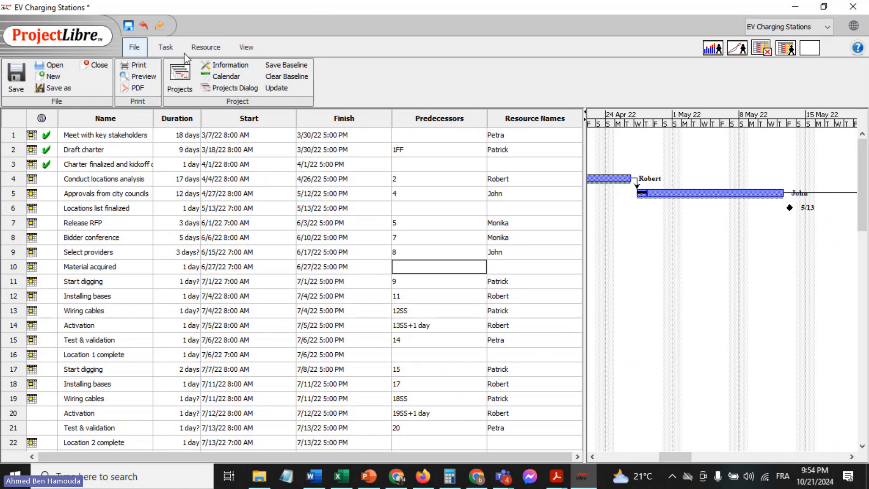
double_click(135, 208)
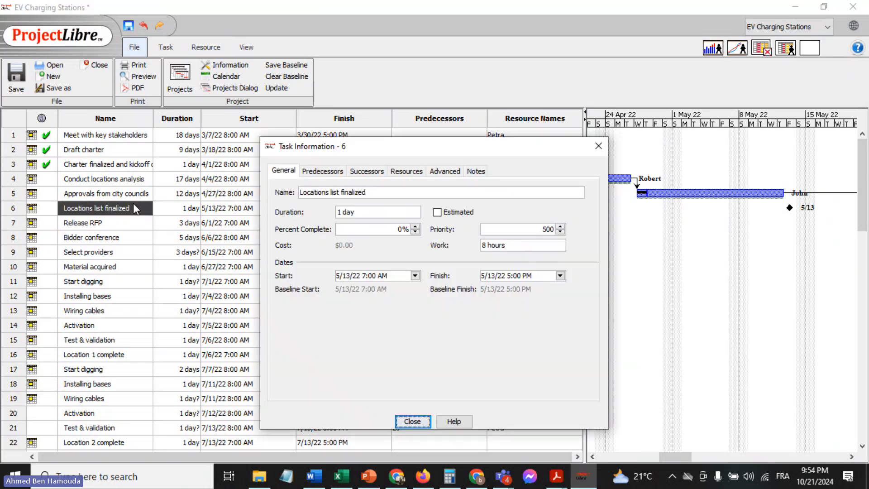
left_click(604, 148)
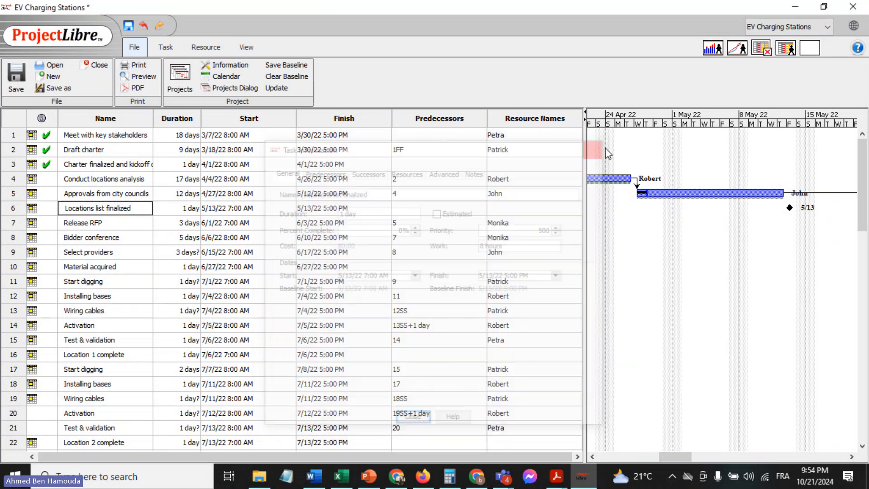
Review the general, advanced and resource assignment details of the "Approvals from city councils" task
double_click(106, 194)
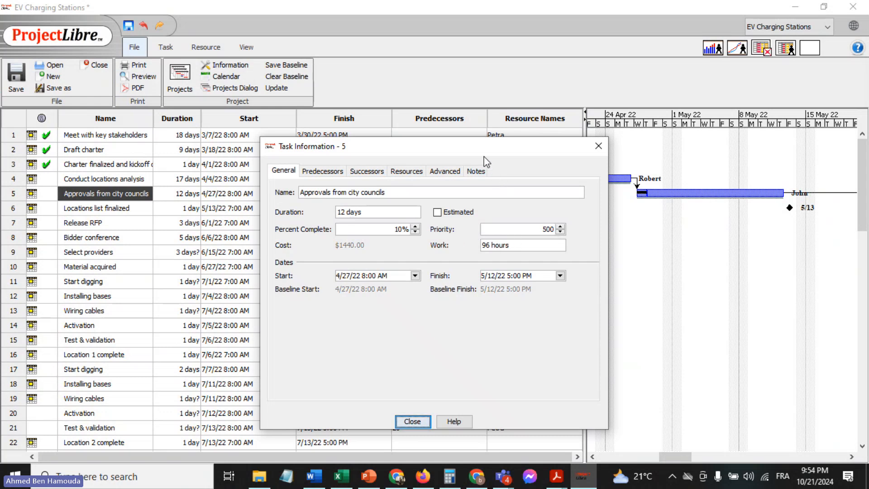
left_click(446, 172)
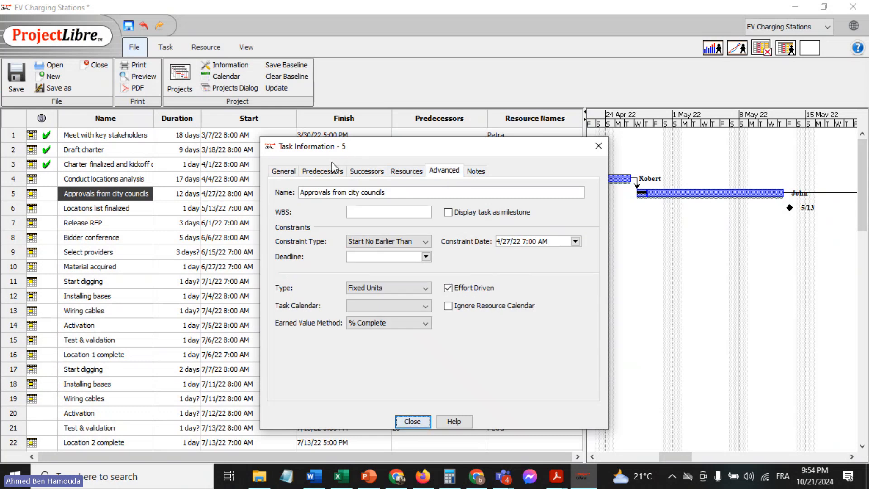
left_click(403, 172)
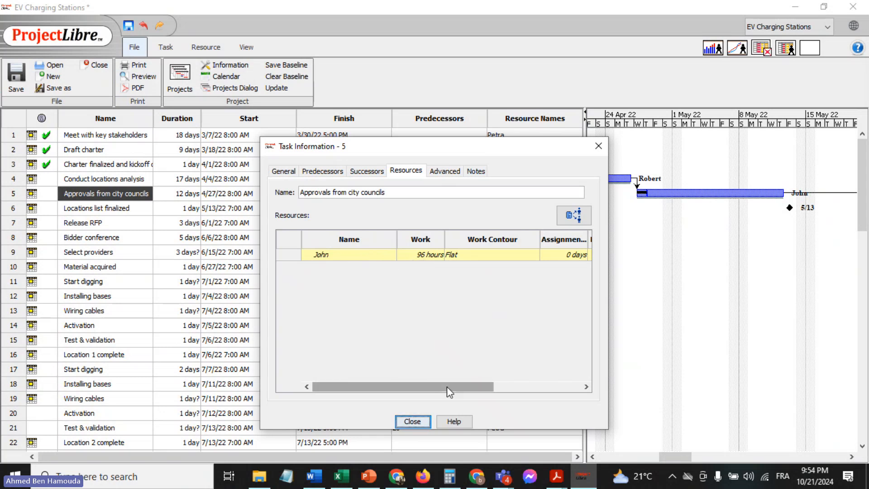
left_click_drag(449, 388, 571, 384)
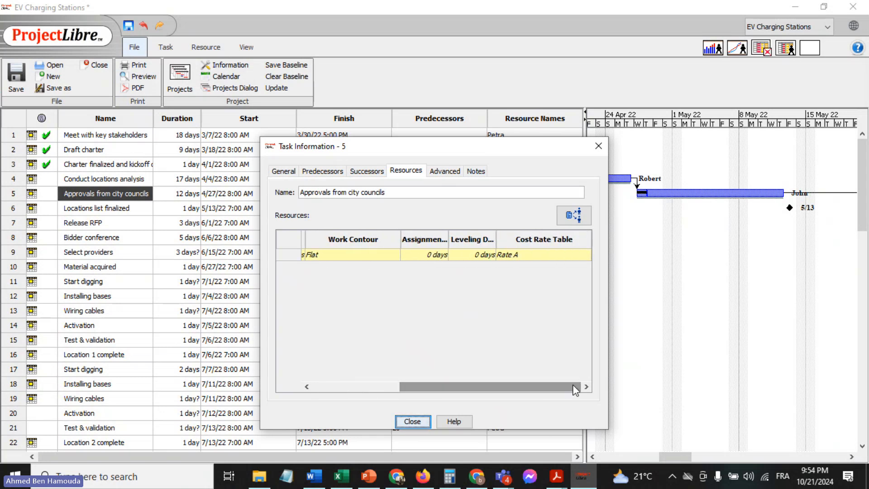
left_click(598, 146)
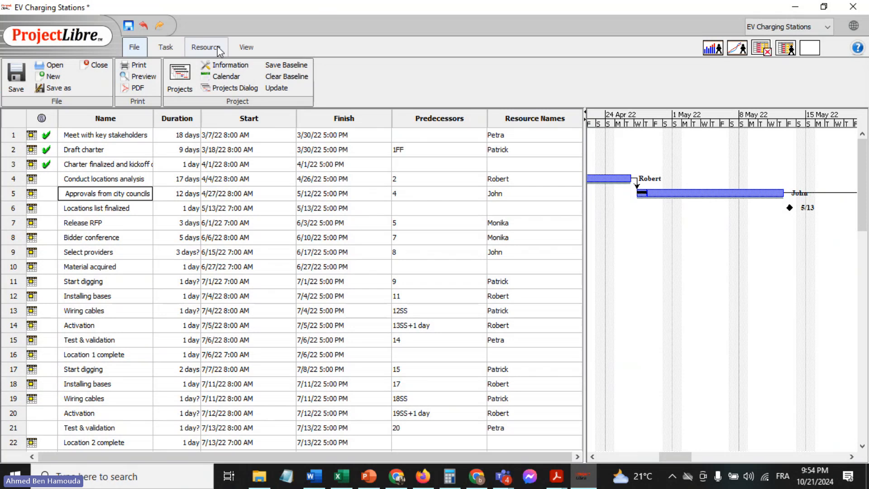
Display the project's resource list and examine its columns
left_click(203, 46)
left_click(21, 77)
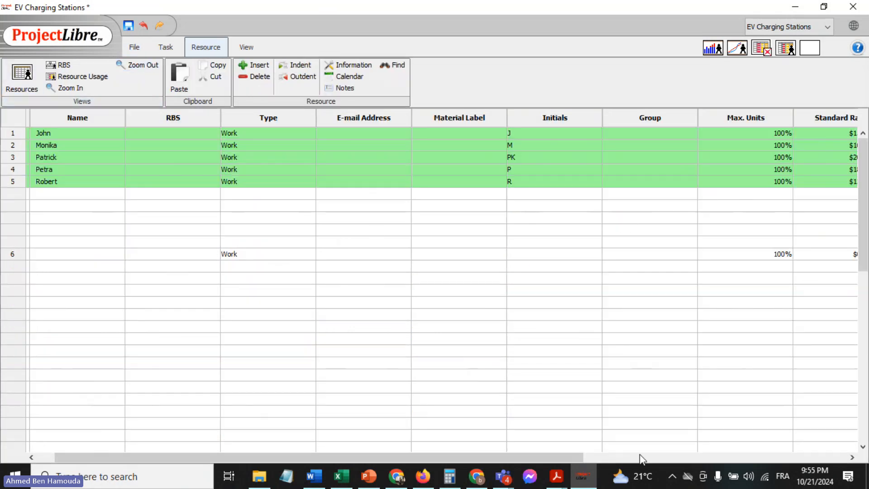
left_click_drag(525, 461, 482, 457)
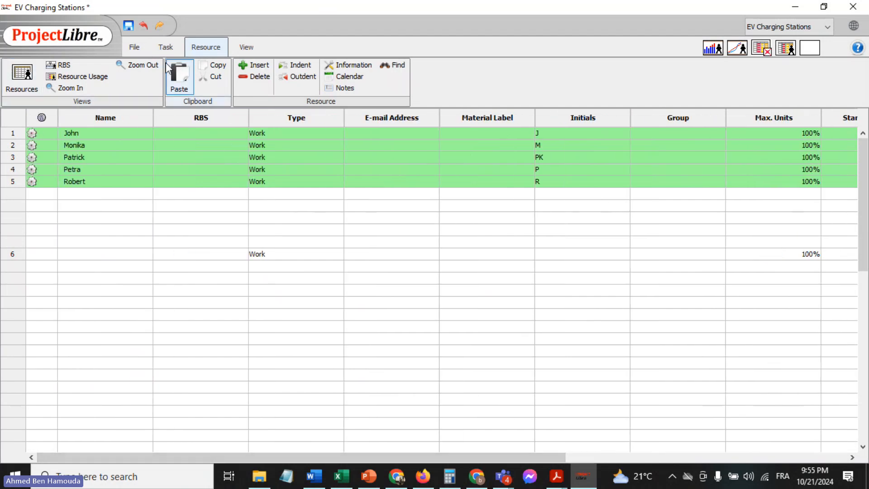
Return from the resource list to the project's Gantt view
left_click(135, 48)
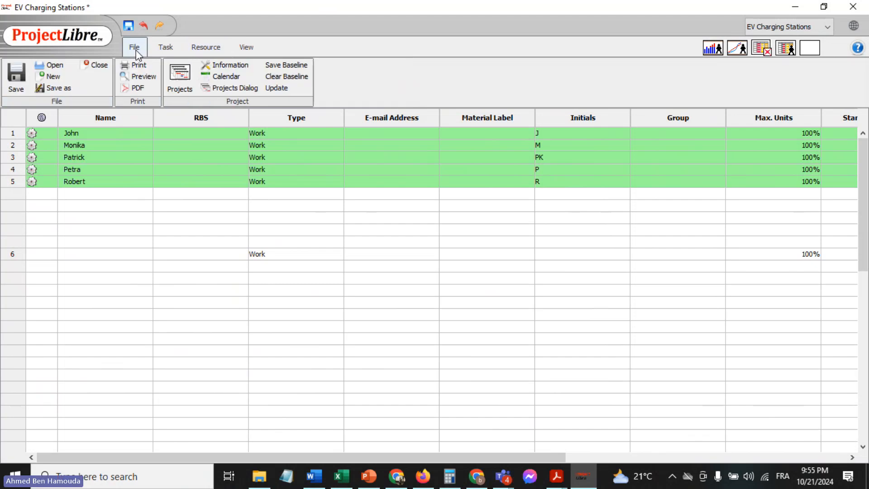
left_click(246, 48)
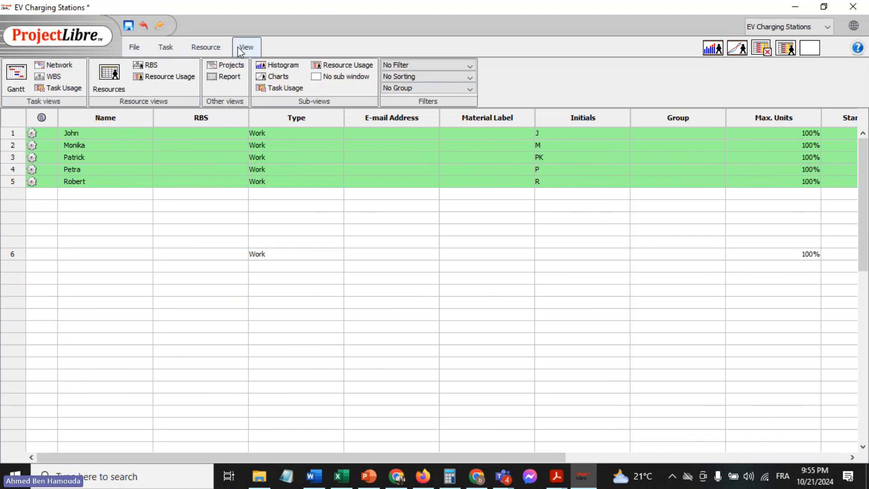
left_click(16, 79)
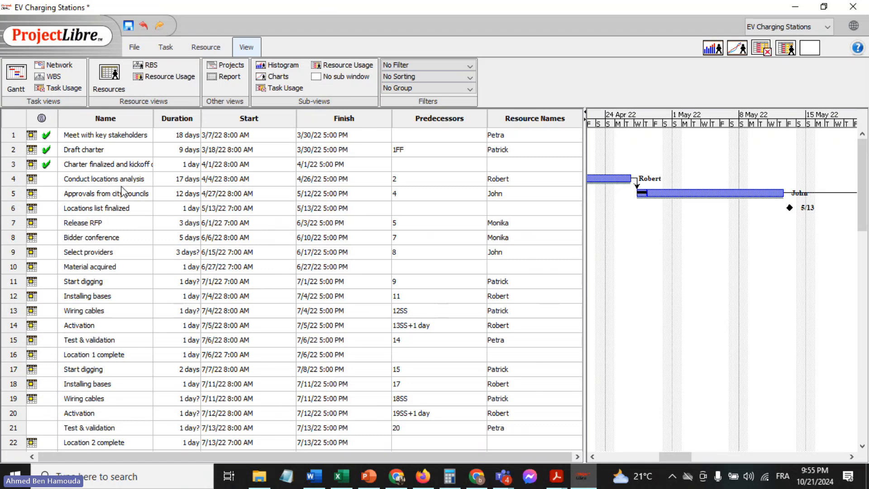
Review the resources, notes, advanced settings, successors, predecessors and general details of the "Approvals from city councils" task, and close its information
double_click(105, 194)
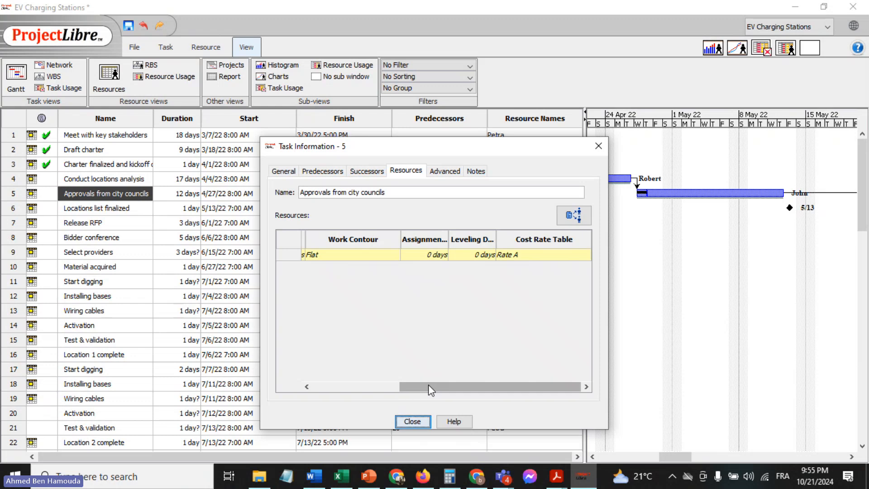
left_click_drag(428, 386, 296, 389)
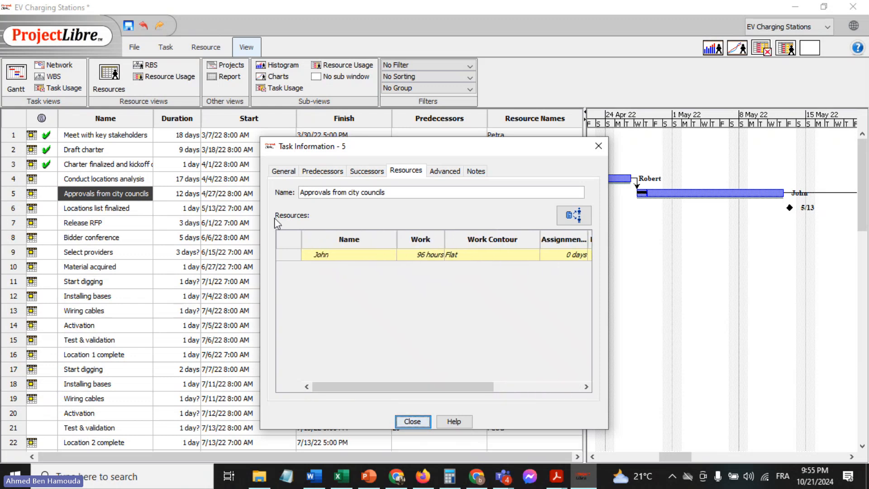
left_click(290, 172)
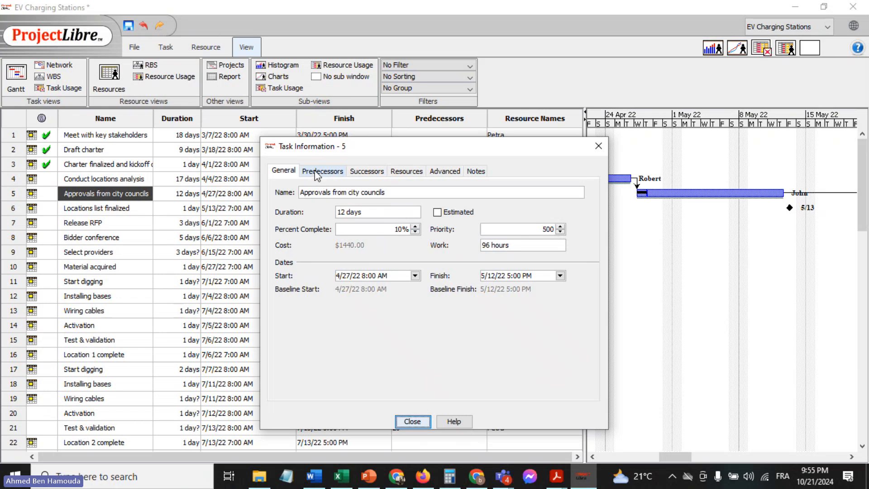
left_click(481, 175)
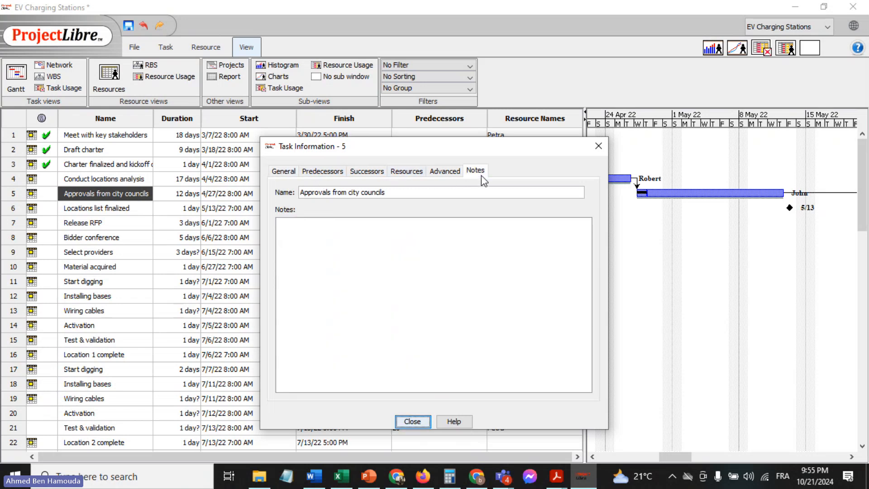
left_click(442, 172)
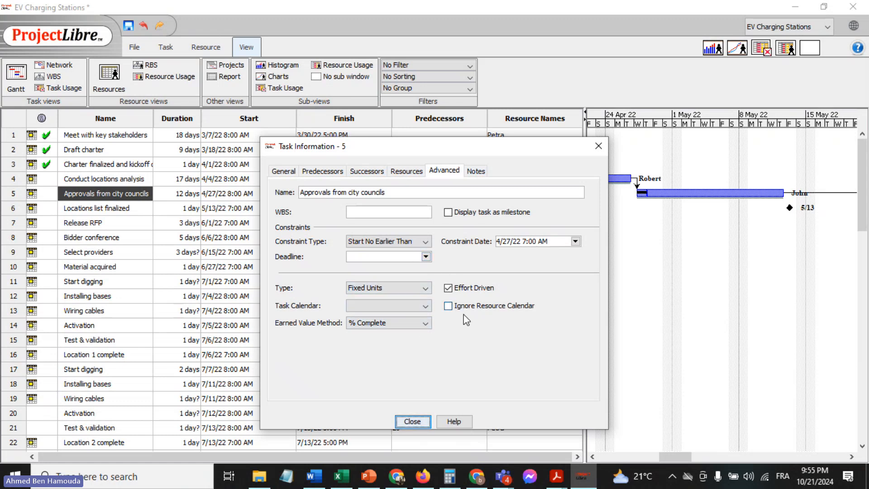
left_click(398, 172)
left_click(372, 175)
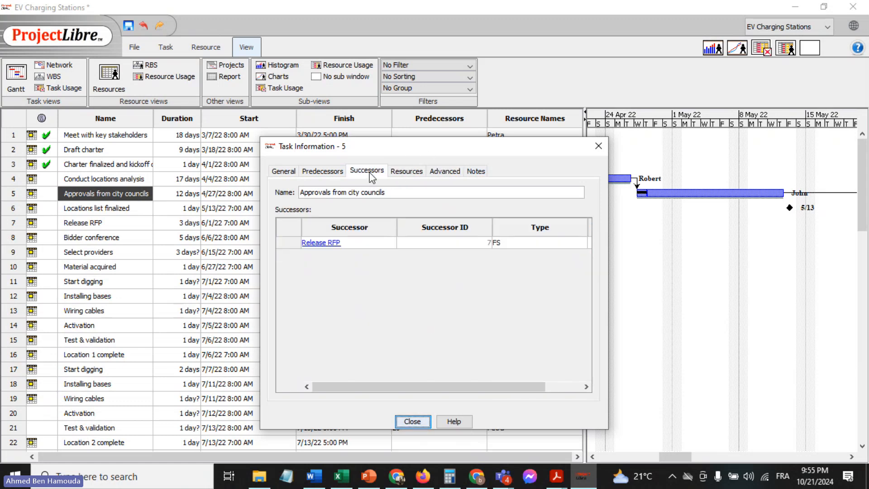
left_click(323, 170)
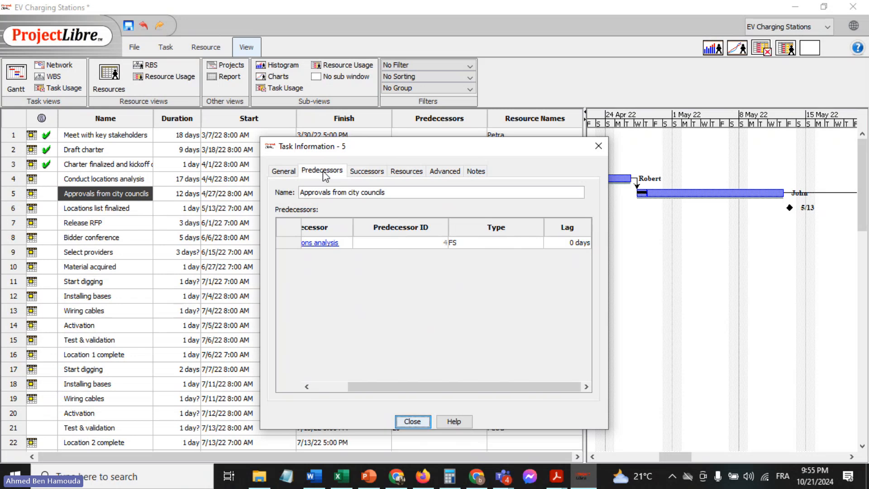
left_click(284, 173)
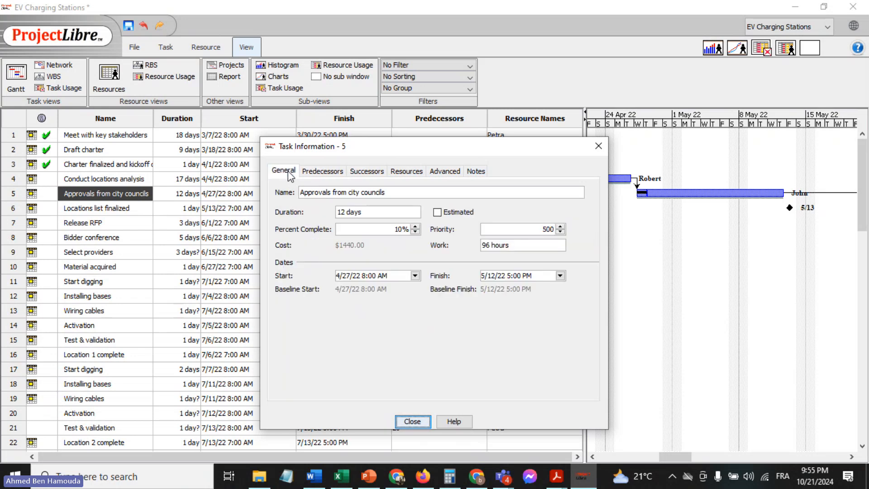
left_click(604, 145)
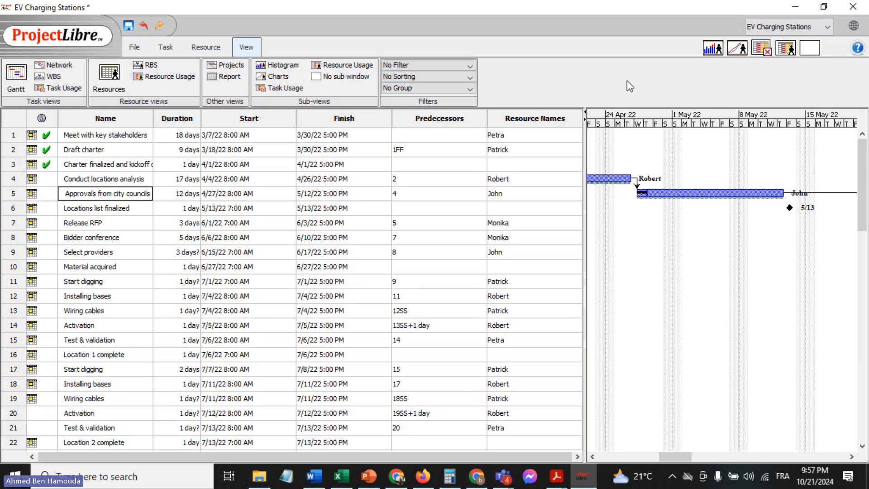
double_click(420, 204)
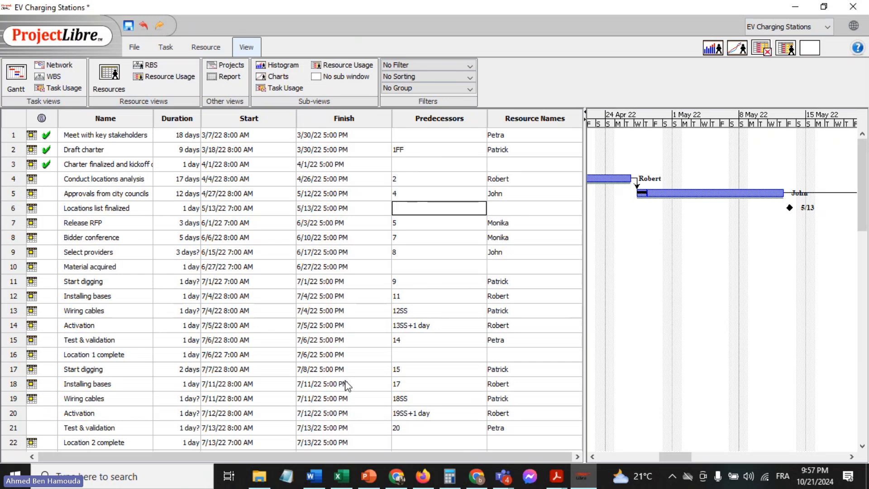
Switch to the "Project Management in Practice: Session 4" meeting in Microsoft Teams and end it for everyone
mouse_move(502, 481)
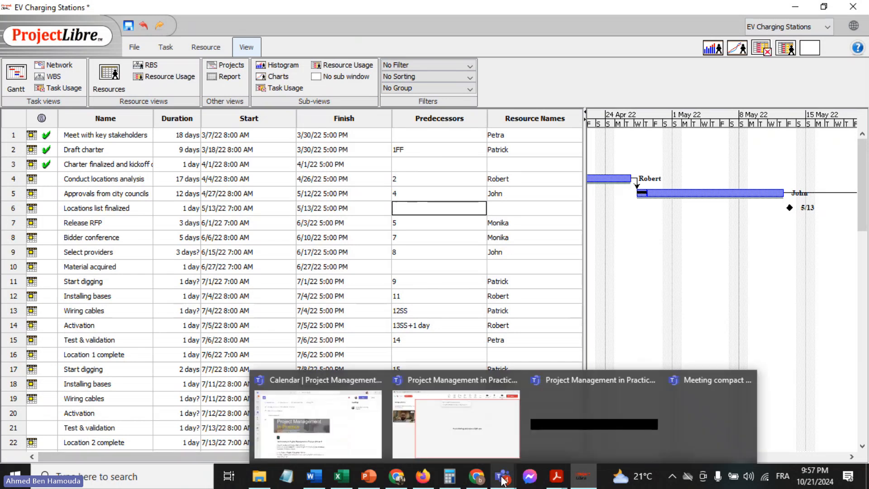
left_click(456, 415)
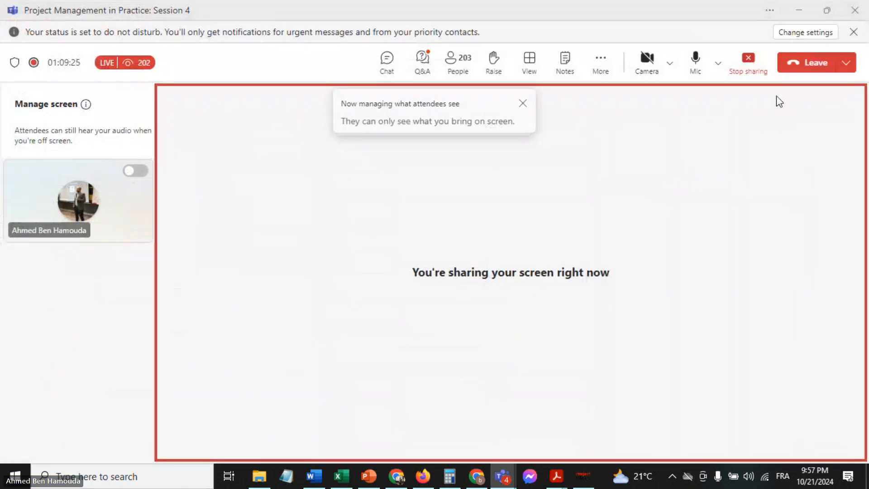
left_click(845, 63)
left_click(806, 109)
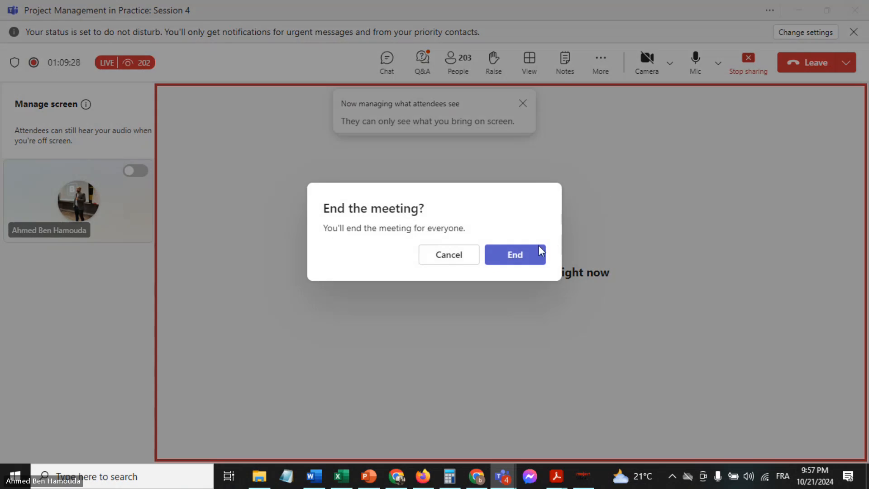
left_click(510, 259)
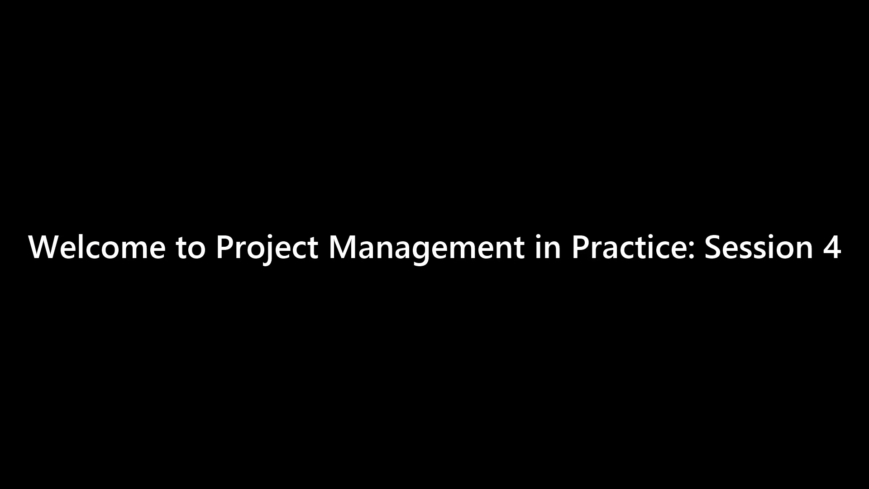